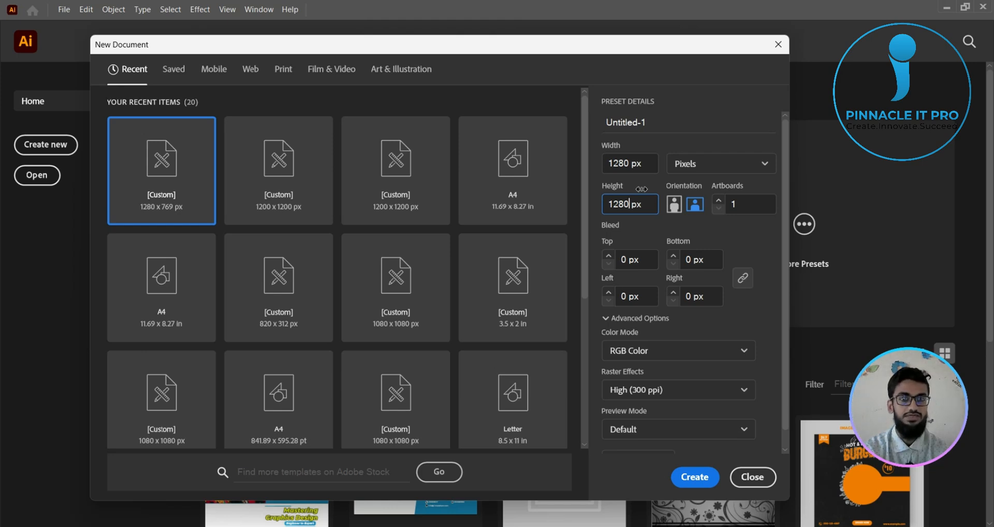
- Create a new 1280 × 1280 px document with RGB color and 300 ppi raster effects
click(706, 481)
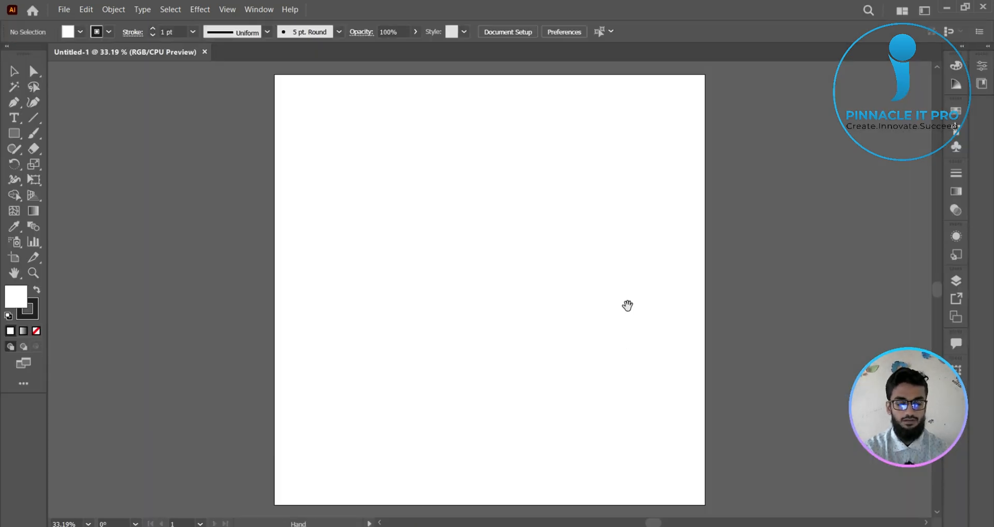
drag(628, 304, 600, 305)
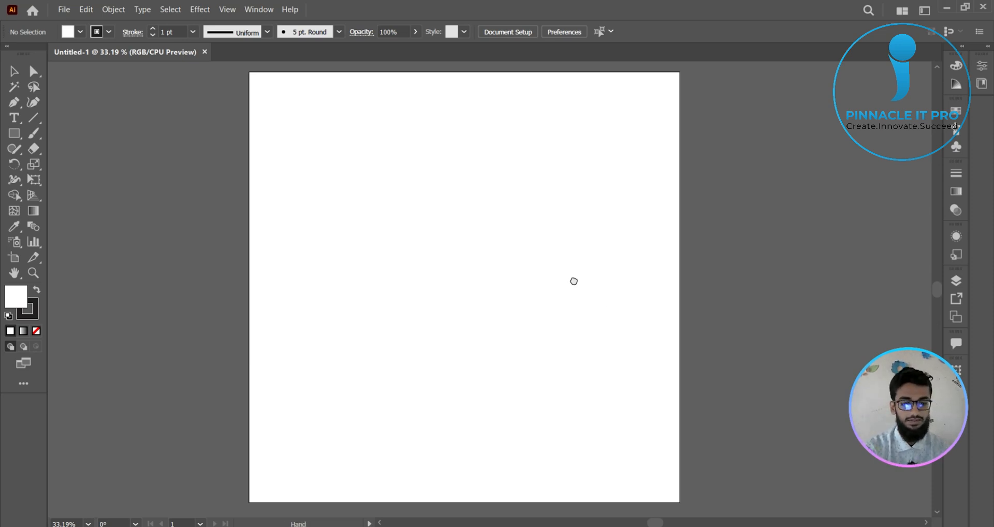
drag(573, 281, 521, 280)
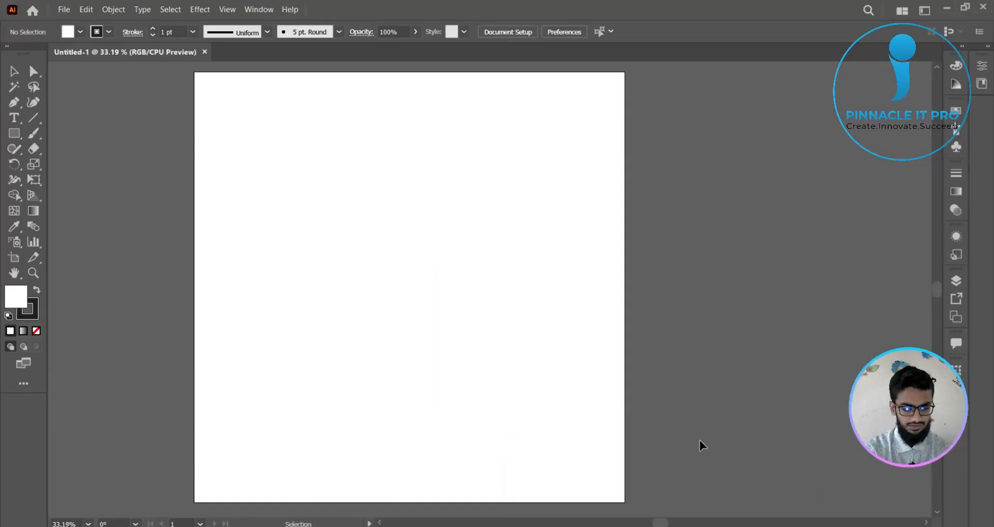
- Switch to Chrome, open Facebook in a new tab and close the HP laptop comparison tab
mouse_move(669, 526)
click(643, 492)
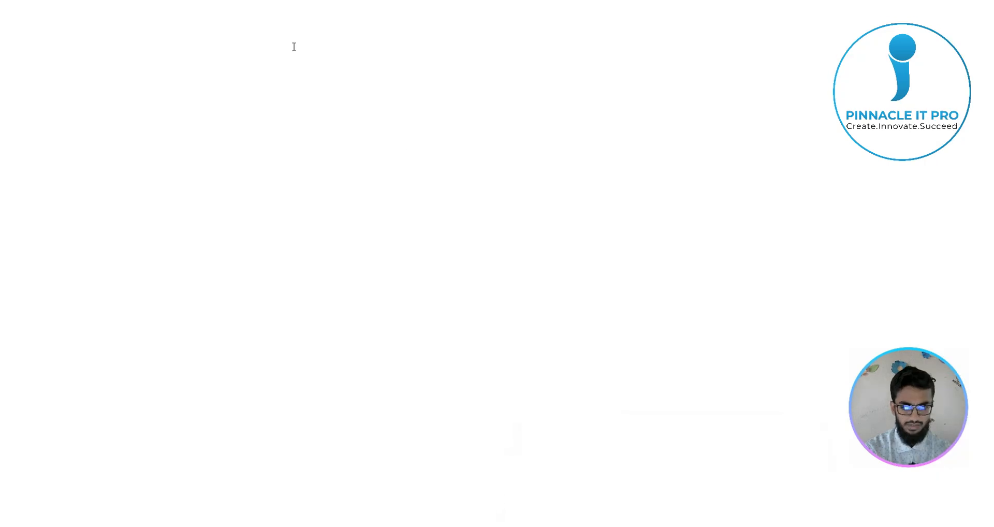
click(343, 14)
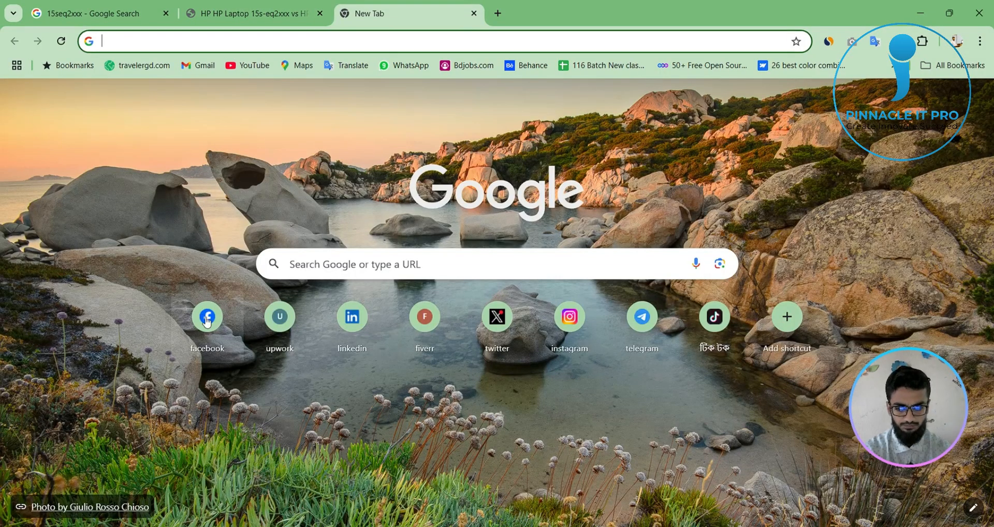
click(208, 317)
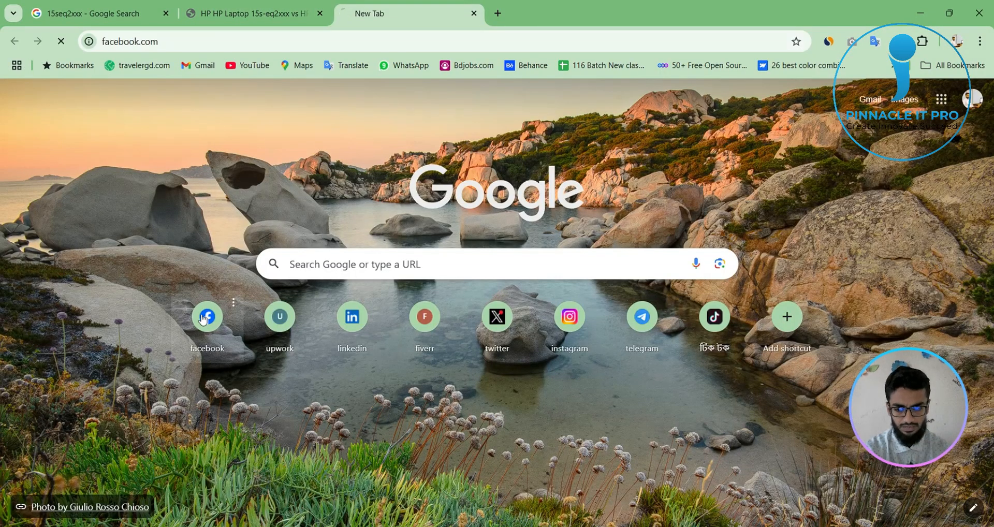
click(320, 14)
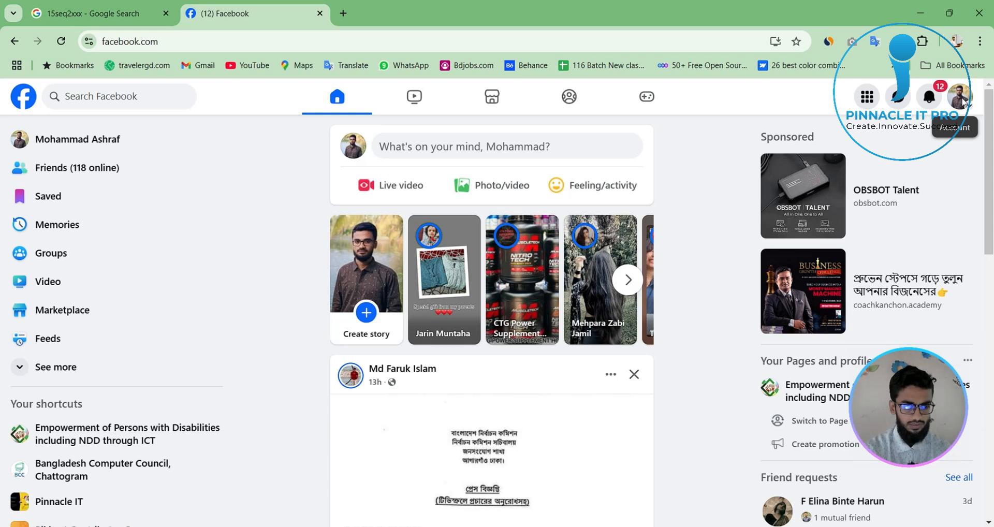
- Switch to the Pinnacle IT Pro profile and open the Pinnacle IT Pro - Support Group
click(960, 97)
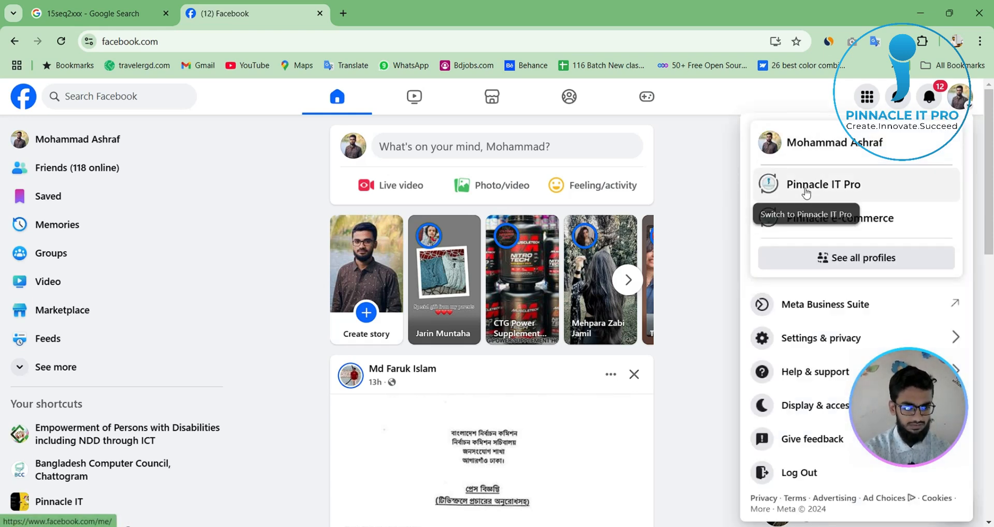
click(806, 193)
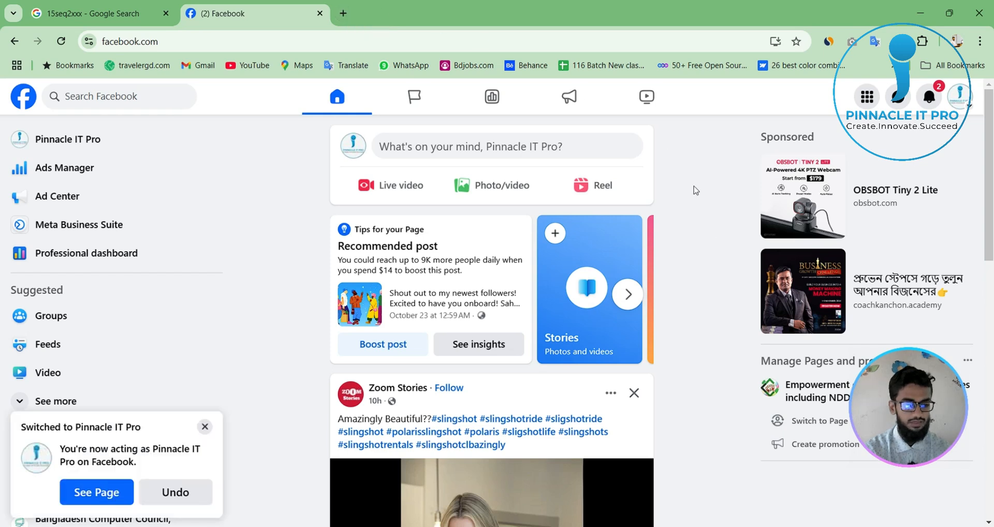
click(58, 315)
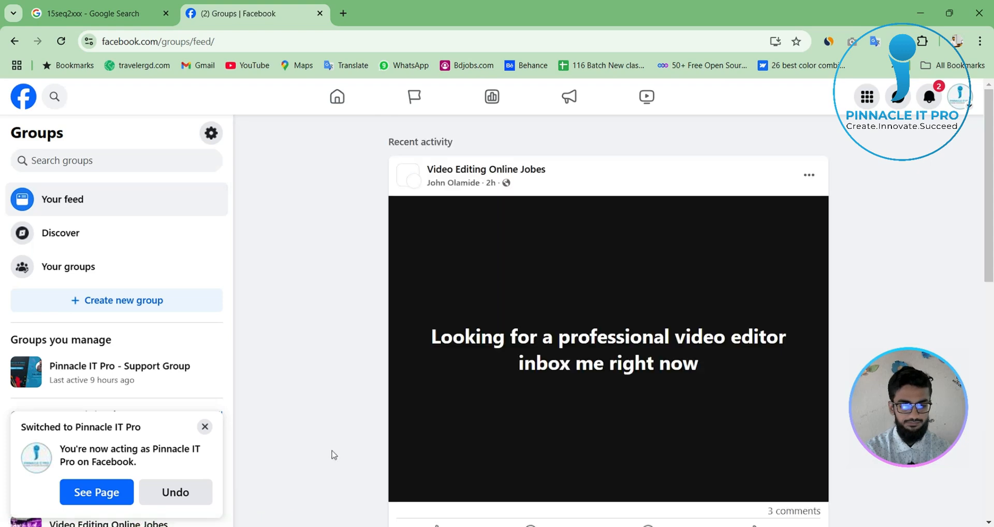
click(115, 376)
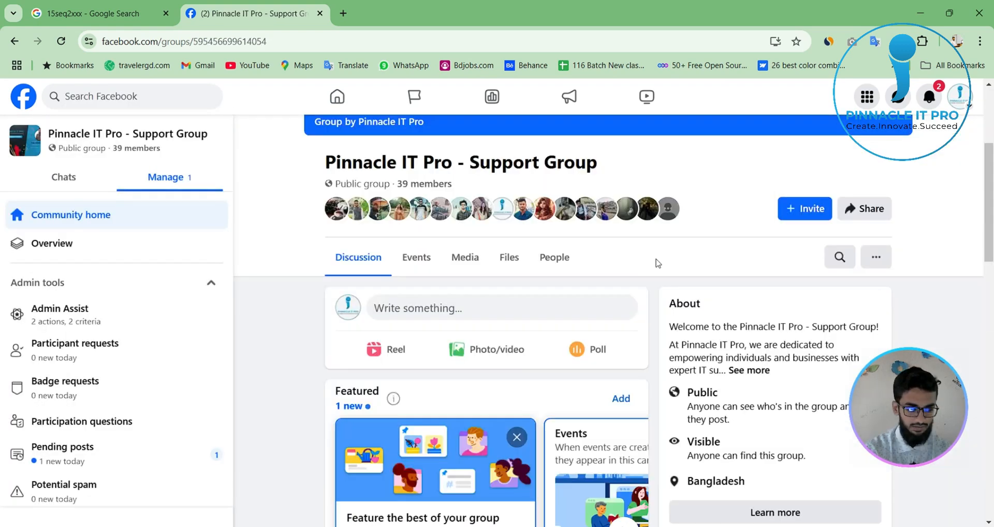
- Open the NexGen Digital Marketing Agency gig image from the group feed and frame its small body paragraph with a screen-capture selection
scroll(550, 409, down, 10)
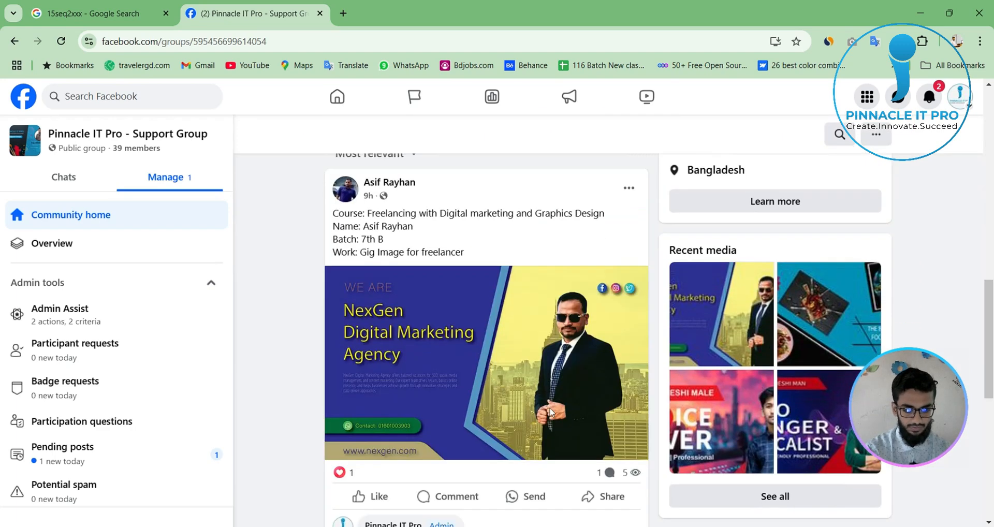
scroll(467, 313, up, 1)
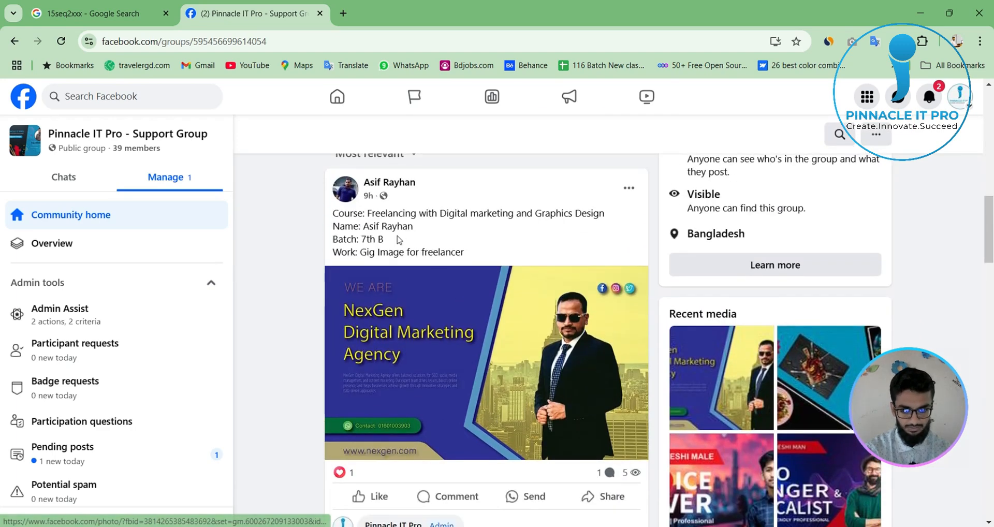
scroll(507, 399, down, 1)
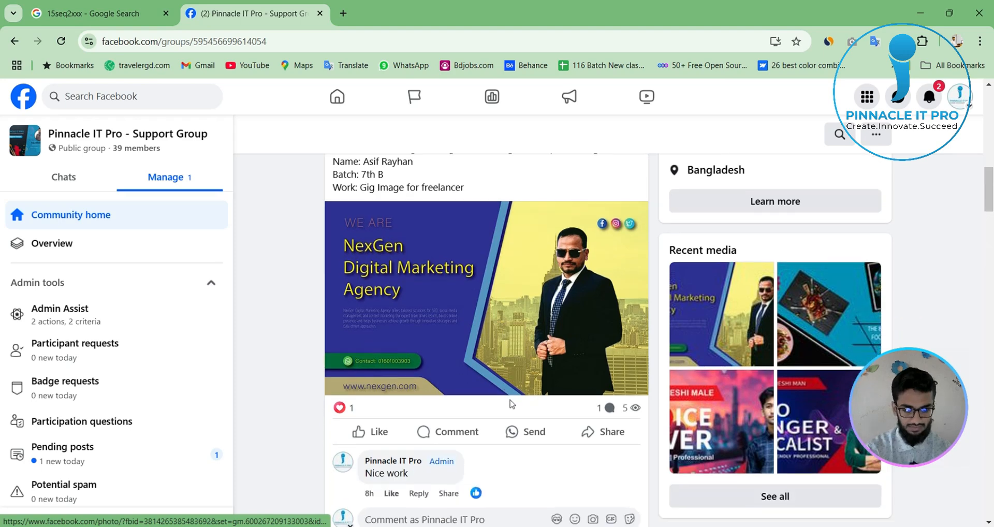
click(481, 295)
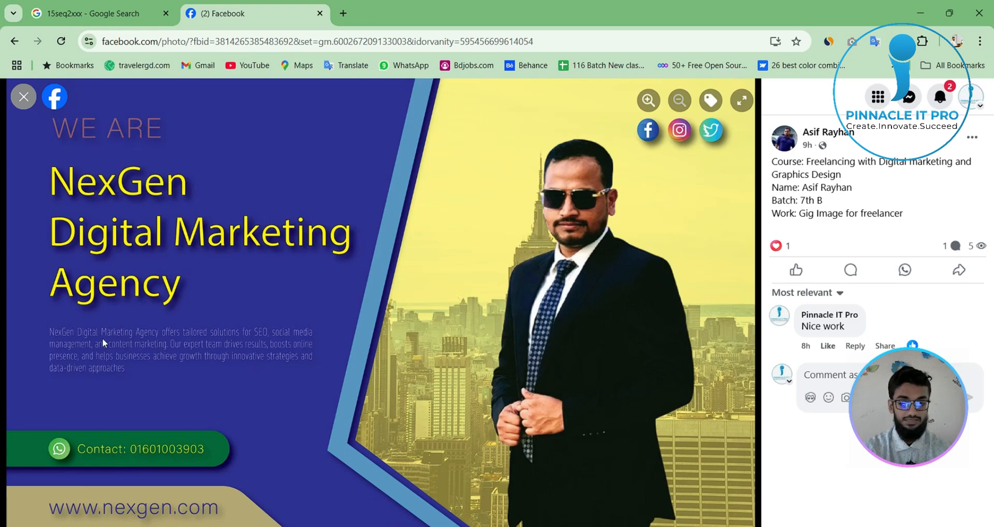
key(Print)
mouse_move(41, 317)
mouse_down()
mouse_move(106, 346)
mouse_move(333, 400)
mouse_up()
click(324, 411)
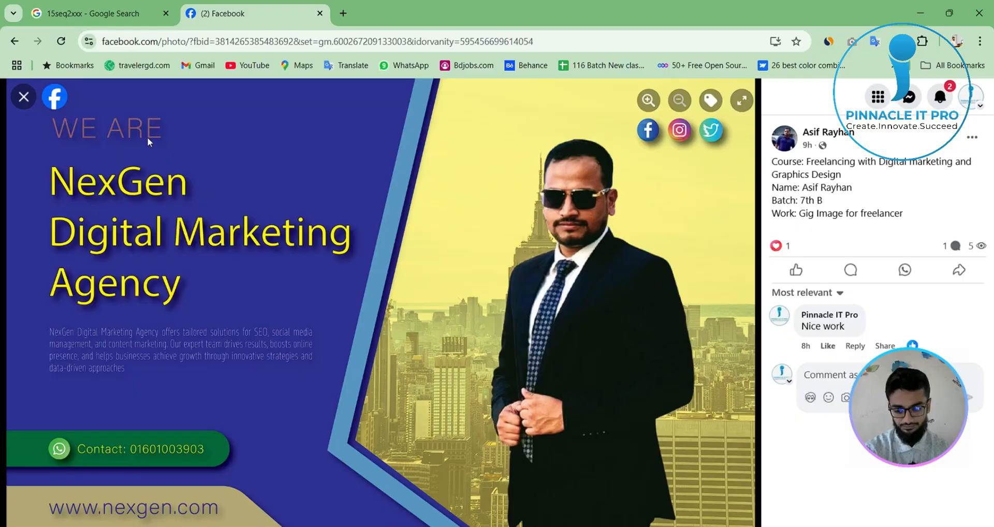
- Frame the WE ARE heading and the green contact banner with screen-capture selections, and return to the group feed
key(Print)
drag(31, 115, 215, 154)
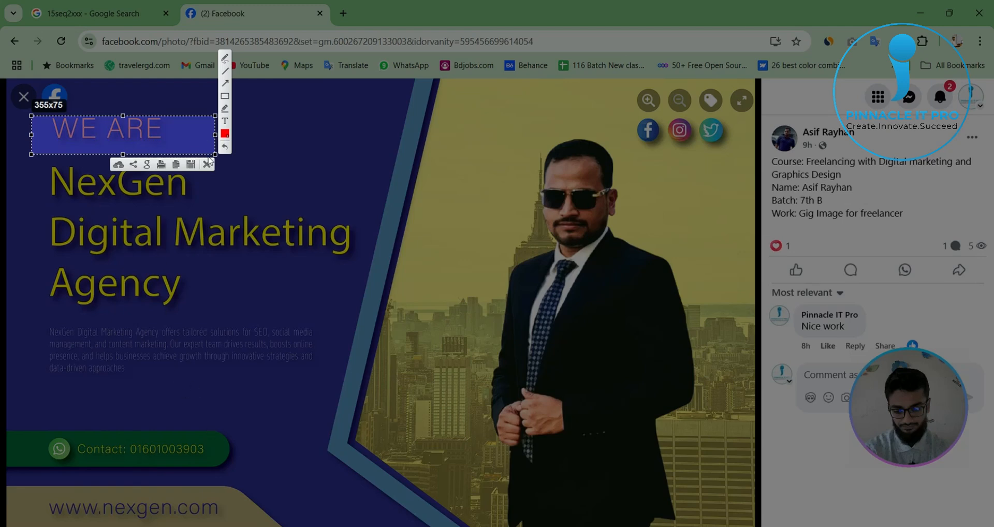
drag(4, 409, 276, 478)
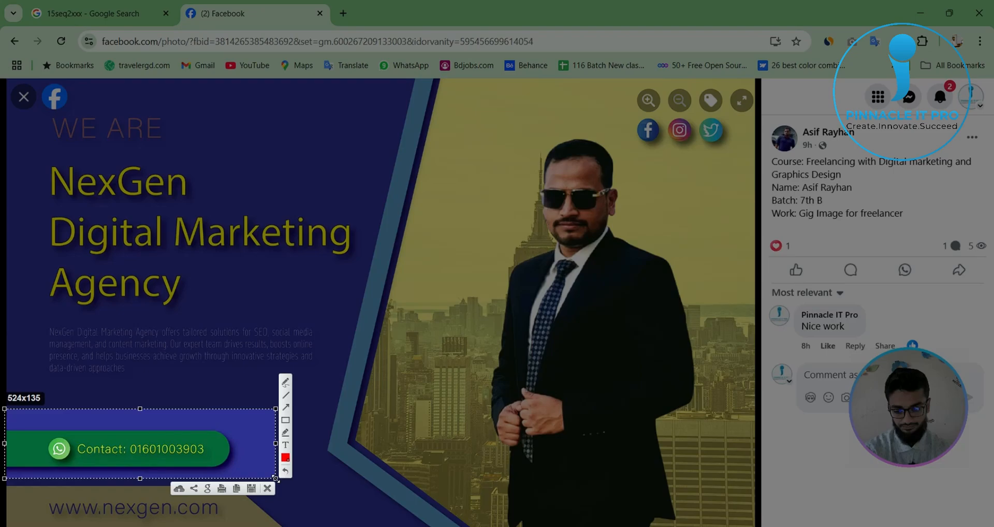
key(ctrl+c)
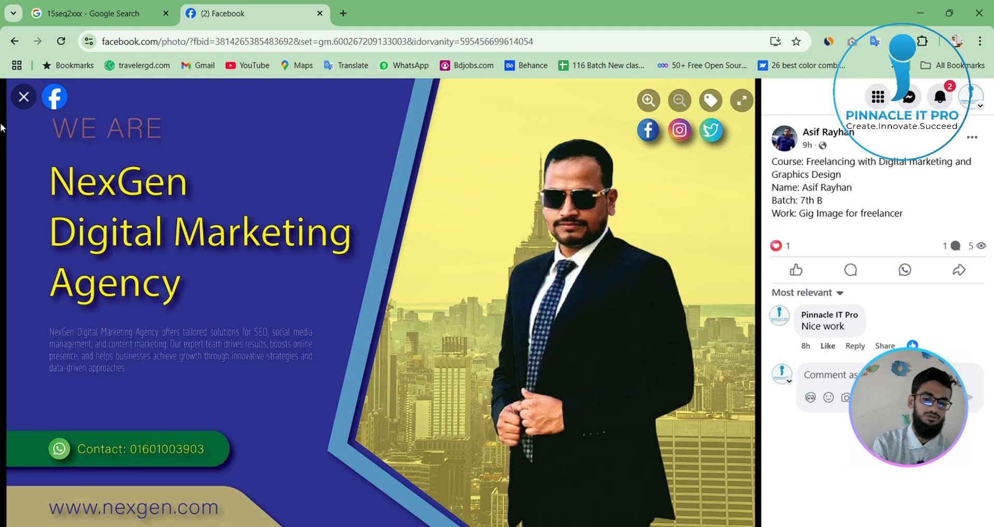
click(32, 97)
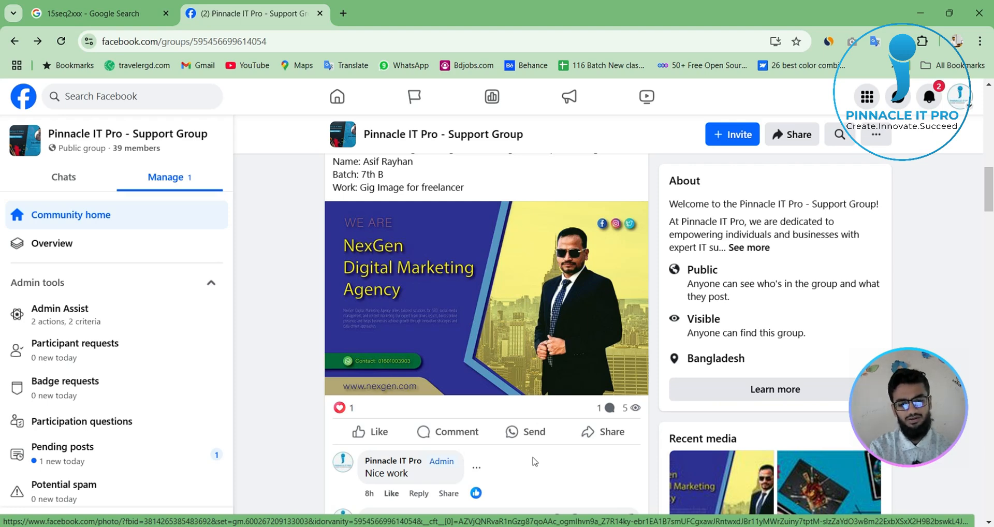
- Frame the VOICE OVER title and its tagline in the Fiverr gig post with a screen-capture selection, and dismiss it
scroll(535, 461, down, 8)
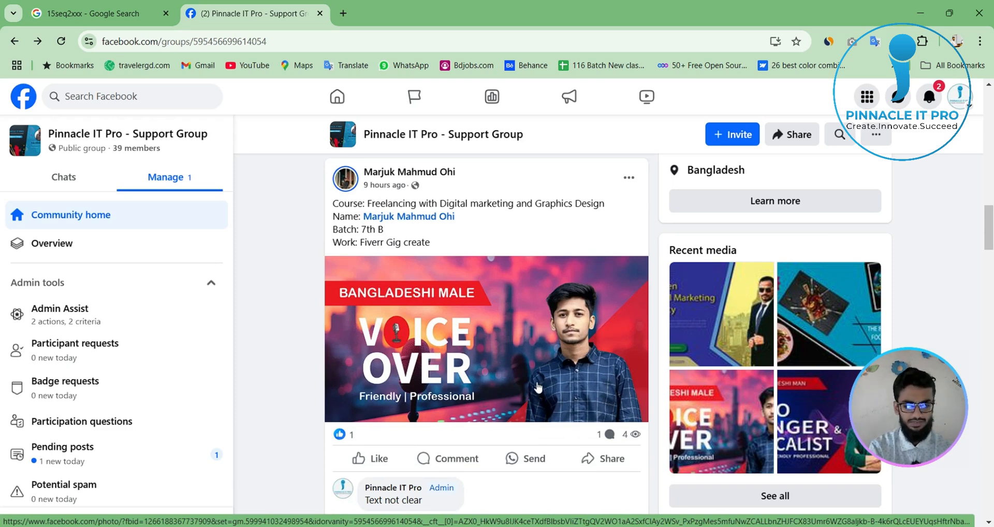
key(Print)
drag(342, 301, 505, 417)
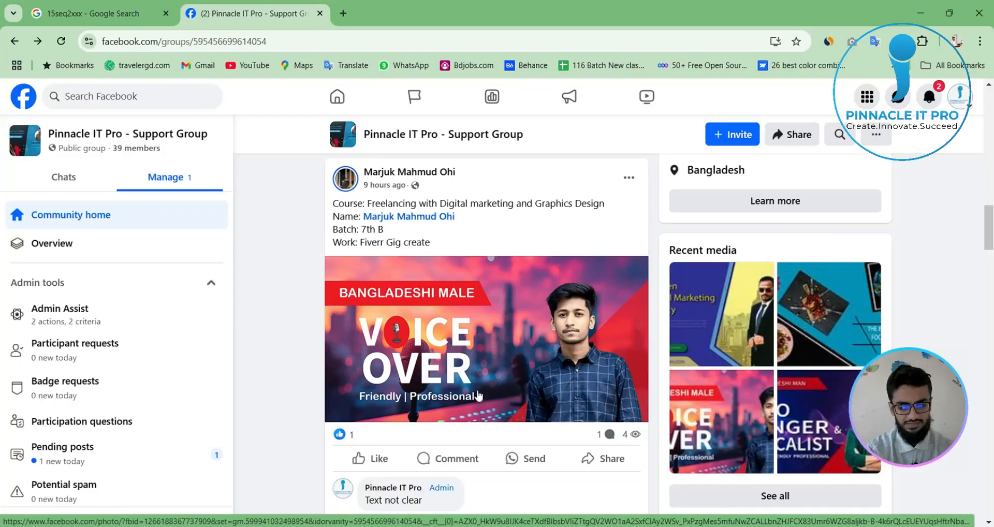
click(497, 426)
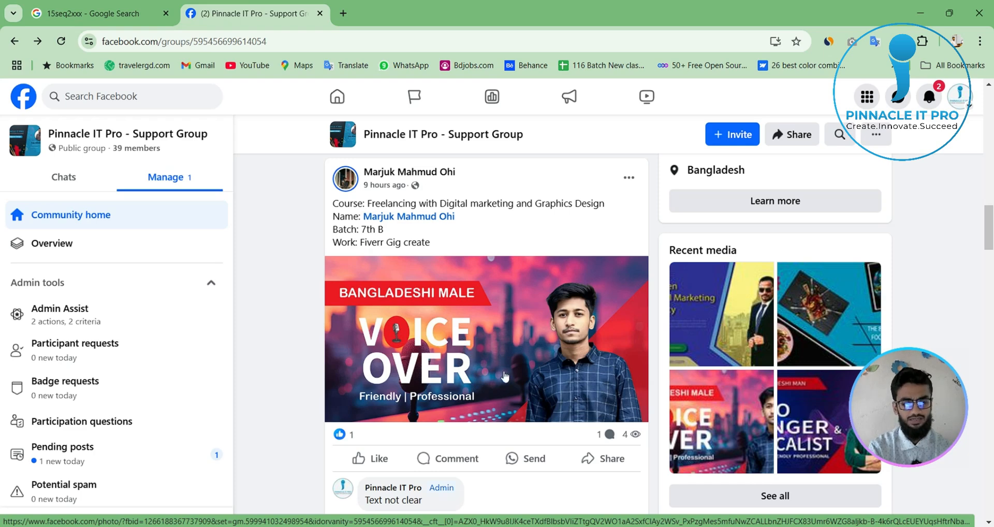
- Frame the microphone and the portrait in the Friendly Professional voice over design with a screen-capture selection, and dismiss it
scroll(526, 466, down, 8)
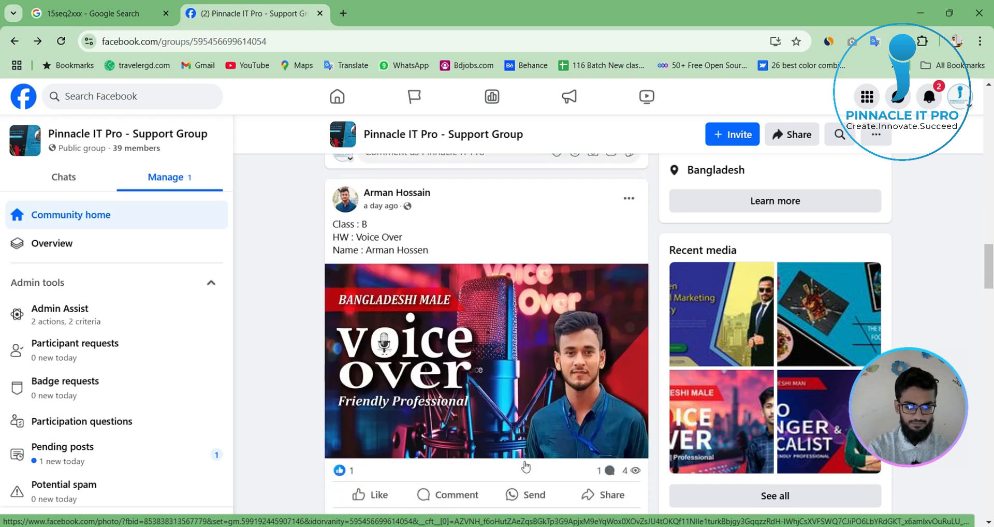
scroll(526, 467, up, 1)
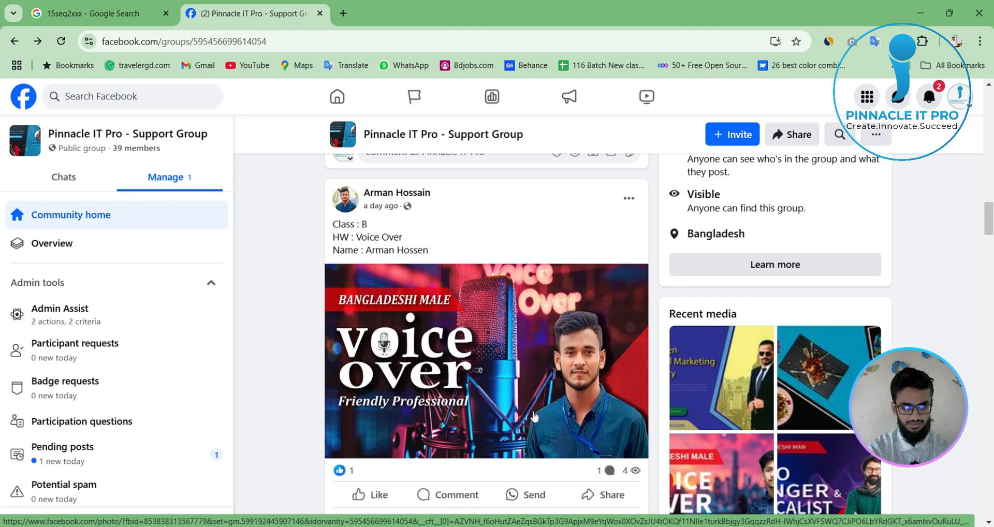
key(Print)
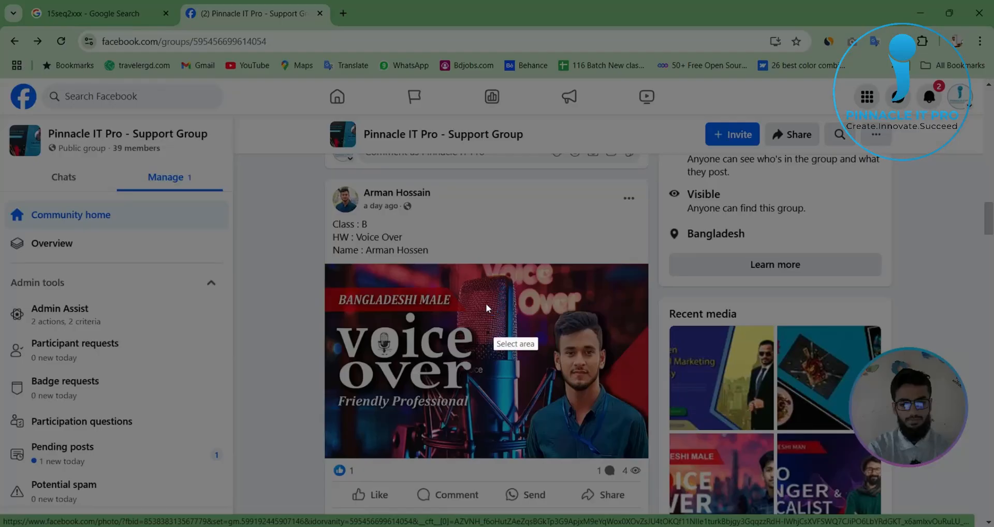
drag(445, 266, 536, 449)
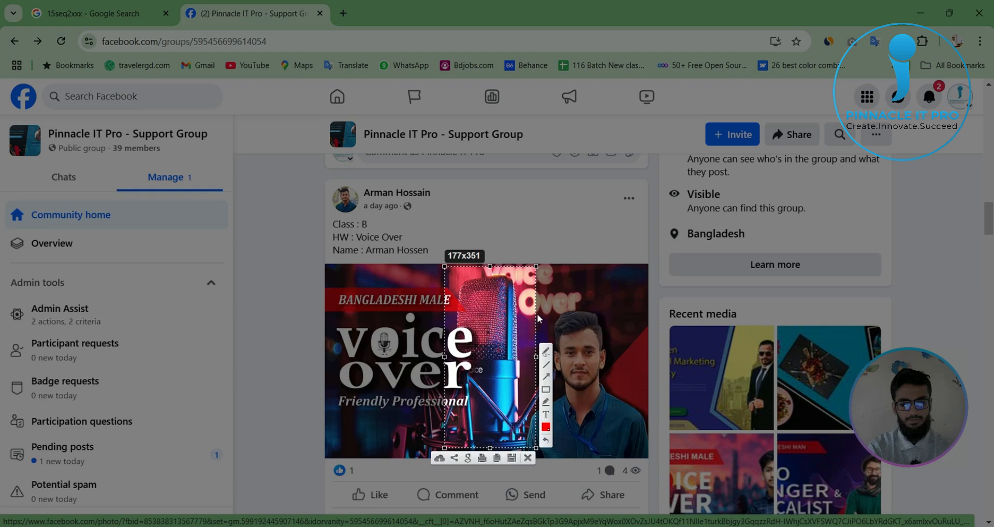
drag(533, 298, 613, 299)
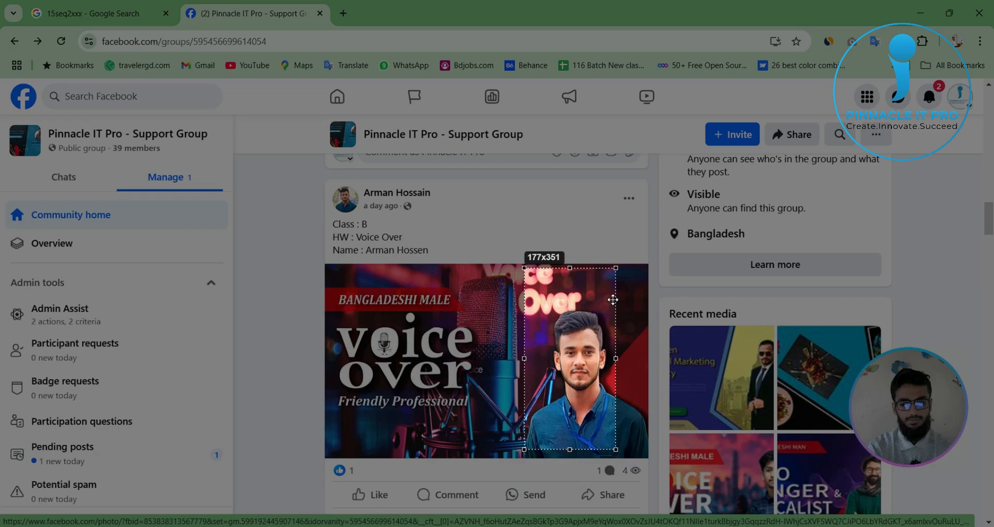
click(609, 459)
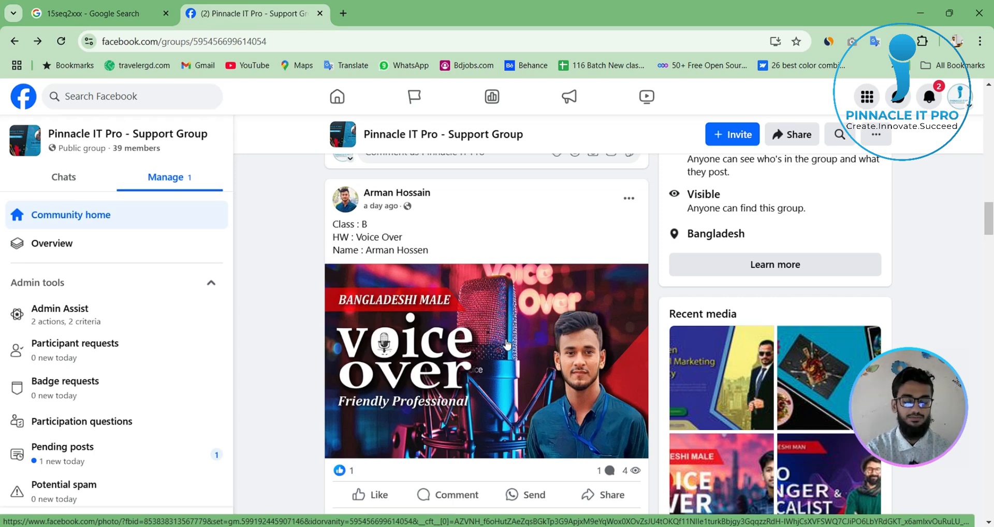
- Open the Food Card design from the group feed and frame its SO DELICIOUS badge with a screen-capture selection, dismissing it when done
scroll(507, 345, down, 12)
scroll(508, 414, up, 4)
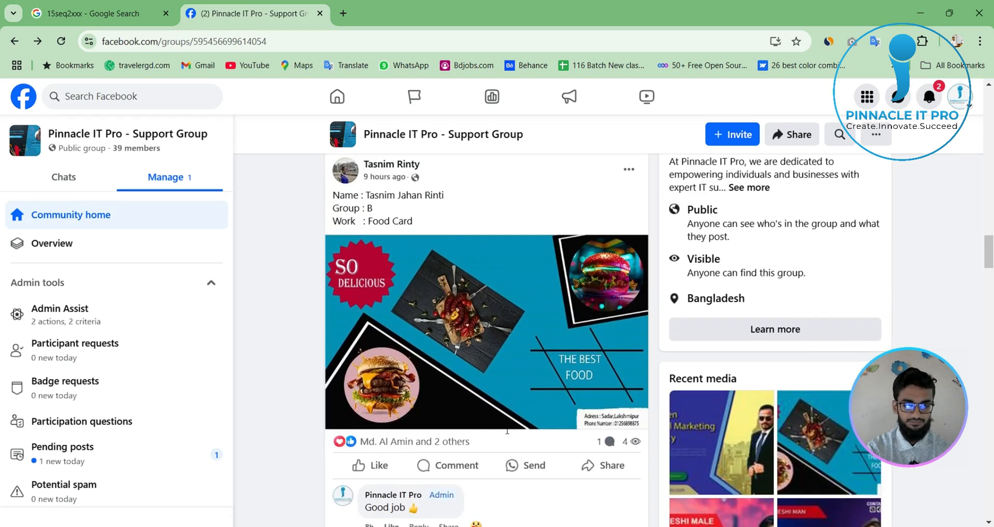
scroll(507, 431, up, 1)
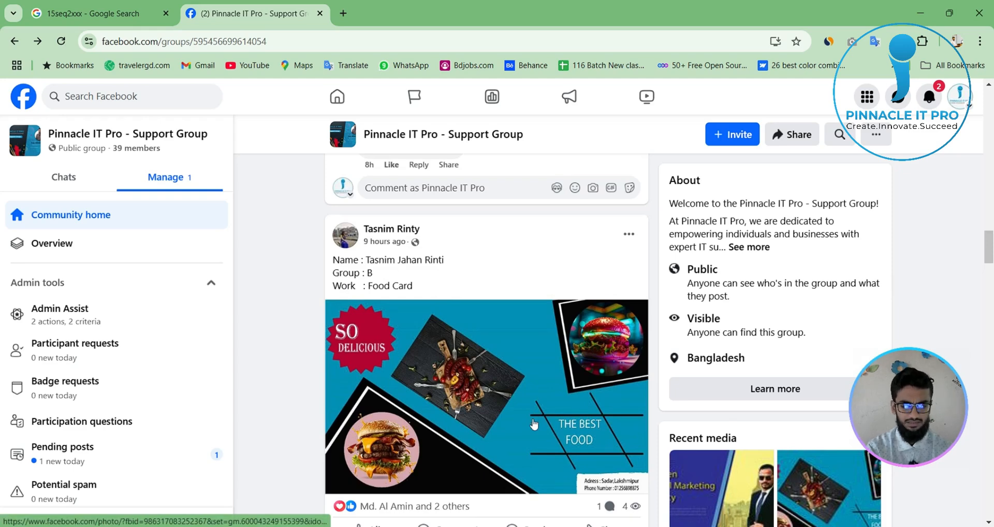
click(521, 378)
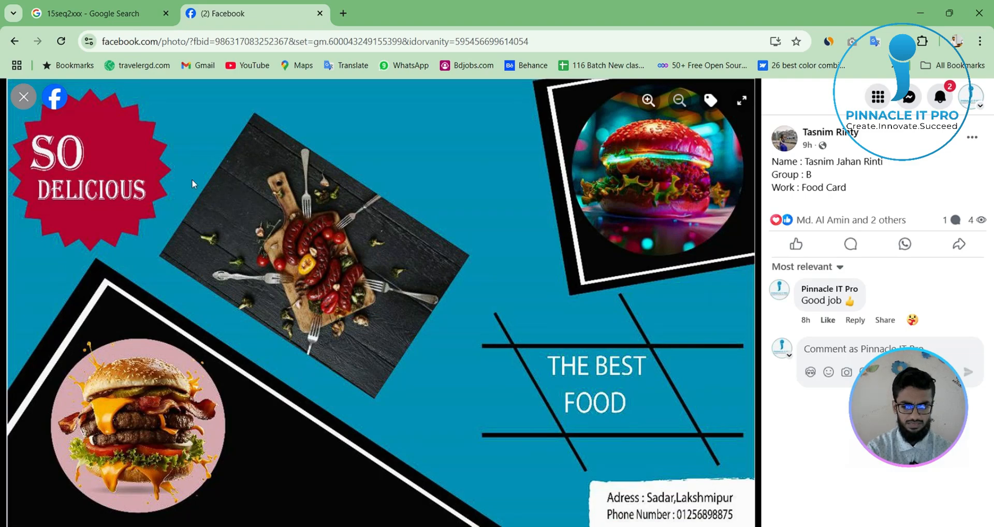
key(Print)
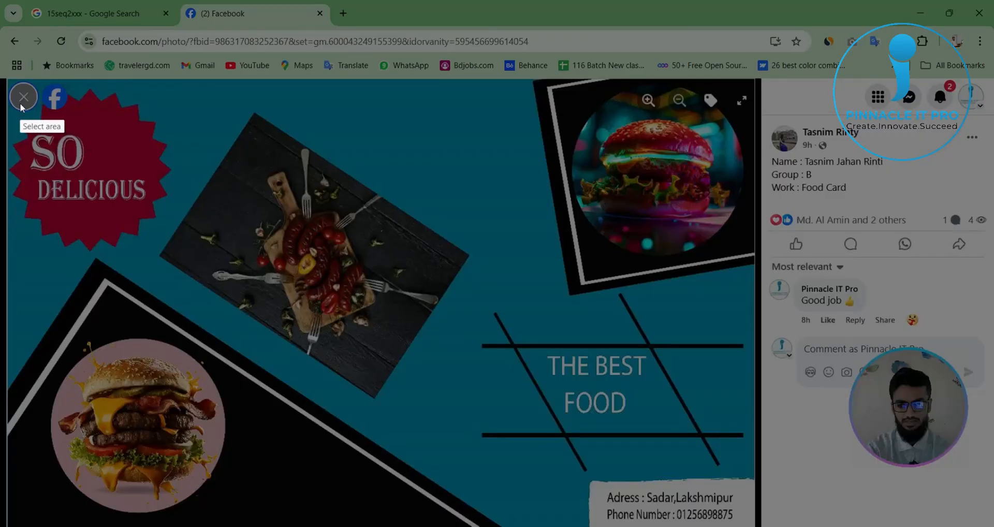
drag(20, 103, 164, 247)
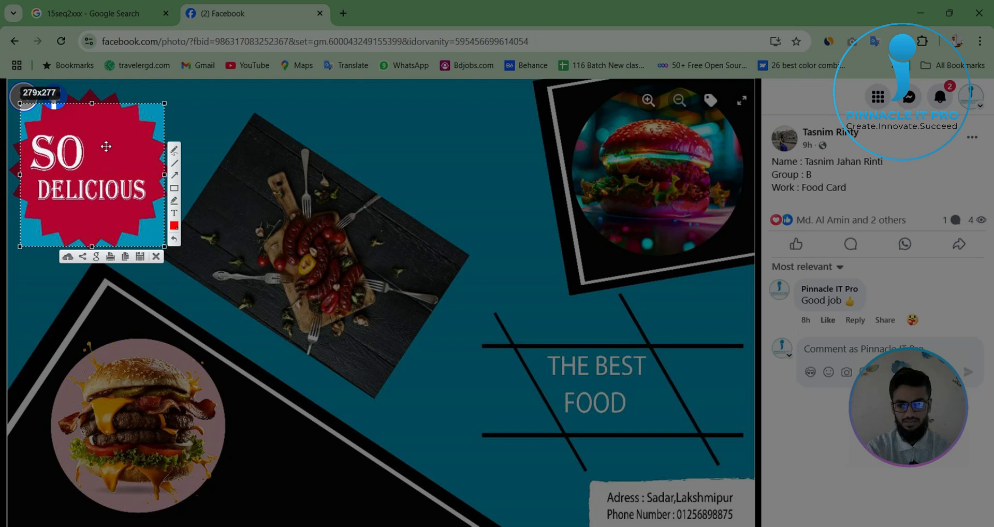
click(155, 256)
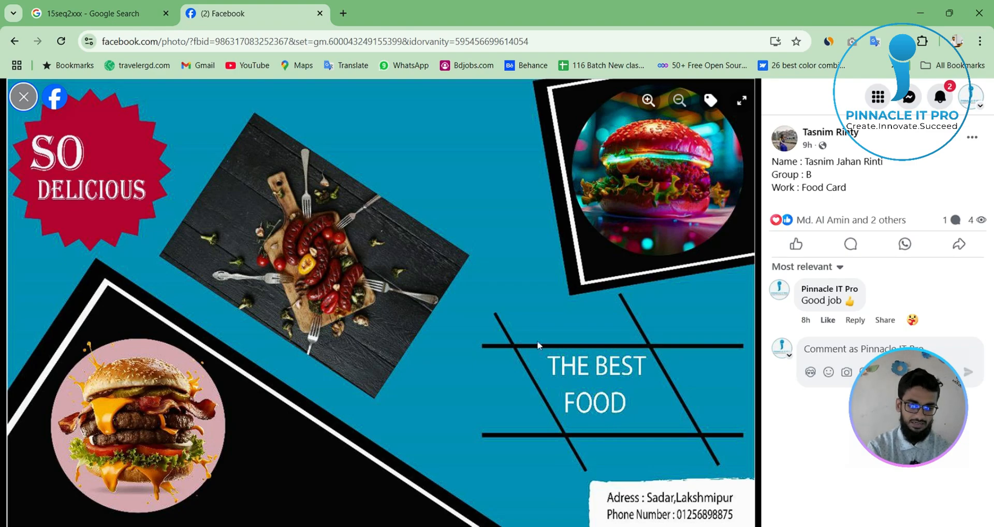
- Frame THE BEST FOOD text with a screen-capture selection, mark the gap between its lines with a red rectangle, dismiss it and return to the feed
key(Print)
drag(516, 331, 694, 467)
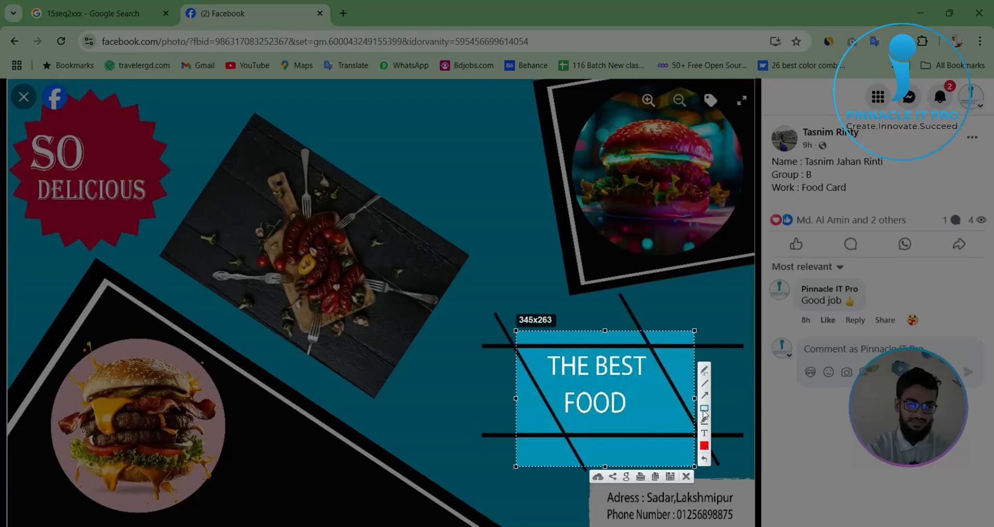
mouse_move(536, 372)
mouse_down()
mouse_move(692, 403)
mouse_move(689, 392)
mouse_up()
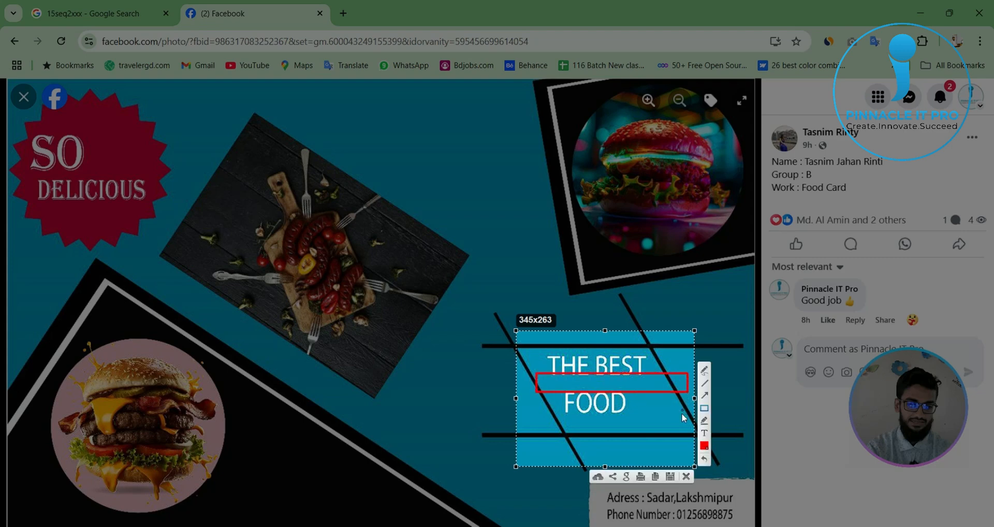
click(687, 476)
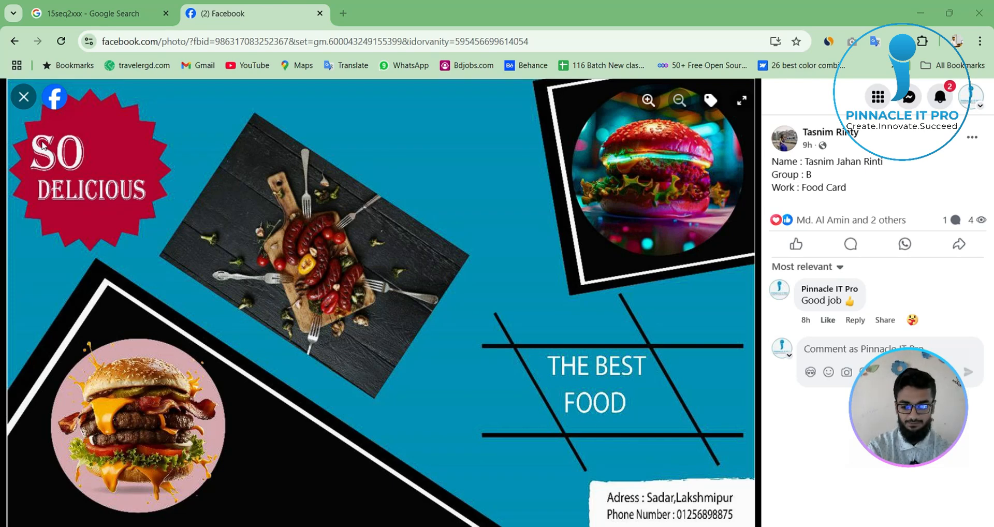
click(23, 97)
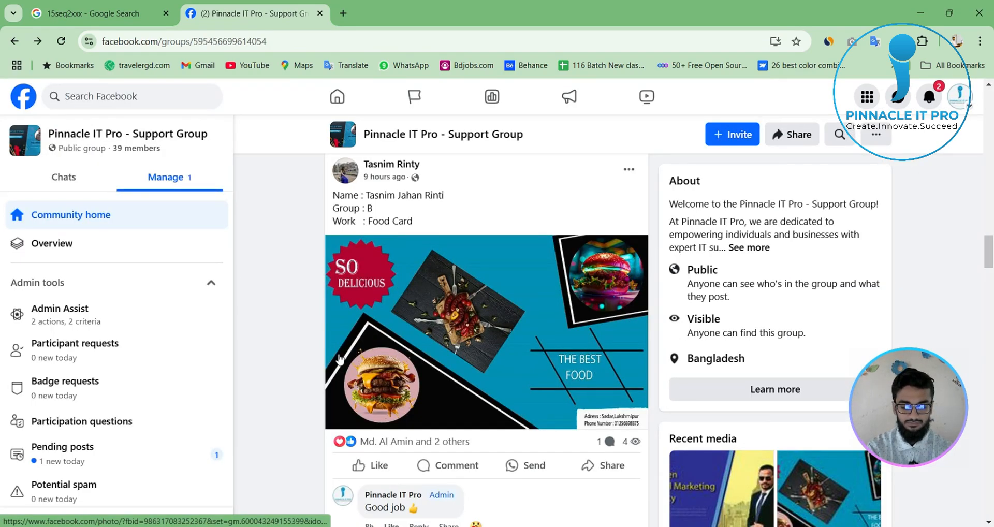
- Find the PRO SINGER & VOCALIST gig cover in the feed and frame the red microphone icon in its title with a screen-capture selection, dismissing it when done
scroll(404, 441, down, 4)
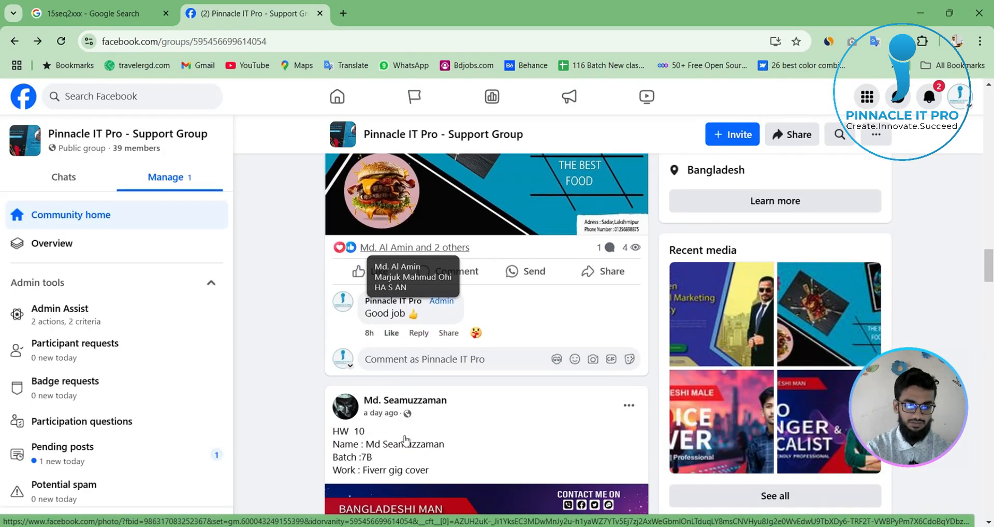
scroll(404, 440, down, 5)
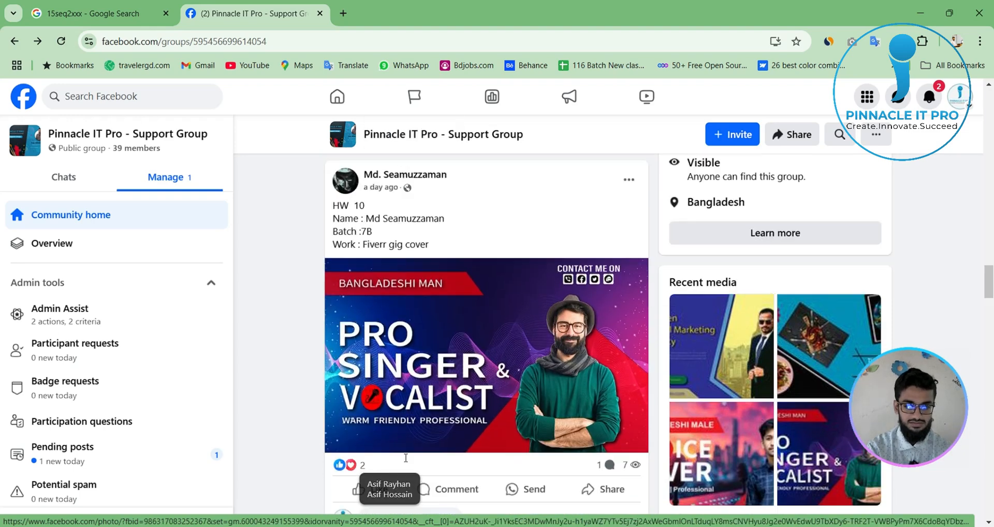
scroll(406, 458, up, 1)
scroll(317, 479, down, 2)
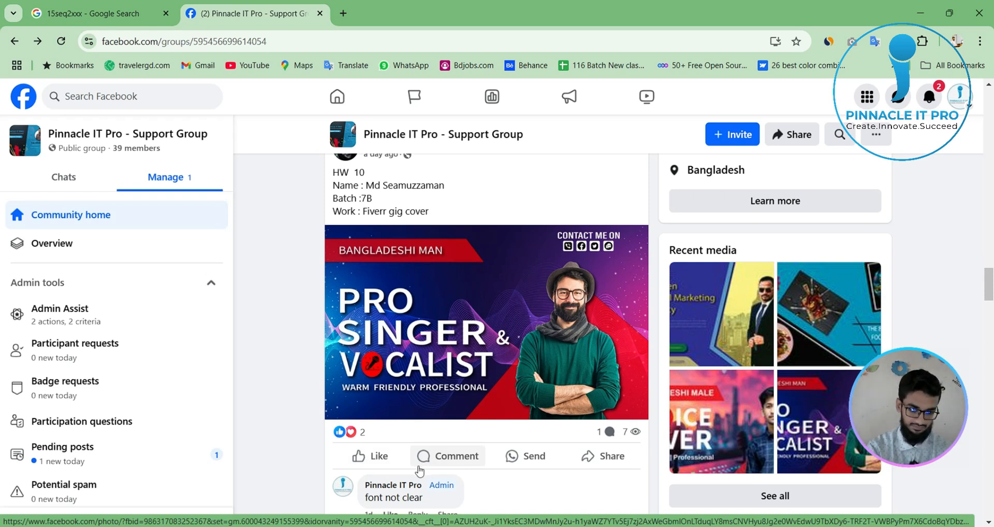
mouse_move(380, 435)
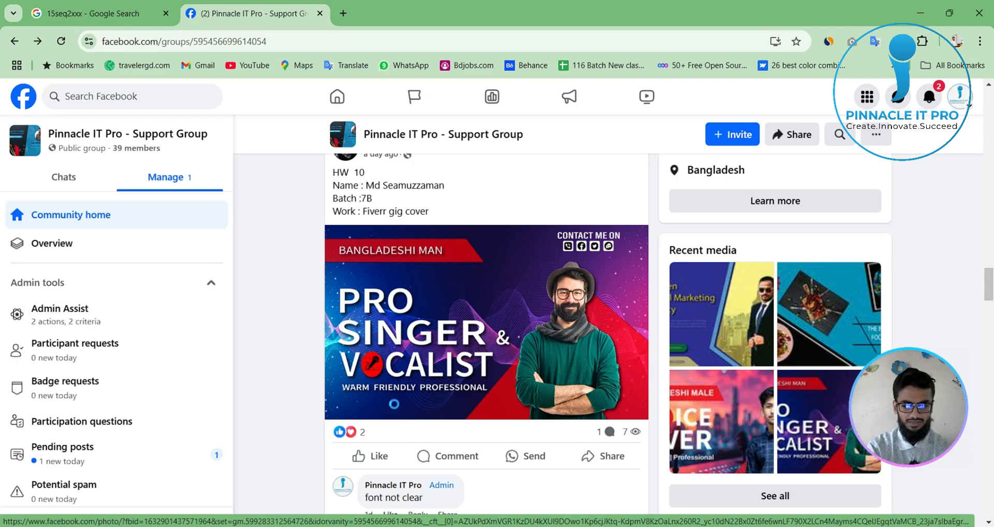
key(Print)
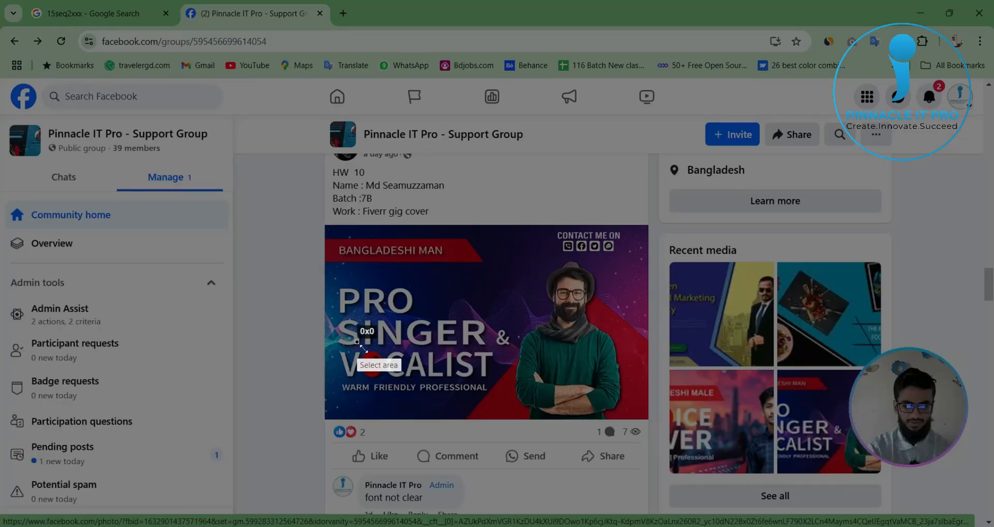
drag(357, 342, 389, 387)
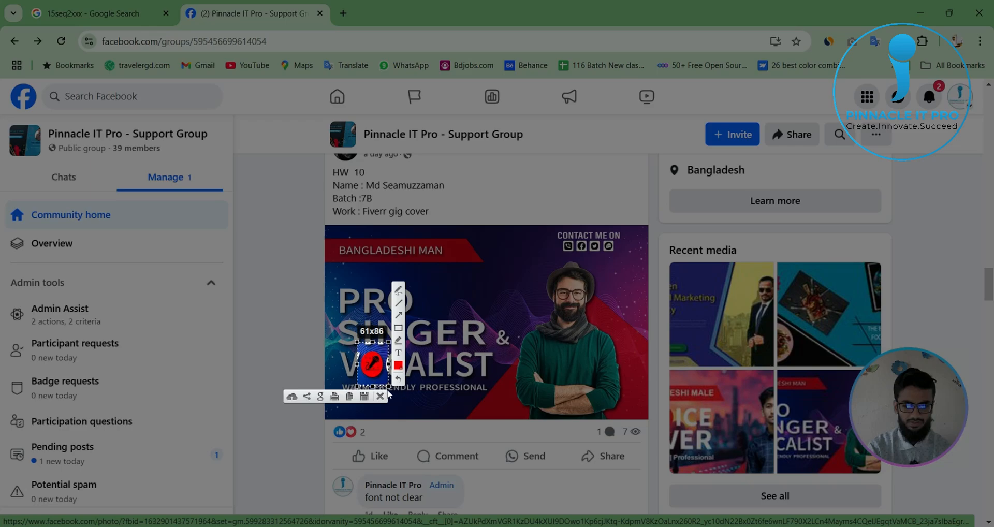
click(380, 397)
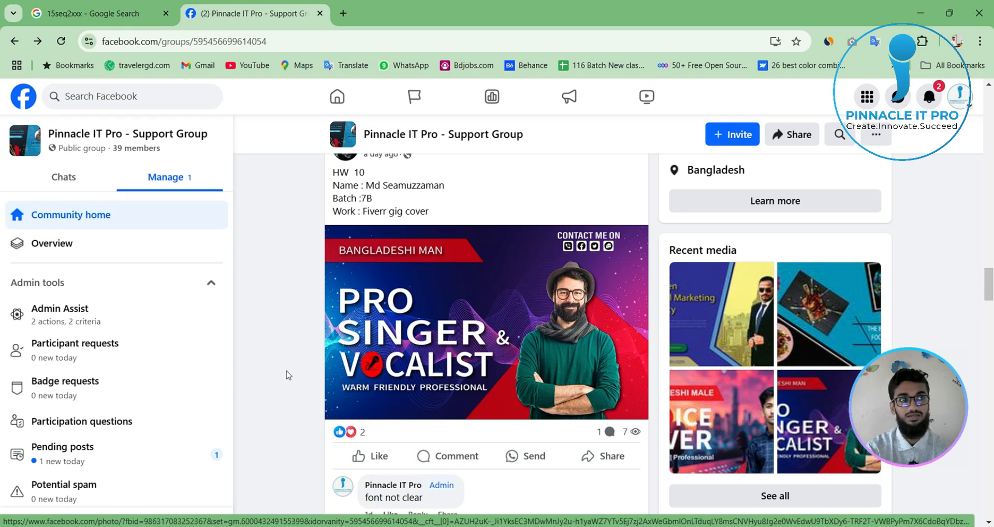
- Frame the gig cover's PRO SINGER & VOCALIST title, CONTACT ME ON block and BANGLADESHI MAN banner in turn with screen-capture selections, and dismiss the capture
scroll(306, 382, down, 15)
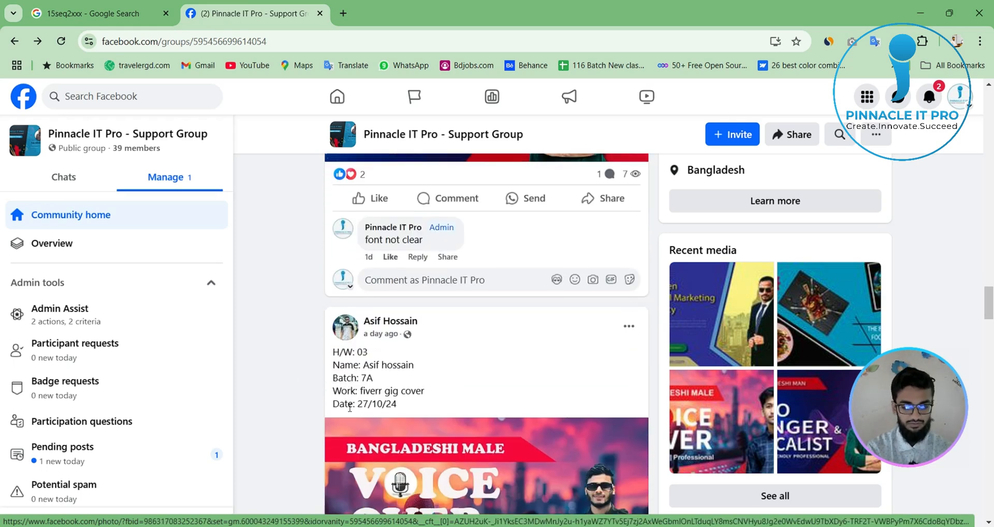
scroll(350, 413, down, 3)
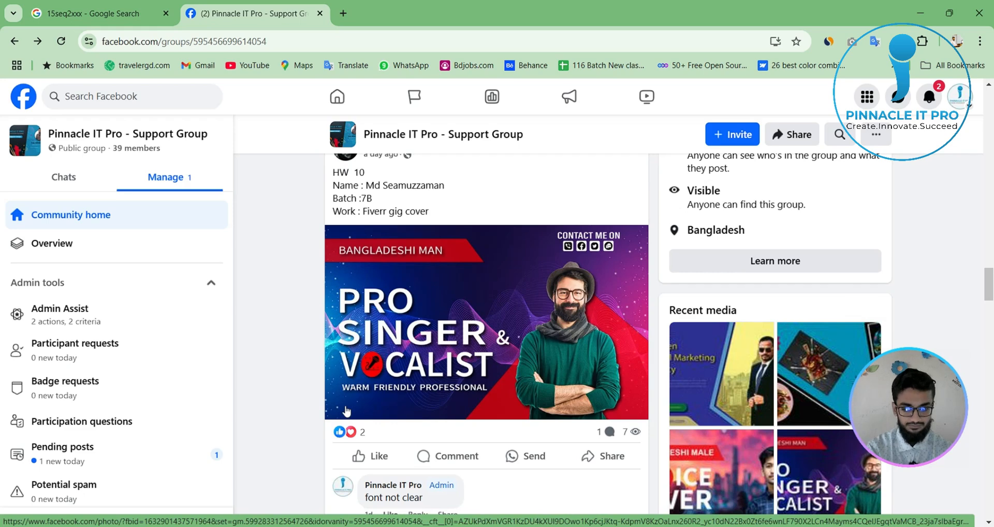
scroll(346, 410, down, 2)
scroll(363, 412, up, 4)
scroll(399, 412, down, 2)
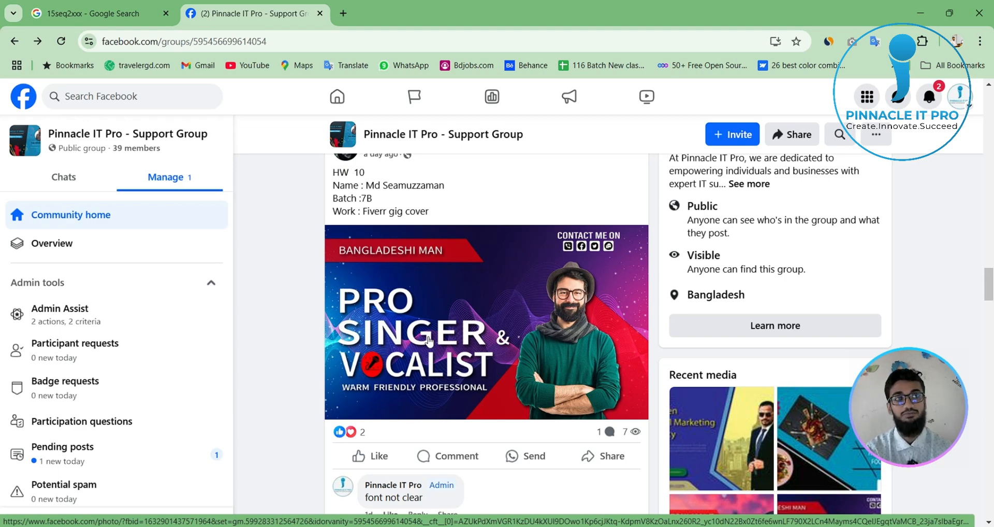
key(Print)
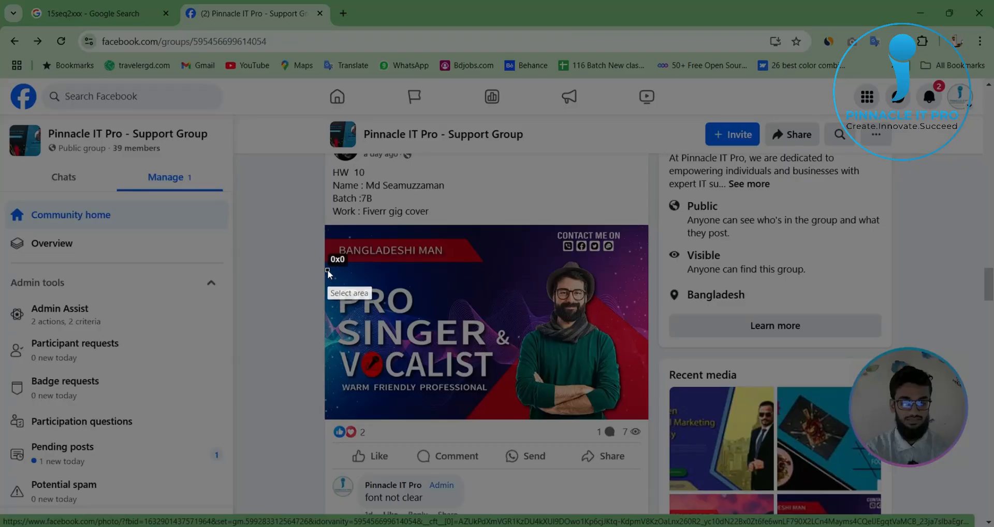
drag(327, 270, 518, 381)
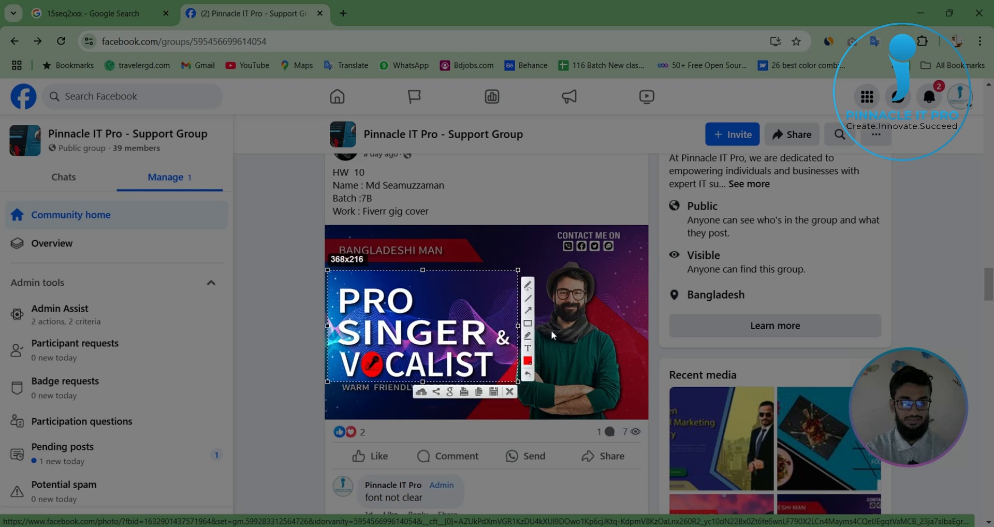
drag(546, 222, 625, 245)
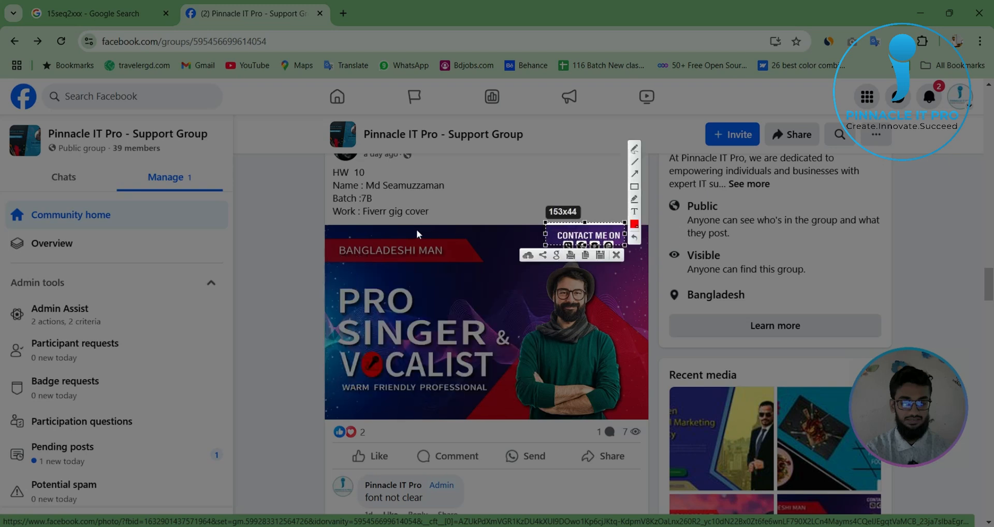
drag(329, 236, 475, 274)
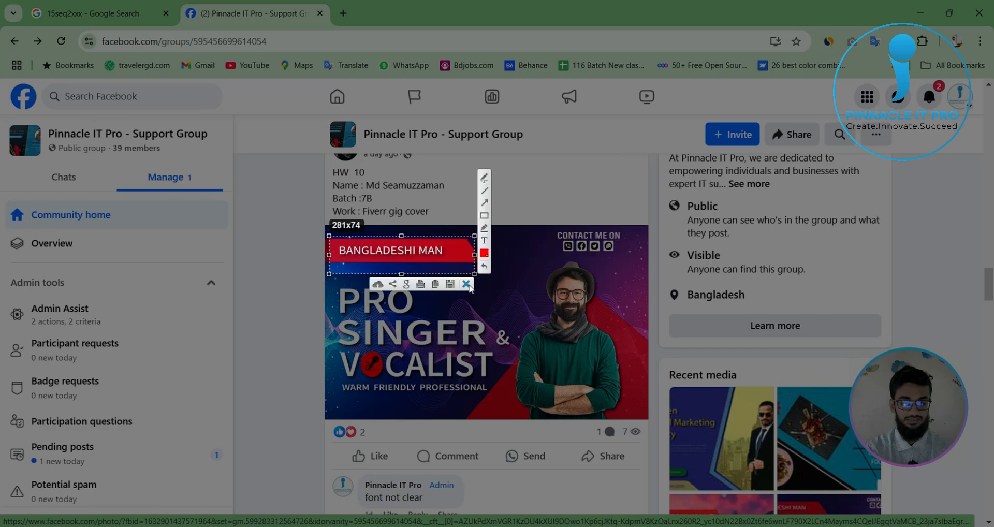
click(467, 284)
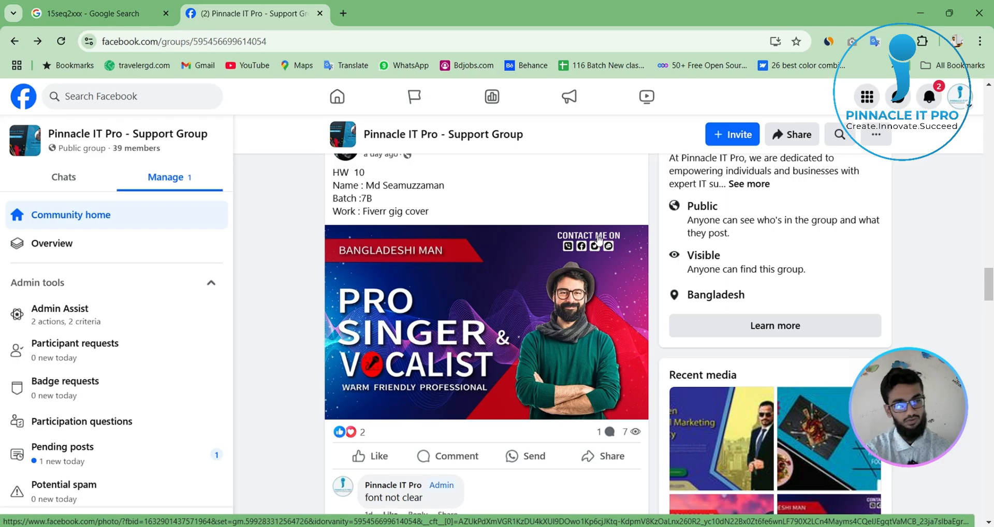
- Frame the CONTACT ME ON heading of the singer gig cover again with a screen-capture selection, and dismiss it
key(Print)
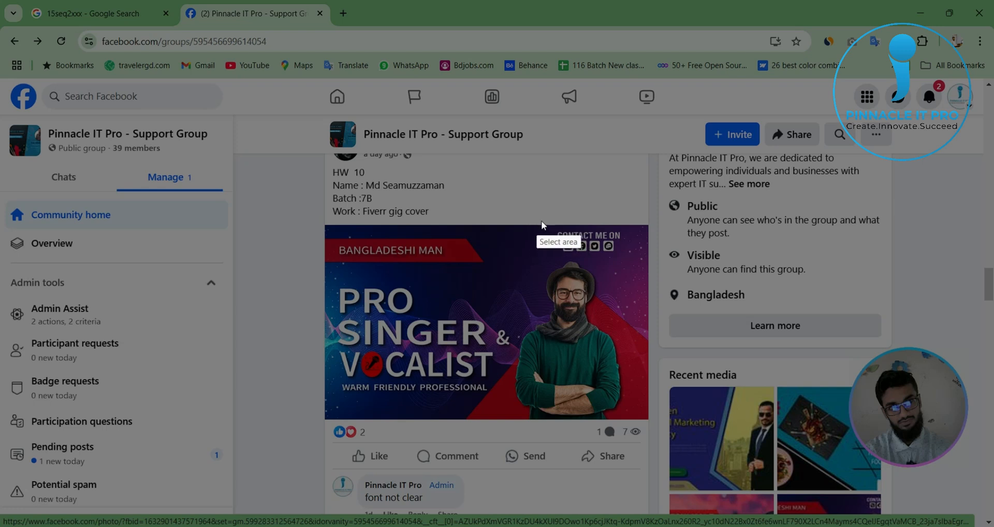
drag(542, 222, 634, 243)
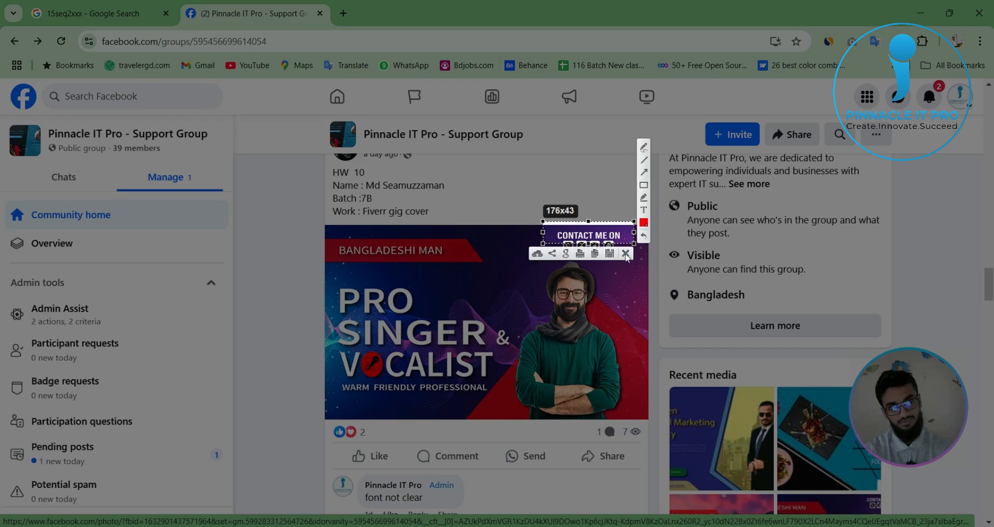
click(626, 254)
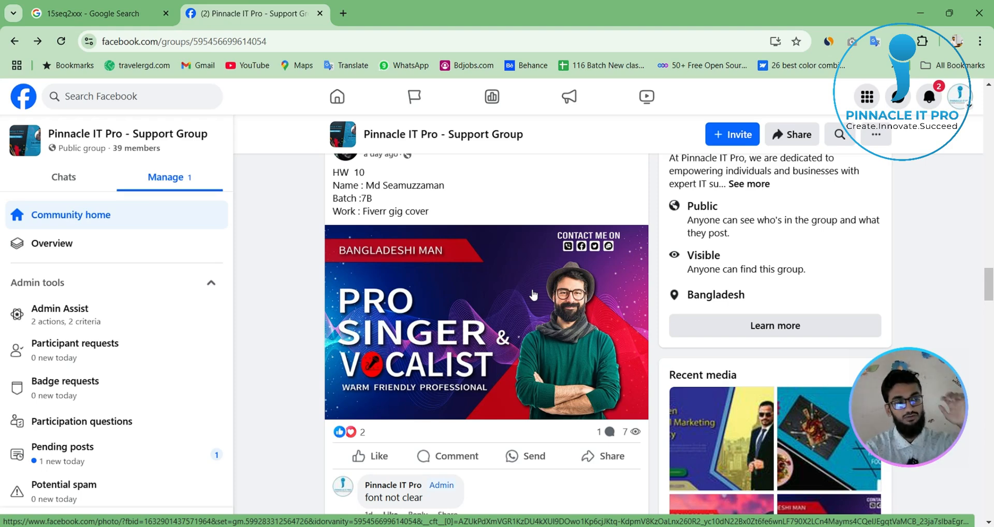
- Examine the older designs in the group feed, including the VOICE OVER gig covers, the Bengali food poster and the rotation pattern, and return to the group header
scroll(479, 363, down, 10)
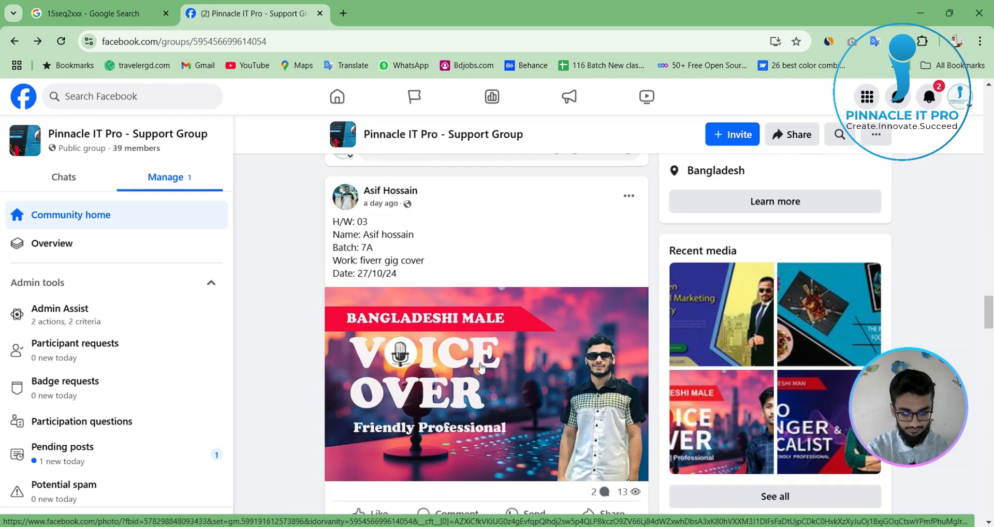
scroll(480, 367, up, 1)
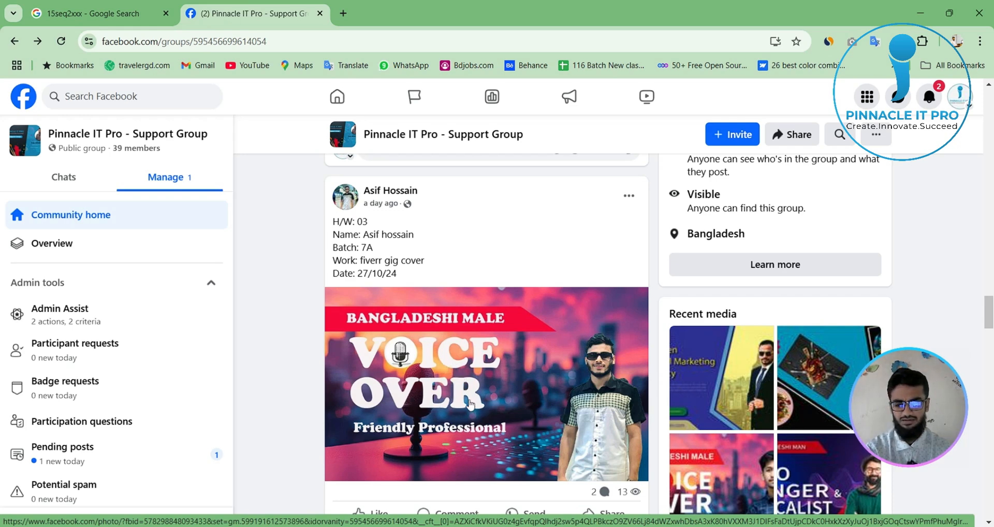
scroll(469, 394, down, 8)
scroll(475, 405, down, 4)
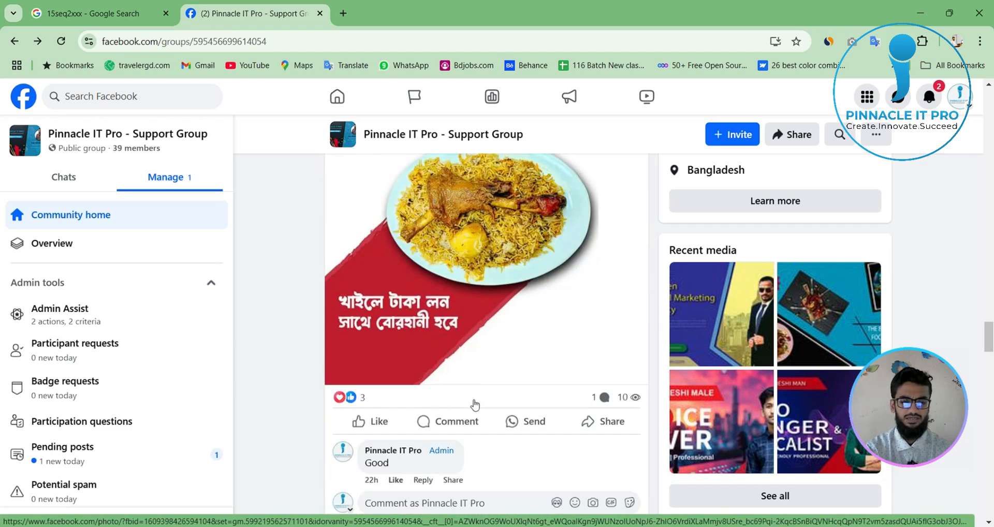
scroll(475, 405, up, 4)
scroll(475, 405, down, 3)
scroll(475, 405, up, 1)
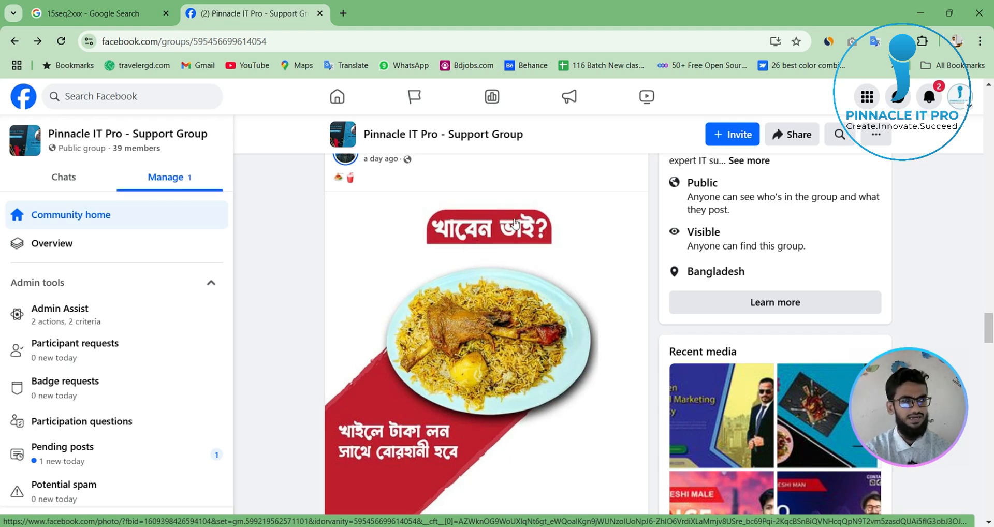
scroll(505, 452, down, 10)
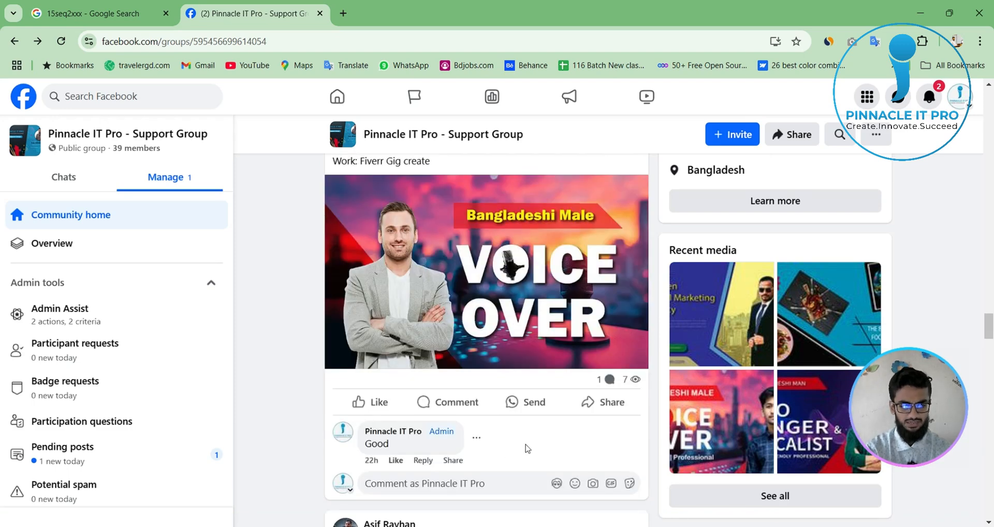
scroll(528, 449, up, 1)
scroll(552, 470, up, 1)
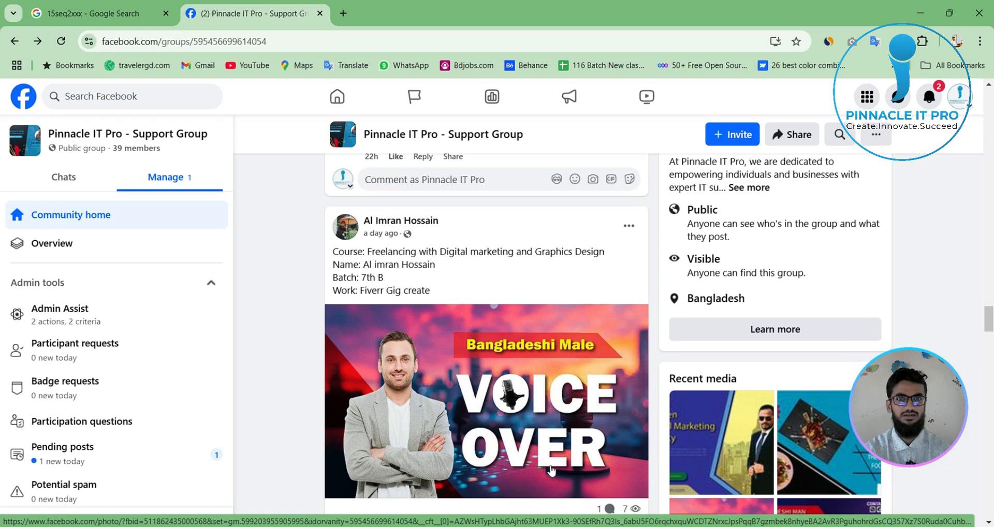
scroll(551, 466, down, 1)
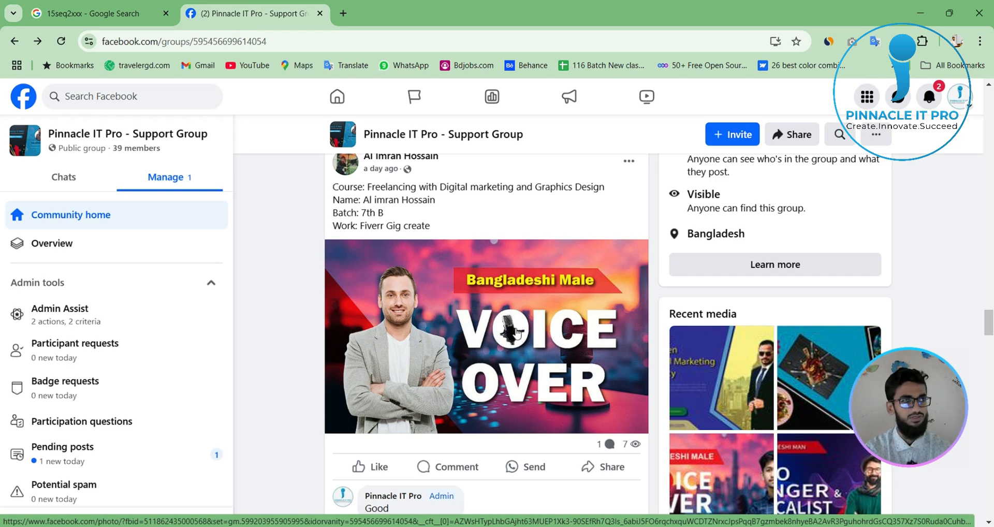
scroll(515, 332, down, 12)
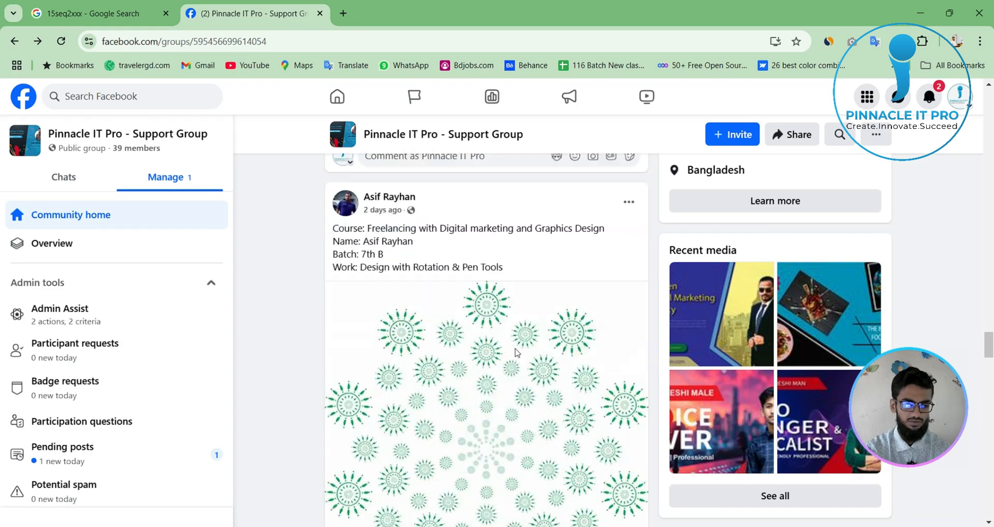
scroll(517, 352, up, 15)
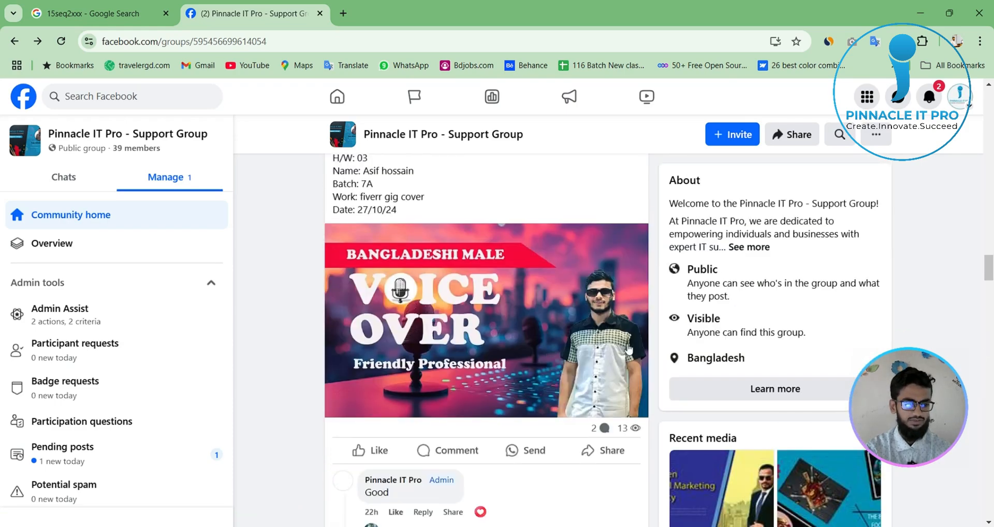
scroll(785, 137, up, 15)
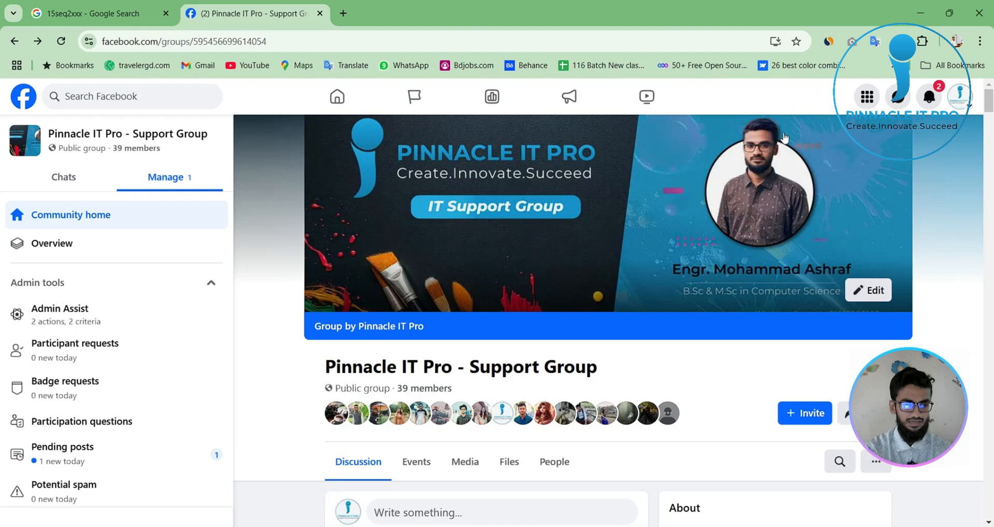
- Close the support group page and open the Freepik website in a new tab
click(319, 14)
click(189, 13)
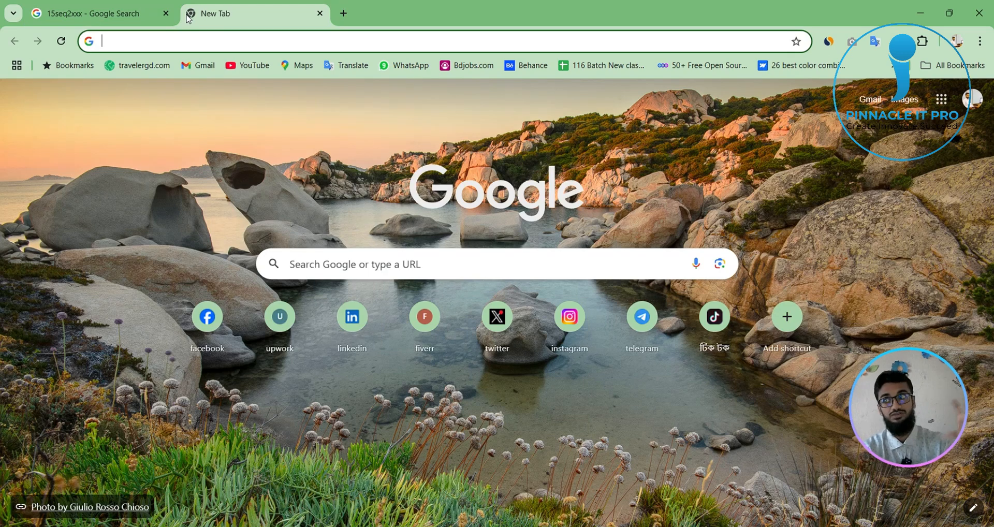
click(385, 43)
text(fre)
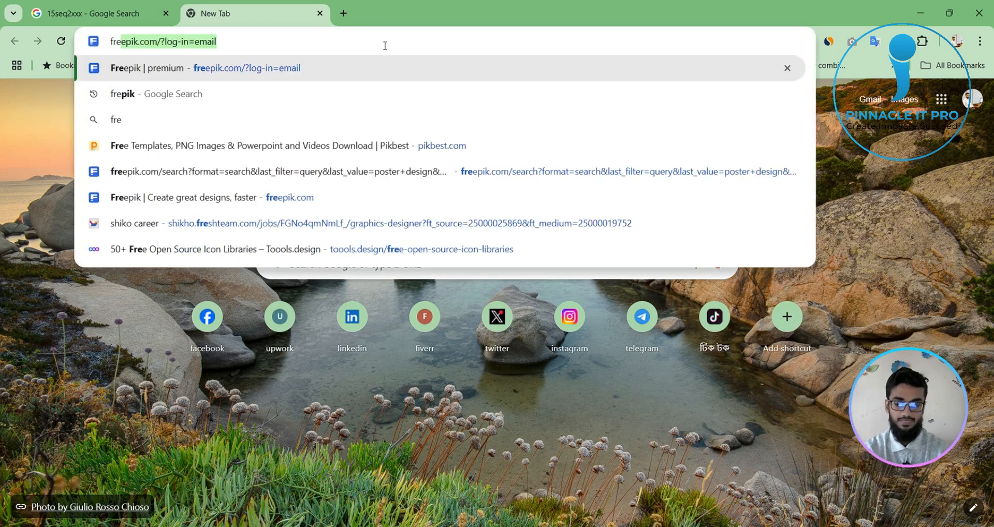
key(Return)
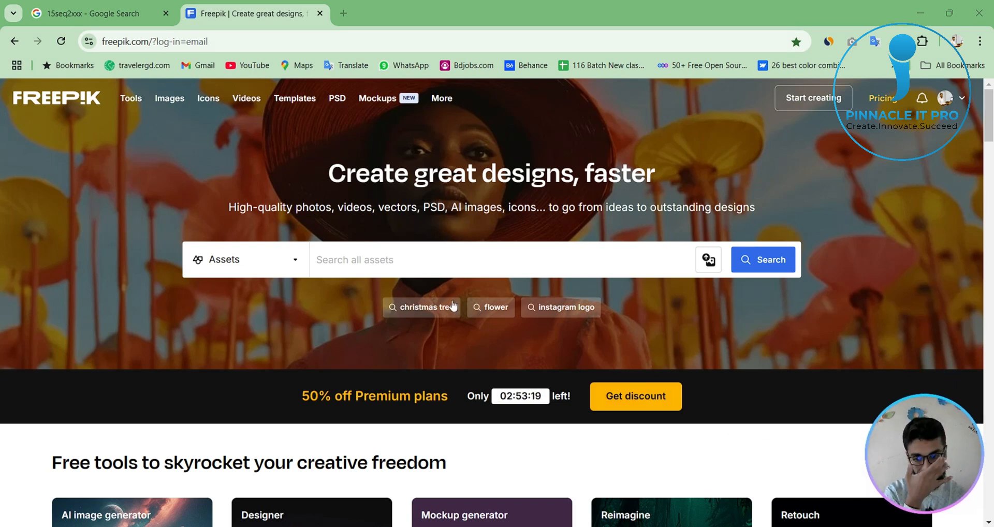
- Search all Freepik assets for "poster design"
click(442, 266)
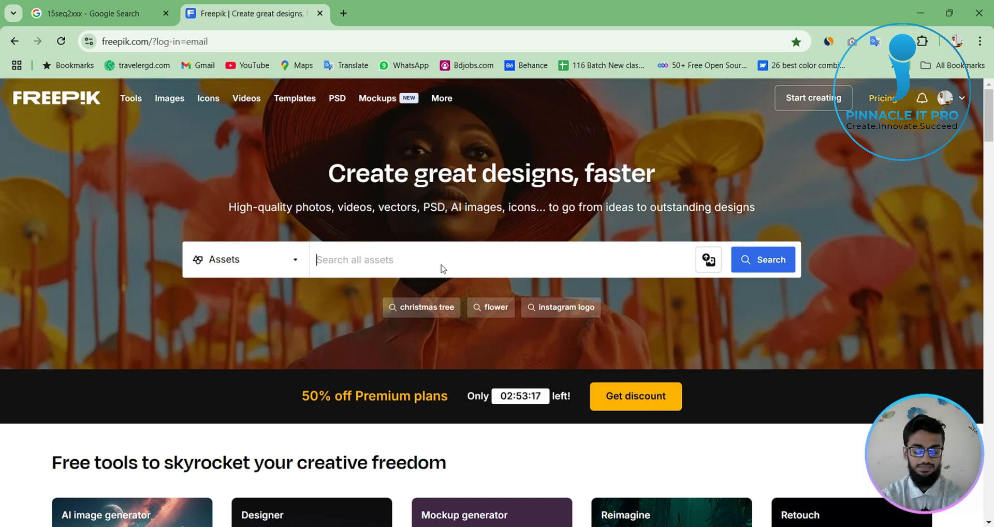
text(postet)
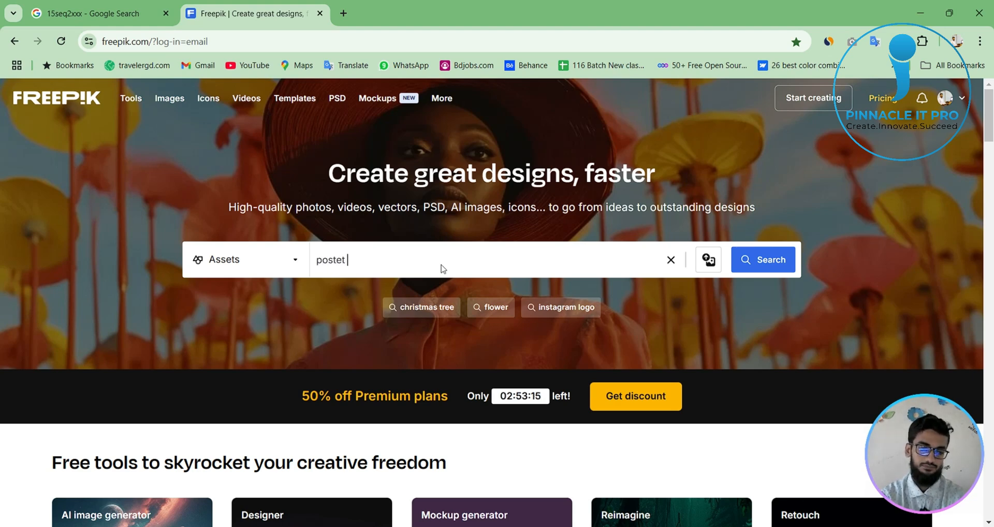
key(BackSpace)
text(r design)
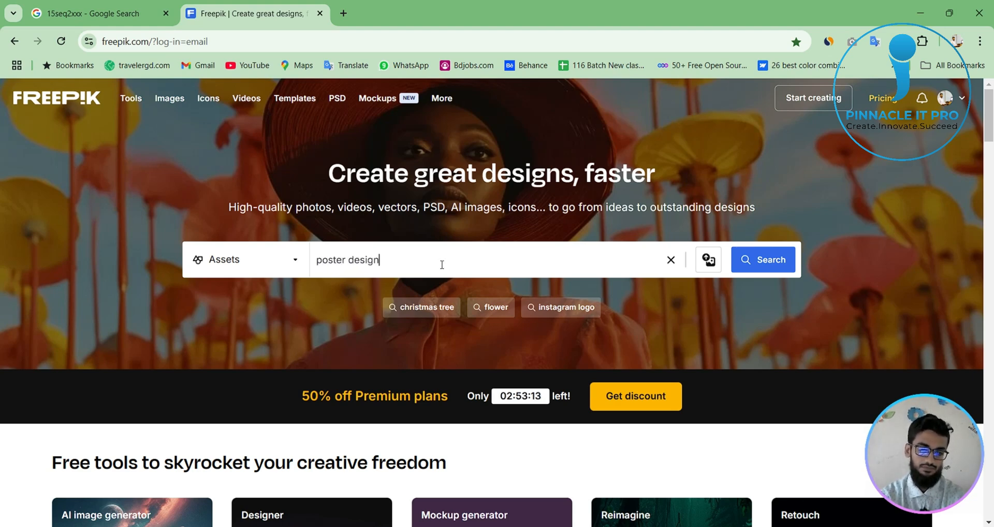
key(Return)
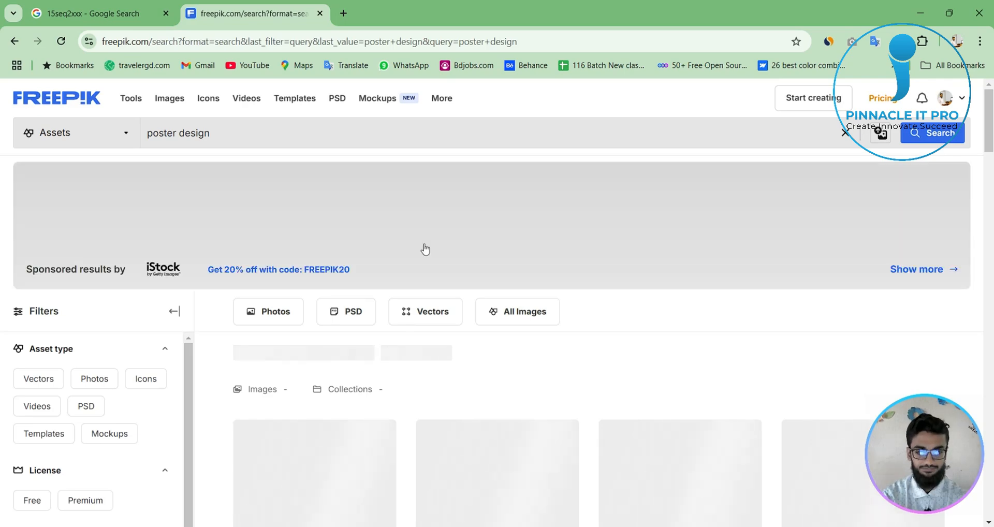
- Limit the poster design results to the Vectors asset type
scroll(720, 417, down, 3)
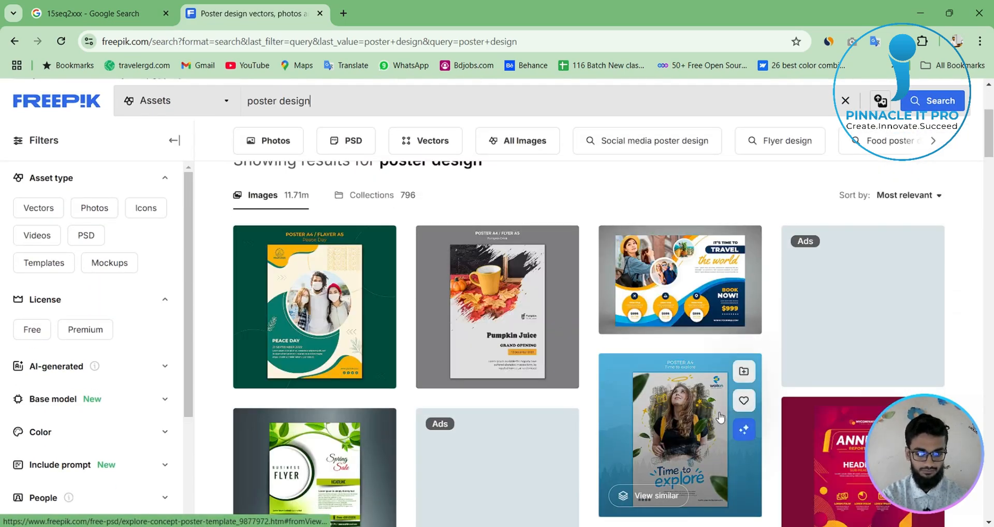
scroll(721, 417, down, 5)
scroll(721, 418, down, 3)
scroll(721, 417, down, 3)
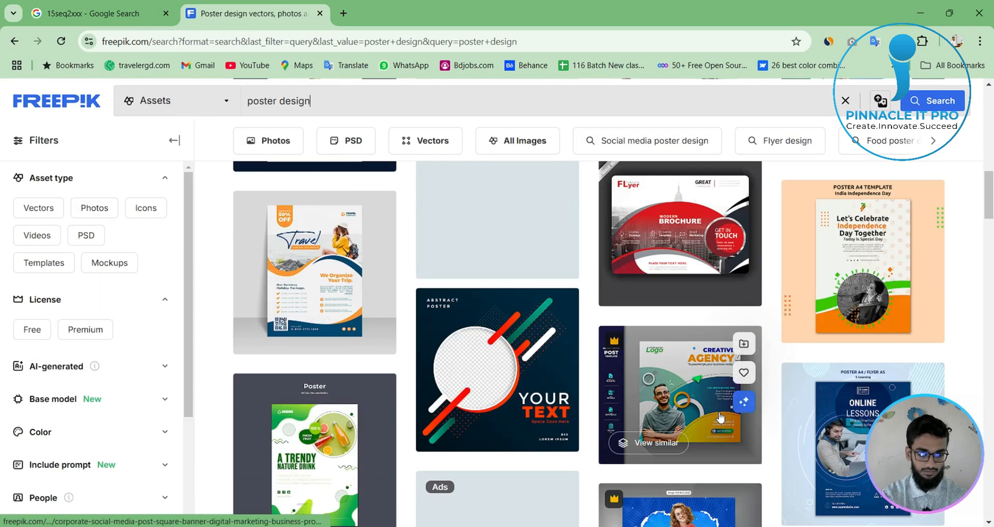
scroll(766, 482, down, 2)
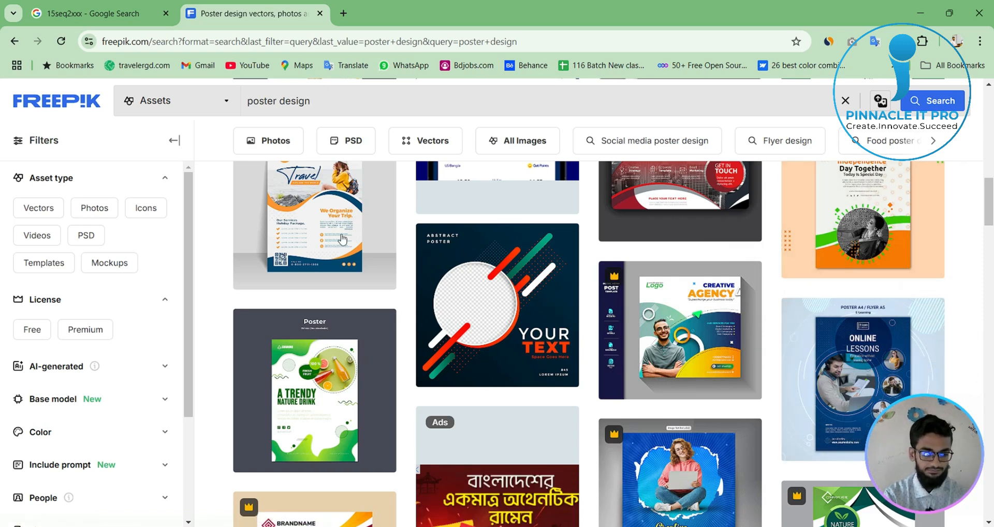
click(37, 209)
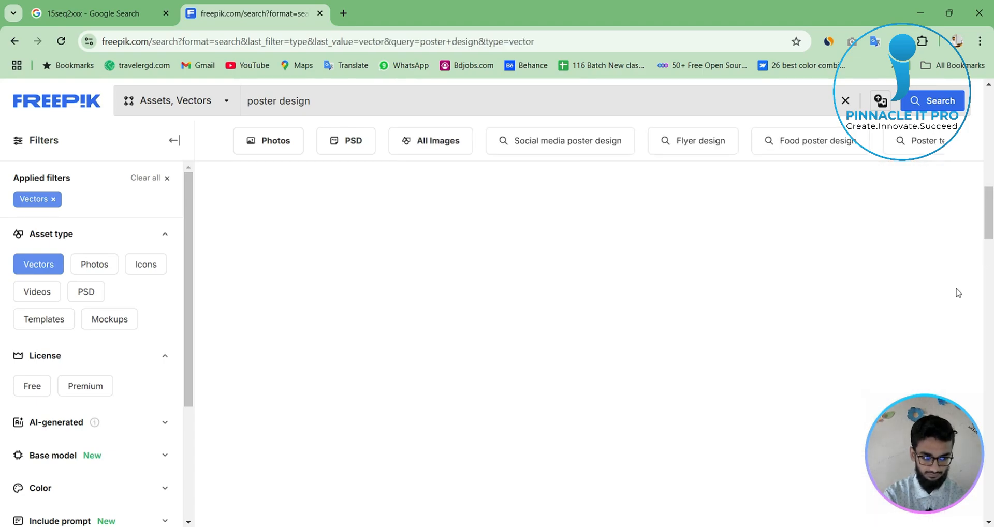
- Examine the vector poster design results, comparing the business flyer, travel, fashion store and marketing agency layouts
scroll(993, 299, up, 7)
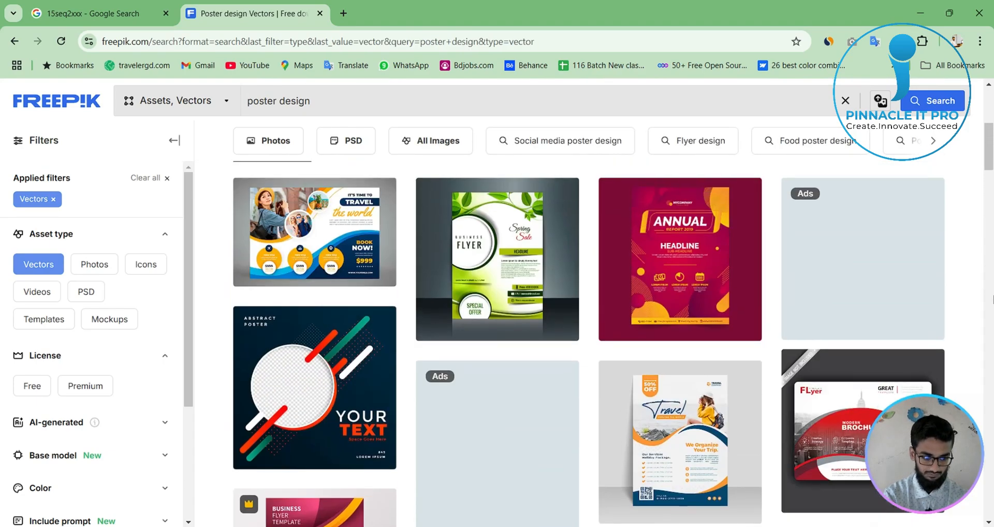
scroll(848, 312, down, 4)
scroll(847, 312, down, 4)
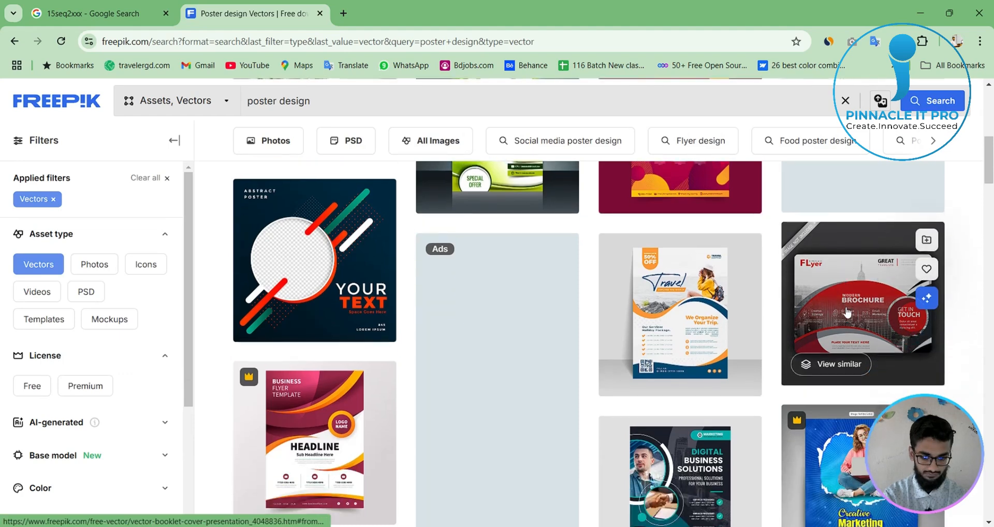
scroll(568, 404, down, 4)
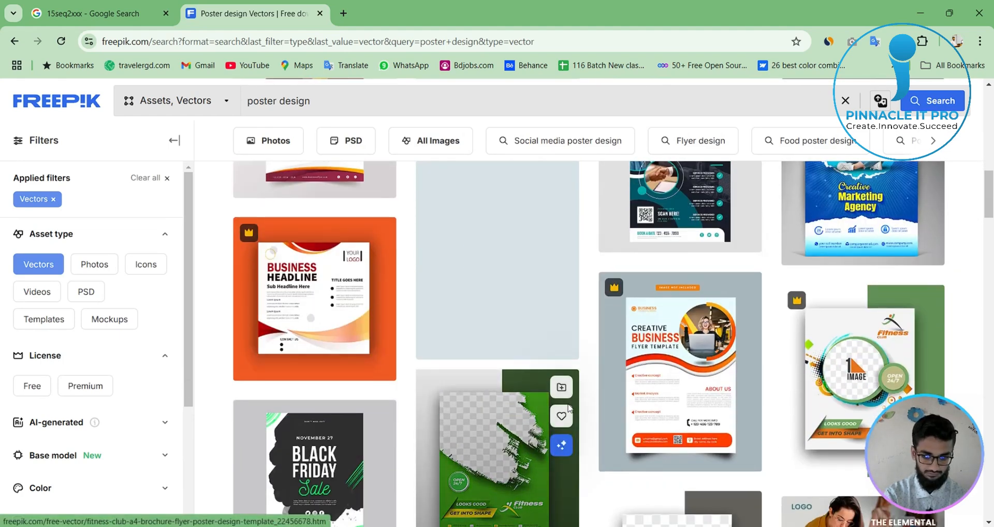
scroll(569, 409, down, 4)
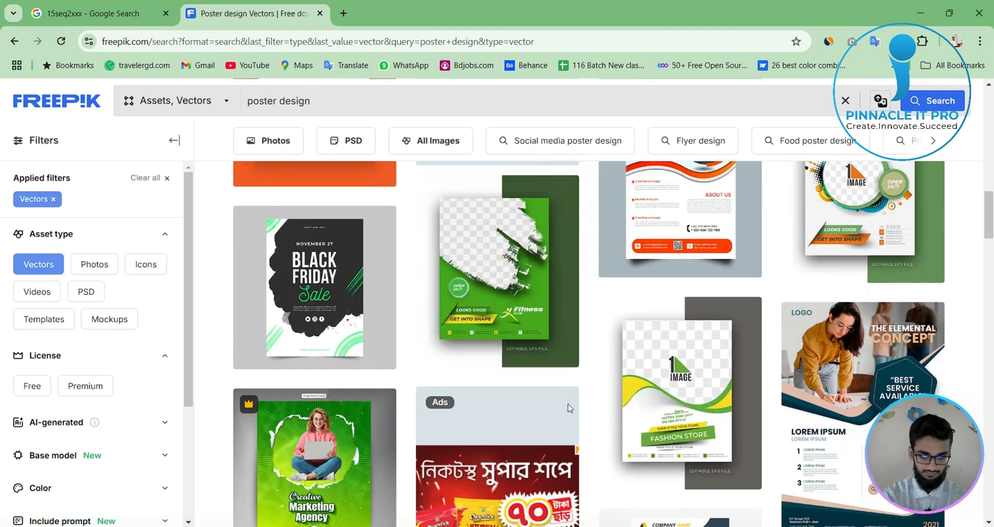
scroll(567, 404, down, 7)
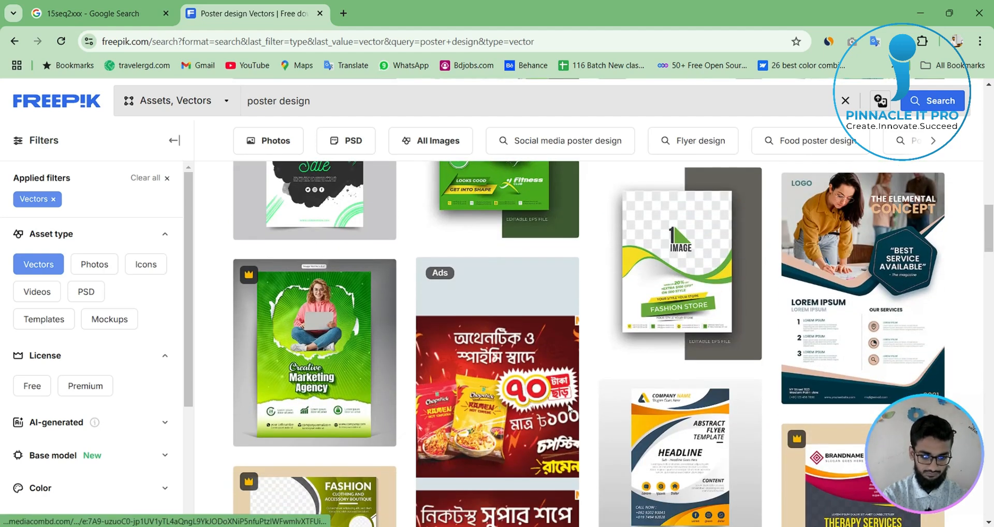
scroll(567, 404, down, 3)
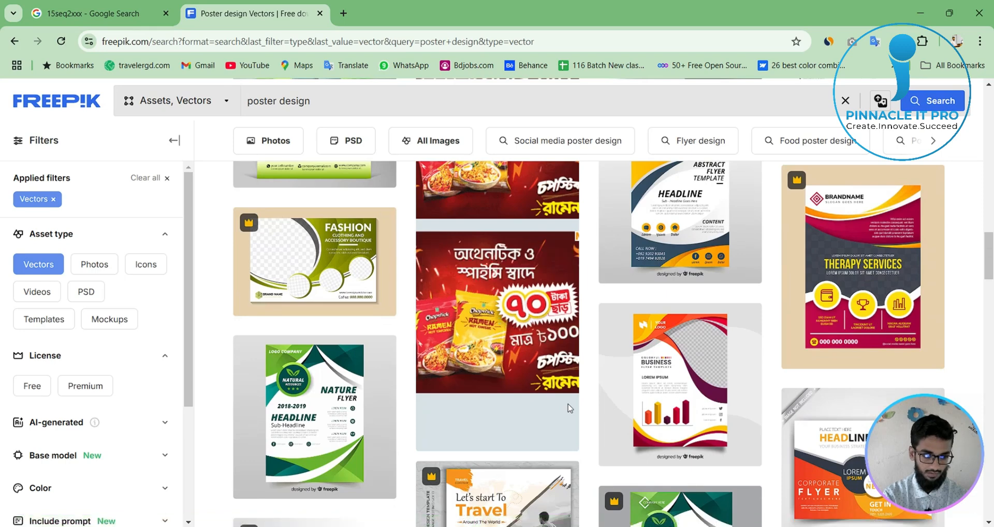
scroll(567, 404, down, 4)
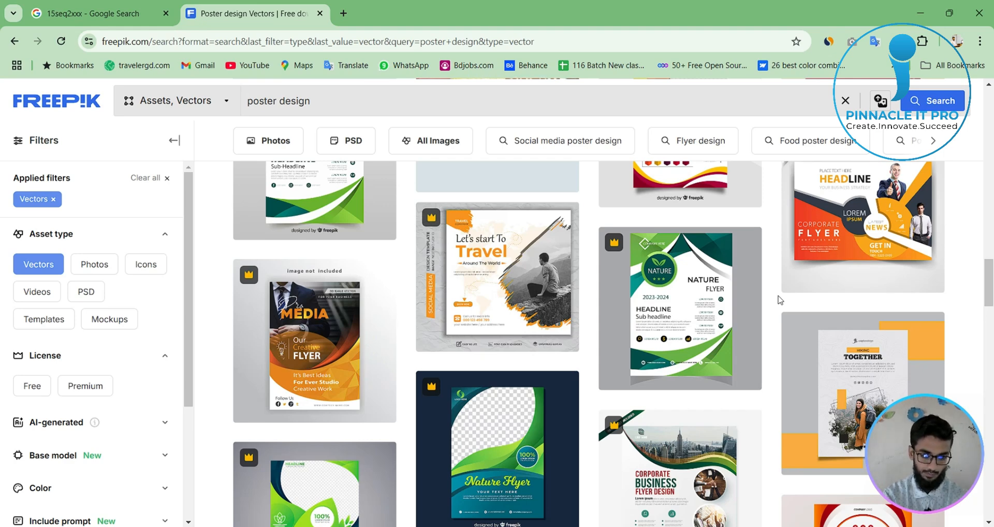
scroll(780, 300, down, 7)
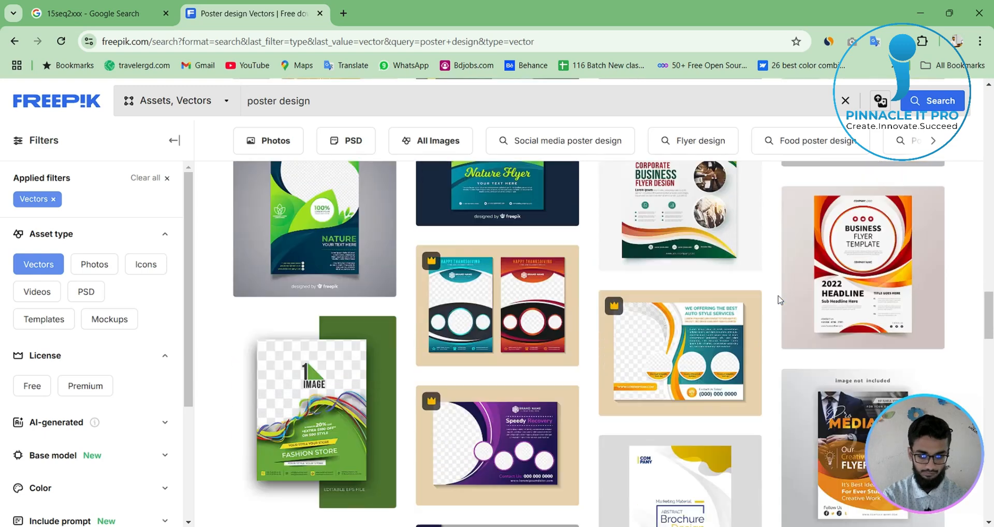
scroll(781, 300, down, 5)
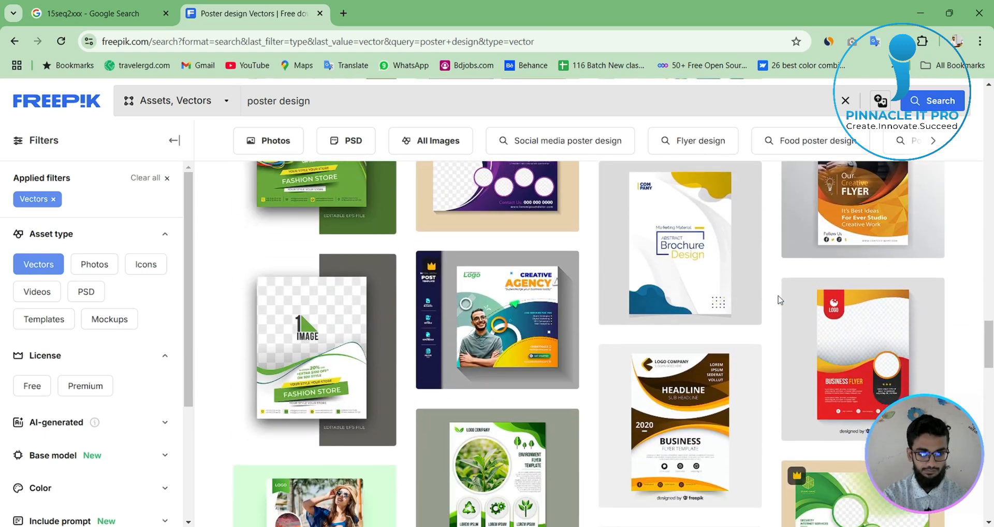
scroll(781, 300, down, 1)
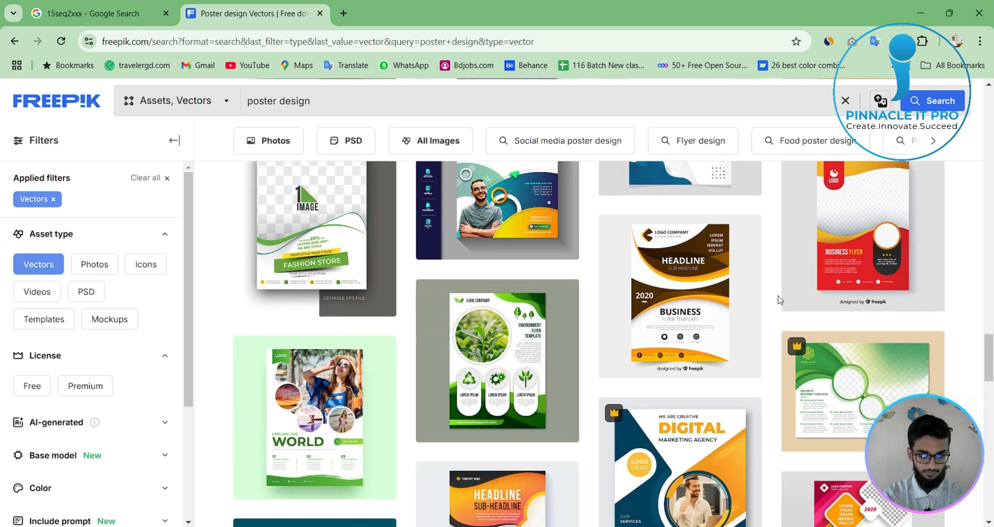
scroll(780, 301, down, 1)
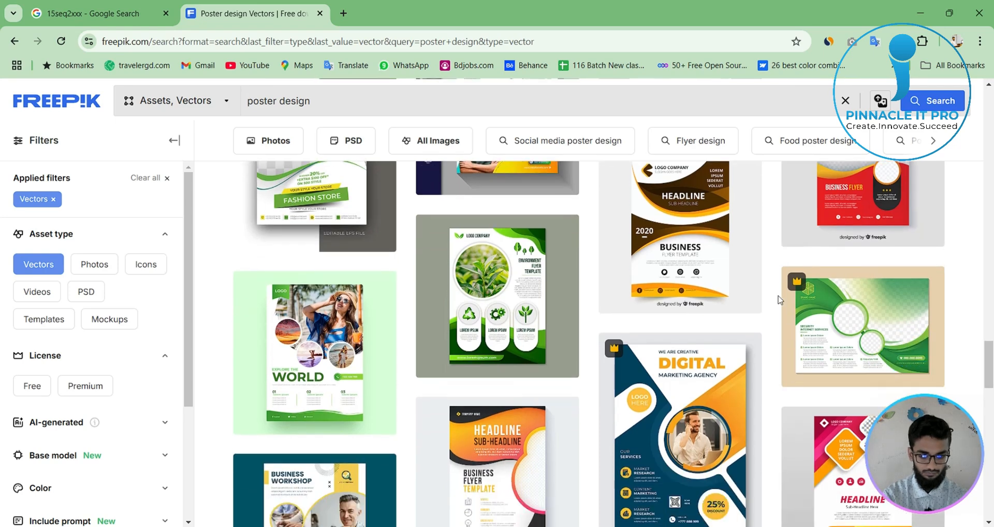
mouse_move(433, 456)
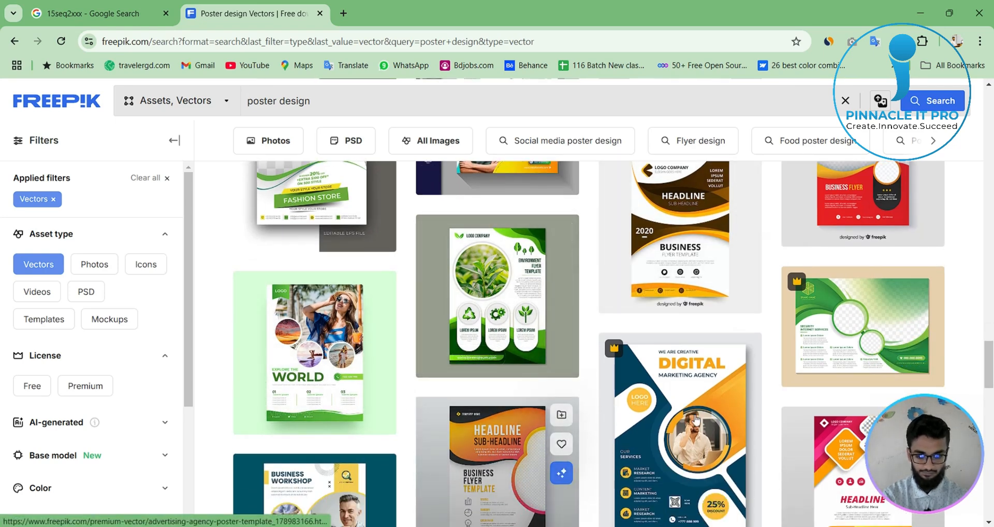
scroll(433, 456, down, 3)
scroll(433, 455, down, 1)
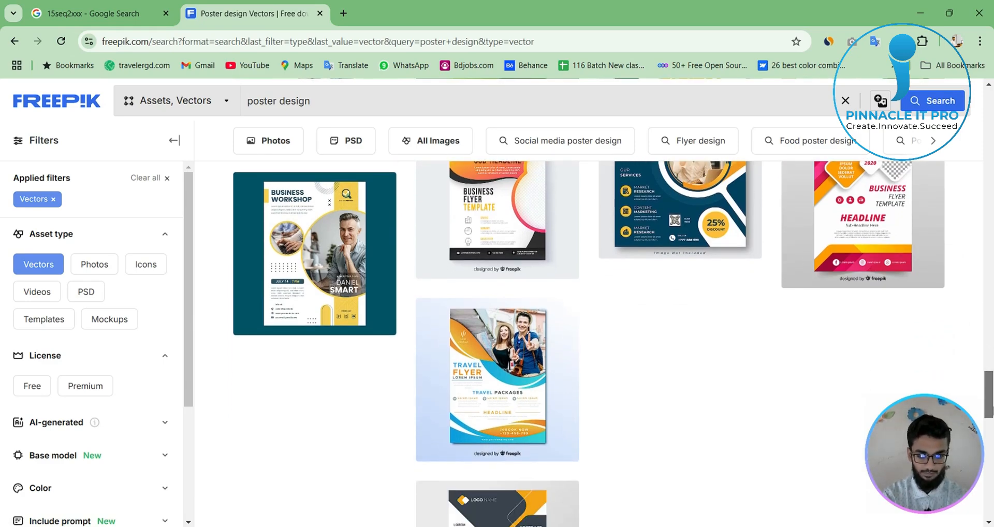
- Extend the search query to "social media poster design" and run it with the Vectors filter
drag(992, 411, 993, 108)
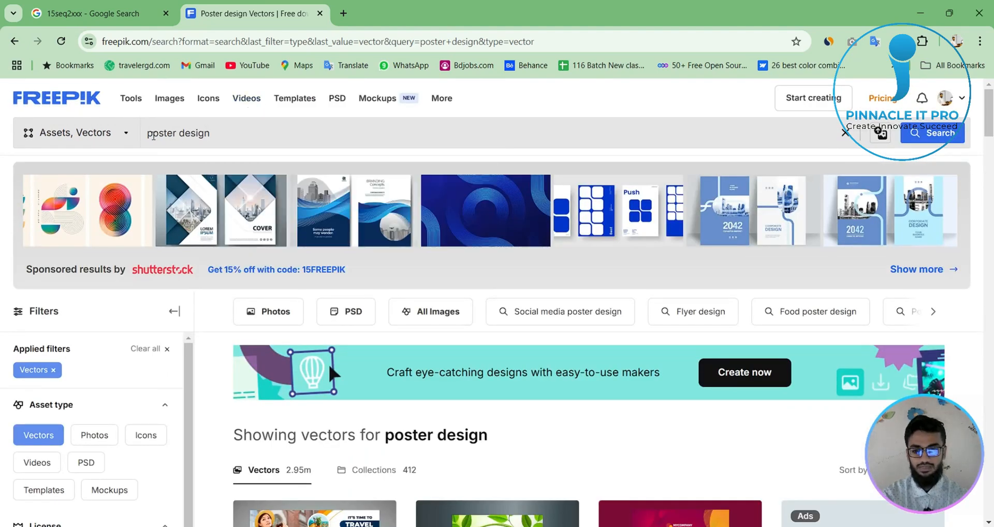
click(153, 136)
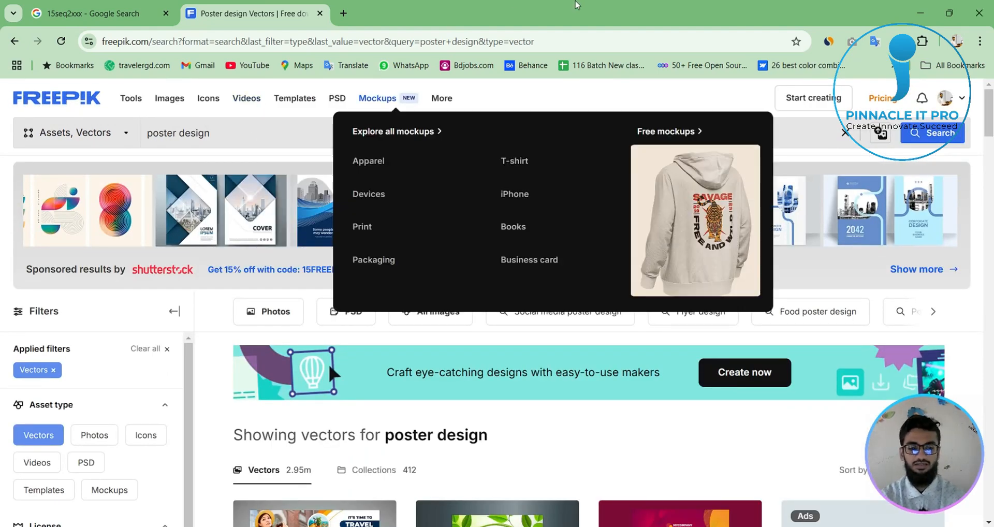
text(soc)
text(ial media)
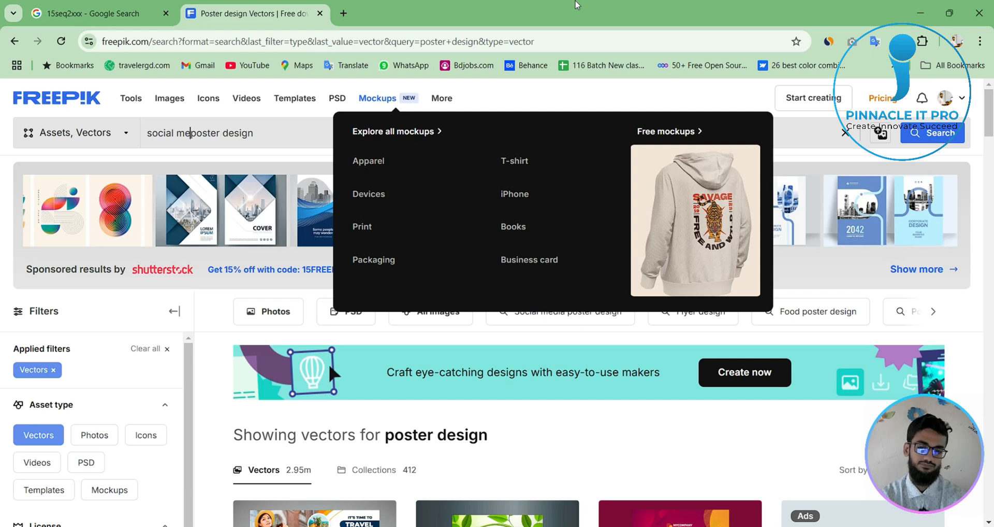
key(Return)
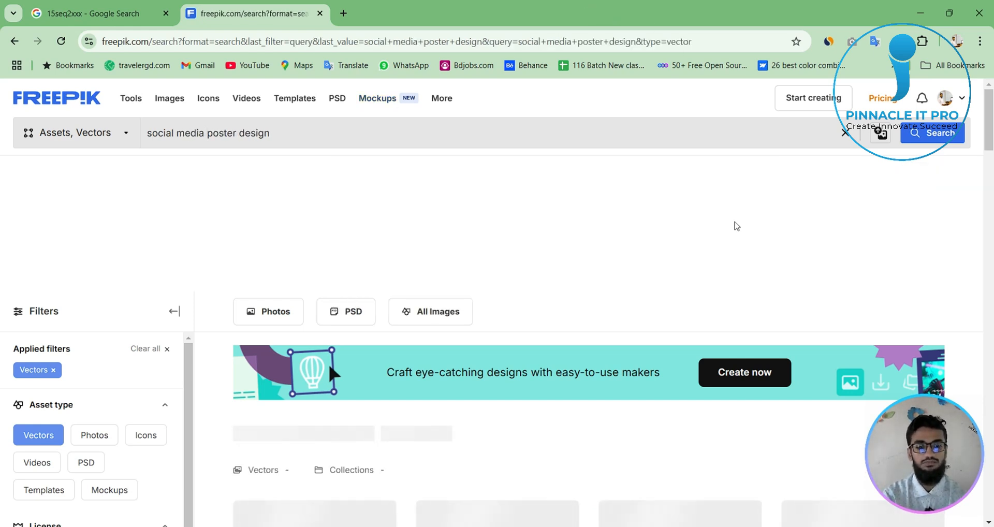
- Examine the social media poster vectors, including the square sale, fashion, business and marketing agency templates
scroll(522, 393, down, 5)
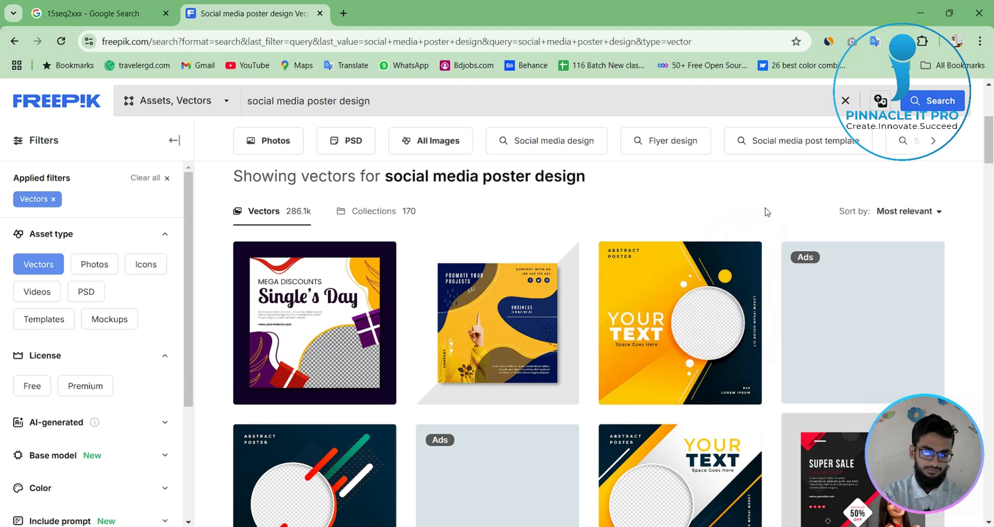
scroll(758, 184, down, 3)
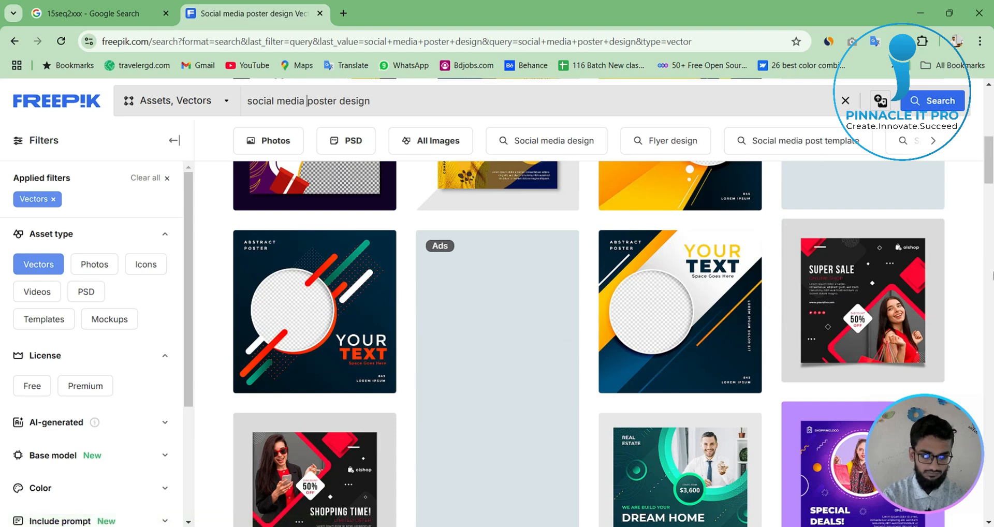
scroll(974, 284, down, 3)
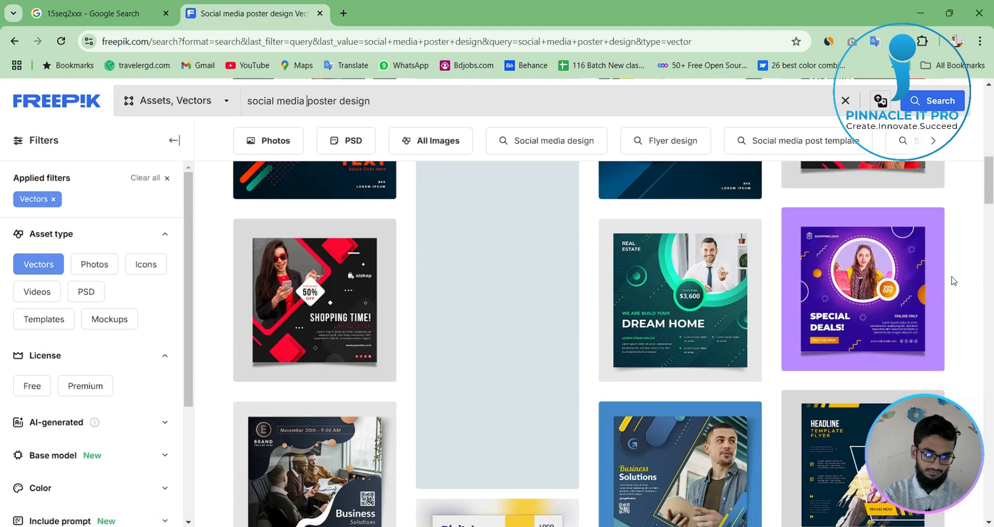
scroll(974, 284, down, 2)
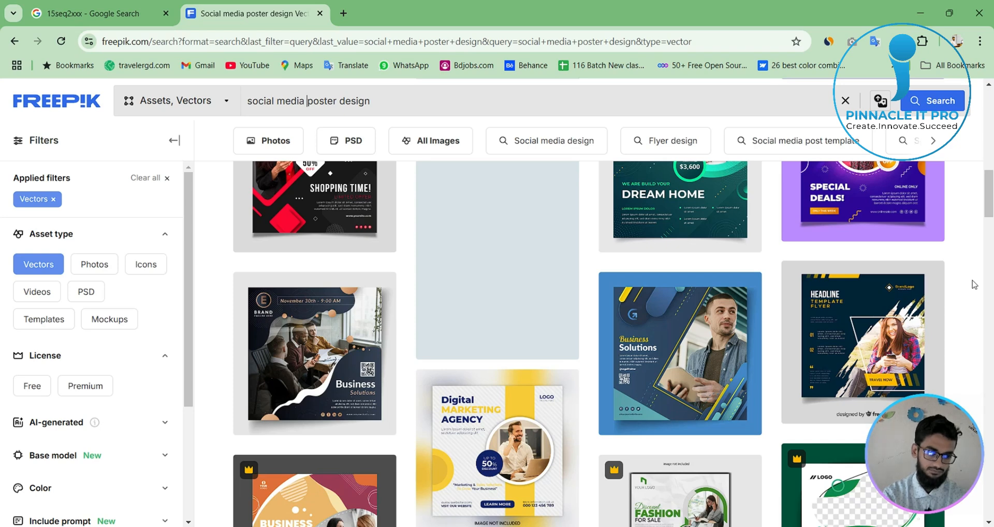
scroll(973, 284, down, 2)
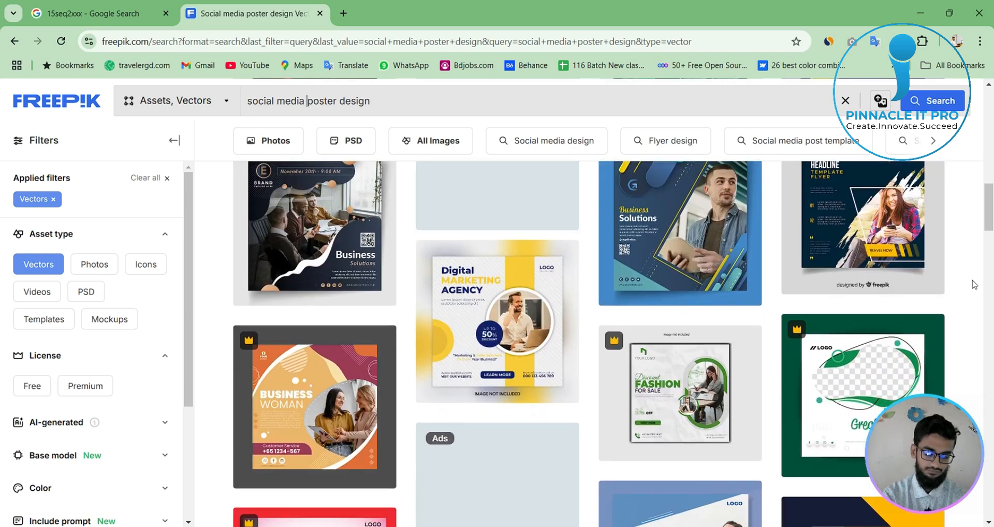
scroll(974, 284, down, 3)
scroll(973, 284, down, 4)
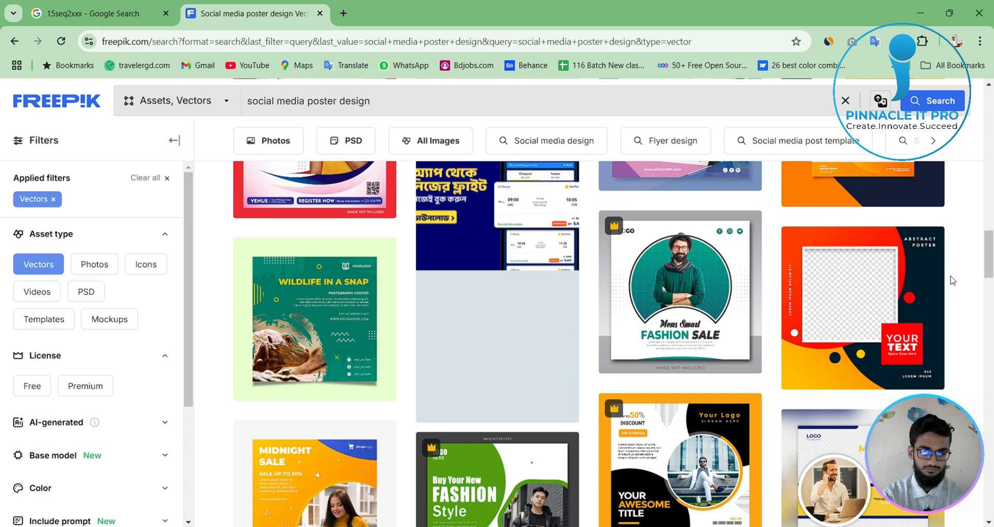
scroll(952, 280, down, 3)
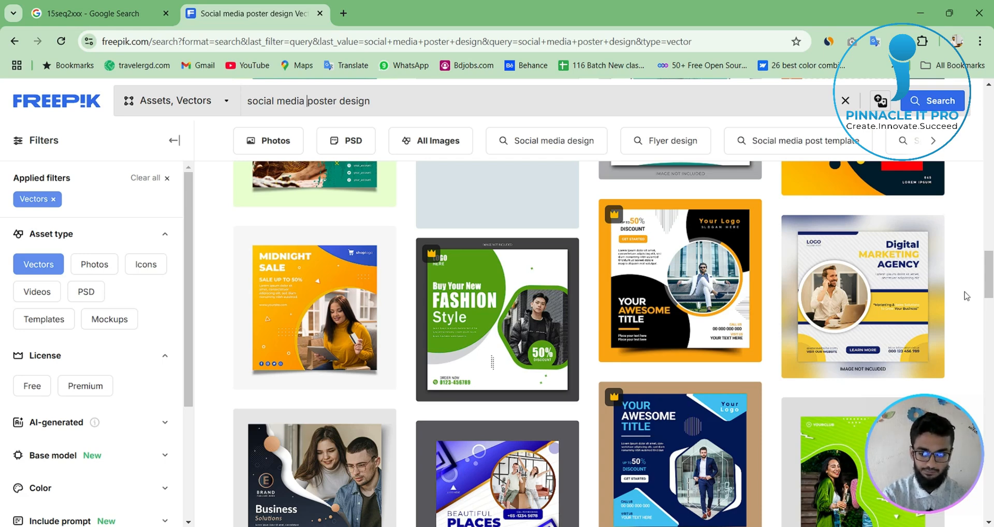
scroll(967, 297, down, 2)
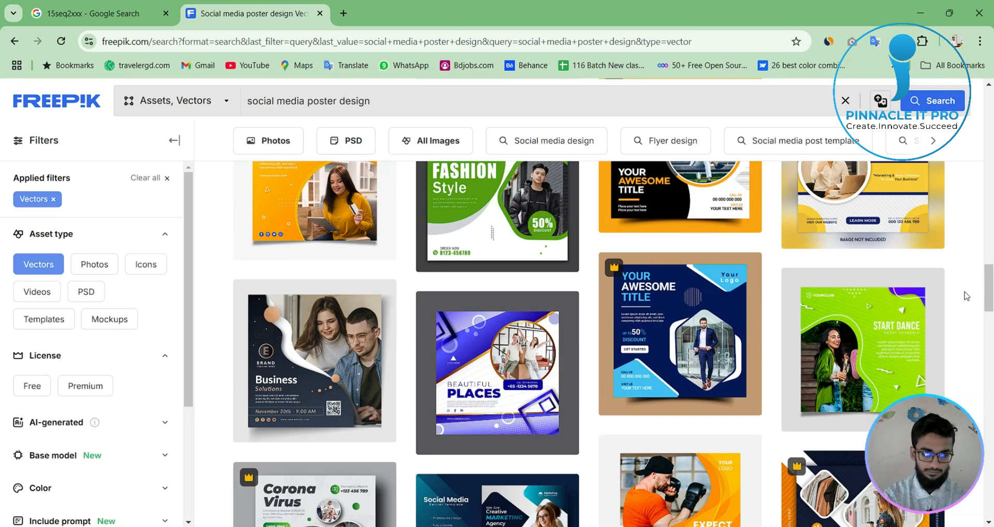
scroll(963, 310, down, 4)
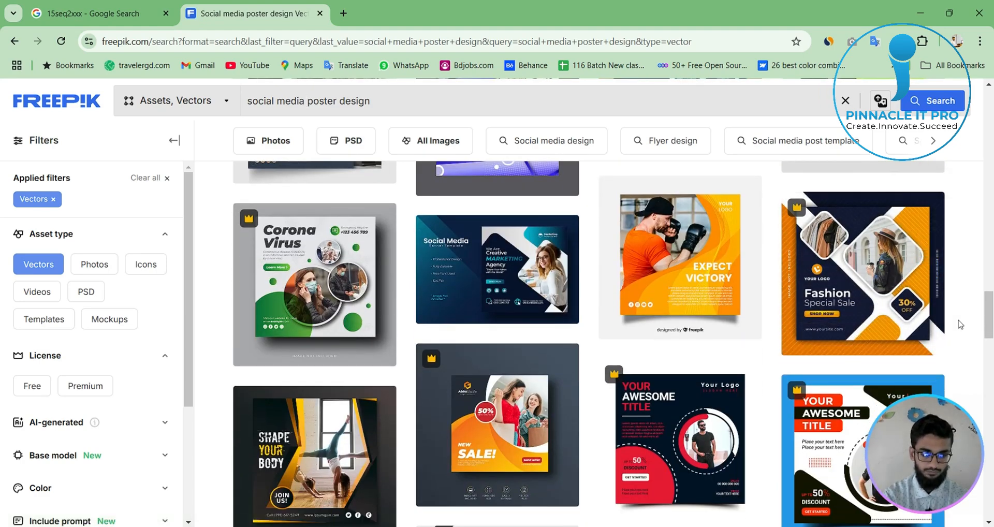
scroll(961, 325, down, 2)
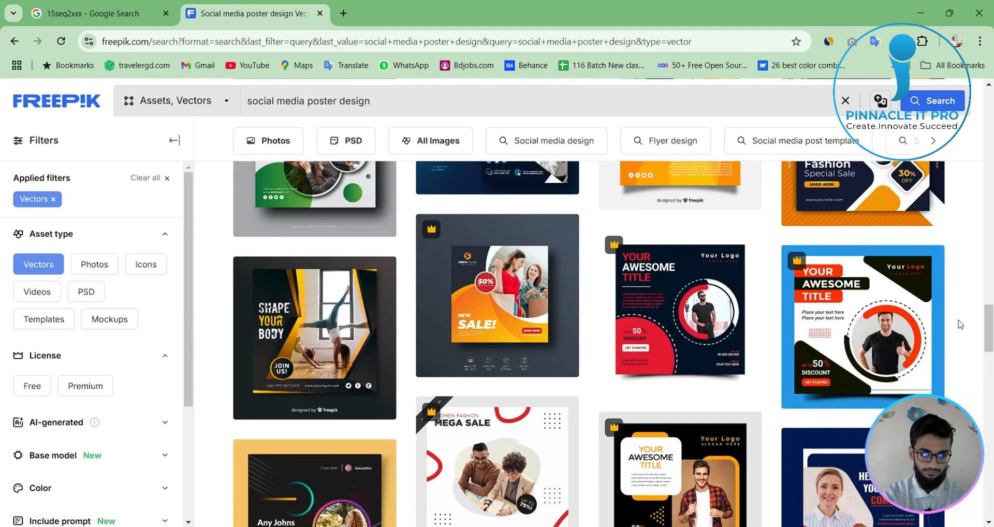
- Browse further through the social media poster vectors and open the black and orange Digital Marketing Agency template with the round photo
scroll(961, 325, down, 3)
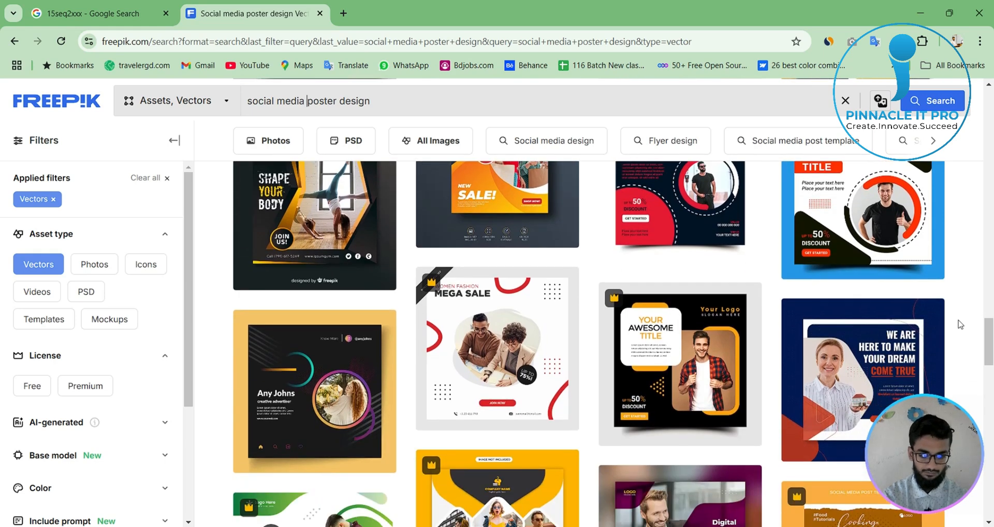
scroll(960, 325, down, 2)
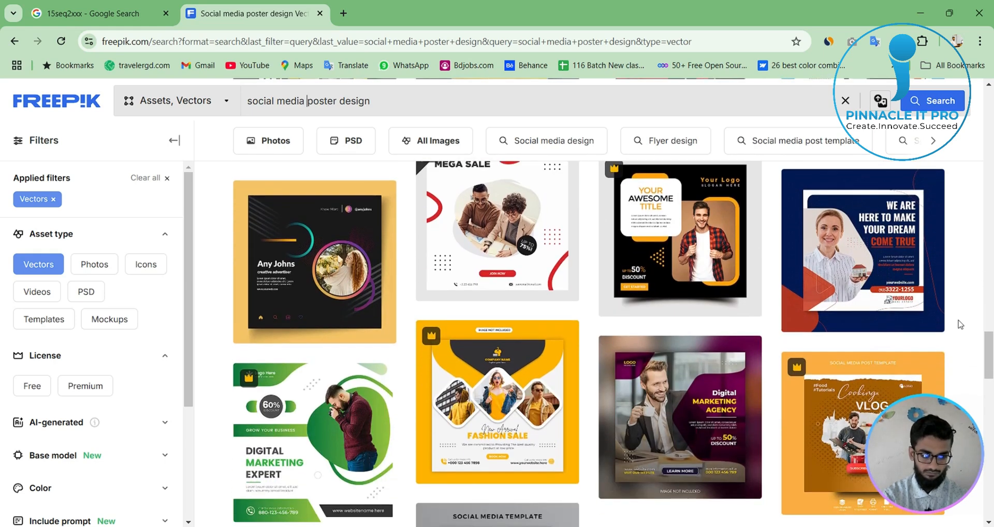
scroll(961, 325, down, 1)
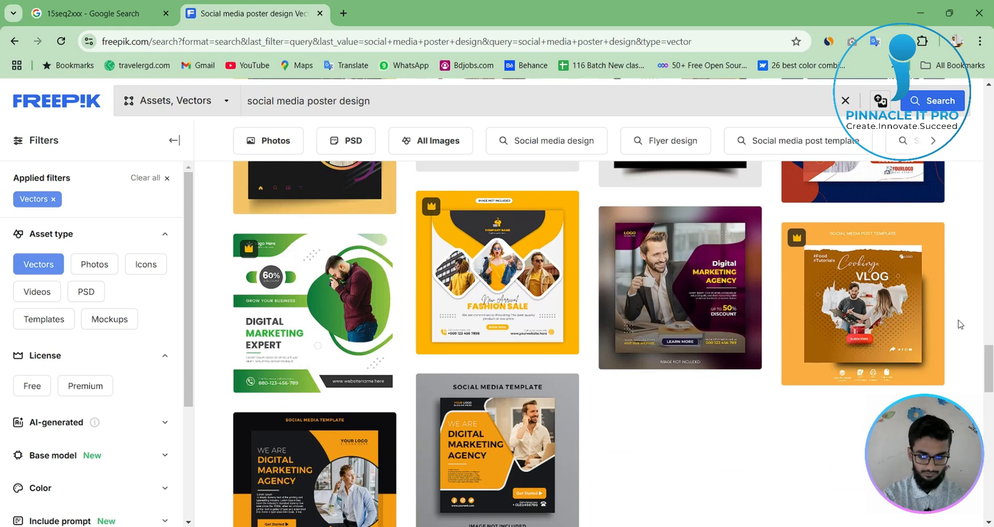
scroll(961, 325, down, 1)
scroll(685, 413, down, 1)
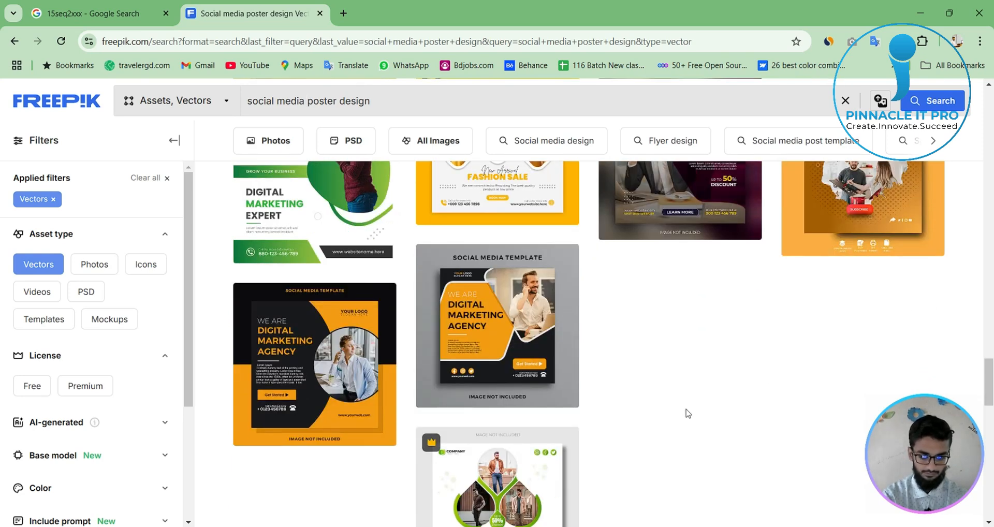
click(302, 341)
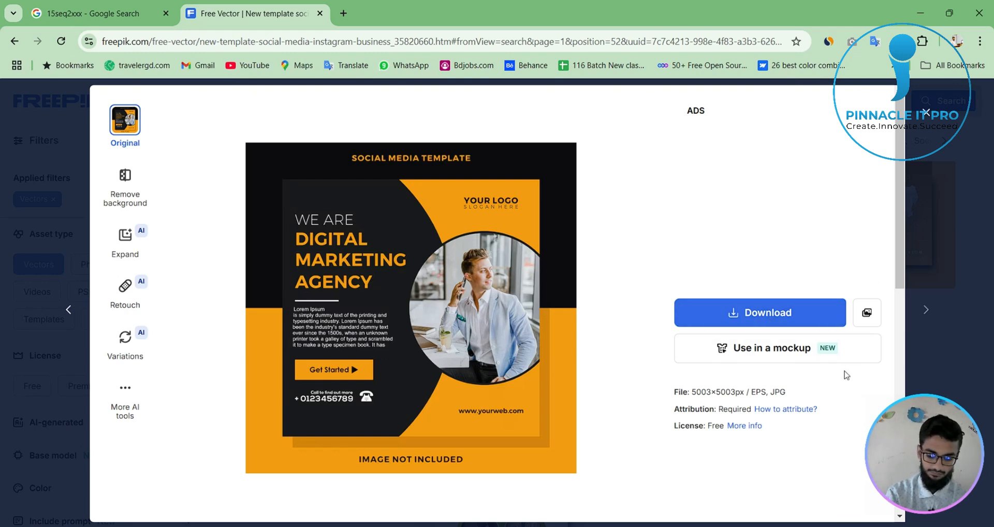
- Capture only the inner square poster of the template, about 499 × 495 px, and save the screenshot to the desktop
key(Print)
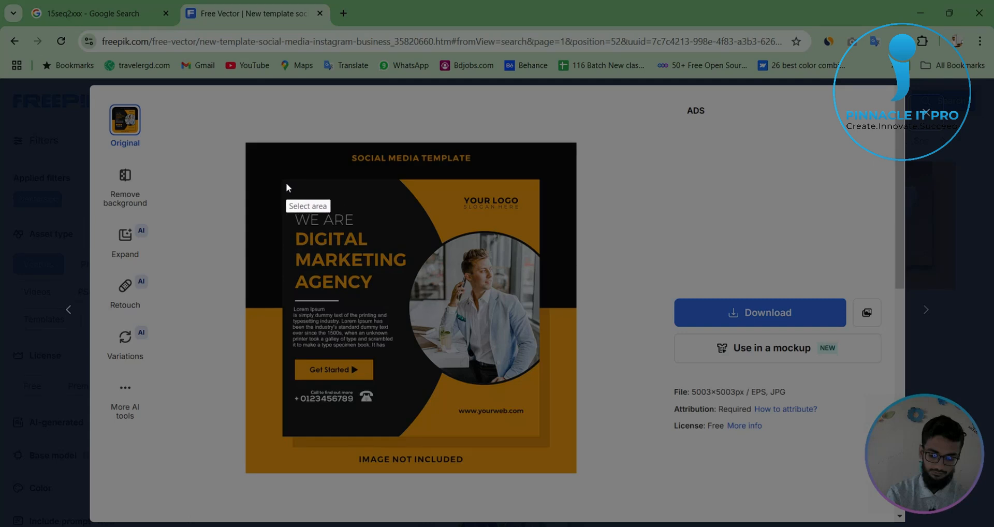
mouse_move(282, 181)
mouse_down()
mouse_move(413, 300)
mouse_move(529, 438)
mouse_move(540, 437)
mouse_up()
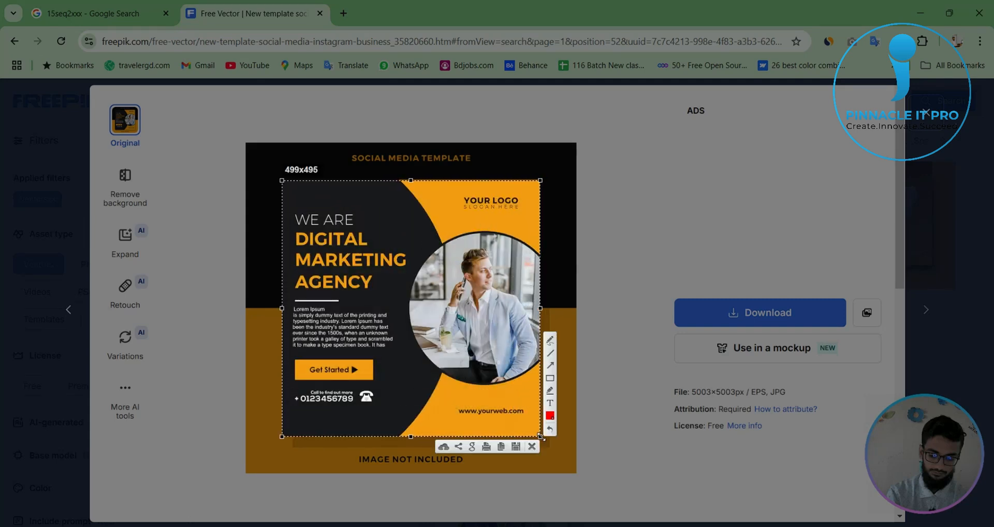
click(517, 448)
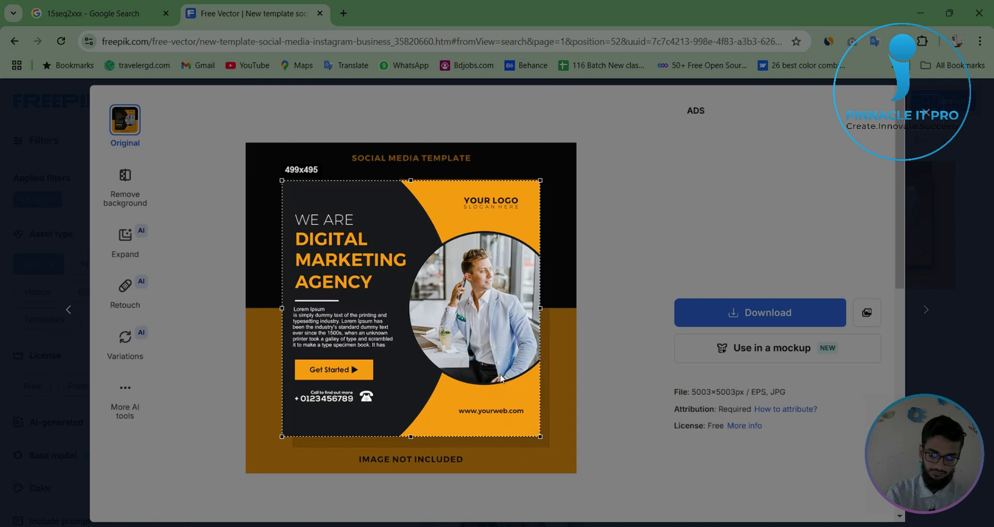
click(355, 236)
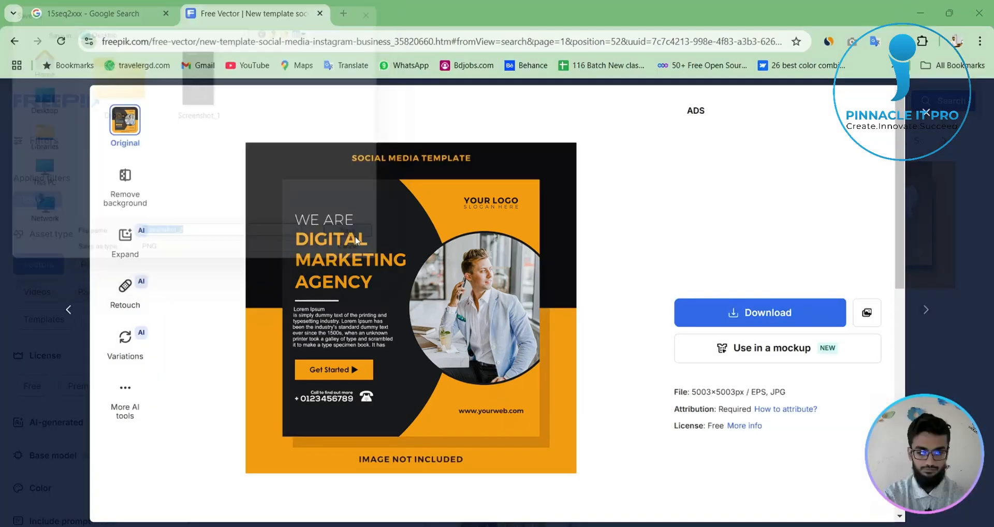
- Close the template preview, switch to the desktop and place Screenshot_2 into the Illustrator document beside the artboard
click(927, 113)
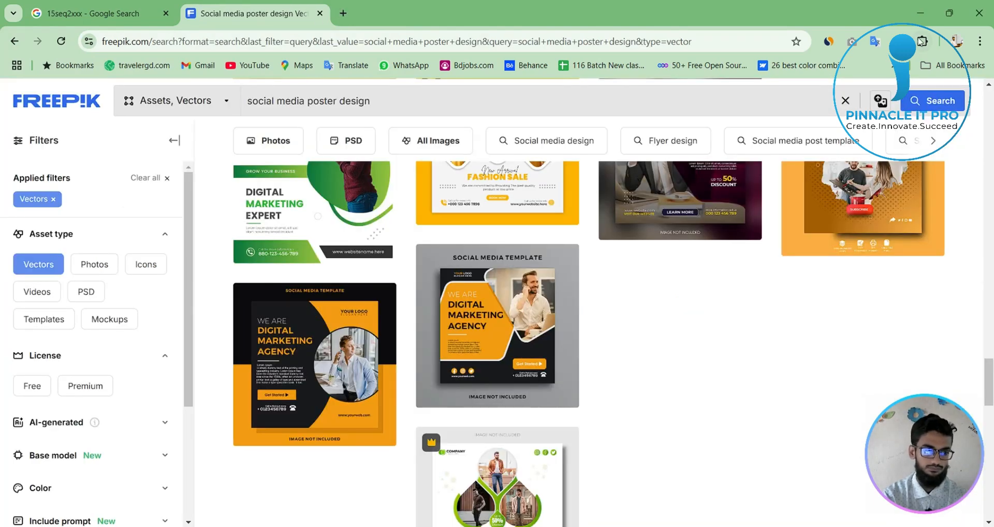
click(921, 13)
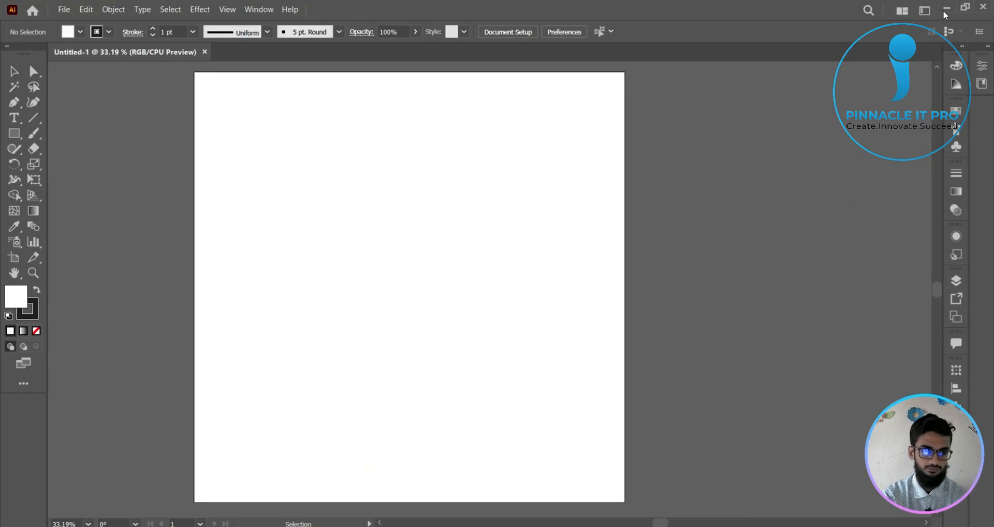
click(946, 10)
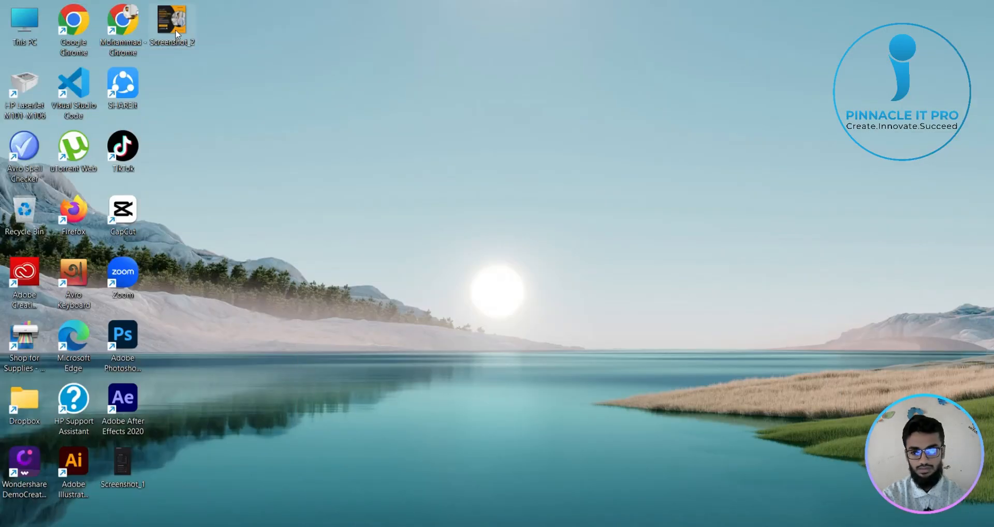
drag(176, 35, 683, 237)
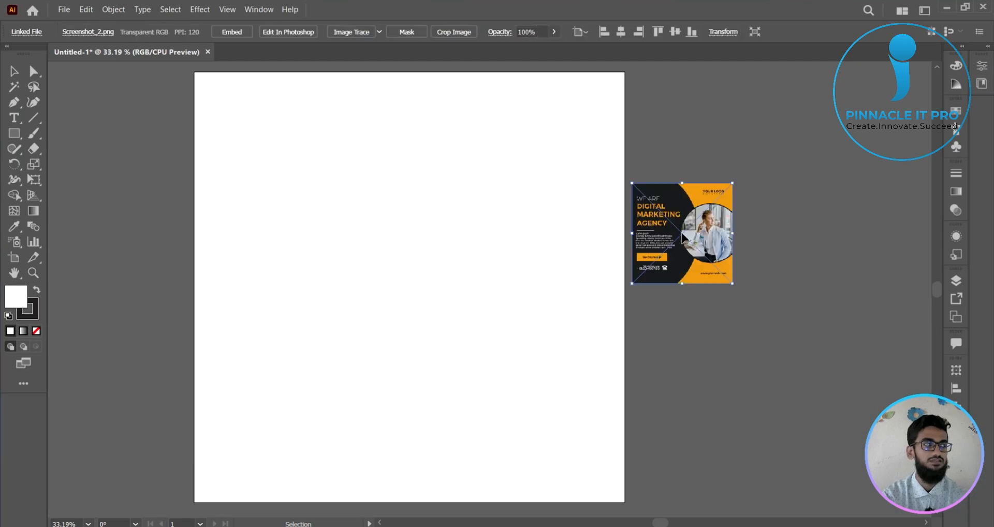
- Enlarge the placed screenshot proportionally, position it beside the artboard and embed it in the document
drag(732, 284, 889, 495)
drag(782, 292, 811, 299)
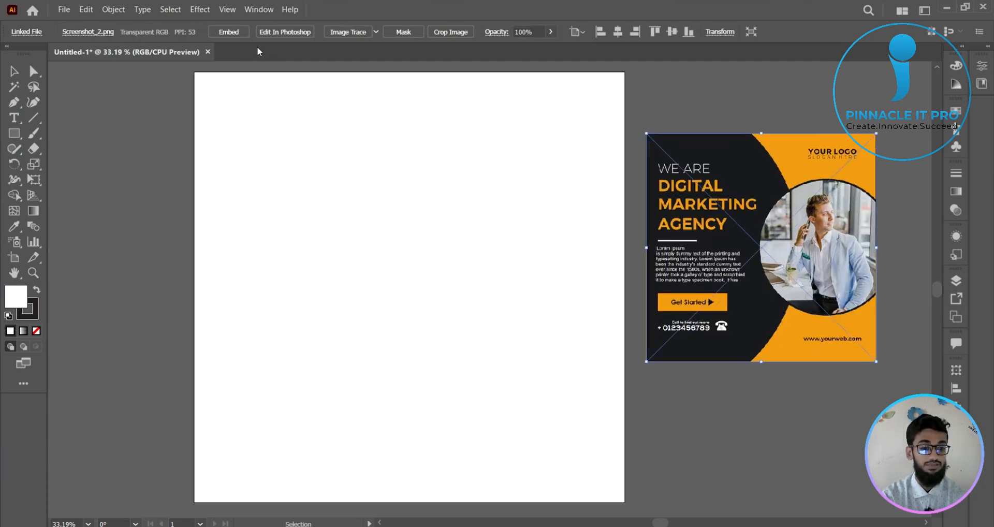
click(195, 133)
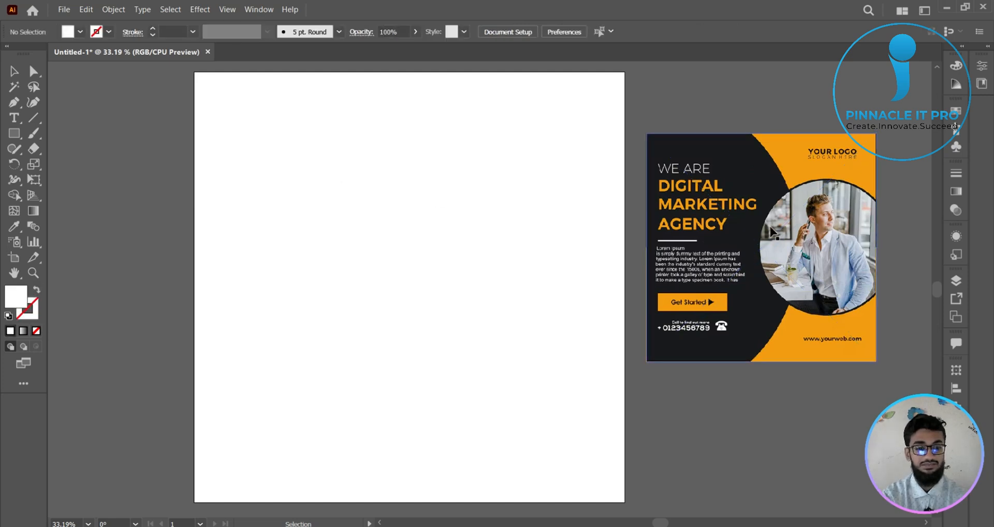
- Try covering the whole artboard with the reference poster by aligning it to the upper-left corner and enlarging it, and undo the scaling
drag(809, 295, 358, 234)
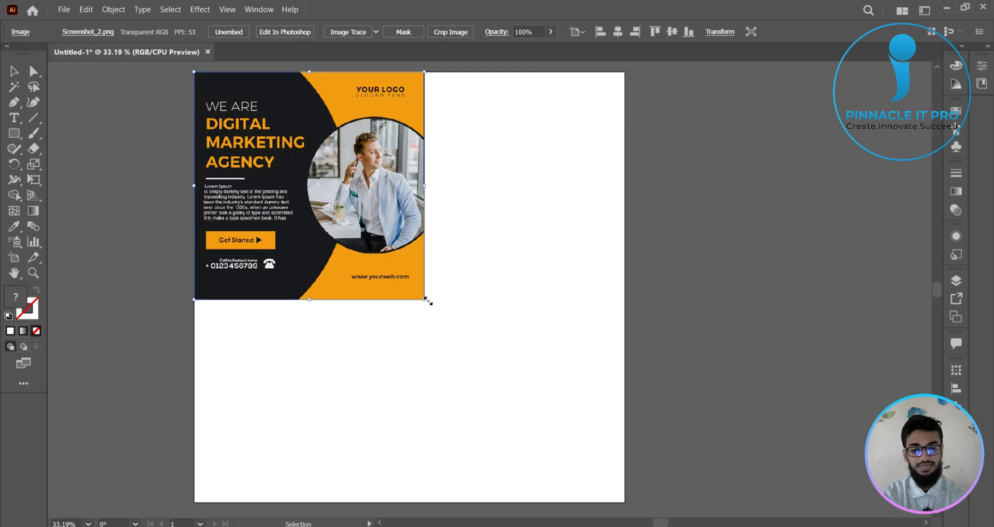
drag(424, 299, 651, 501)
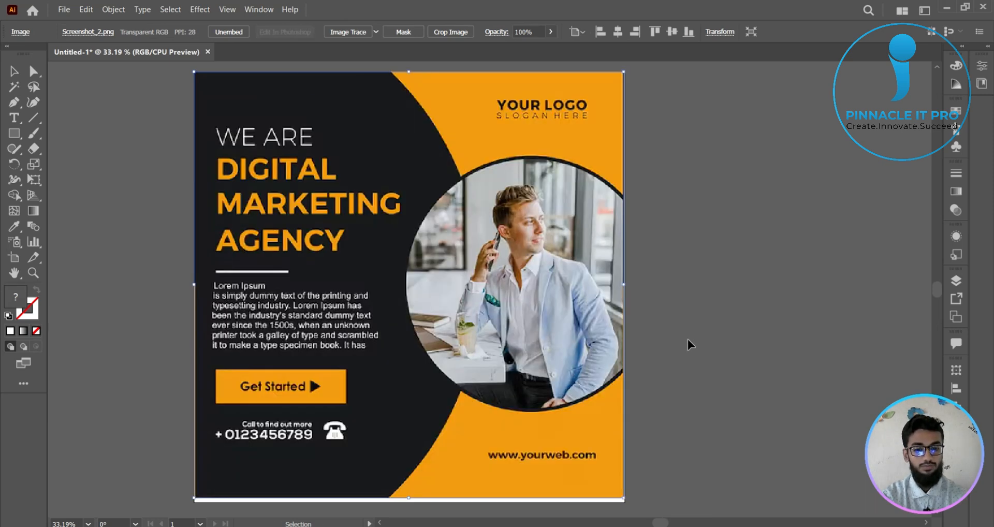
click(670, 326)
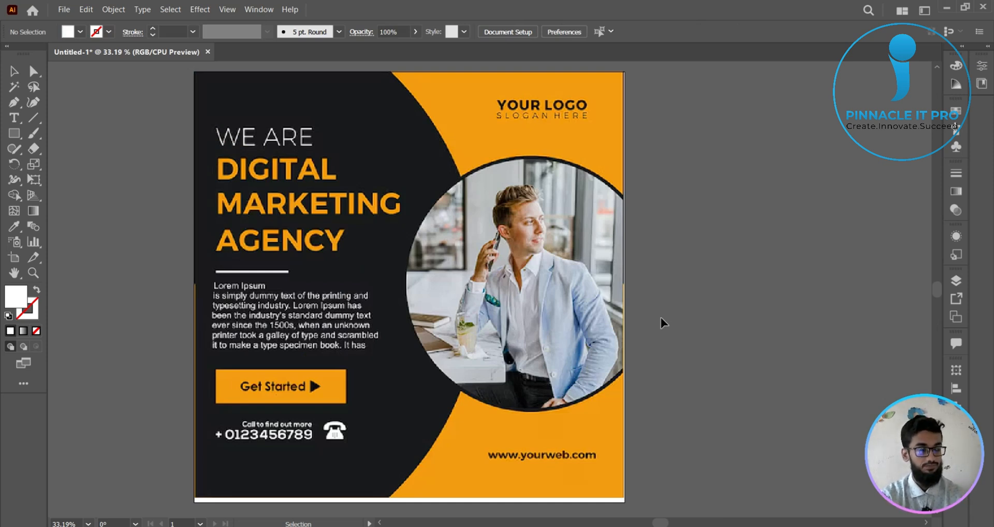
key(ctrl+z)
- Move the reference poster off the artboard to its right side and enlarge it there proportionally
drag(309, 187, 752, 197)
key(space)
drag(514, 261, 445, 263)
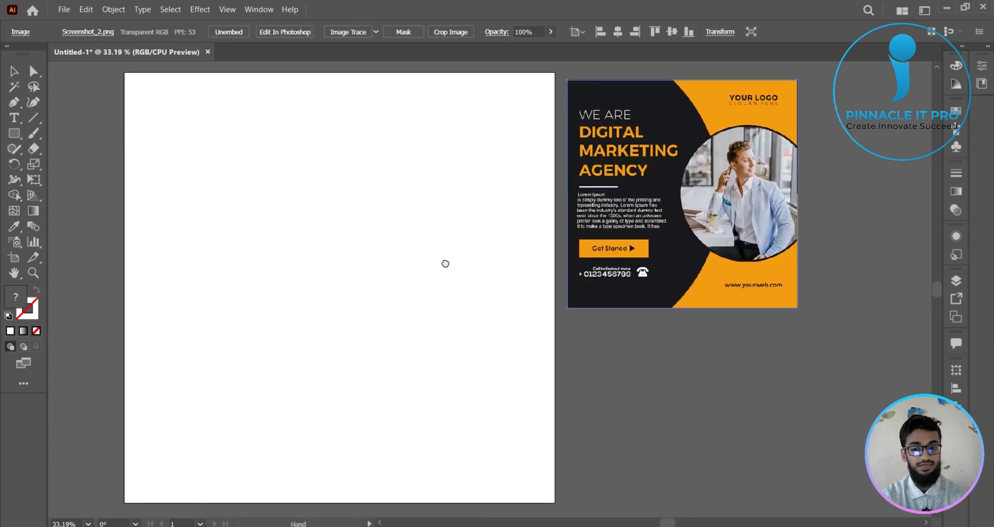
drag(801, 313, 879, 389)
click(789, 439)
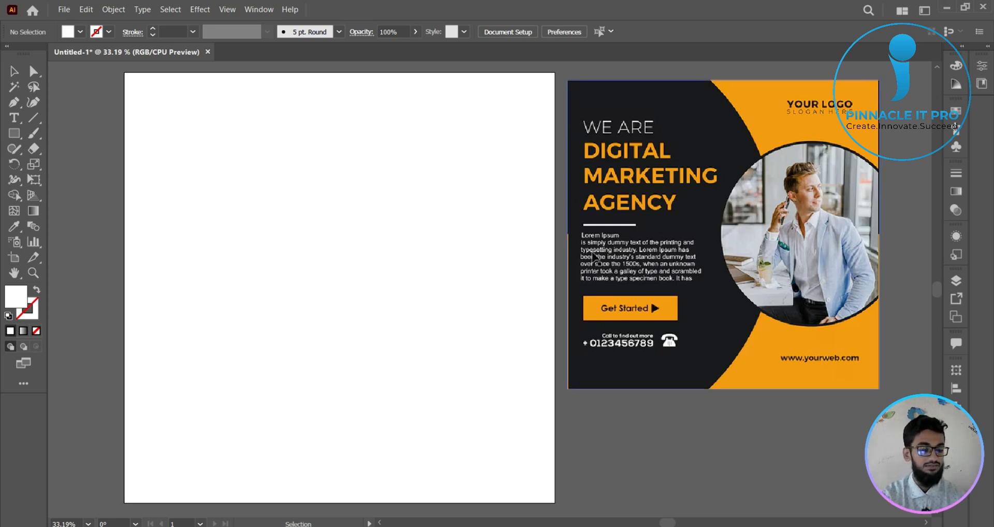
- Mark the left margin of the reference poster with a tall, narrow white rectangle and delete it
scroll(712, 276, up, 1)
drag(716, 282, 645, 343)
click(14, 133)
drag(410, 85, 448, 498)
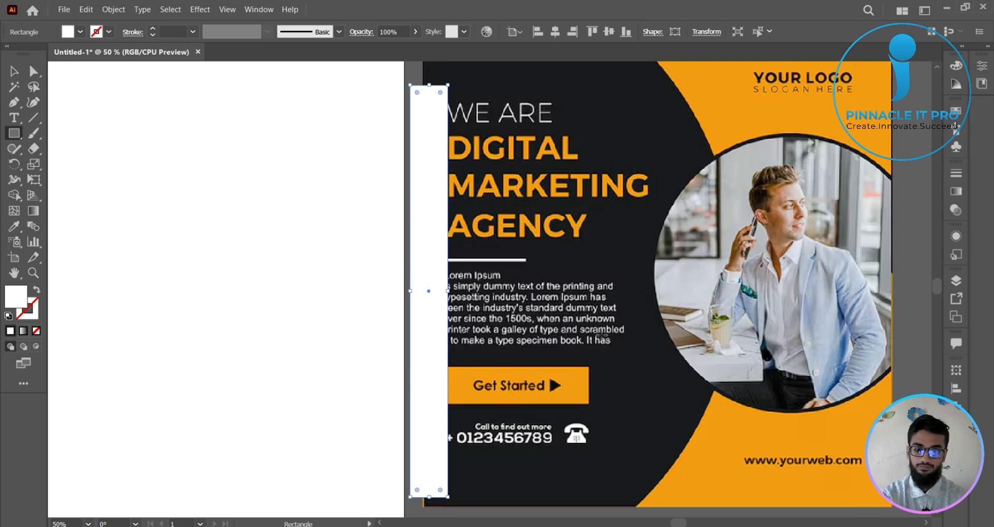
key(Delete)
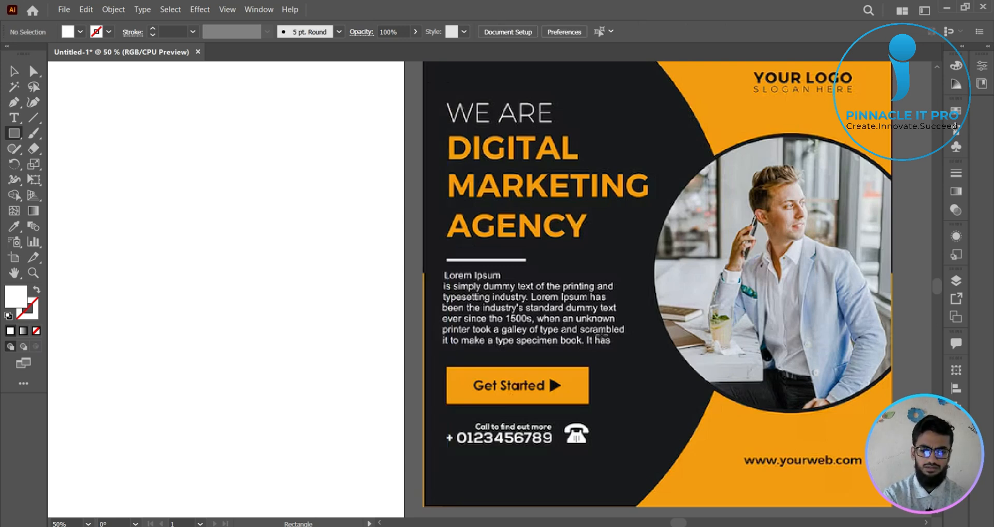
- Mark the poster's left margin with a screen-capture selection of about 67 × 725 px and cancel the capture
scroll(593, 323, up, 1)
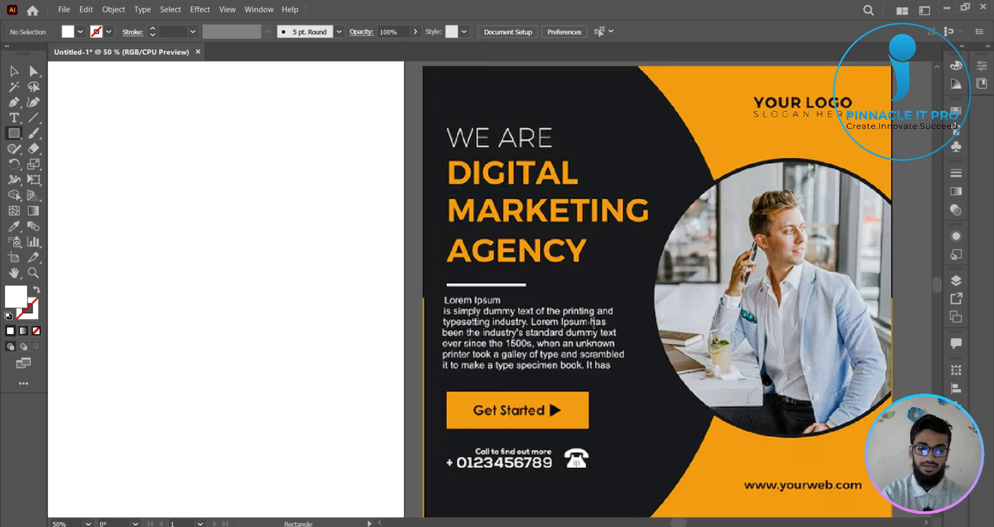
scroll(593, 322, up, 1)
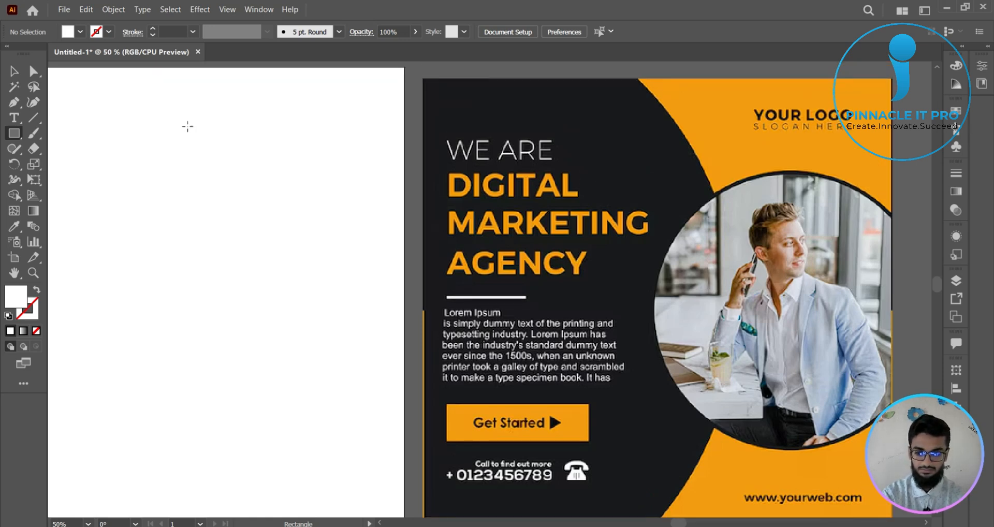
key(Print)
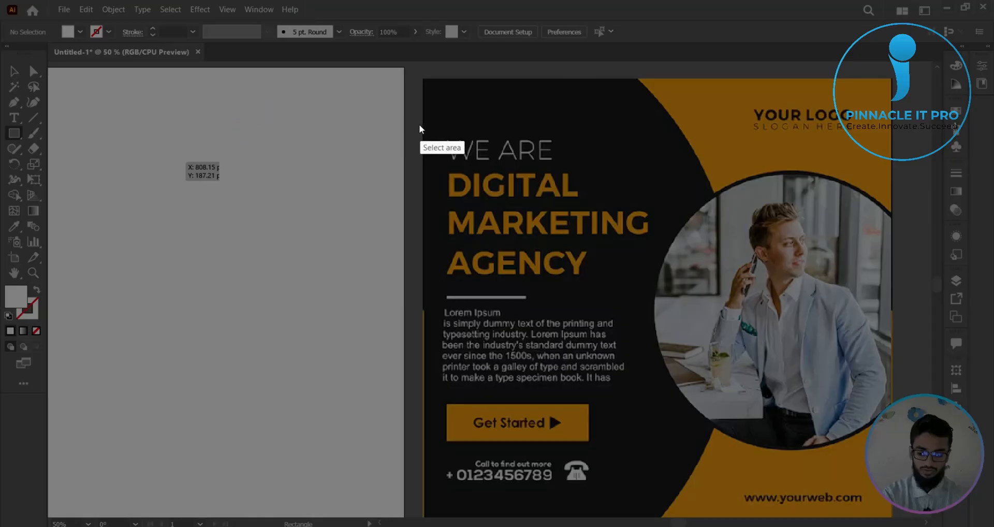
mouse_move(410, 122)
mouse_down()
mouse_move(414, 282)
mouse_move(446, 506)
mouse_move(444, 497)
mouse_up()
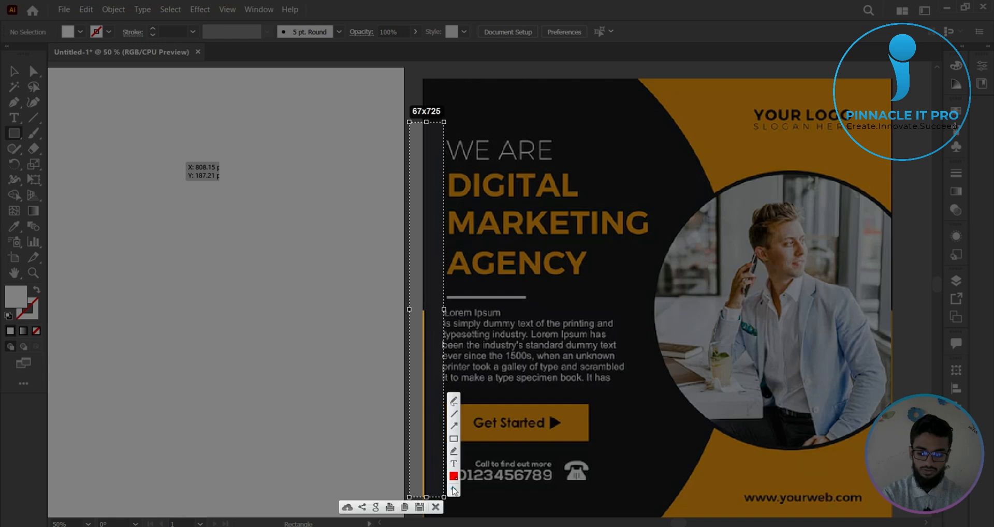
click(438, 508)
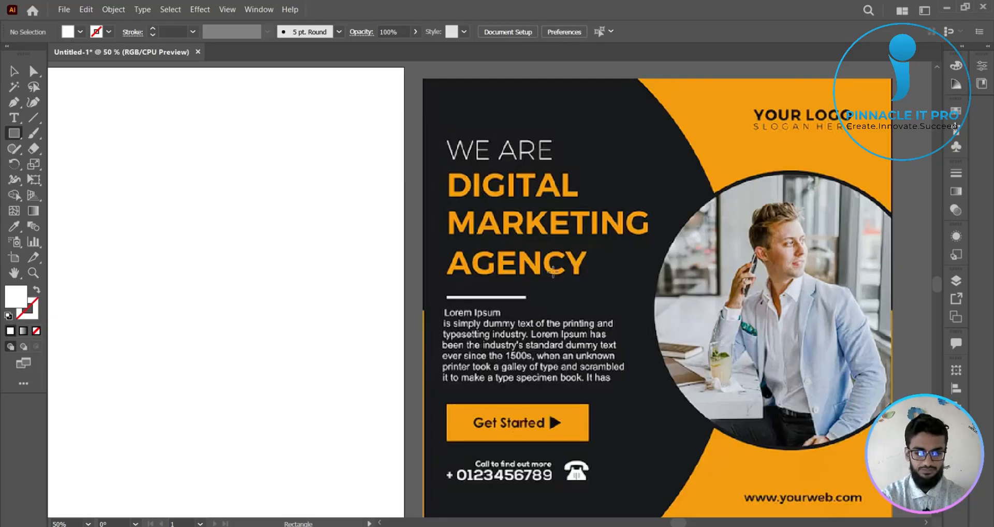
- Mark the gaps between the poster's headline lines with screen-capture selections and dismiss the capture
key(Print)
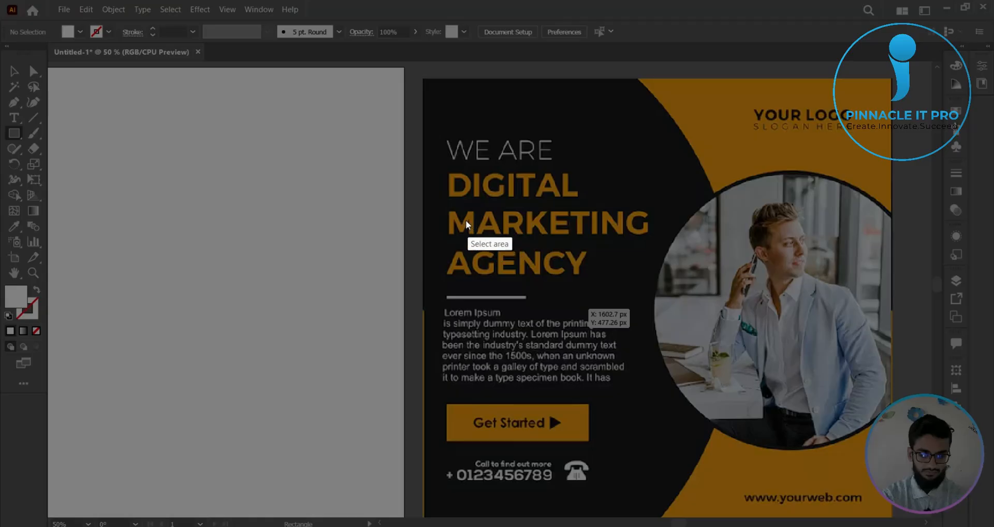
drag(437, 196, 671, 212)
drag(433, 235, 685, 249)
drag(417, 159, 597, 174)
click(591, 186)
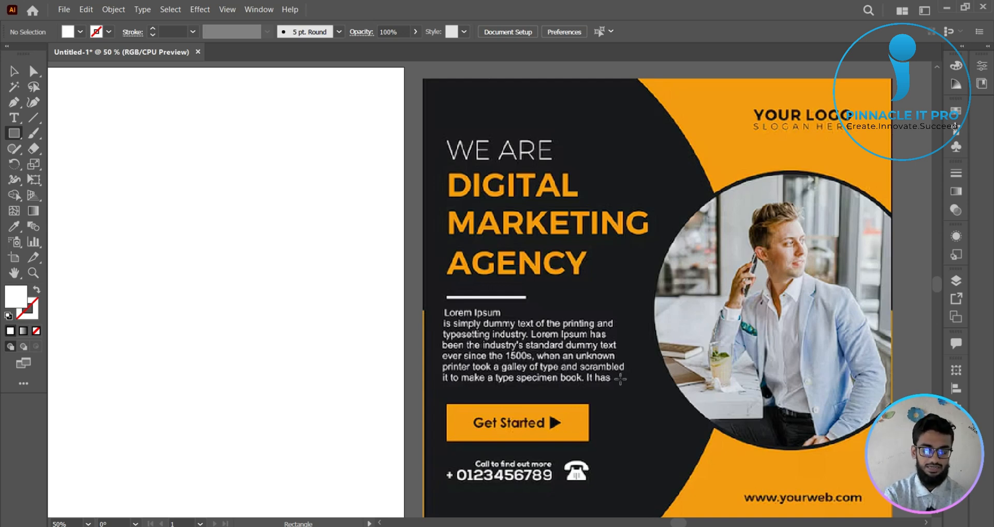
- Mark the gaps above and below the Get Started button and under the phone number with white rectangles, and remove them all
drag(500, 388, 611, 401)
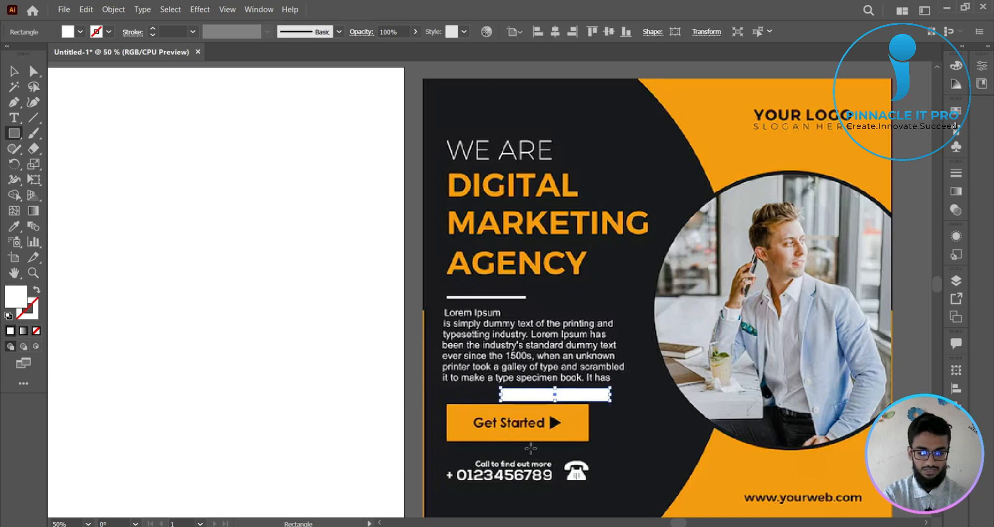
drag(530, 448, 627, 458)
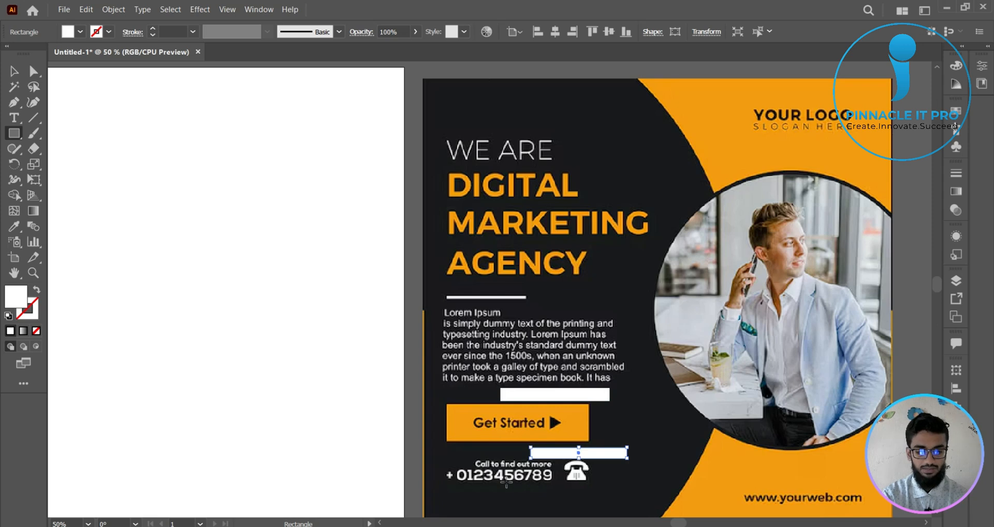
drag(507, 483, 634, 500)
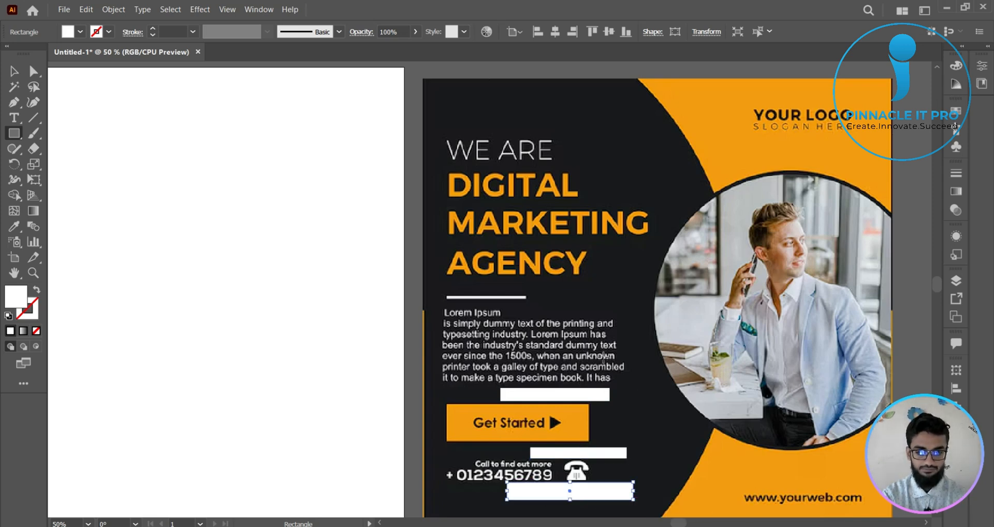
key(Delete)
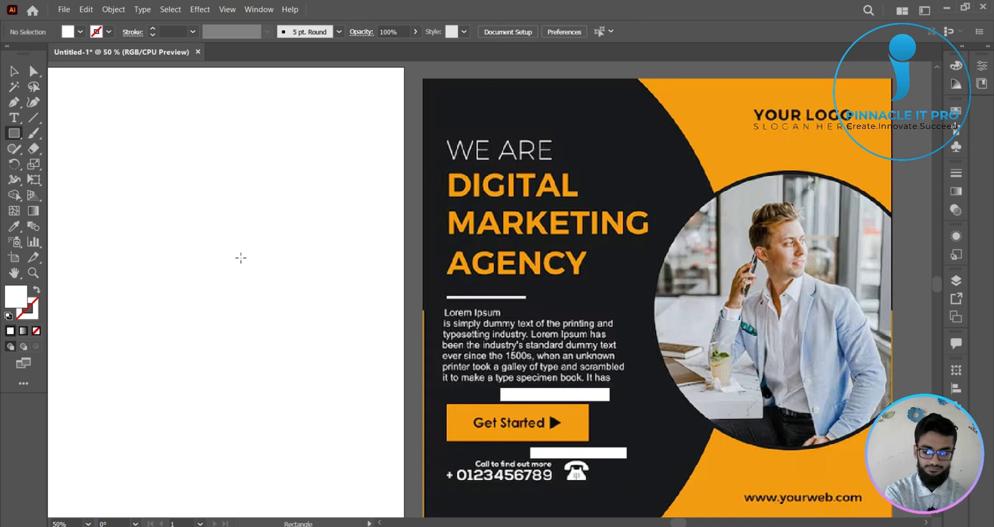
key(ctrl+z)
key(ctrl+z)
key(ctrl+z)
key(ctrl+z)
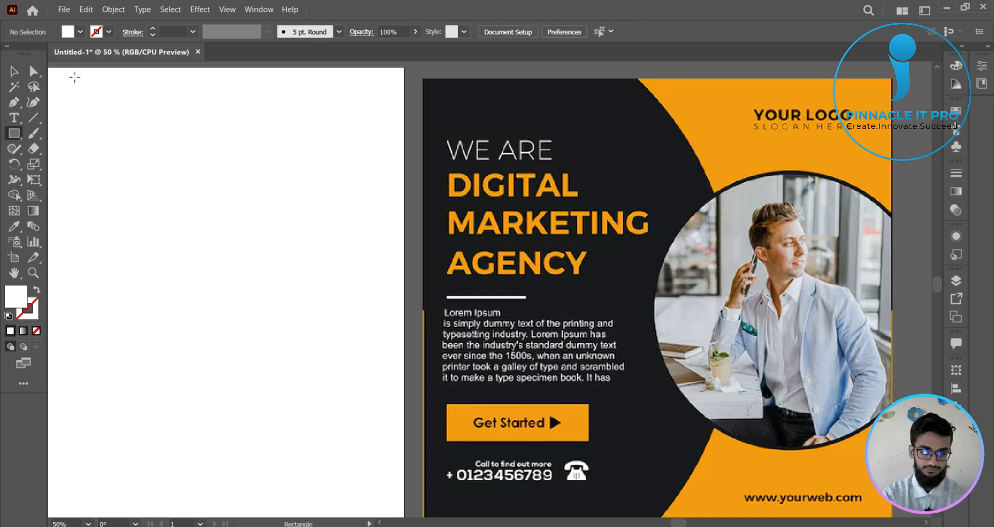
- Return to the Selection tool and bring the full artboard and the reference poster into view together
click(14, 71)
scroll(204, 194, down, 1)
drag(237, 219, 409, 221)
scroll(451, 181, down, 1)
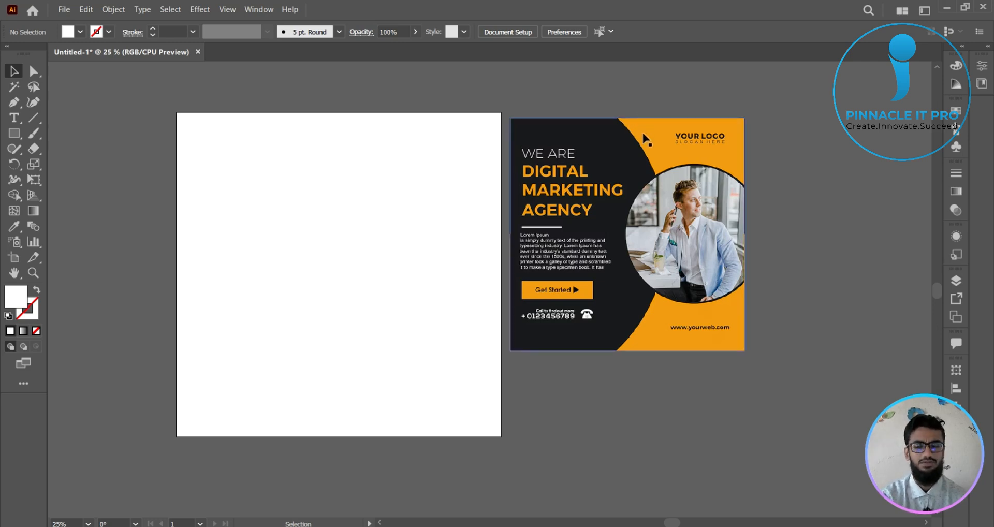
- Draw a large tilted hexagon with the Polygon tool near the centre-left of the blank artboard
click(13, 134)
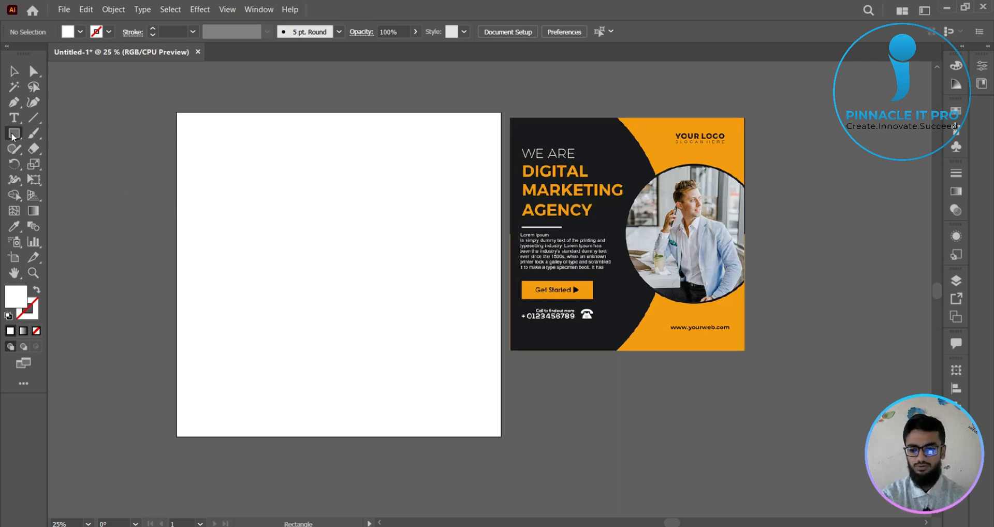
drag(13, 134, 57, 180)
drag(285, 250, 352, 323)
click(15, 71)
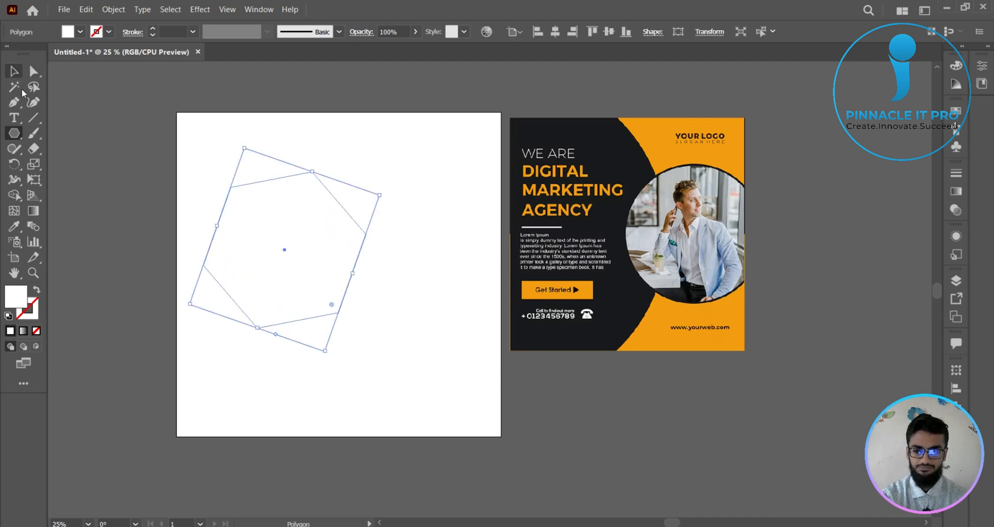
- Try to fill the hexagon with the reference poster's black using the Eyedropper, and deselect it
click(14, 226)
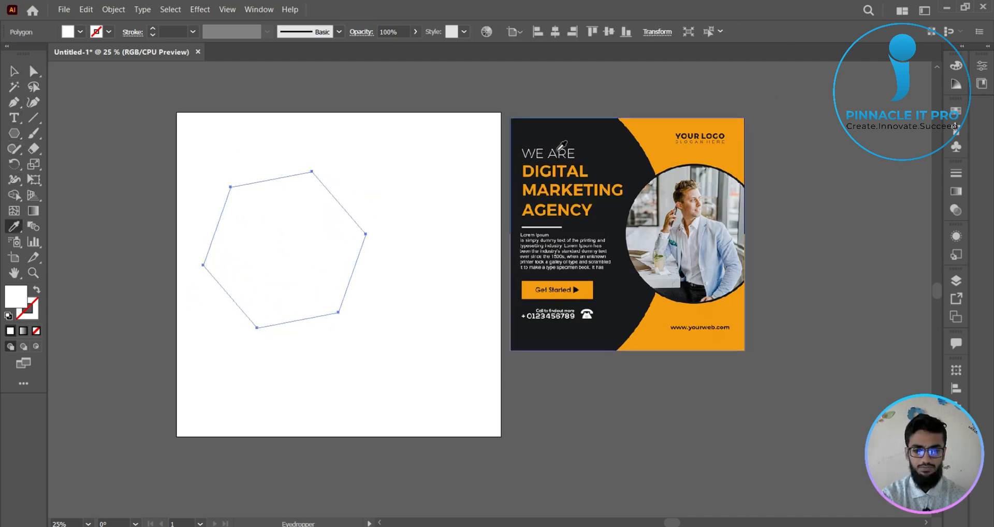
click(603, 136)
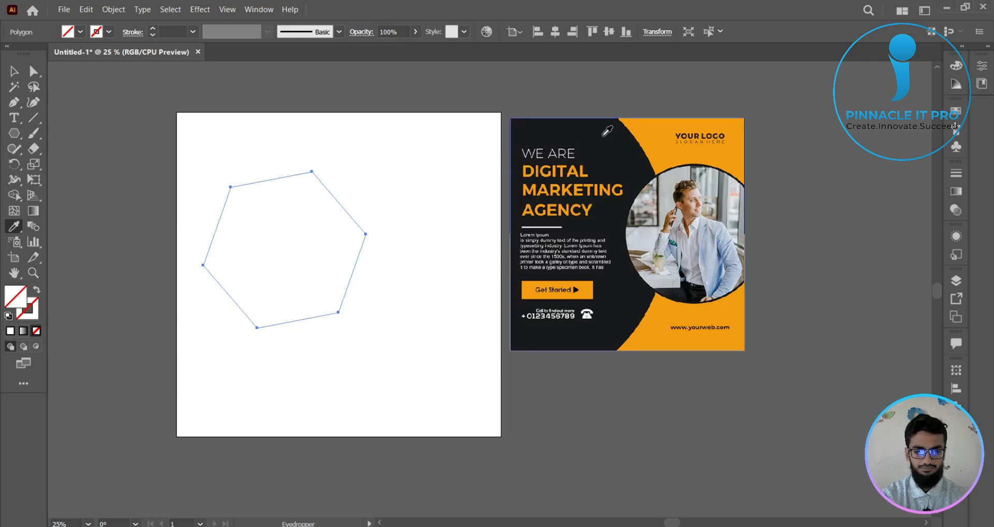
click(15, 71)
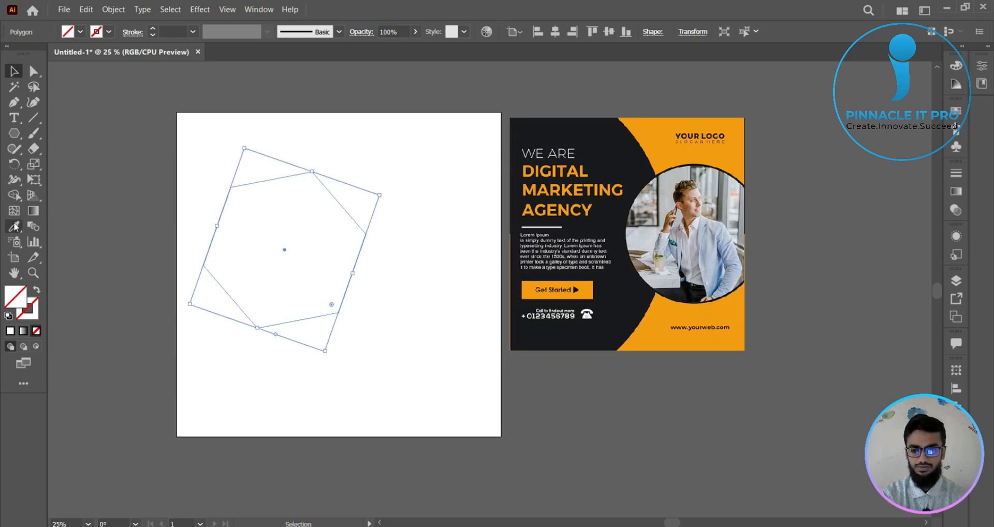
click(14, 226)
click(14, 71)
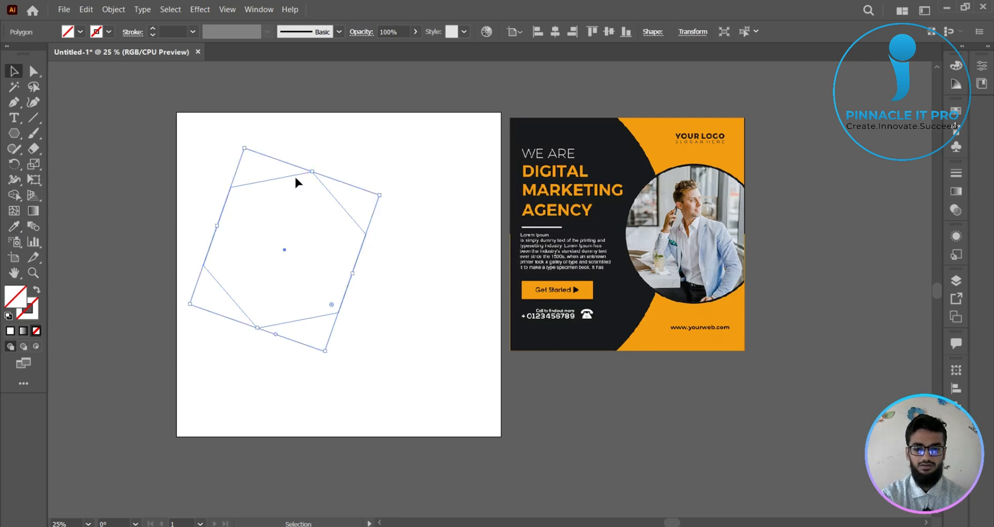
click(293, 151)
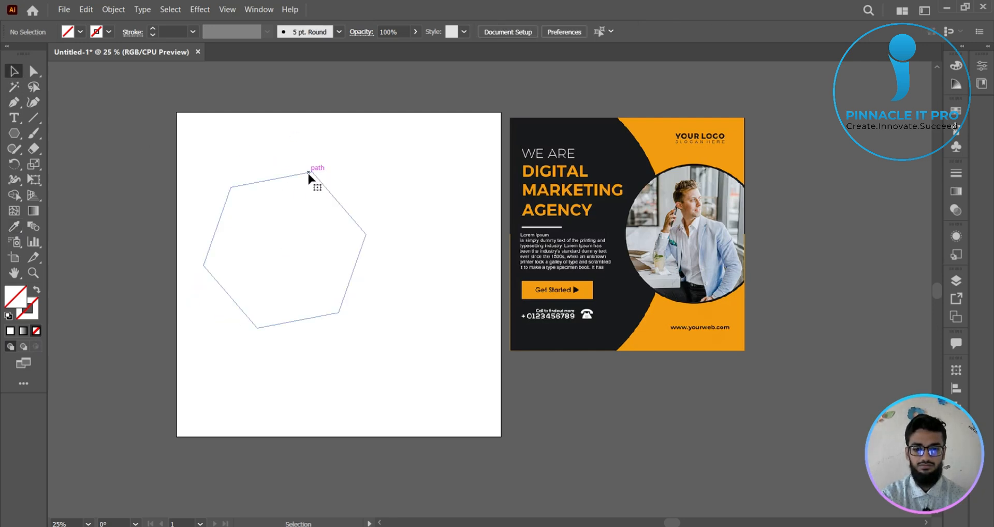
- Move the hexagon up over the artboard's top edge and fill it with the black swatch
drag(308, 172, 298, 89)
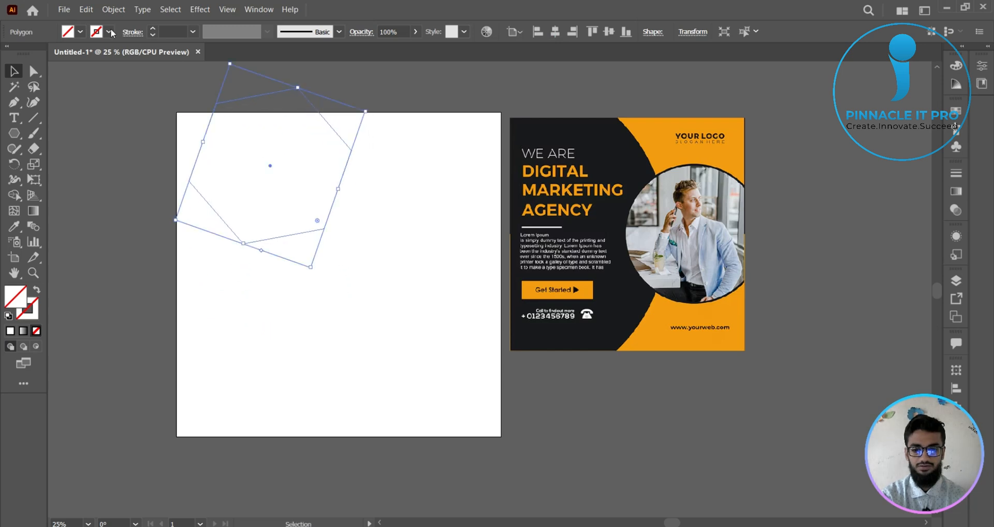
click(80, 31)
click(36, 54)
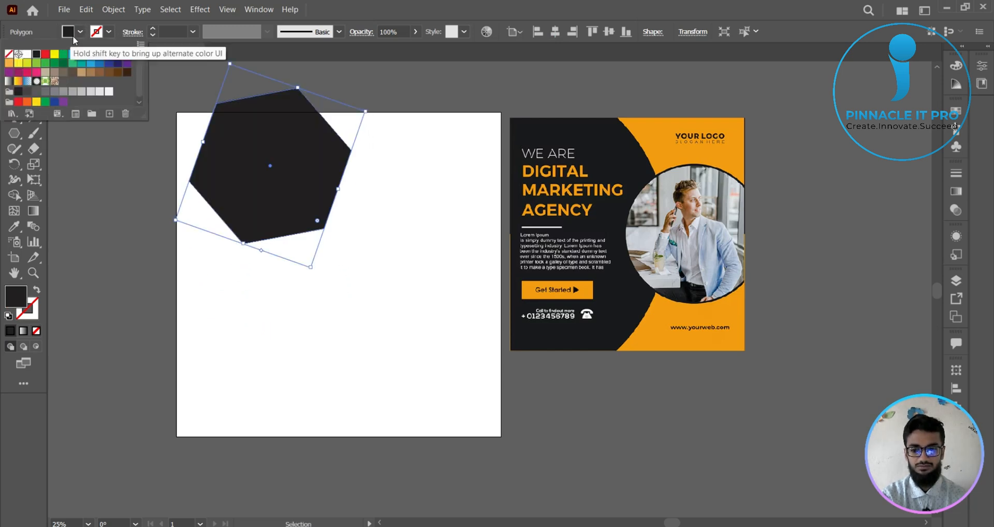
- Try to recolour the hexagon with the reference poster's orange using the Eyedropper
click(14, 227)
click(660, 128)
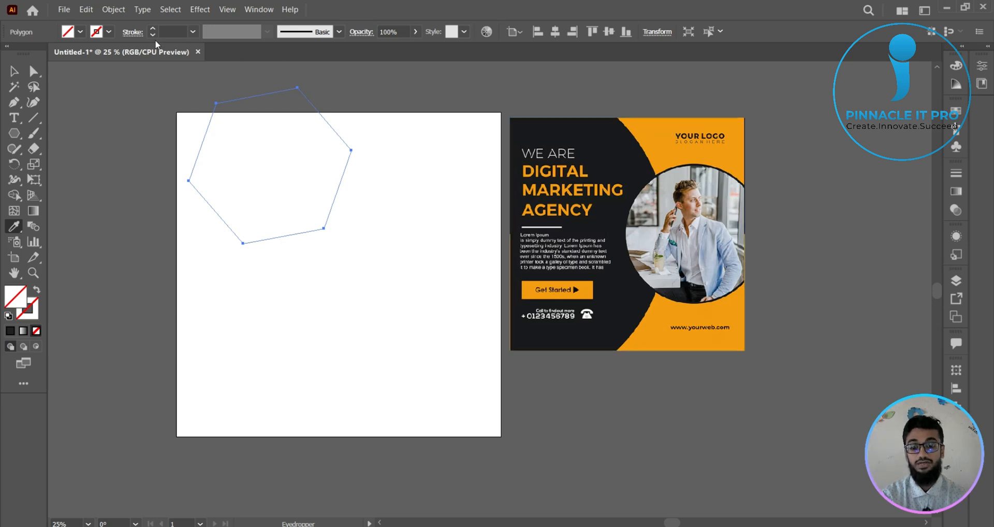
click(14, 74)
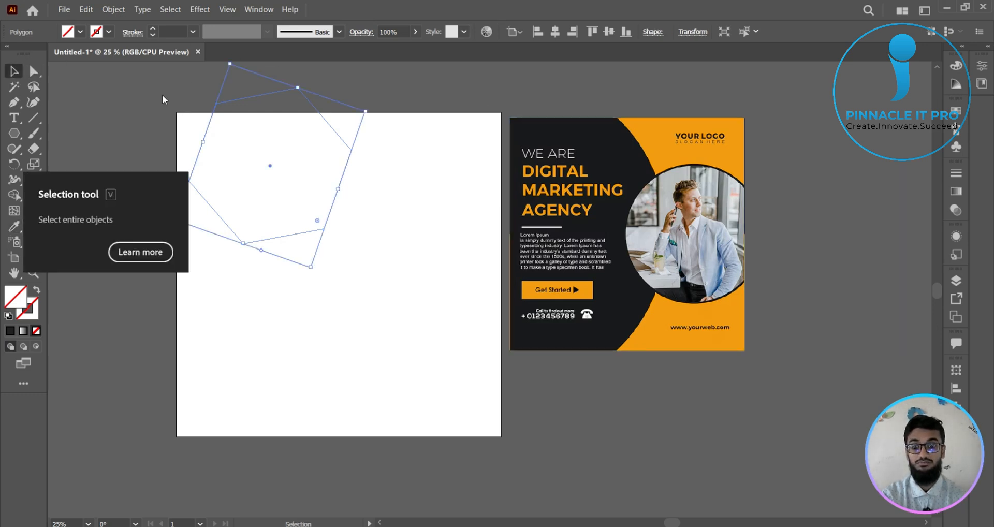
click(247, 89)
click(335, 113)
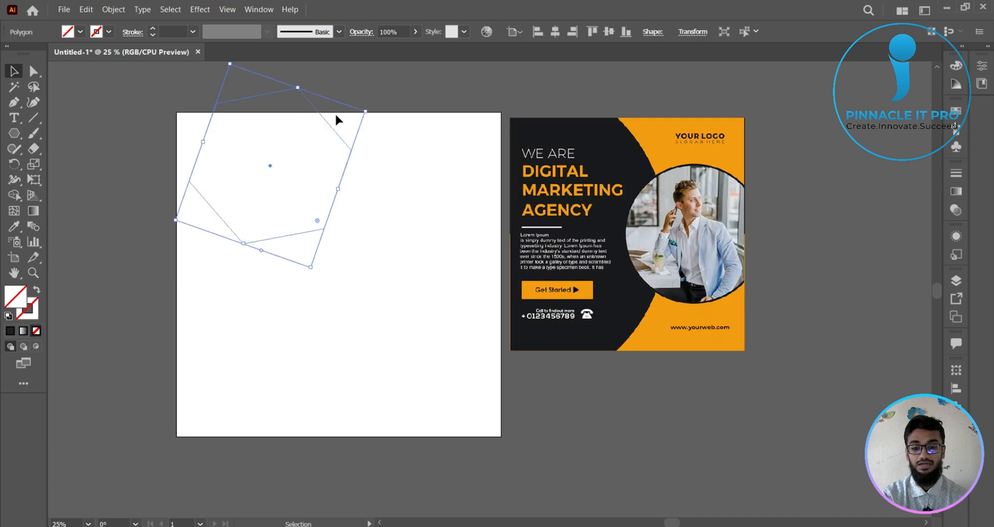
- Enable Appearance pick-up, including focal fill and focal stroke, in the Eyedropper options
double_click(15, 226)
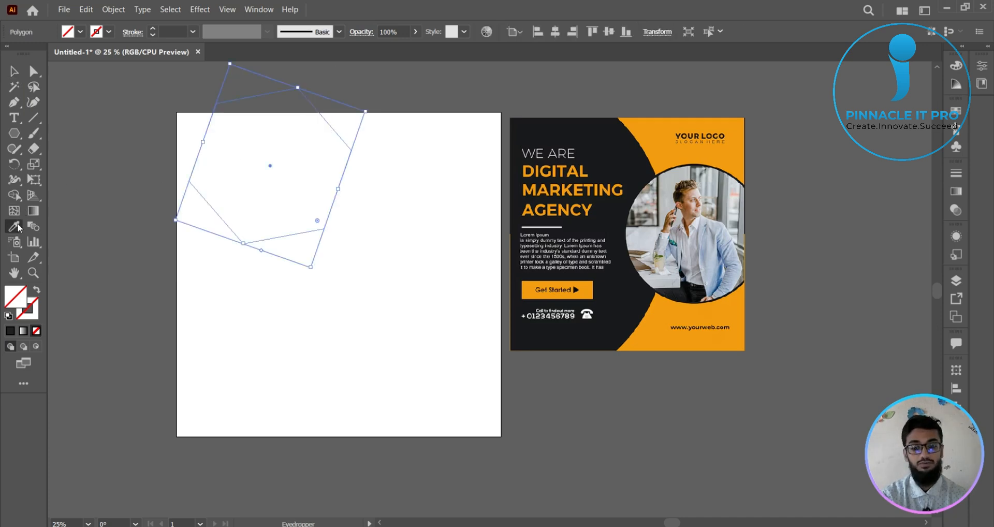
click(584, 165)
click(571, 166)
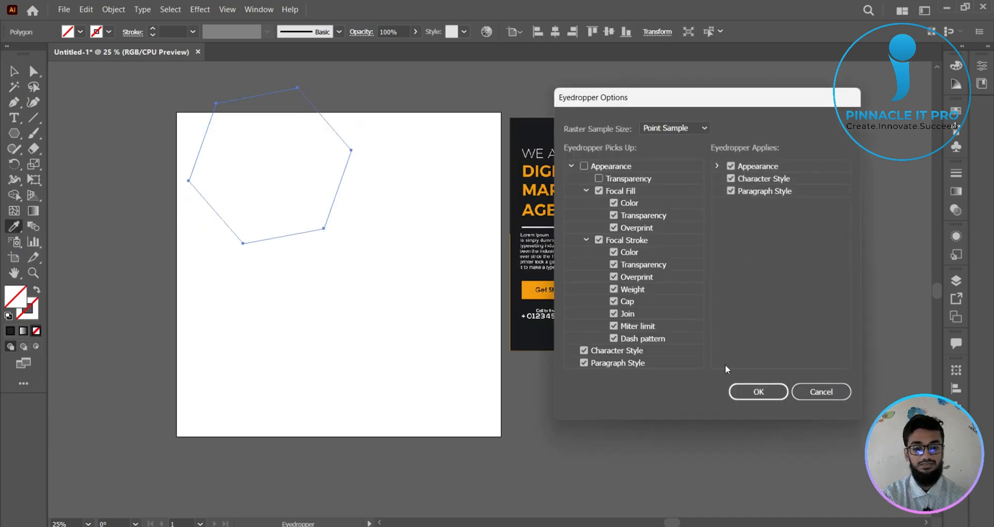
click(756, 396)
- Select the unfilled hexagon and fill it with the black sampled from the reference poster's background
click(14, 72)
click(157, 97)
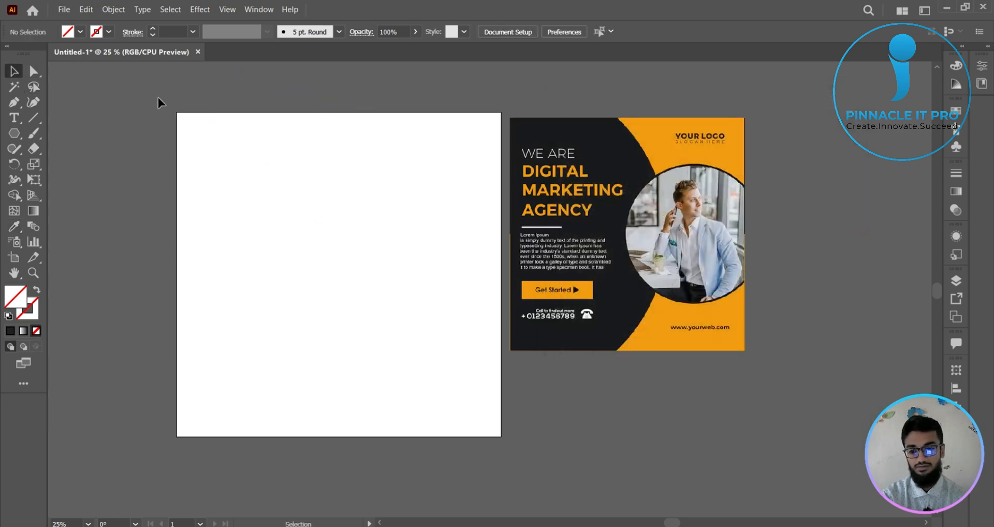
drag(210, 58, 232, 50)
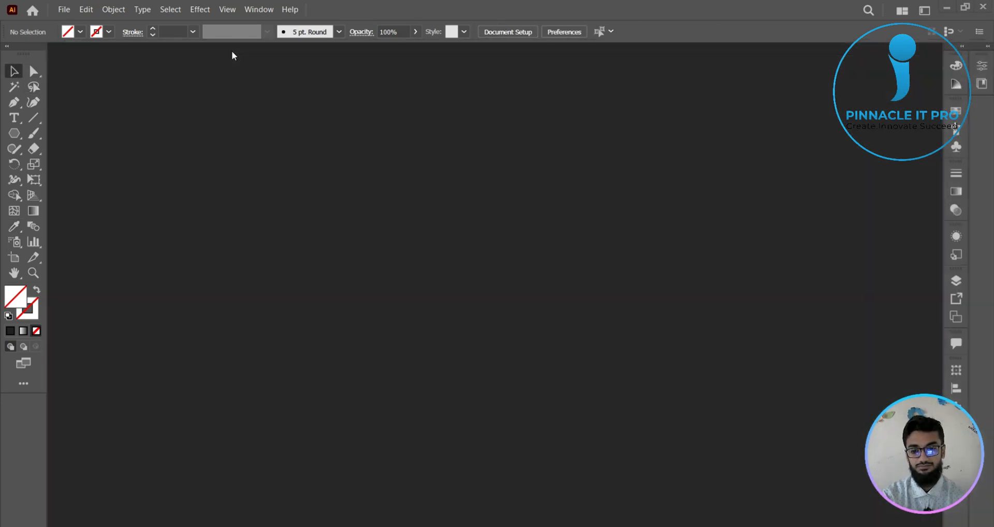
drag(234, 88, 326, 206)
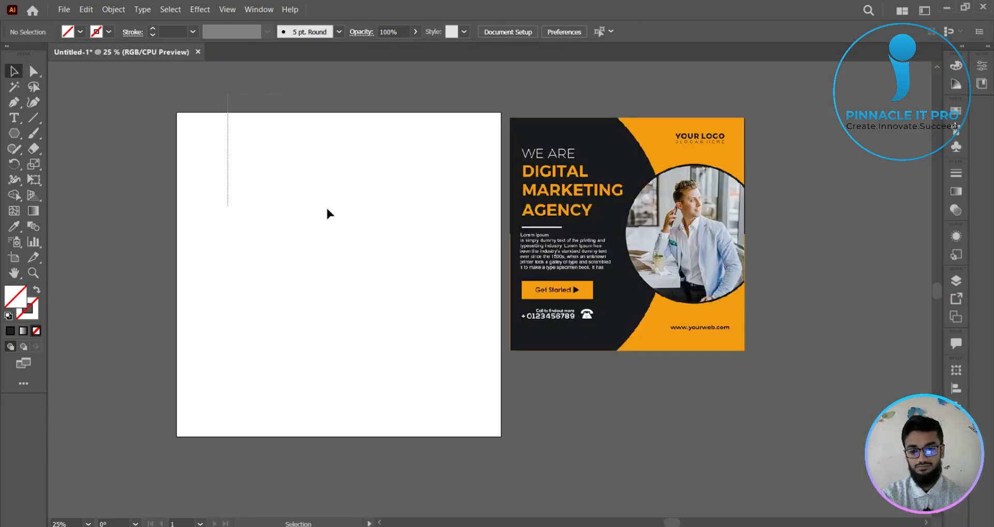
click(14, 227)
click(601, 140)
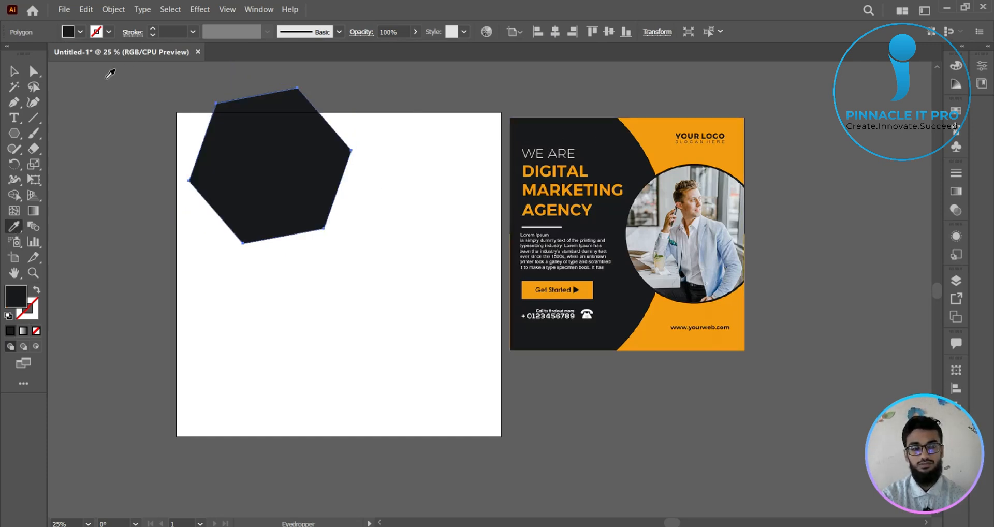
- Review the Appearance pick-up settings in the Eyedropper options and accept them
double_click(15, 226)
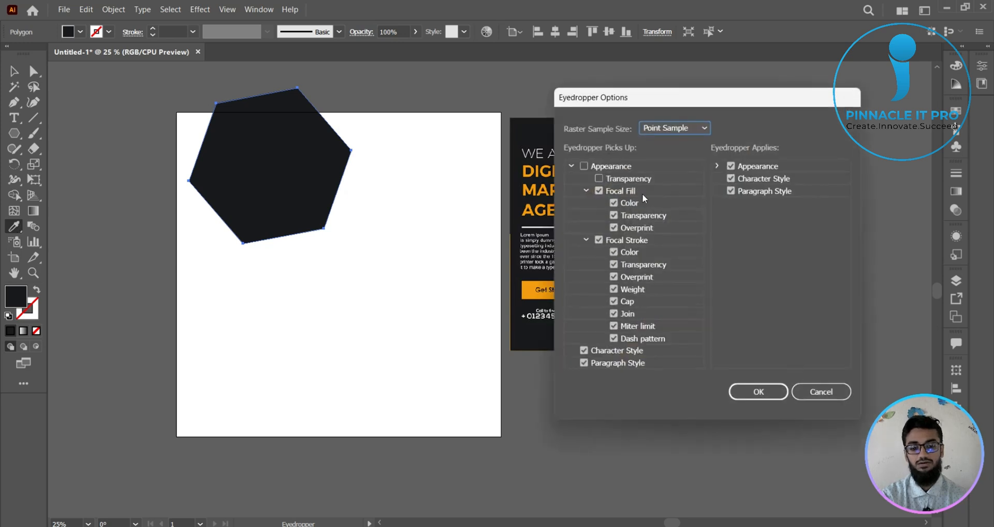
click(583, 166)
click(571, 166)
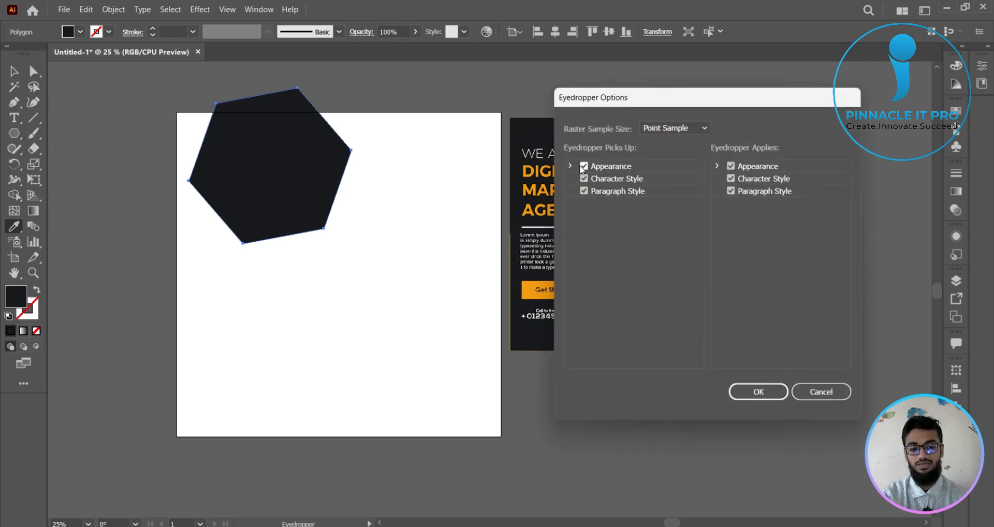
click(571, 166)
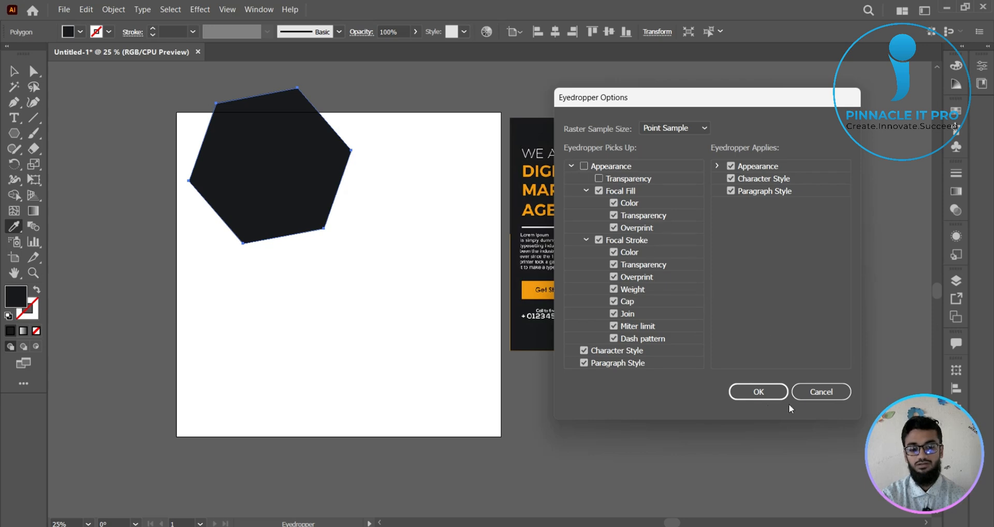
click(759, 392)
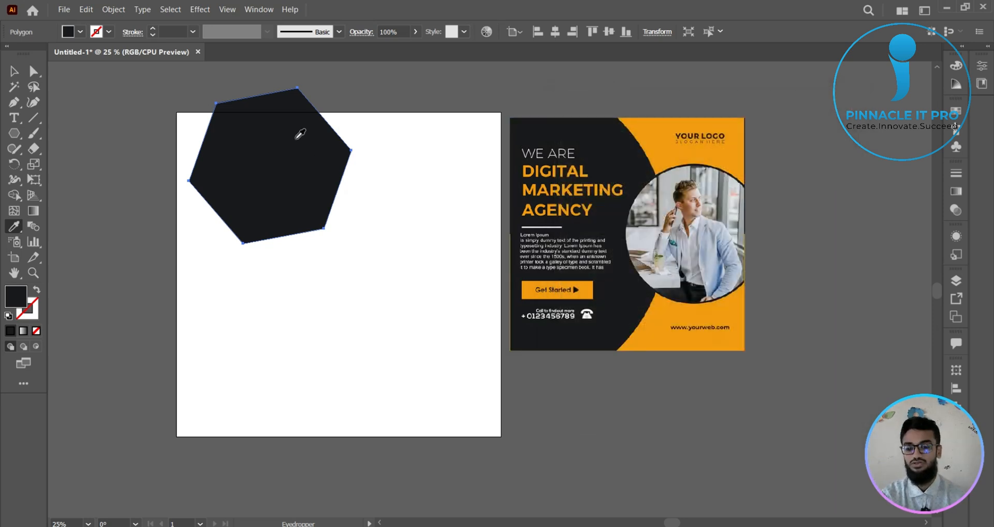
- Enlarge the black hexagon and position it over the artboard's left side so it extends past the top and bottom edges
click(14, 71)
drag(288, 192, 293, 310)
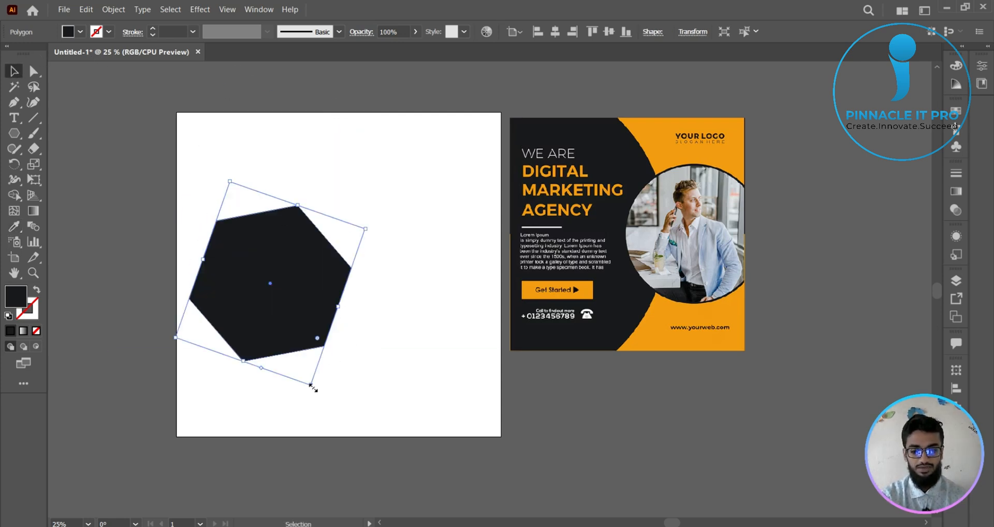
drag(312, 386, 343, 465)
drag(337, 337, 257, 302)
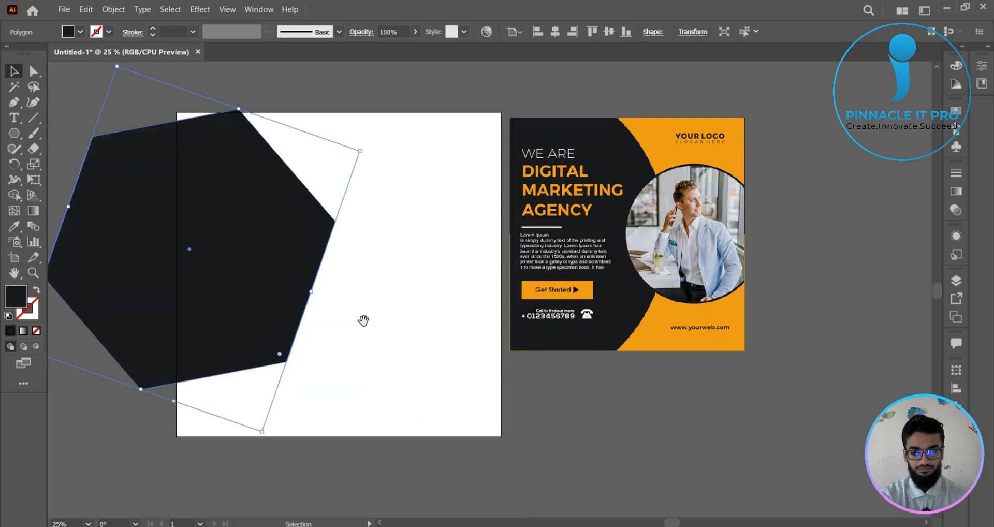
drag(363, 320, 443, 310)
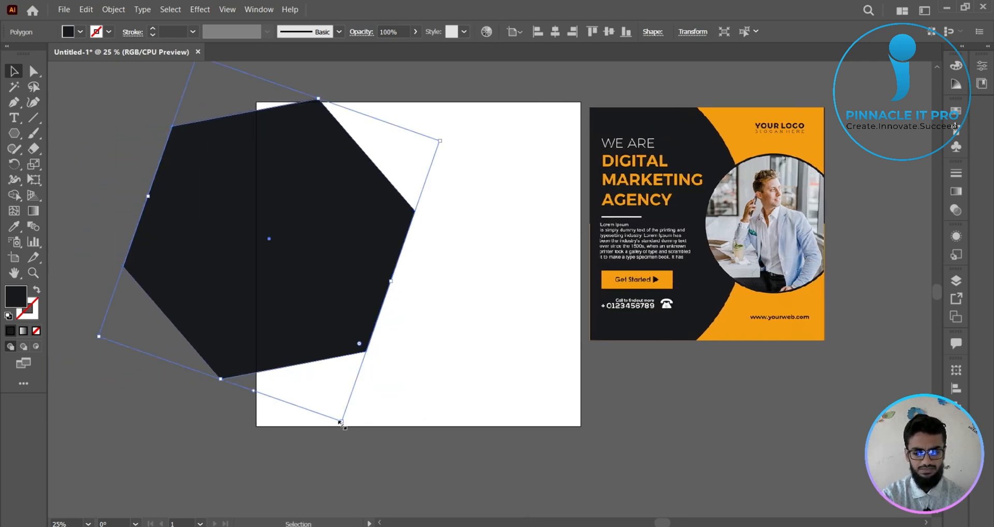
drag(340, 422, 363, 481)
drag(363, 278, 305, 319)
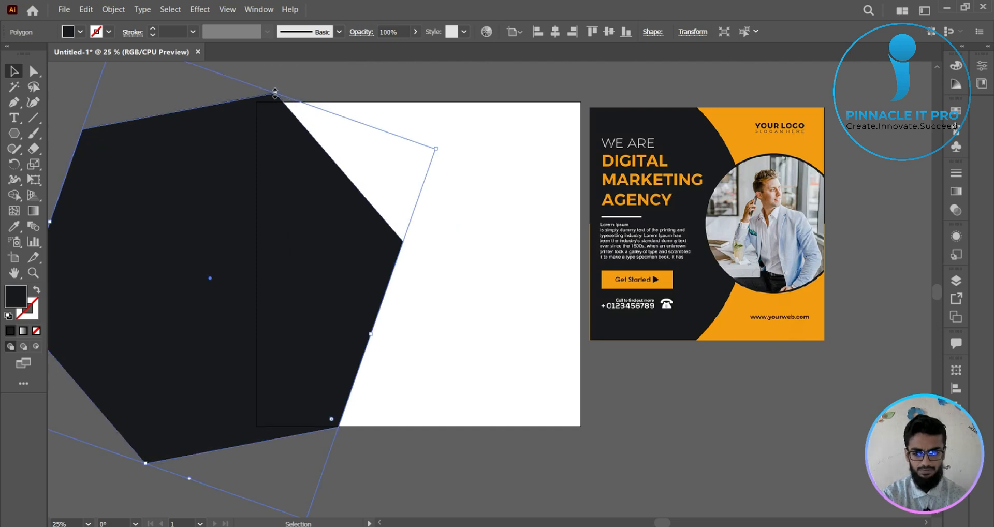
drag(275, 93, 287, 76)
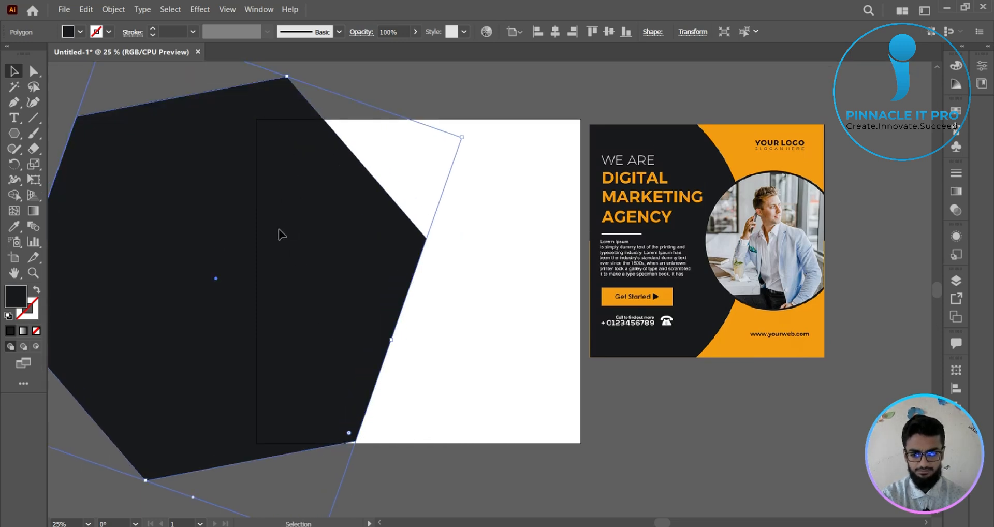
drag(278, 230, 268, 234)
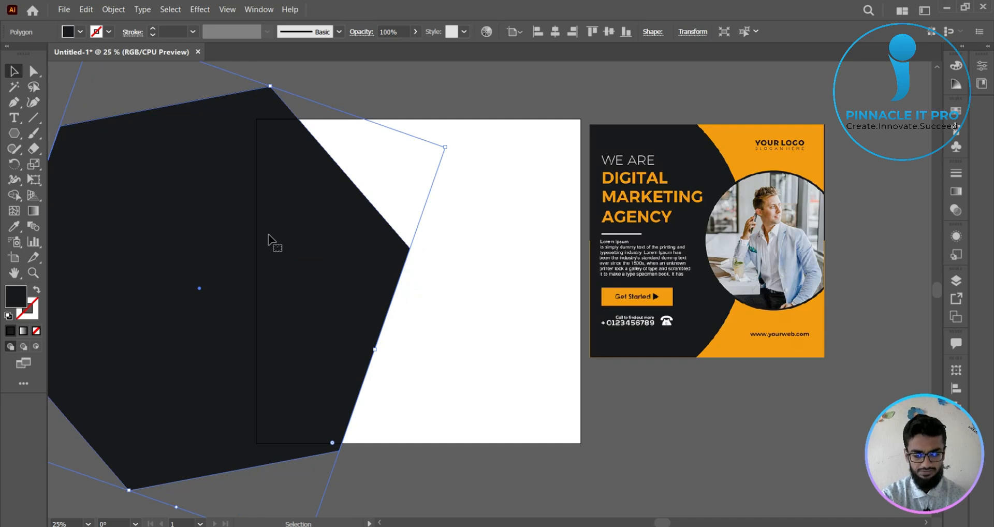
- Try steep clockwise rotations and a reshaping move on the black hexagon, undoing the unwanted changes
drag(449, 141, 483, 288)
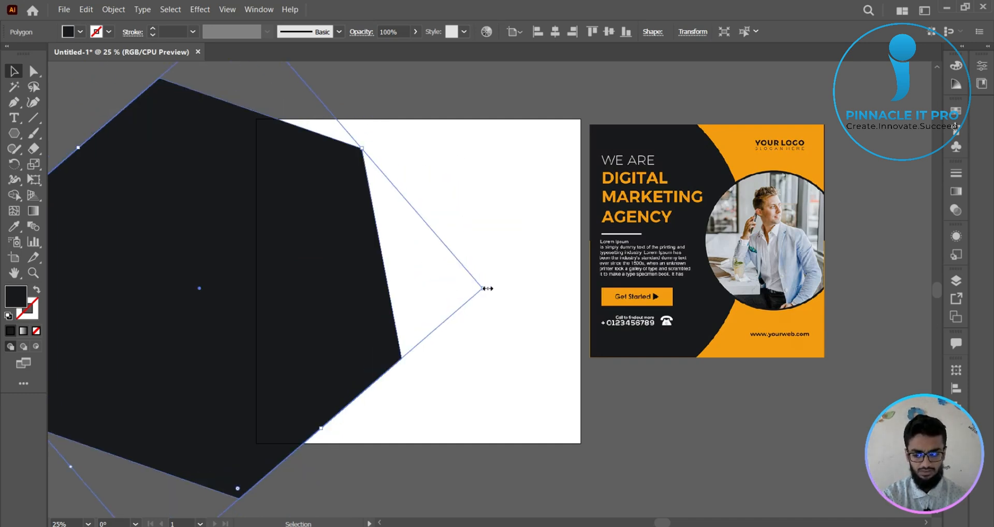
key(ctrl+z)
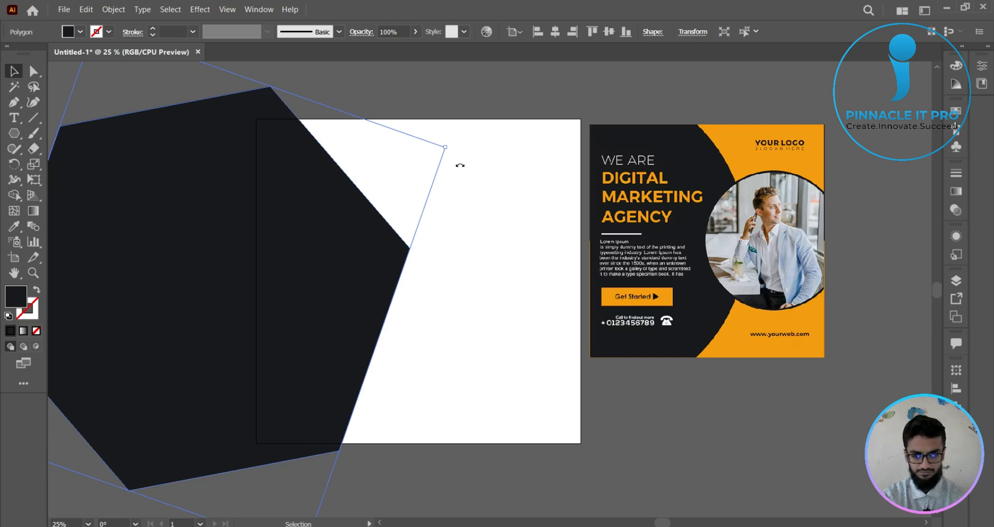
drag(460, 165, 475, 325)
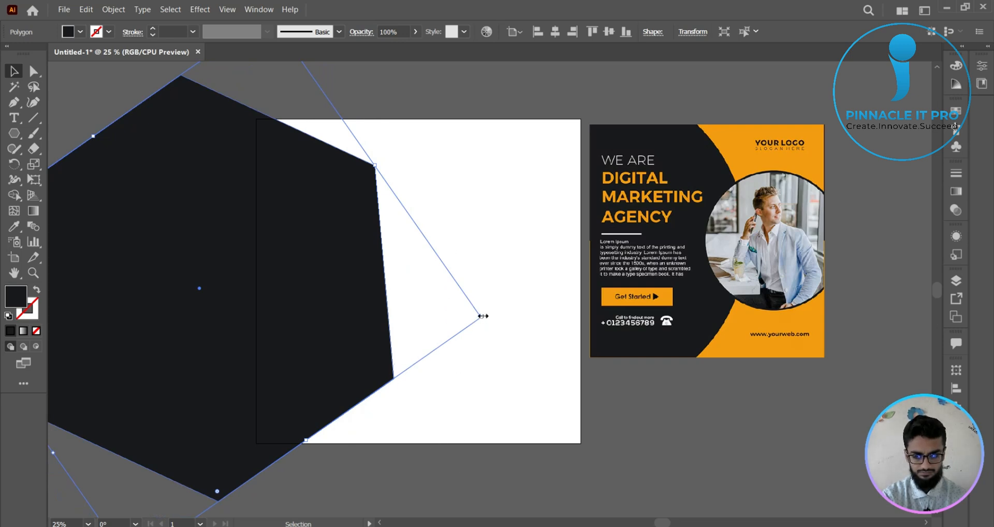
drag(482, 315, 473, 244)
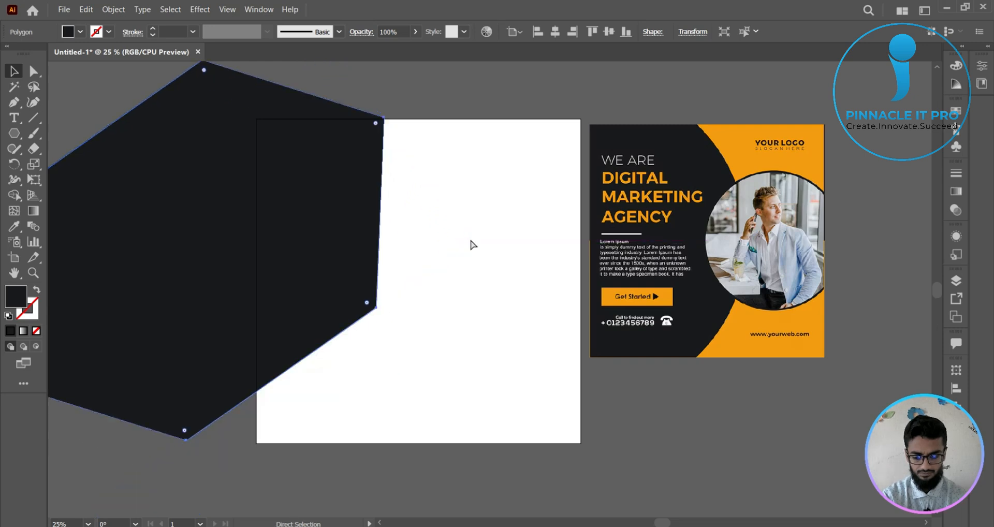
key(ctrl+z)
- Rotate the black hexagon so one corner points towards the artboard's right side, shift it slightly up and right, and deselect it
drag(487, 316, 498, 213)
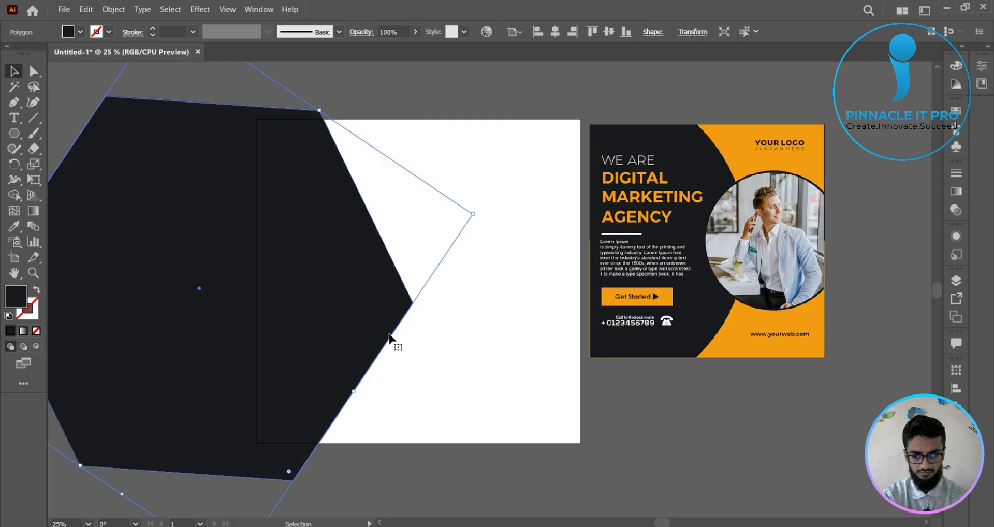
drag(374, 335, 409, 312)
click(631, 418)
drag(631, 418, 632, 396)
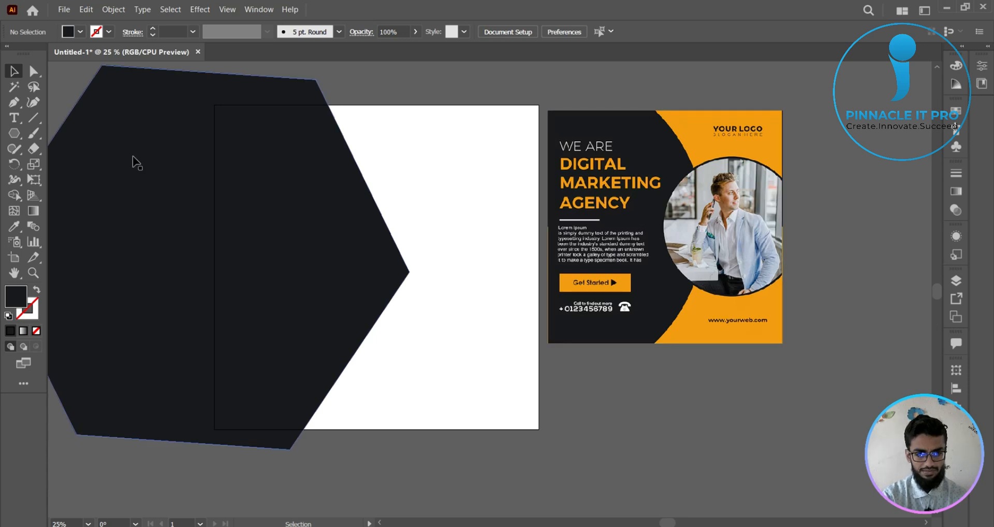
- Draw a rectangle that exactly covers the artboard, from its top-left corner to its bottom-right corner
drag(18, 132, 48, 132)
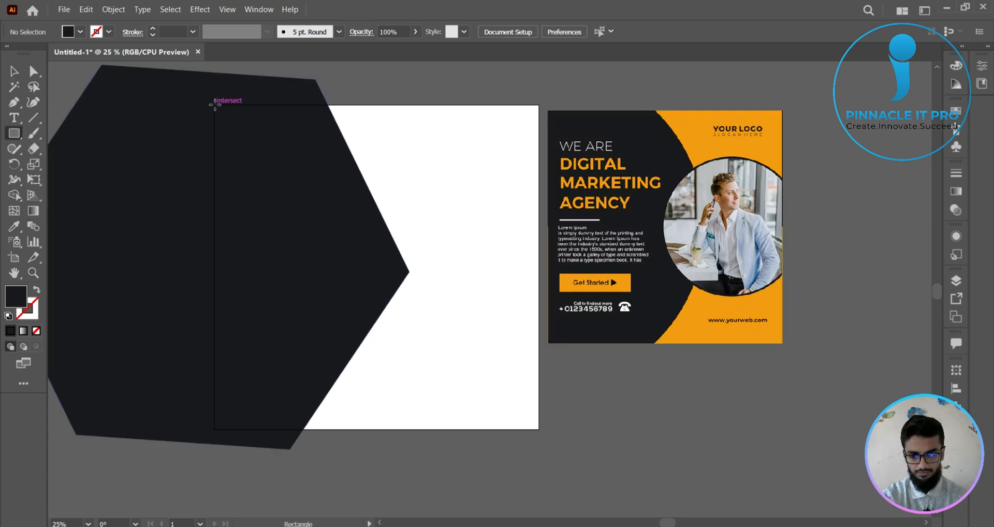
drag(216, 105, 538, 429)
click(14, 71)
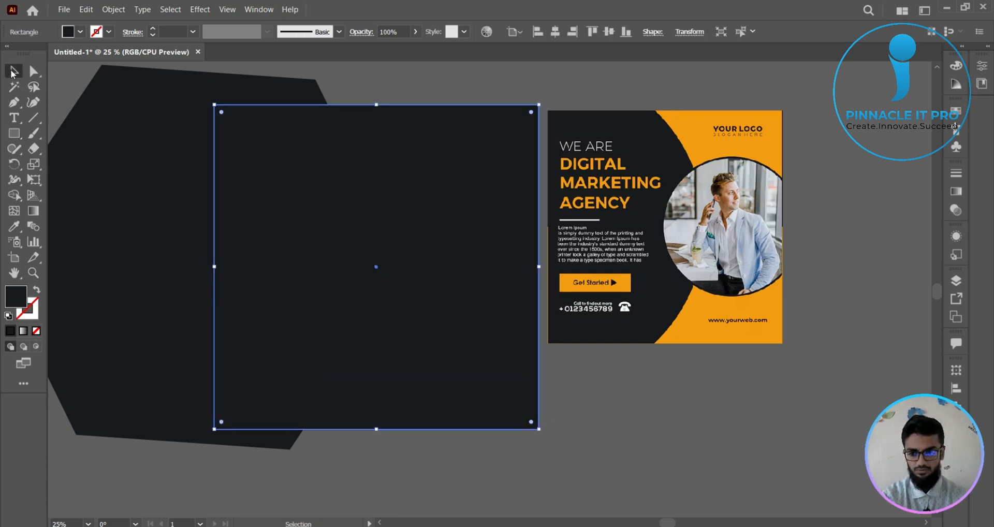
- Fill the rectangle with the orange sampled from the reference poster, send it behind the black hexagon, and deselect it
click(698, 127)
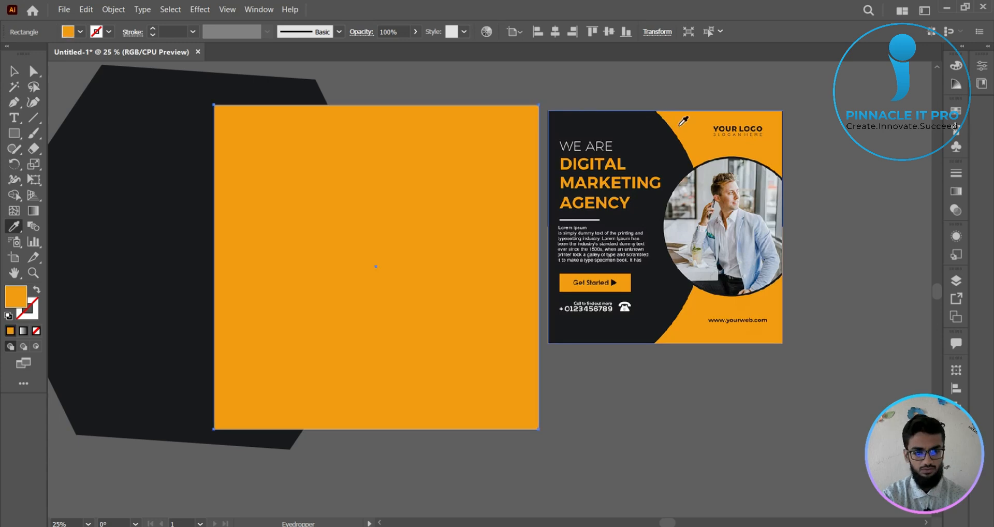
click(14, 71)
key(ctrl+shift+bracketleft)
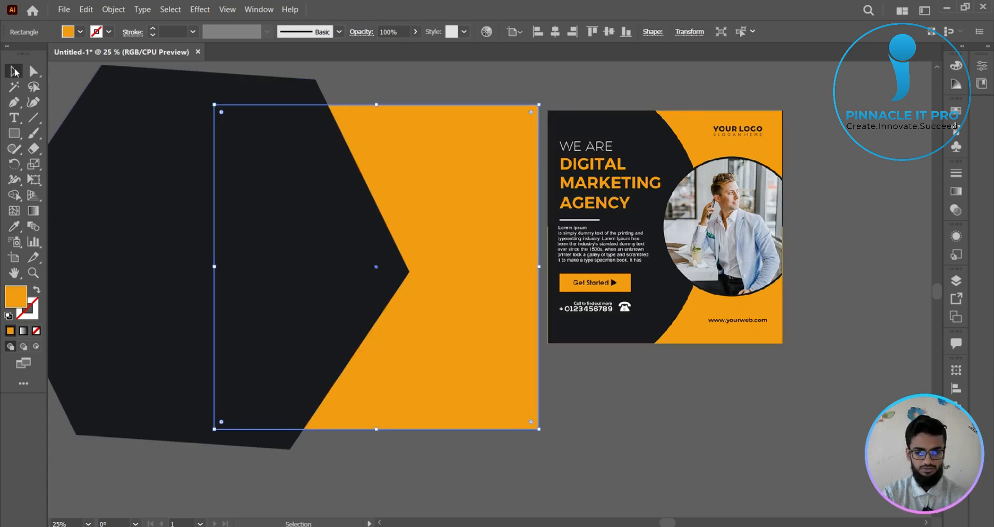
click(403, 85)
drag(443, 90, 427, 99)
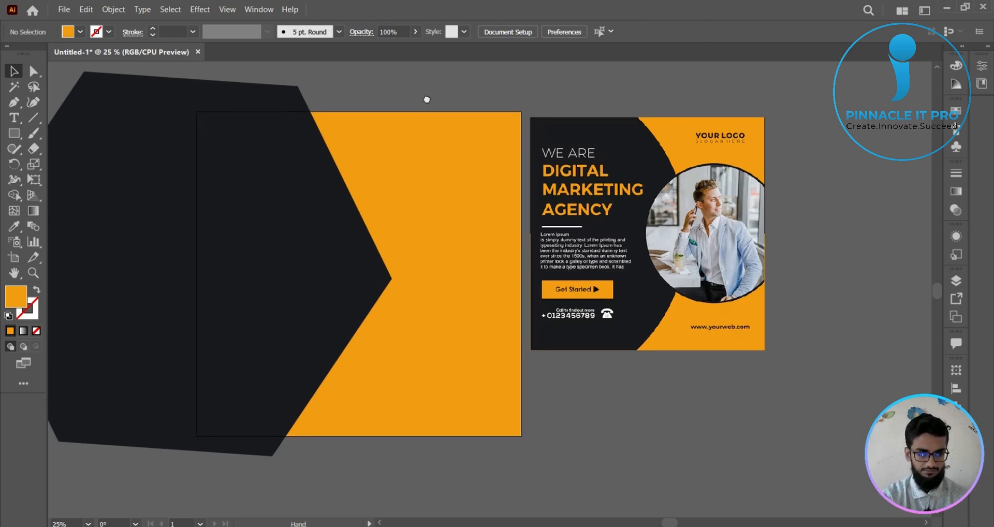
- Examine how the reference poster's circular photo and its dark outline overlap the black shape and orange background
click(344, 239)
click(720, 209)
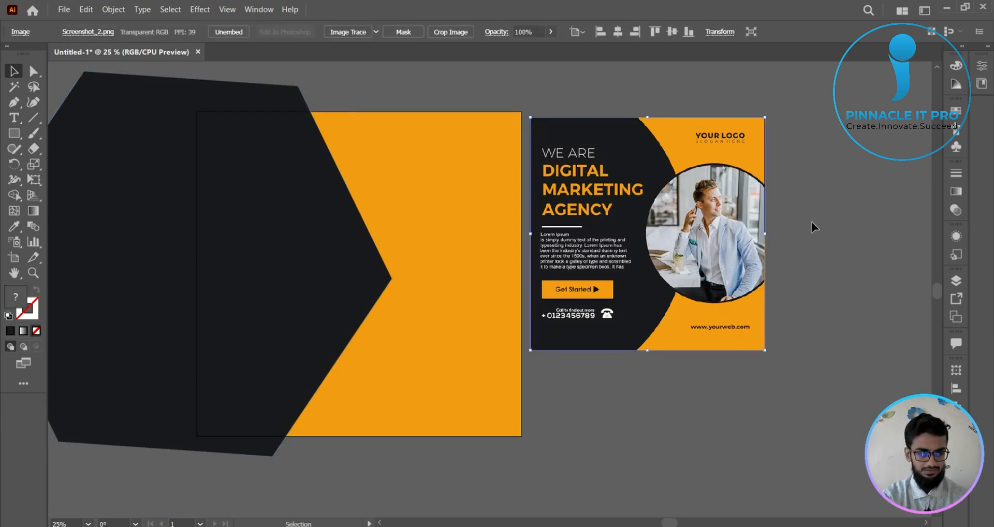
click(812, 223)
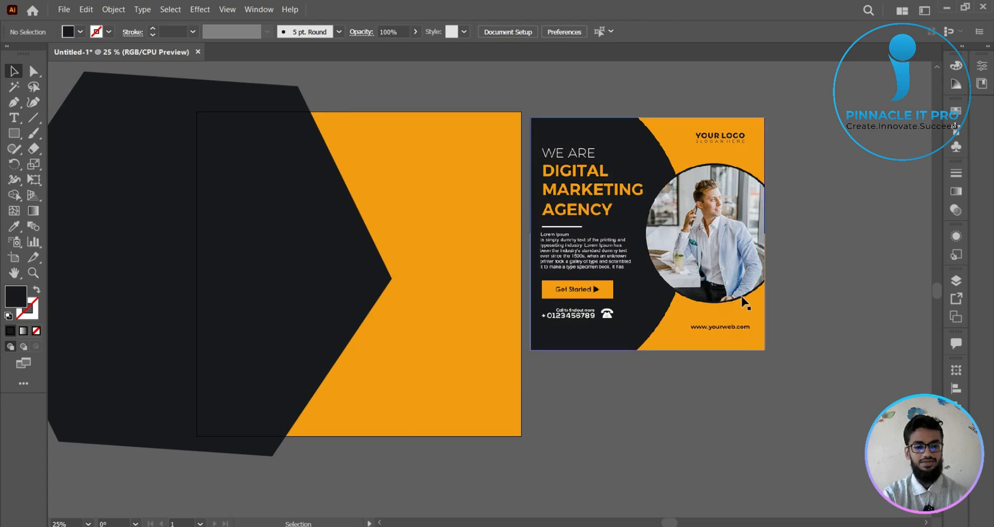
scroll(758, 272, up, 3)
drag(632, 111, 585, 331)
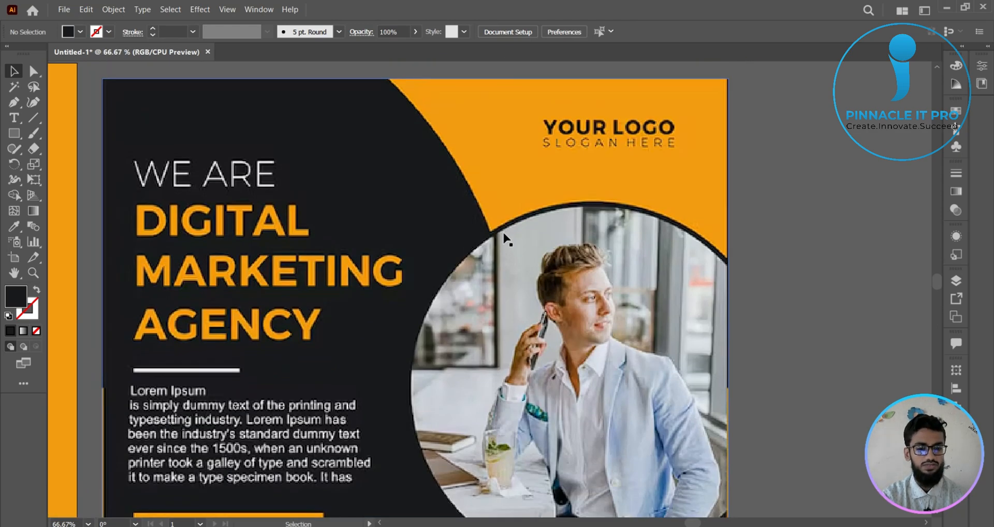
scroll(597, 228, down, 3)
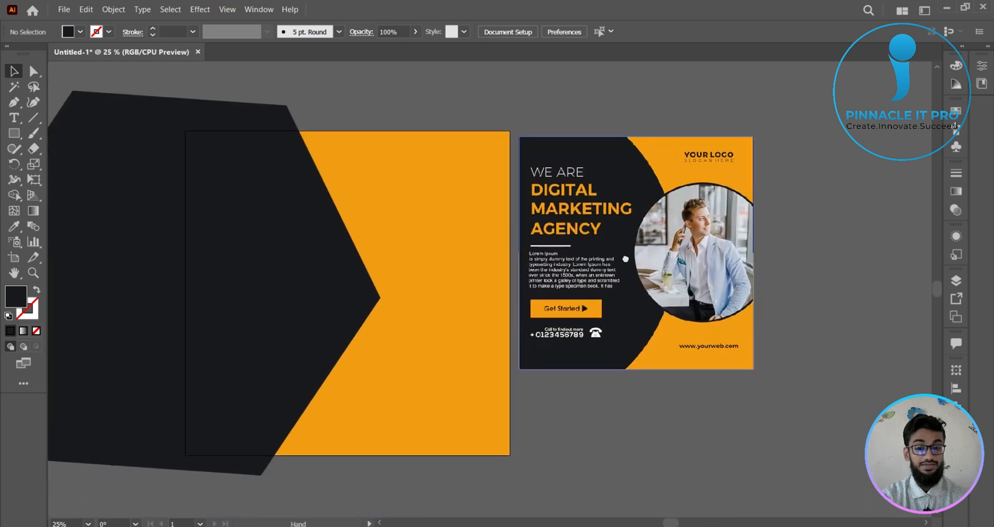
drag(625, 259, 578, 240)
- Draw a black circle about 637 px in diameter in the empty area beside the reference poster
click(15, 132)
drag(15, 133, 57, 164)
drag(727, 234, 841, 341)
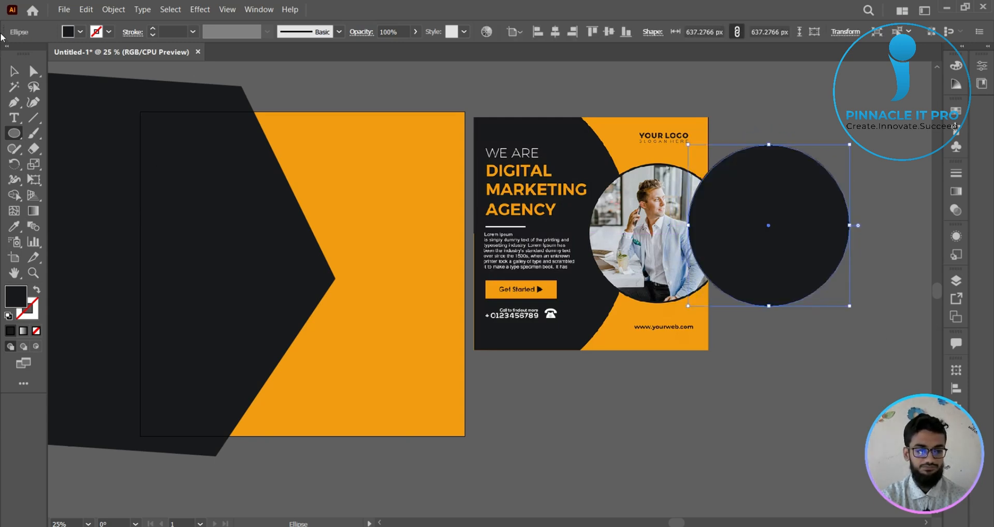
- Move the black circle onto the artboard's right half and enlarge it to about 746 px, extending slightly past the right edge
click(15, 70)
drag(822, 222, 422, 263)
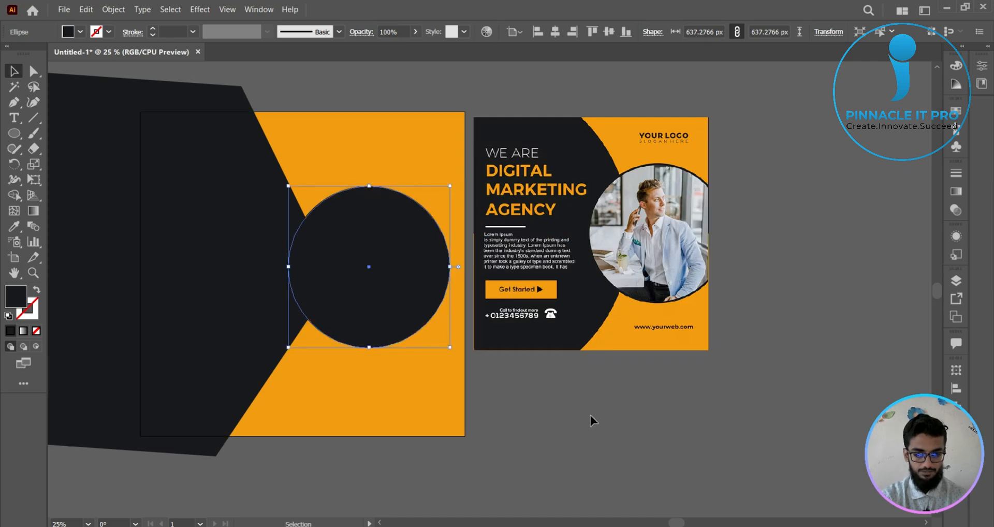
click(591, 418)
click(438, 326)
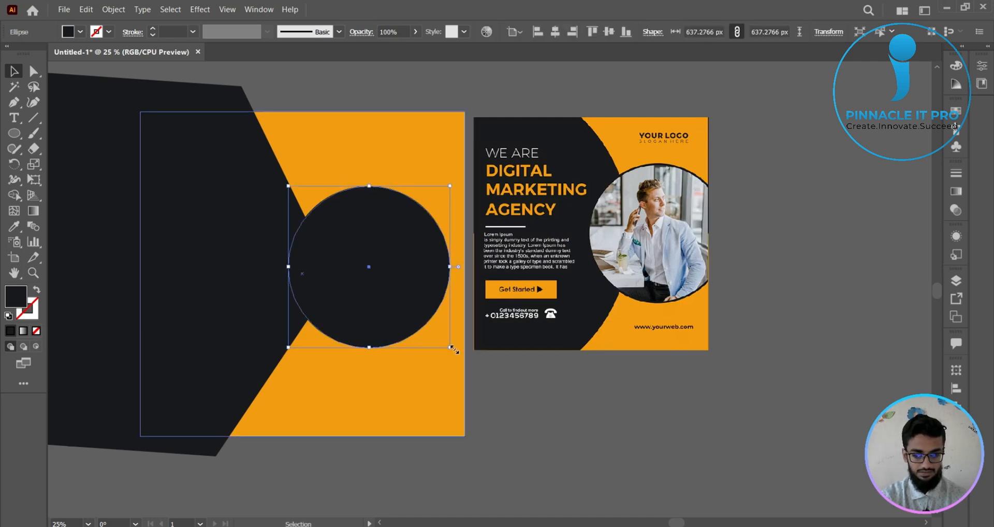
drag(451, 348, 477, 375)
mouse_move(428, 320)
mouse_down()
mouse_move(440, 318)
mouse_move(434, 308)
mouse_up()
click(291, 358)
- Nudge the black hexagon to the right so it overlaps more of the circle, and deselect it
click(248, 309)
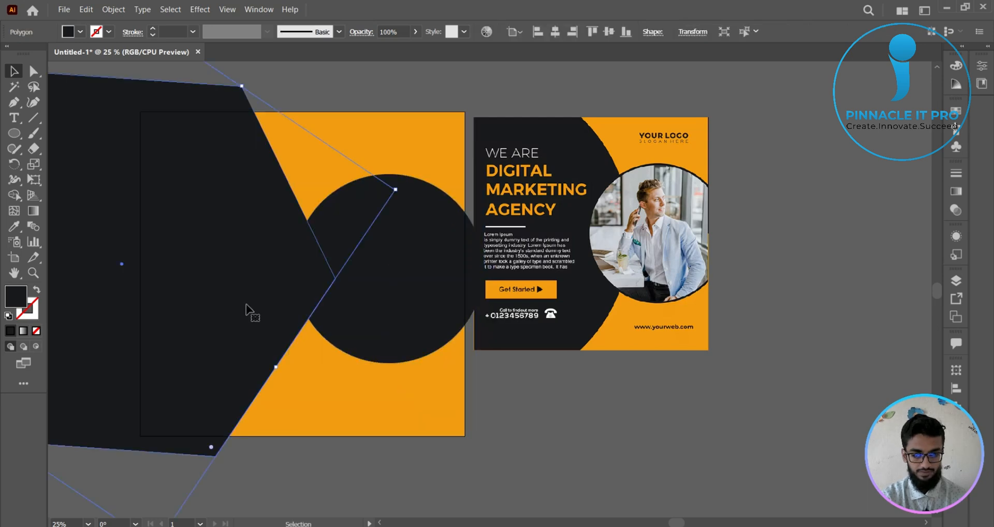
key(Right)
key(Right)
key(Right)
key(Right)
key(Right)
key(Right)
key(Right)
key(Right)
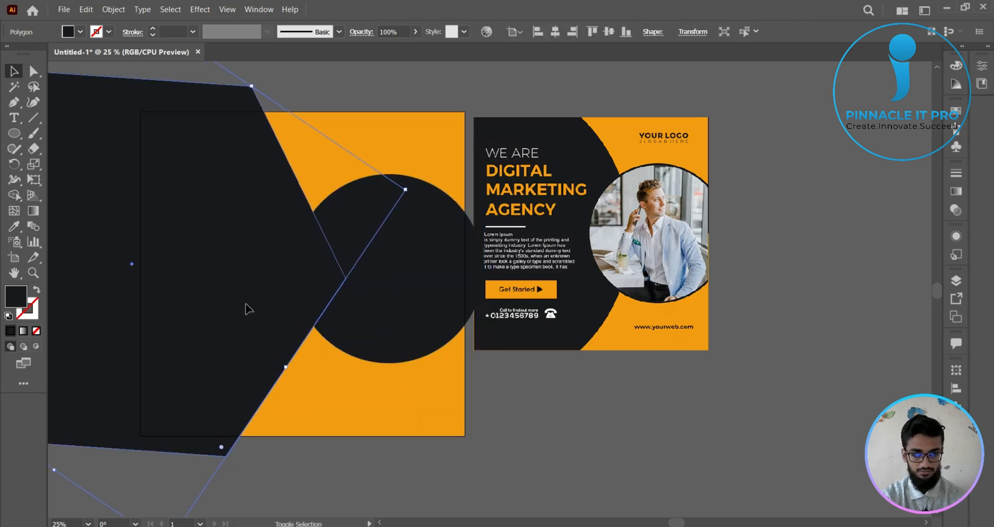
key(Right)
key(Right)
key(Right)
key(Right)
key(Right)
key(Right)
key(Right)
key(Right)
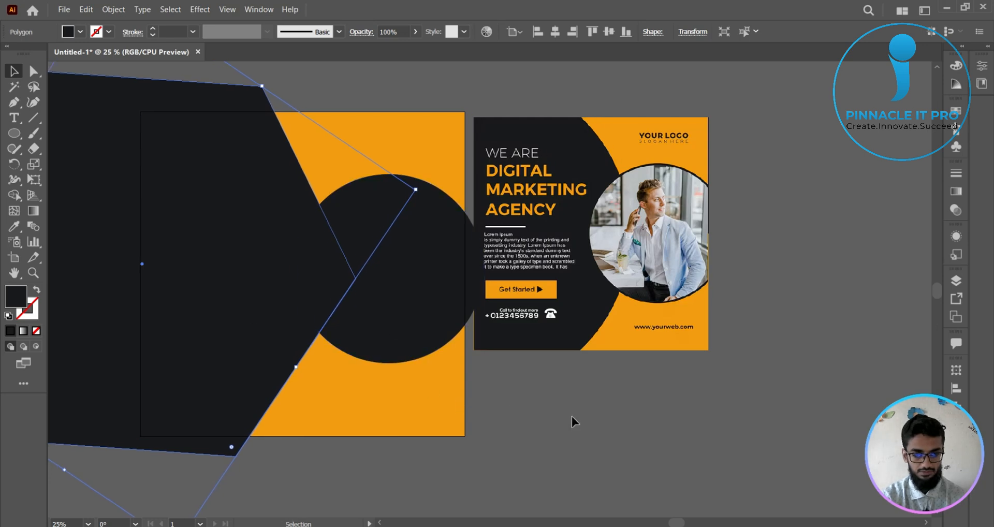
click(572, 416)
- Move the reference poster image a little to the right, clear of the artboard and circle, and deselect it
click(425, 293)
click(597, 384)
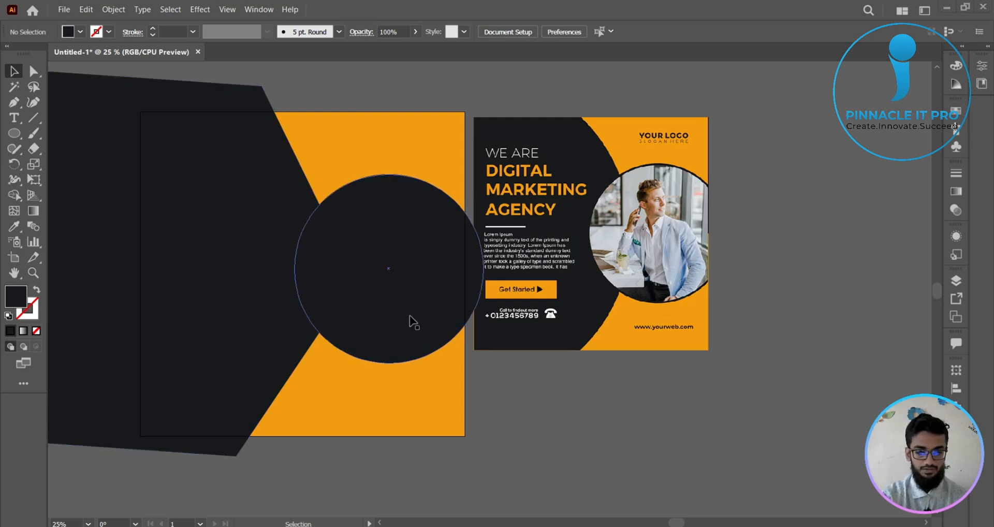
drag(570, 297, 615, 297)
click(618, 394)
- Duplicate the black circle in place and shrink the copy slightly about its centre, leaving a thin ring around it
click(418, 286)
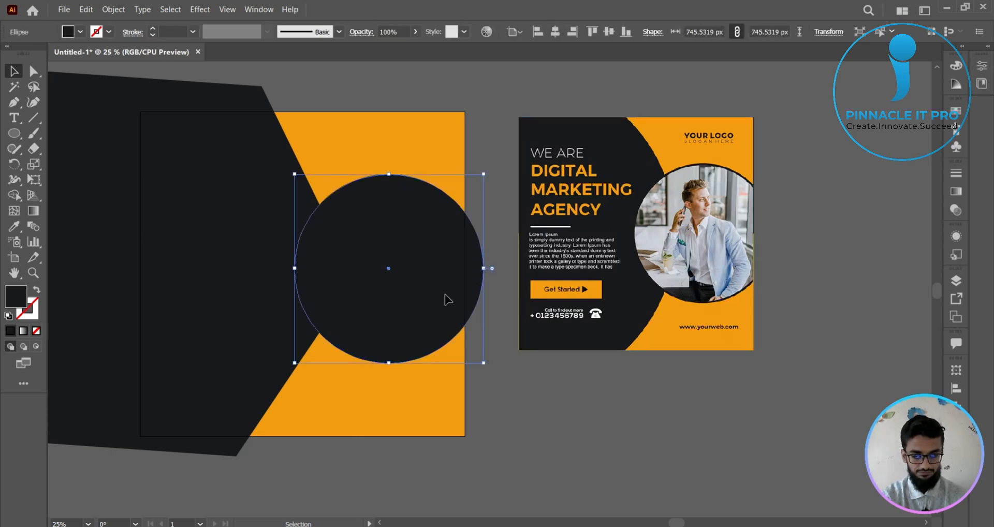
click(477, 329)
click(460, 313)
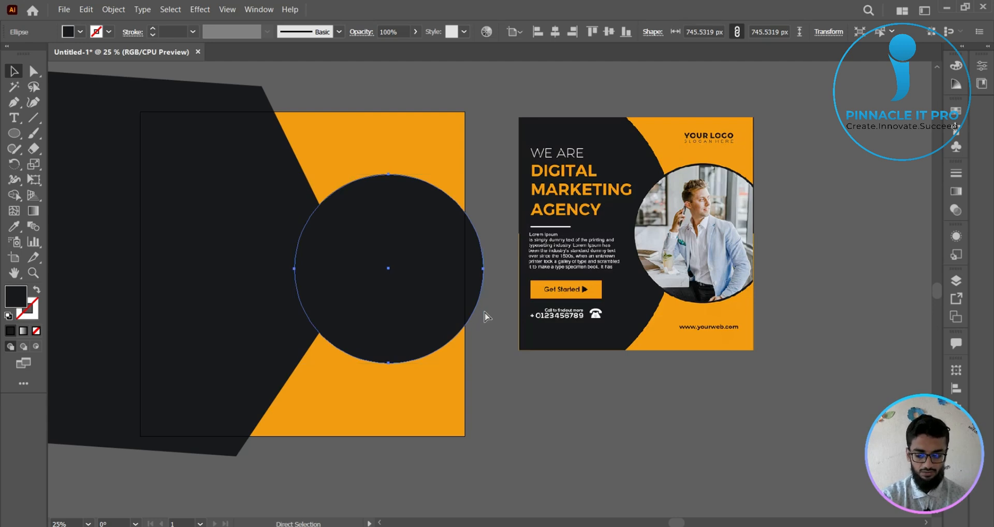
key(v)
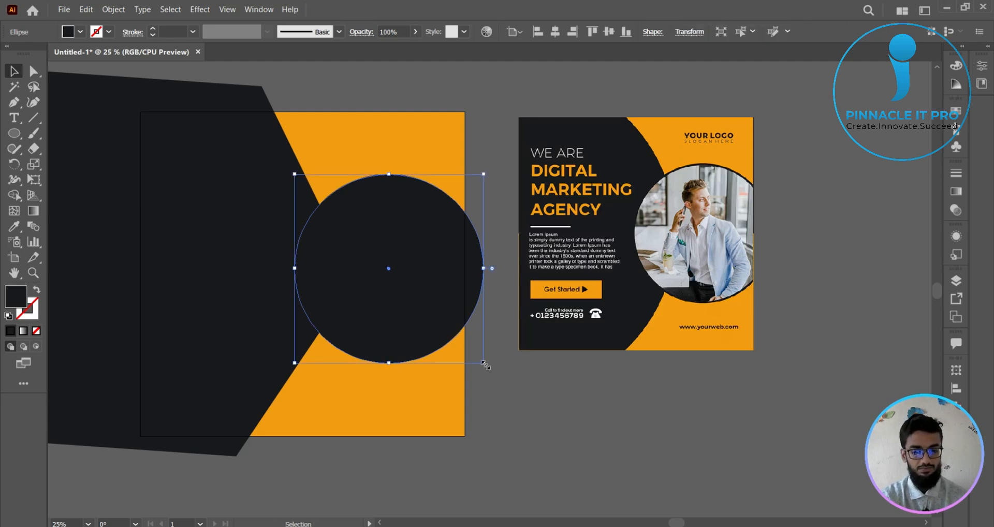
drag(484, 364, 482, 366)
click(554, 411)
click(472, 273)
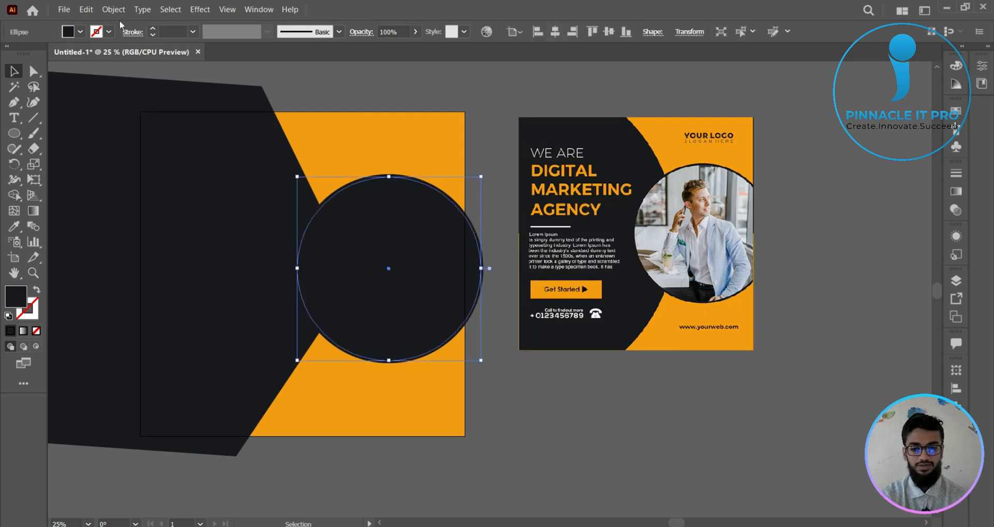
- Load the bald man cutout adult-1868750_1920 for placing from the pics folder inside Graphics CRTV_IT on drive E:
click(64, 9)
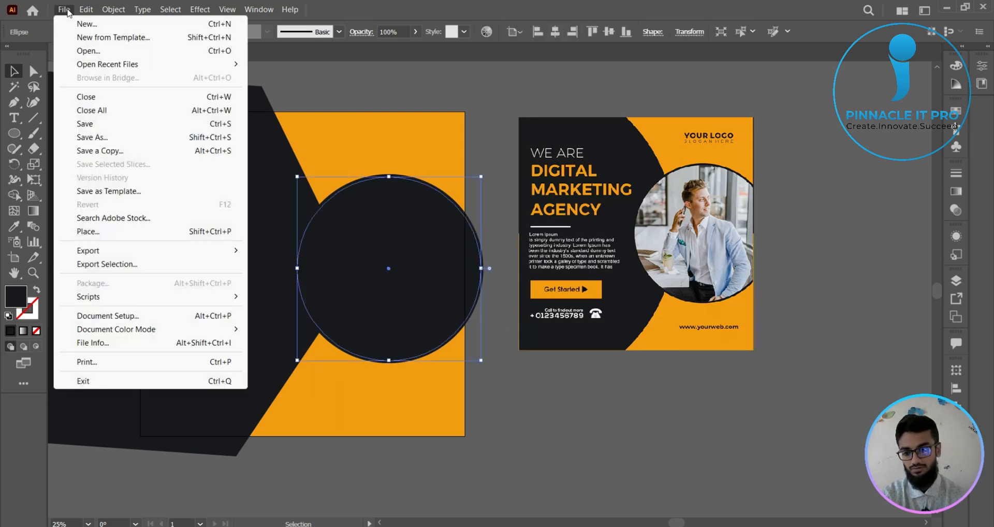
click(101, 231)
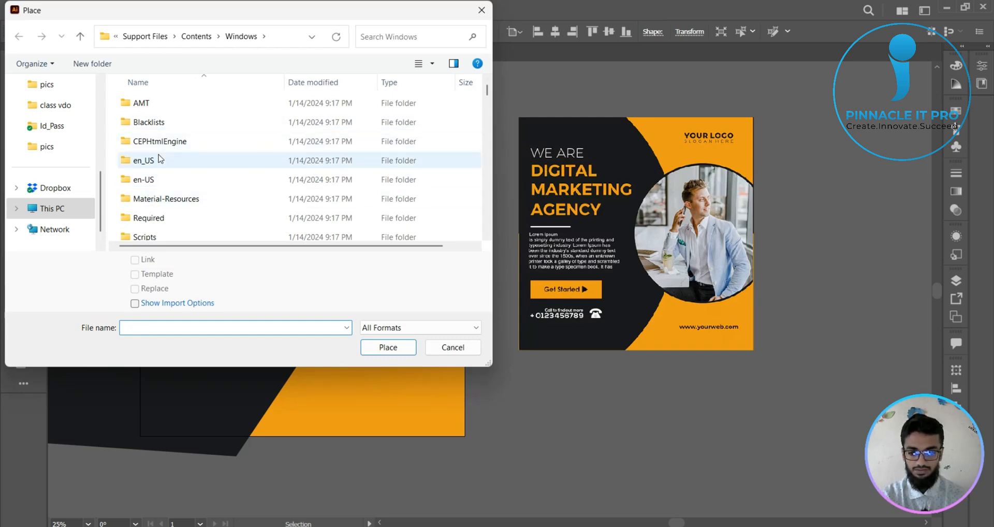
scroll(162, 166, down, 3)
click(52, 209)
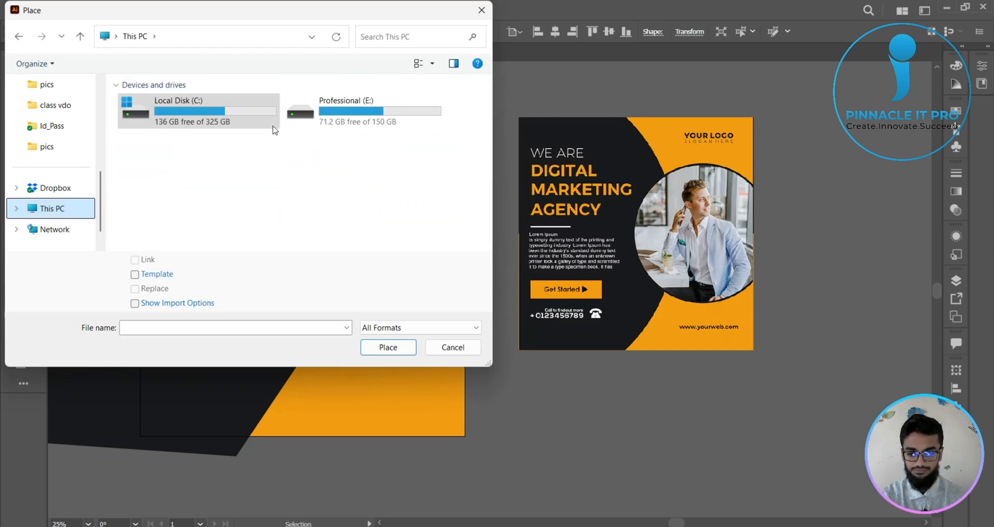
click(351, 115)
double_click(351, 115)
scroll(224, 187, down, 3)
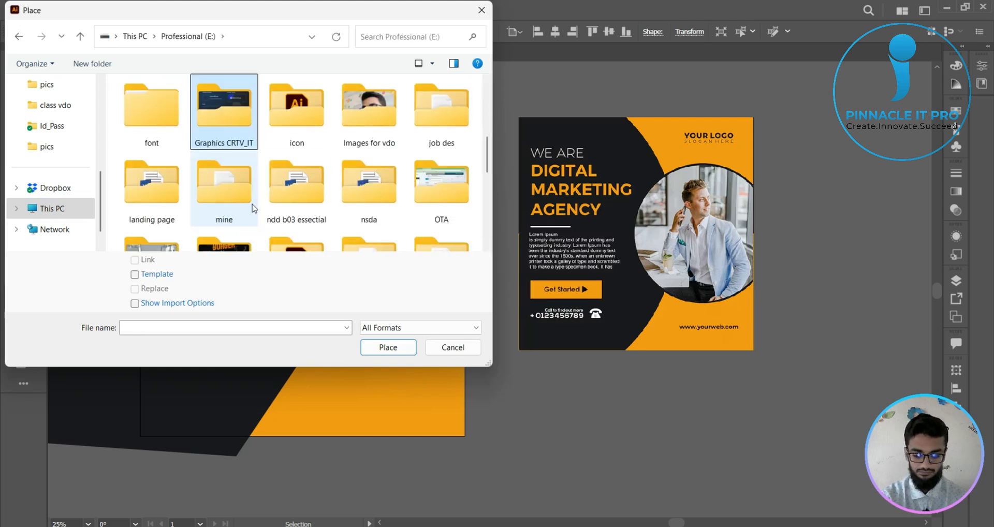
double_click(234, 108)
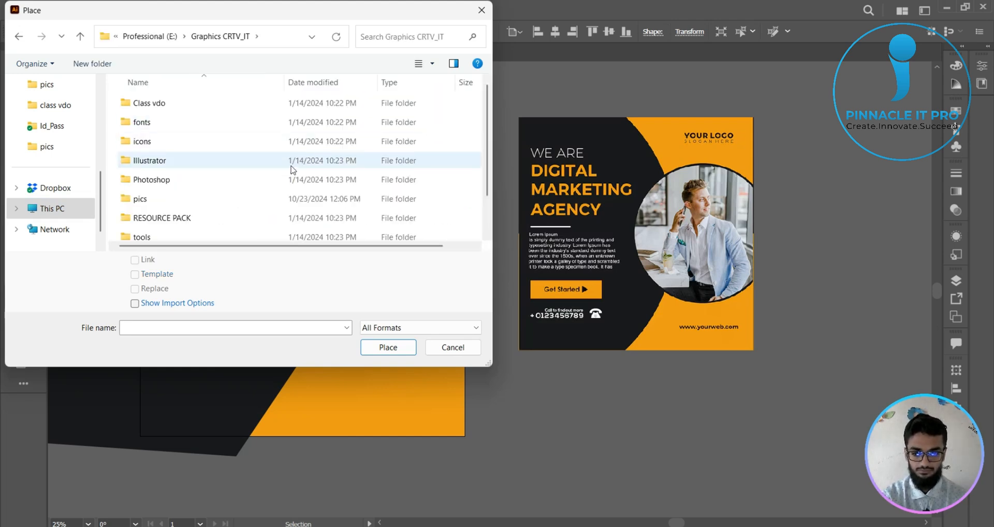
double_click(321, 199)
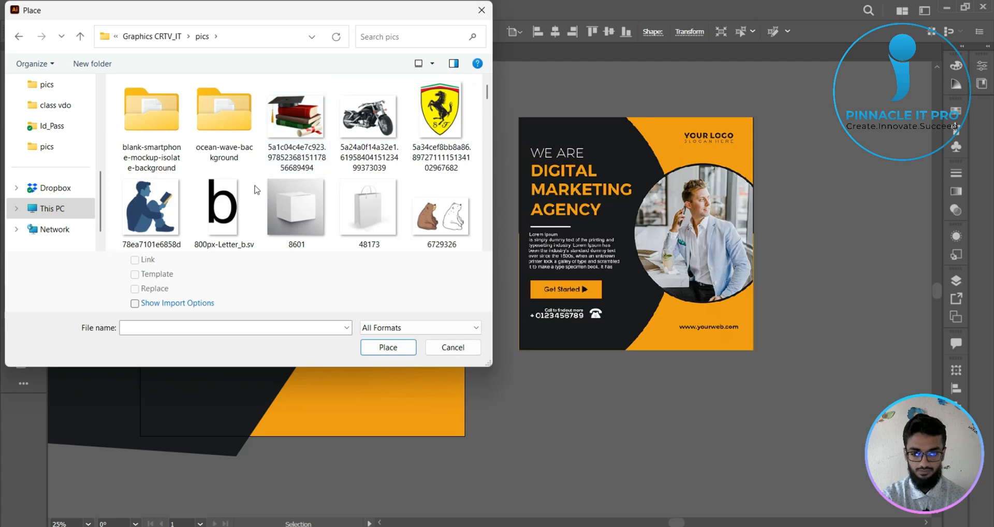
scroll(371, 207, down, 2)
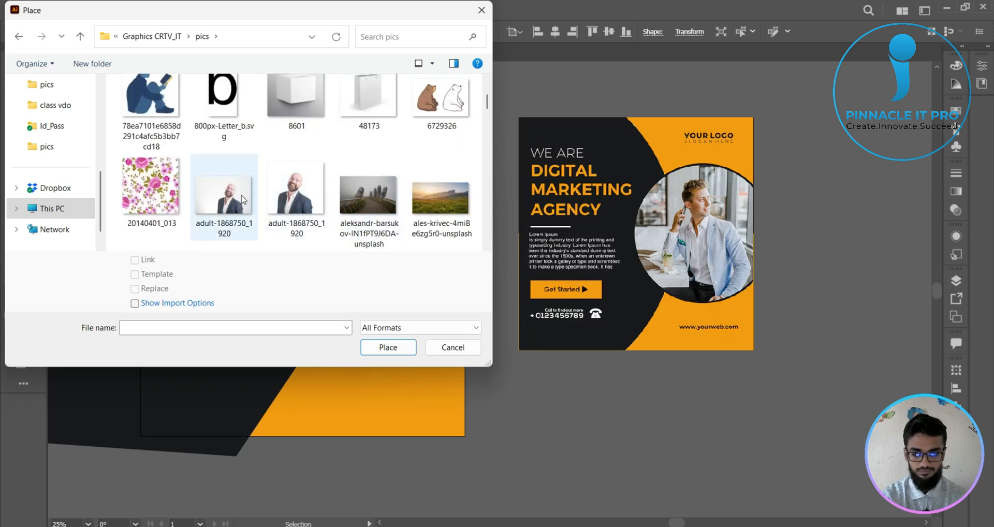
double_click(295, 200)
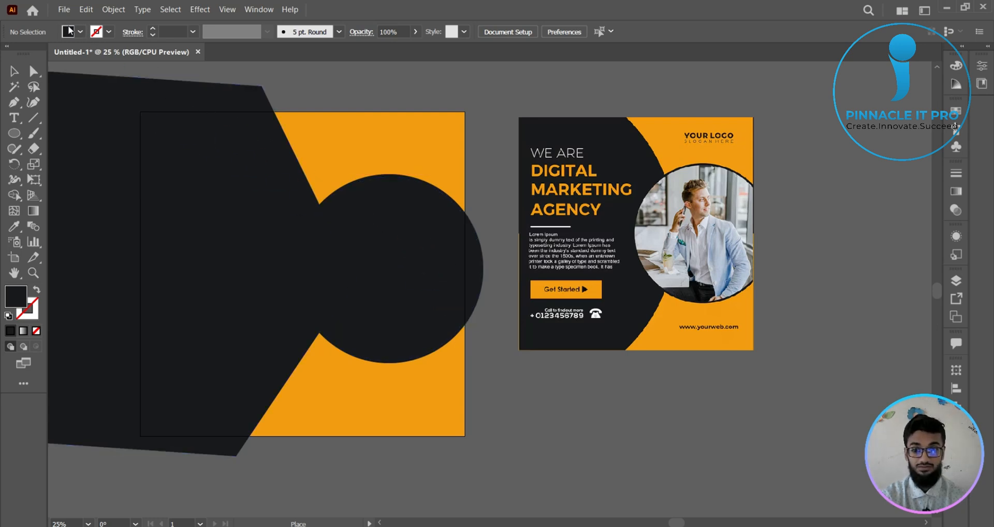
- Load the office photo of the bearded man on the phone from the pics folder, and place both loaded images on the artboard
click(63, 9)
click(92, 232)
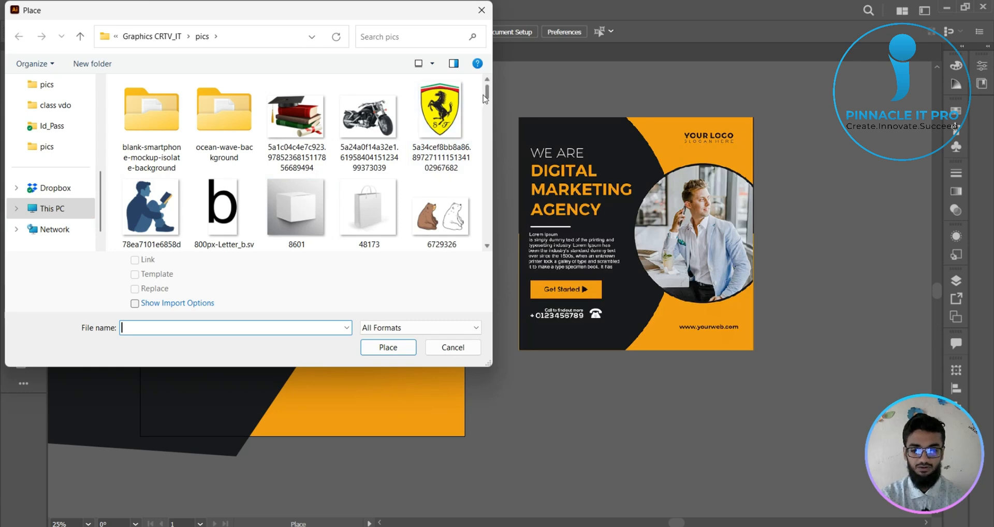
drag(487, 94, 489, 126)
double_click(368, 153)
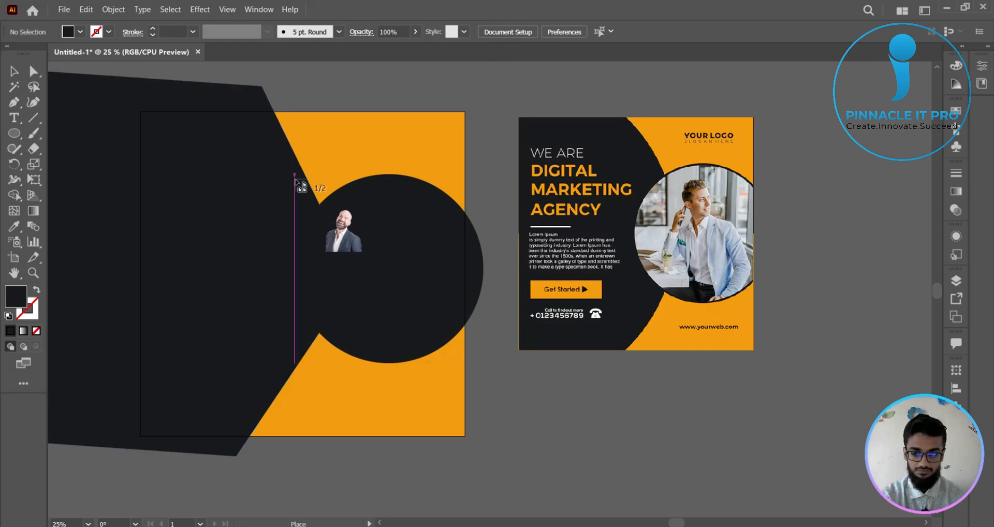
click(155, 188)
click(249, 139)
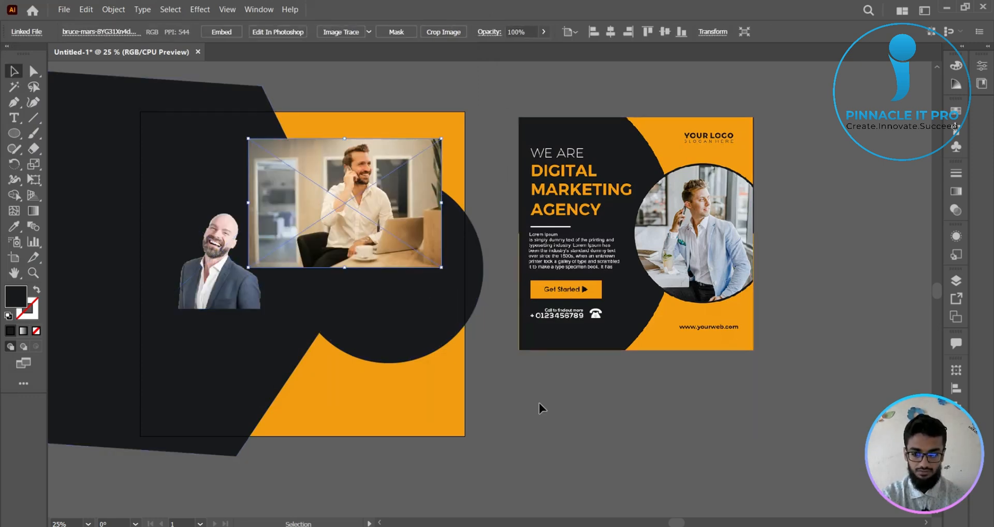
- Delete the bald man cutout from the artboard and embed the office photo
click(539, 403)
click(237, 257)
key(Delete)
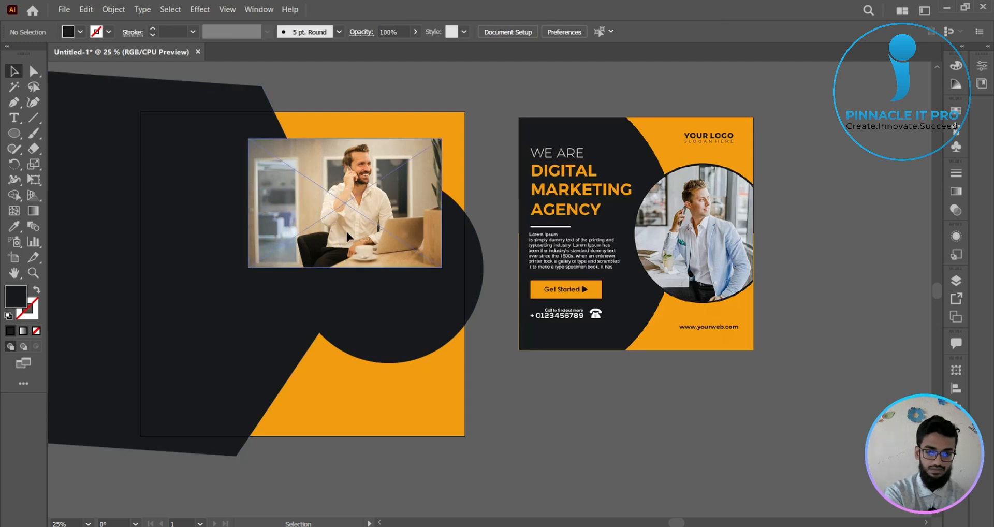
click(346, 229)
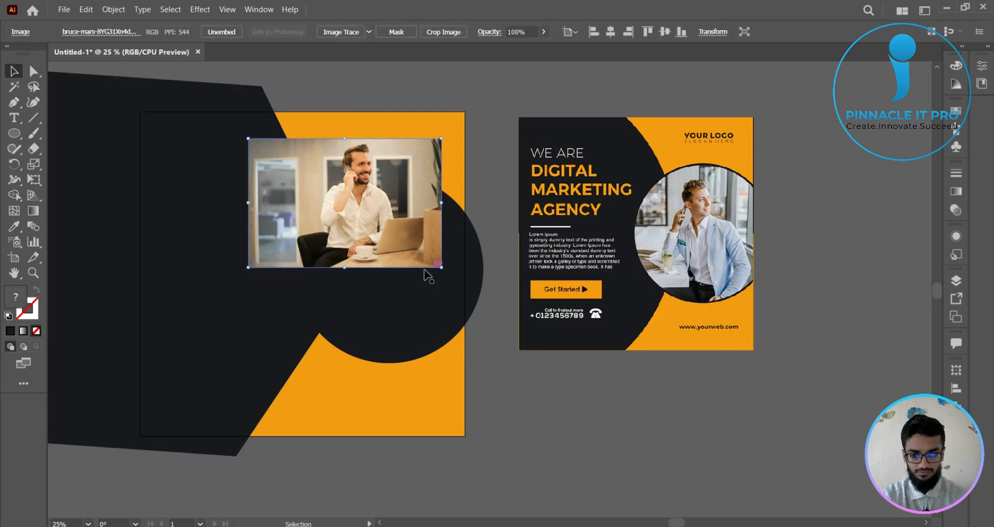
- Enlarge the office photo proportionally, centre the man over the circles, and send the photo behind the smaller circle
drag(442, 268, 552, 371)
drag(487, 285, 461, 323)
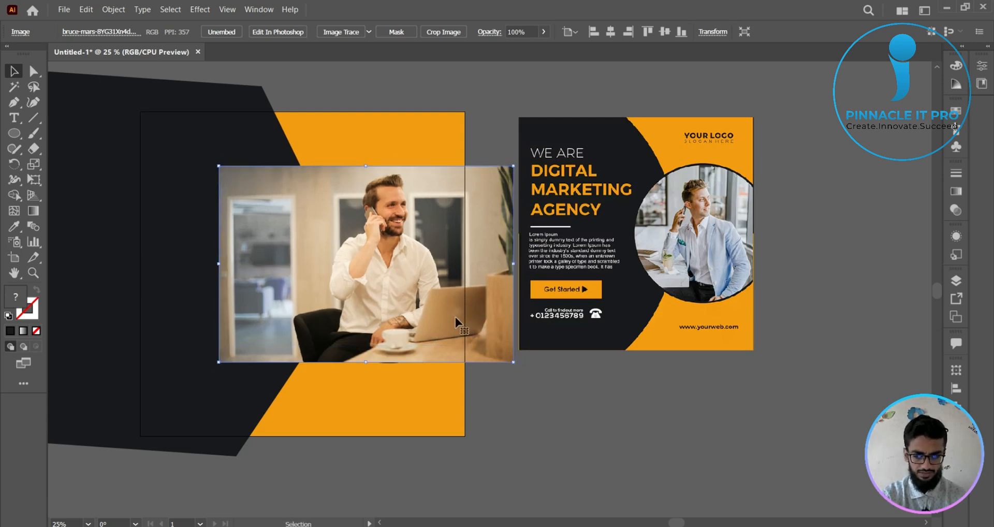
key(ctrl+[)
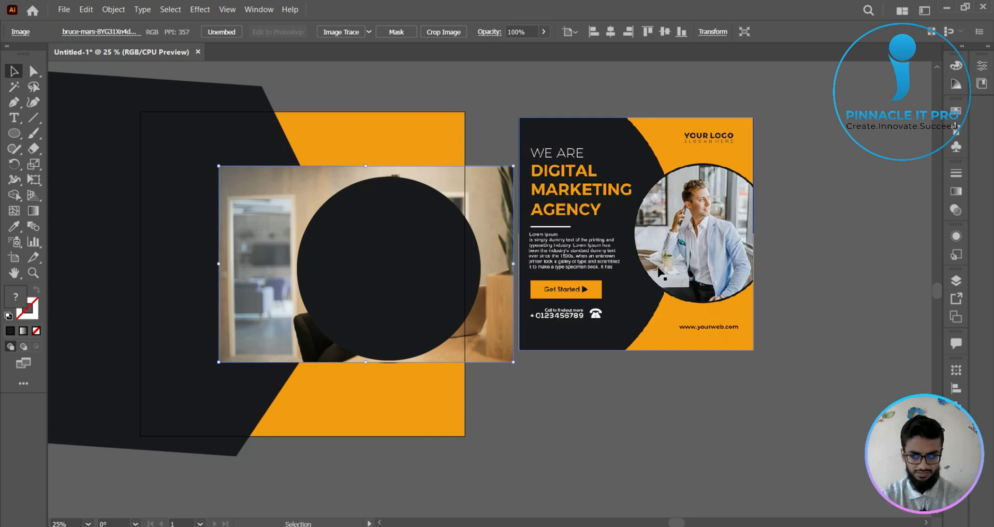
- Reduce the smaller dark circle's opacity to 46% to reveal the office photo behind it
click(473, 236)
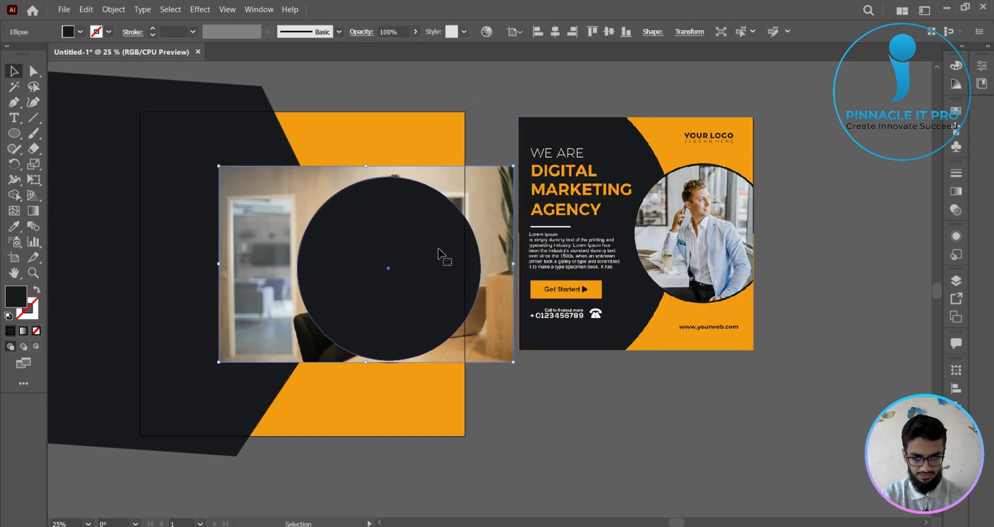
click(415, 31)
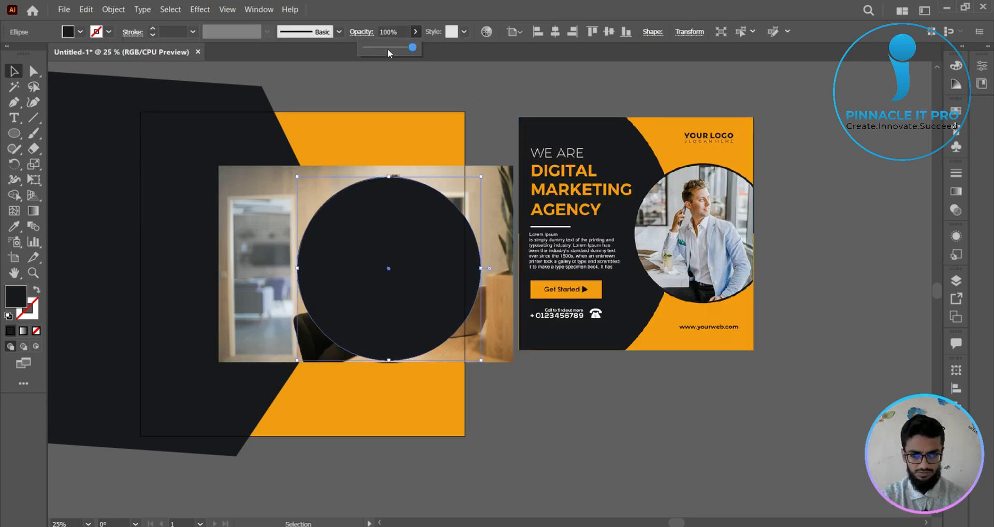
click(387, 48)
- Enlarge the office photo slightly and reposition it so the man sits centred within the smaller circle
click(505, 171)
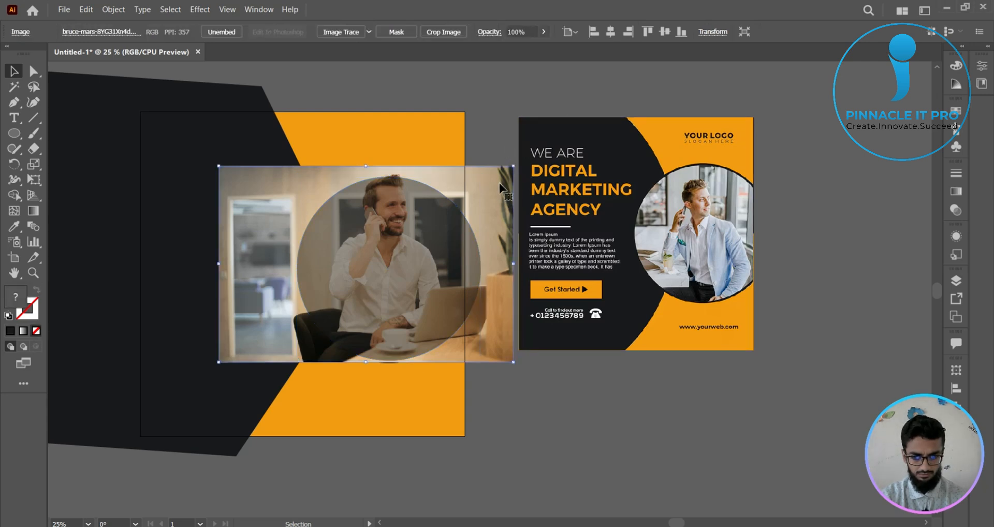
drag(499, 183, 538, 171)
drag(504, 217, 501, 220)
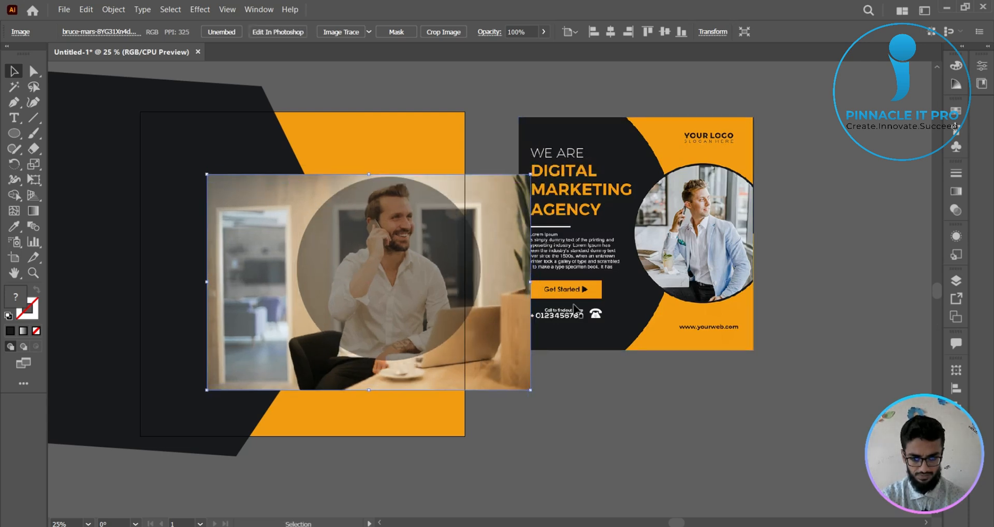
click(629, 412)
- Set the smaller circle's opacity to 61%, and make a clipping mask that crops the office photo to the circle
click(473, 244)
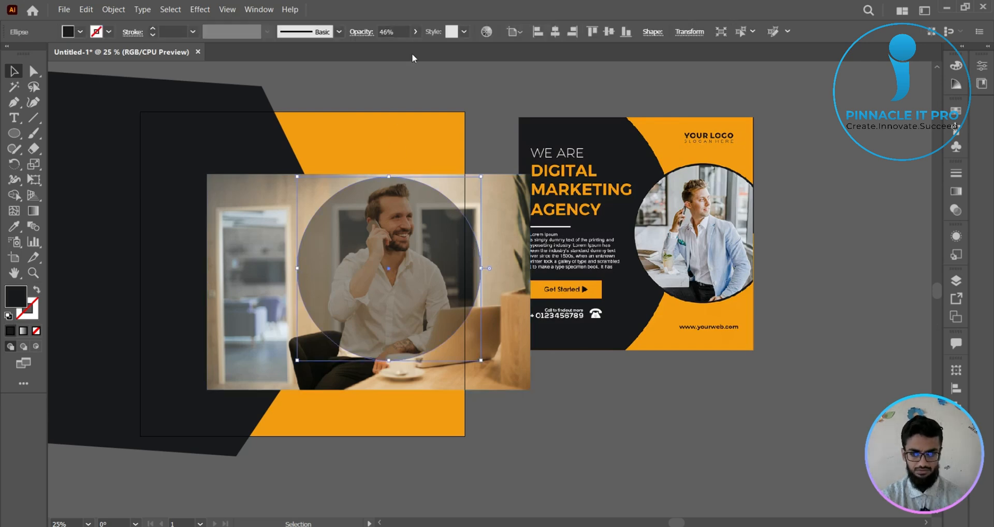
click(417, 31)
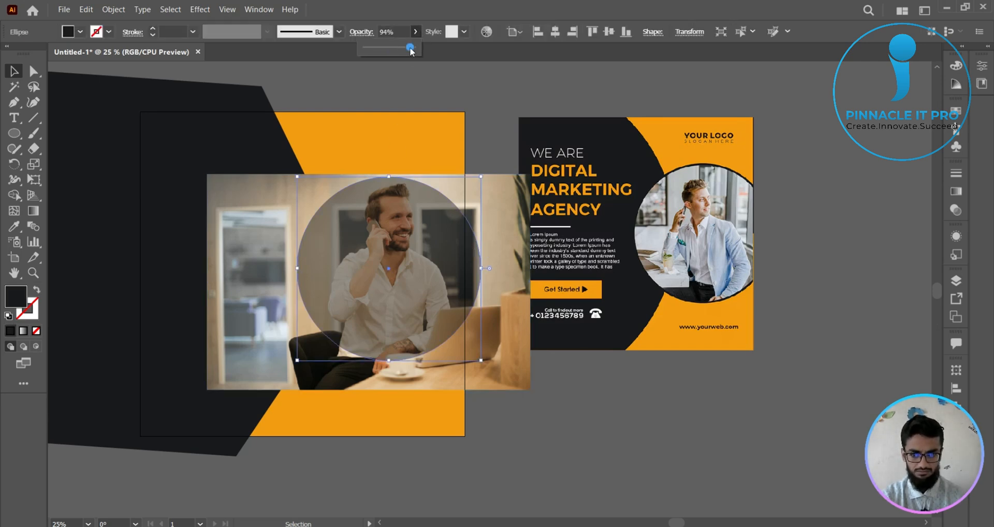
click(410, 47)
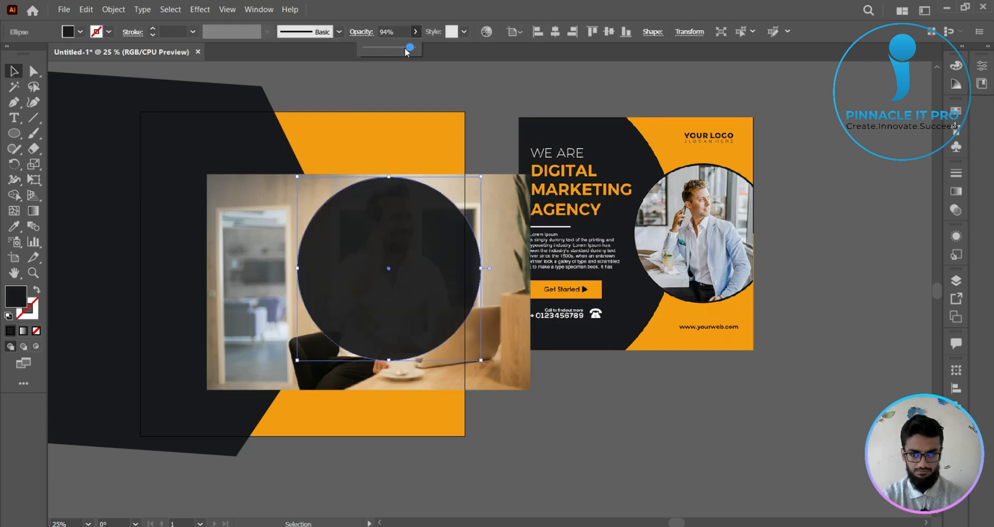
shift+click(514, 211)
right_click(408, 233)
click(446, 345)
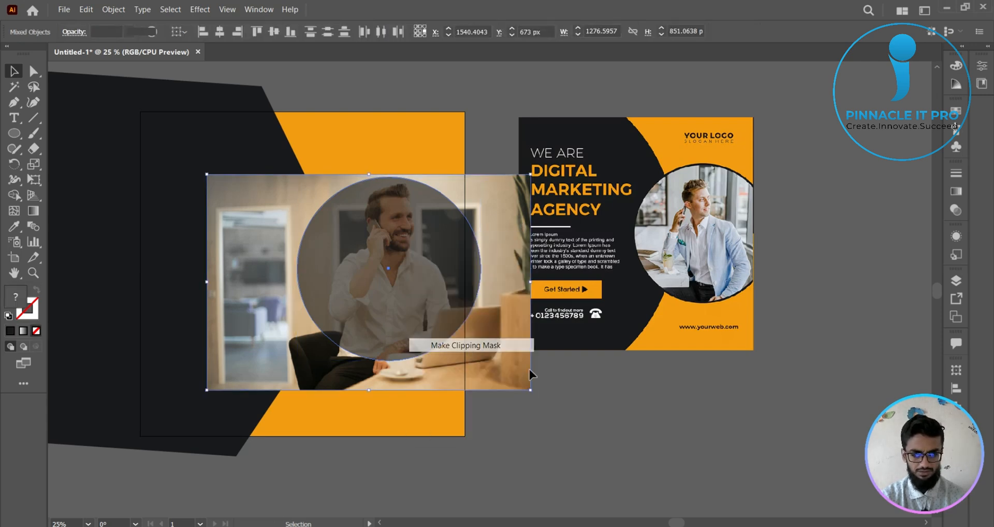
click(592, 393)
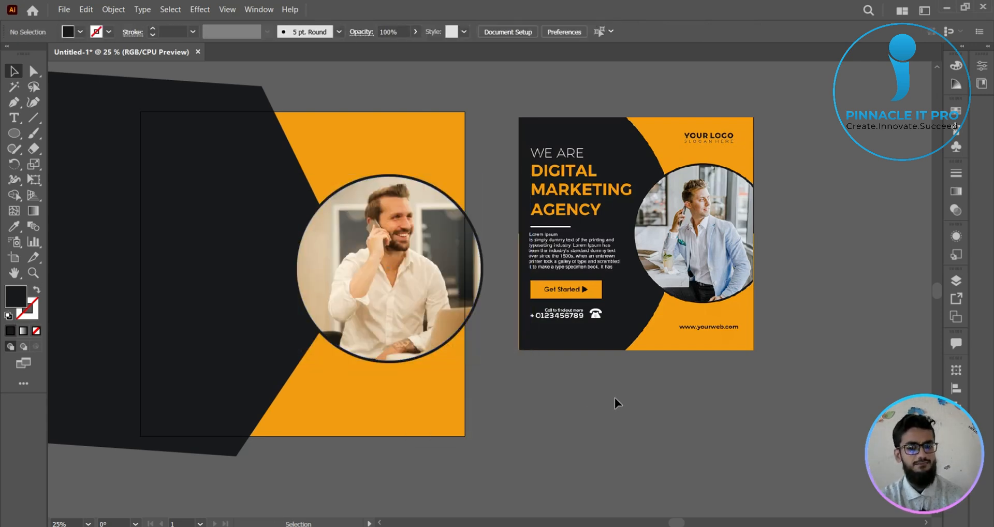
scroll(616, 397, down, 1)
drag(590, 412, 595, 402)
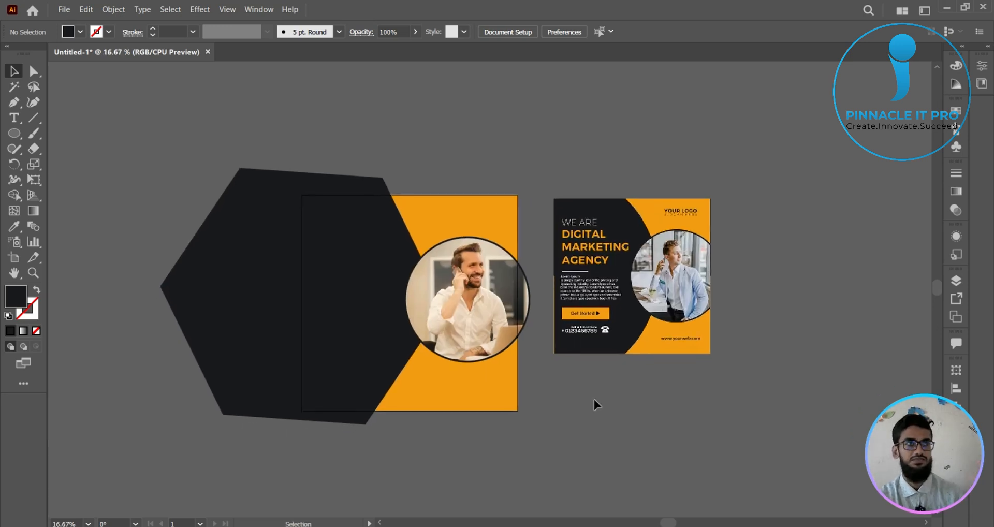
scroll(638, 377, up, 1)
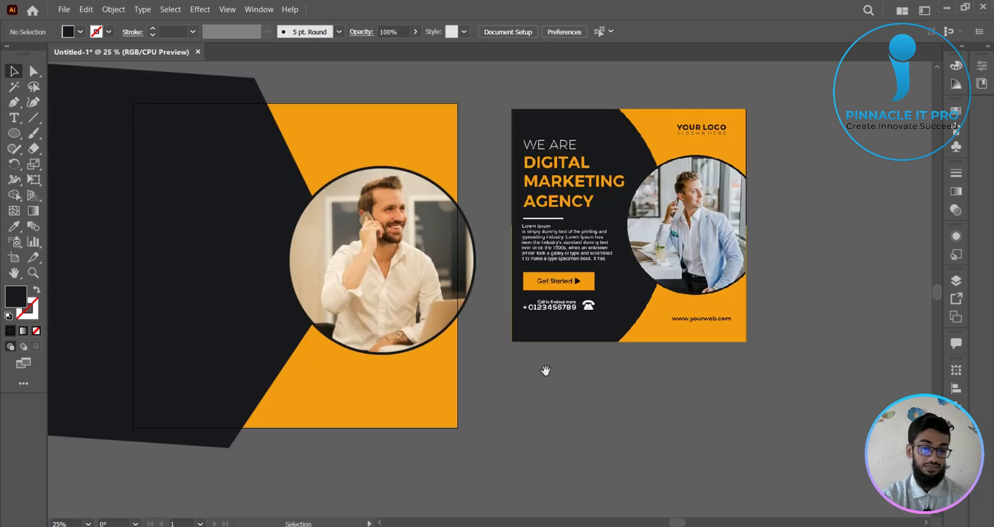
drag(546, 370, 603, 410)
scroll(603, 410, down, 1)
drag(561, 385, 504, 335)
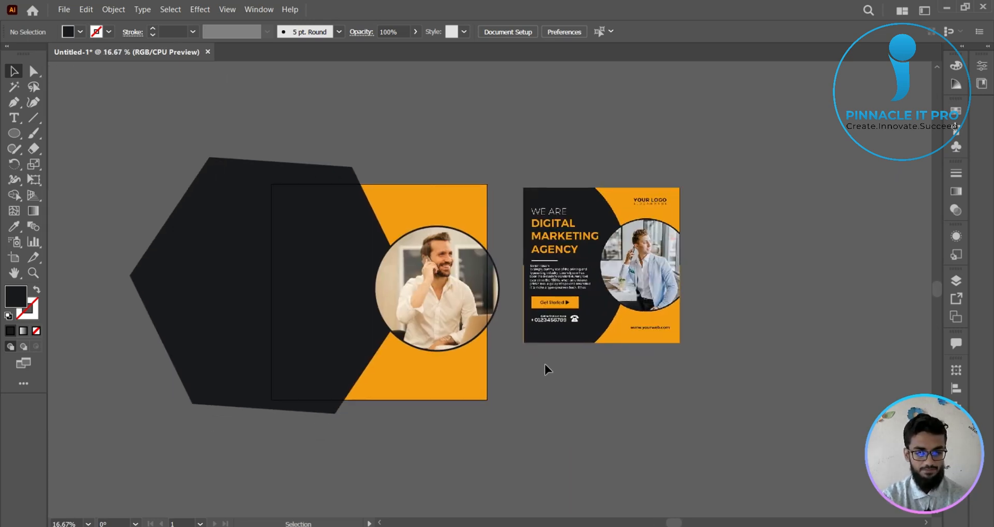
scroll(545, 364, up, 1)
drag(545, 364, 643, 417)
scroll(643, 417, down, 1)
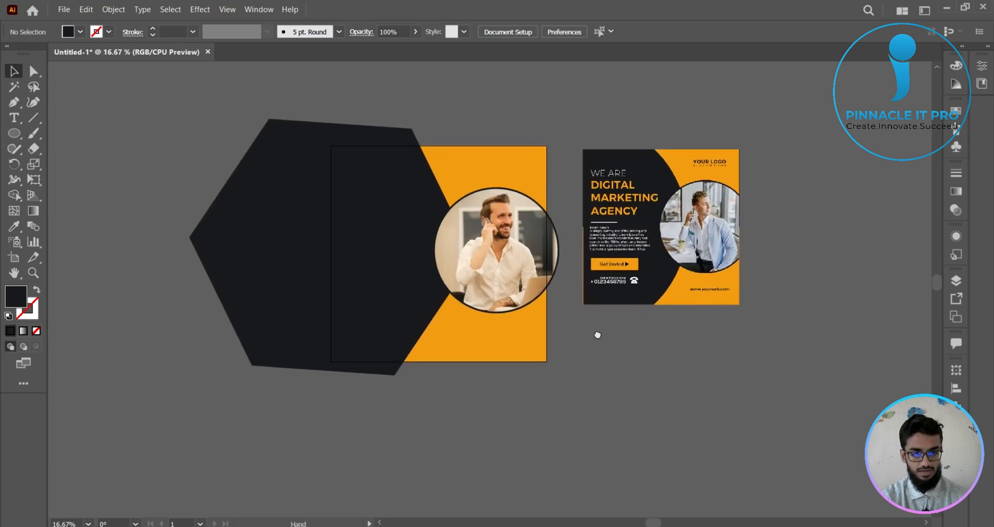
- Delete the dark hexagon covering the poster background
click(325, 261)
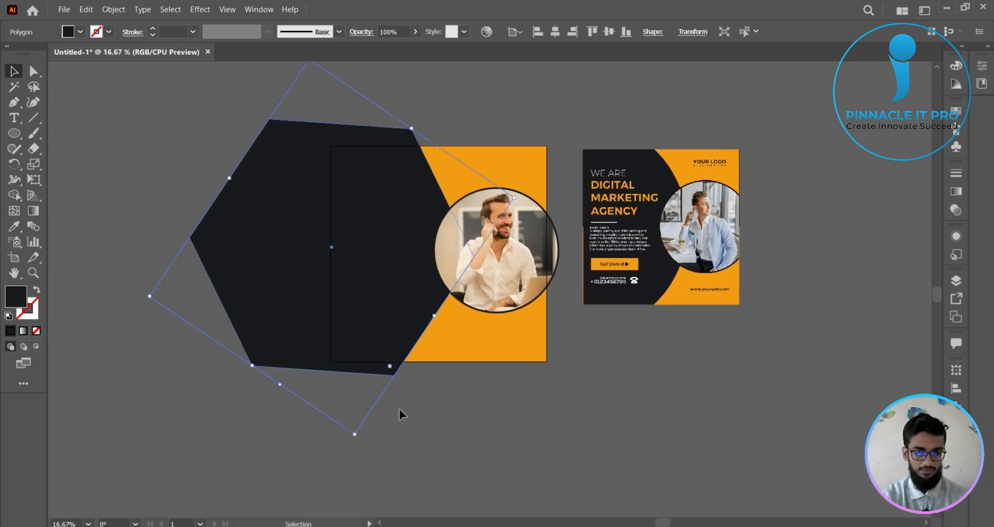
click(489, 417)
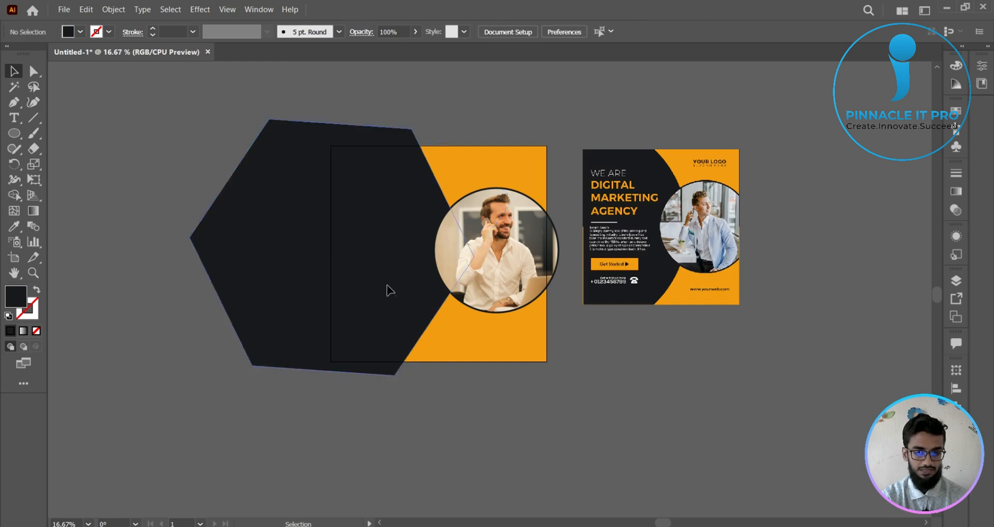
click(388, 288)
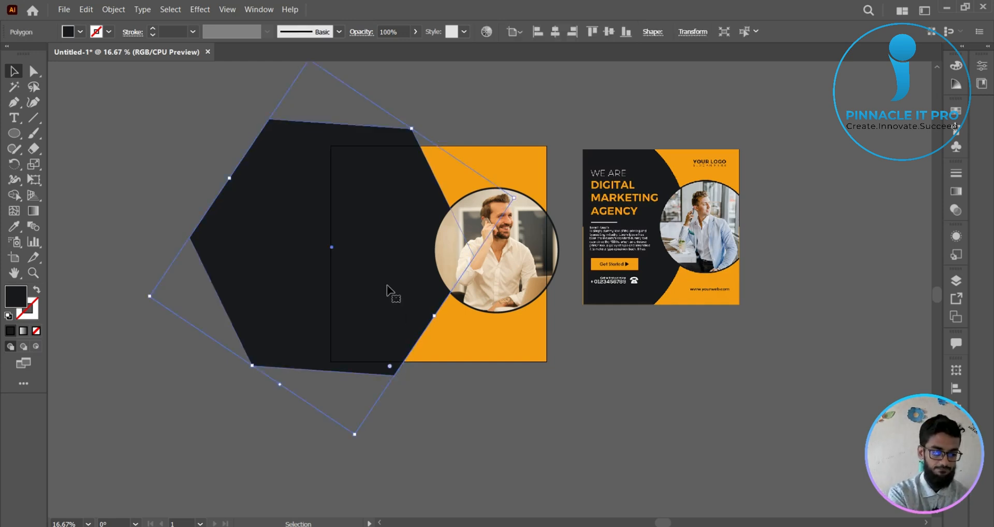
key(Delete)
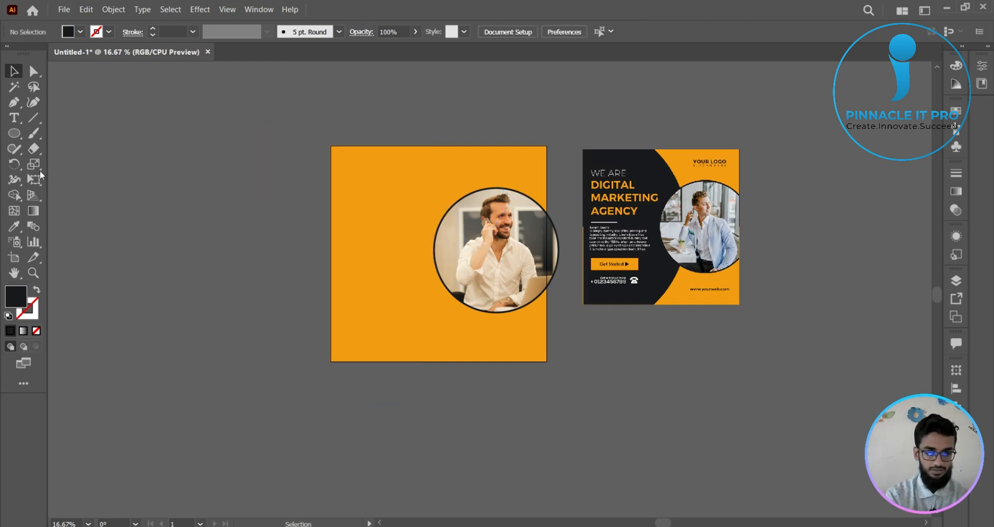
- Draw a large dark seven-sided polygon with the Polygon tool and move it over the poster background
click(14, 133)
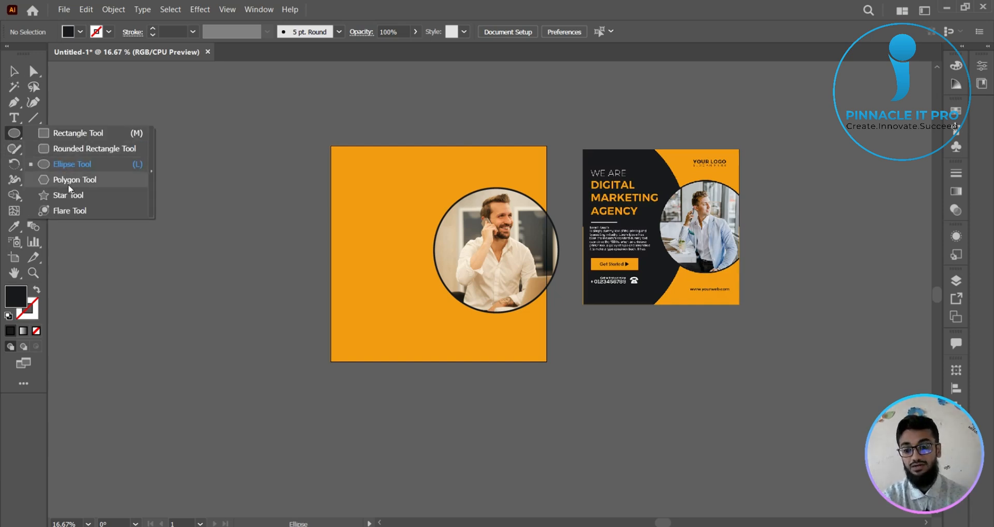
click(68, 186)
drag(203, 202, 282, 324)
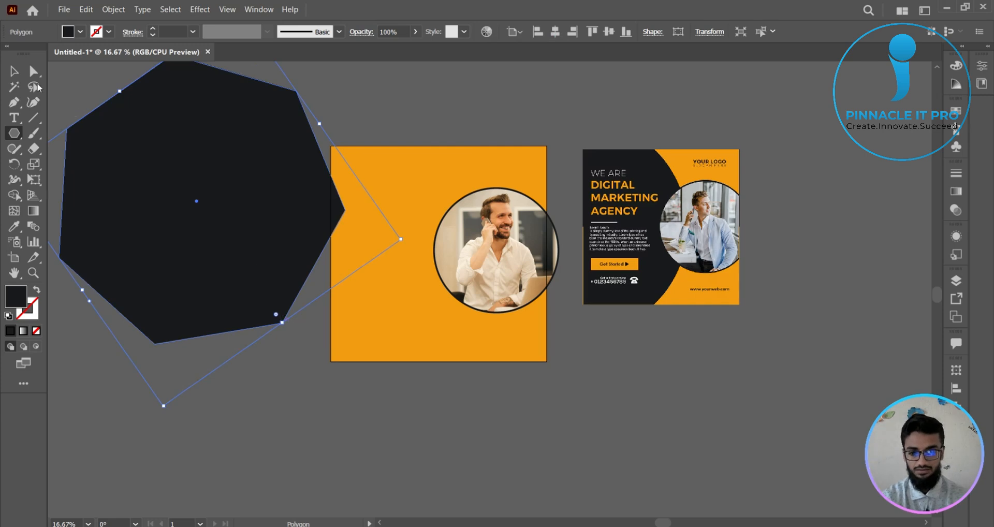
key(v)
drag(232, 182, 360, 239)
click(525, 426)
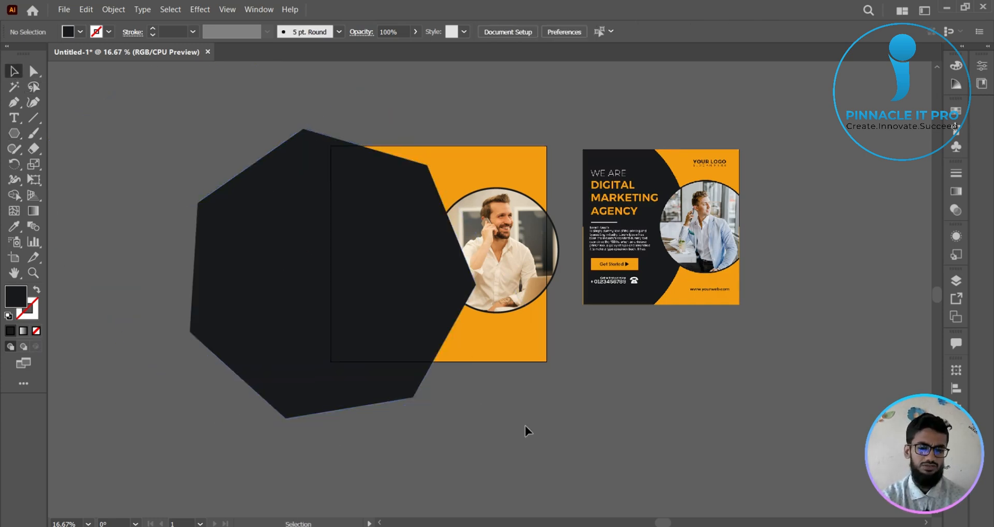
- Rotate the seven-sided polygon clockwise and shift it slightly upward behind the circular photo
click(315, 314)
key(a)
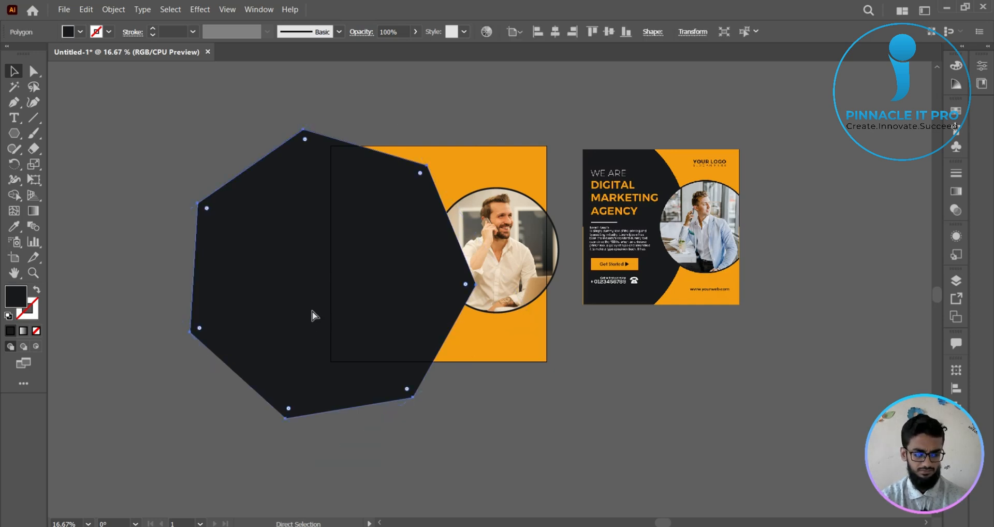
key(v)
click(452, 406)
click(395, 333)
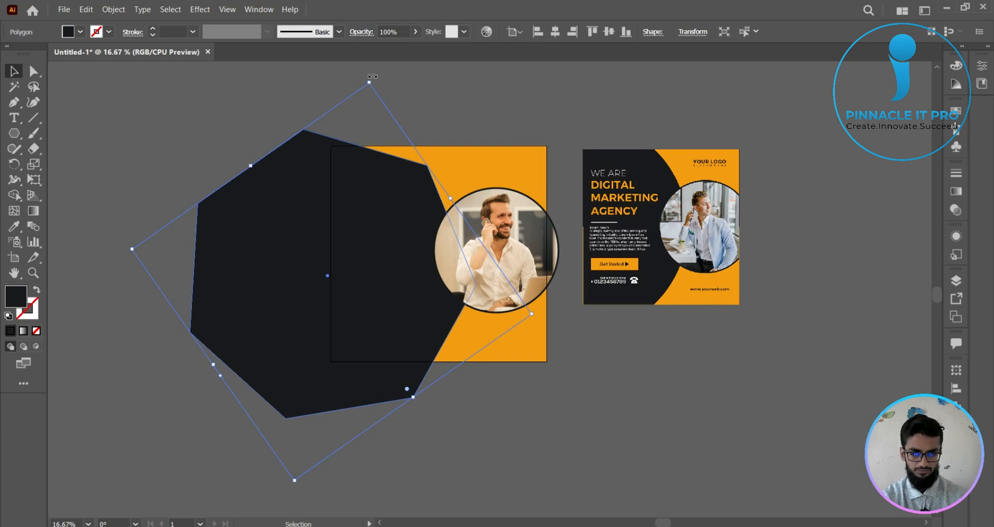
drag(372, 78, 440, 106)
click(584, 422)
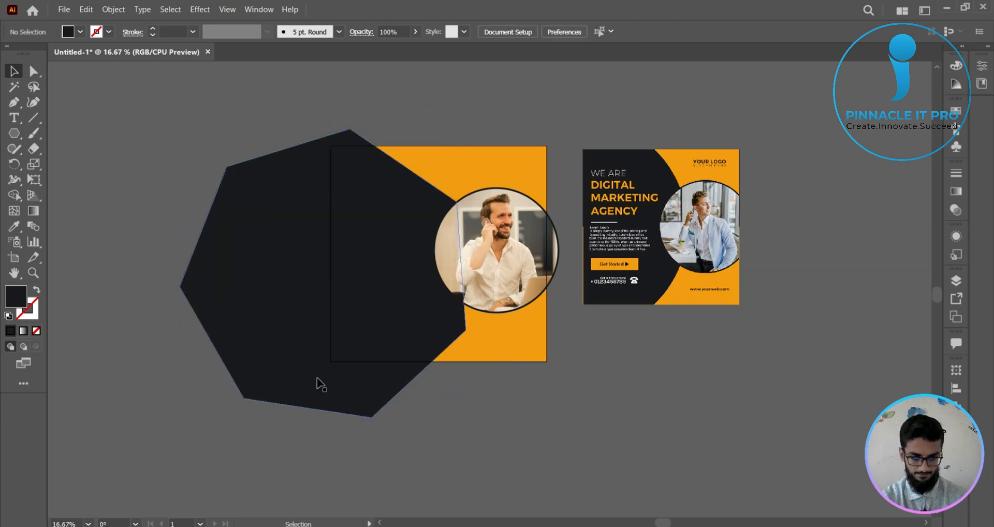
click(278, 368)
drag(277, 367, 283, 348)
click(504, 486)
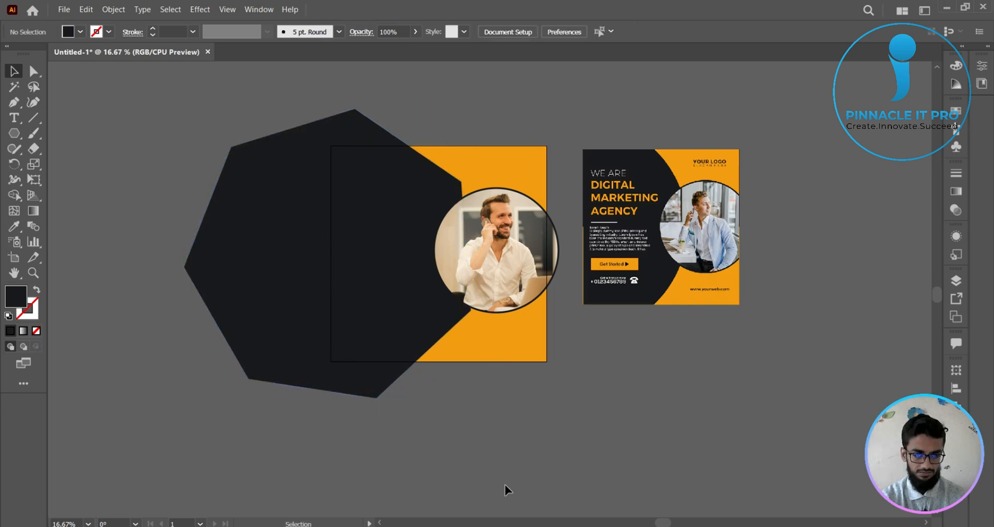
- Undo the seven-sided polygon's edits and creation and the hexagon's deletion to restore the original dark hexagon
key(ctrl+z)
key(ctrl+z)
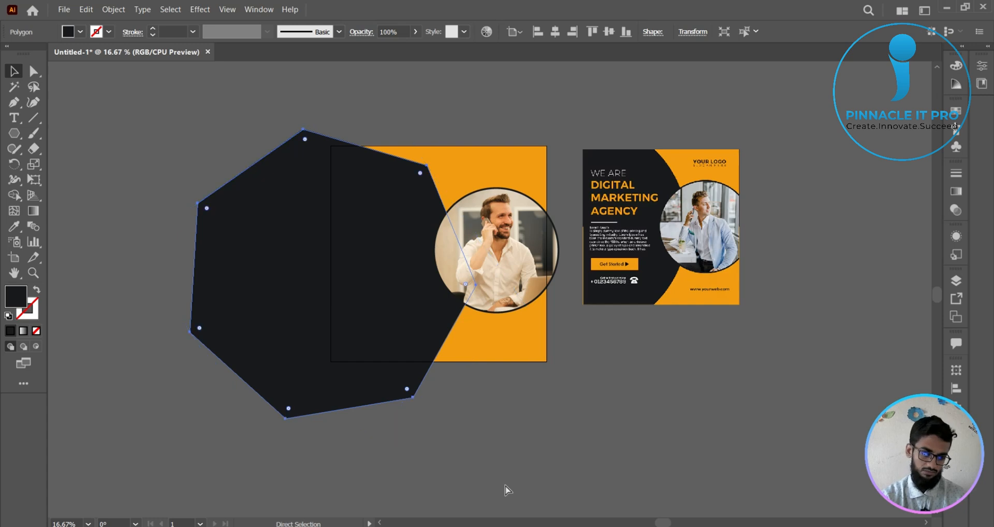
key(ctrl+z)
key(ctrl+z)
key(ctrl+z)
key(ctrl+shift+z)
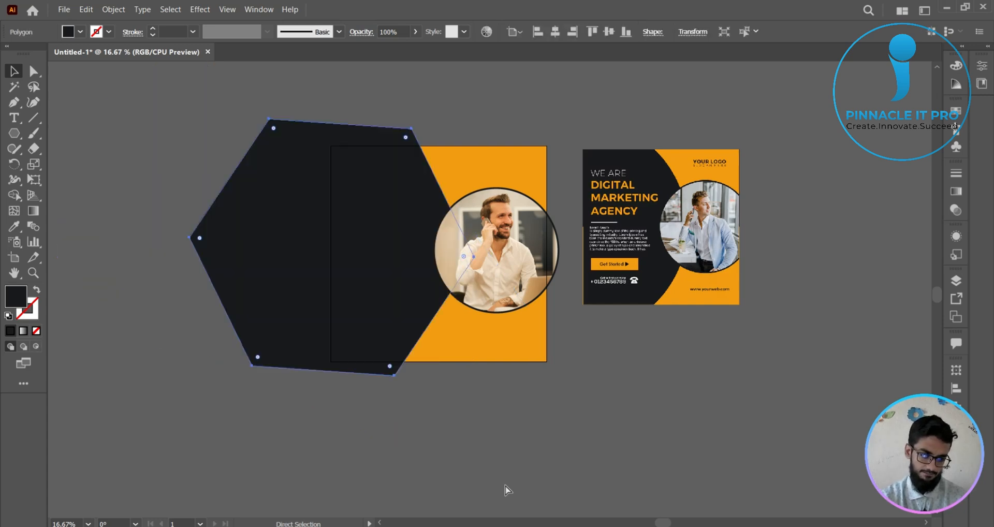
click(626, 425)
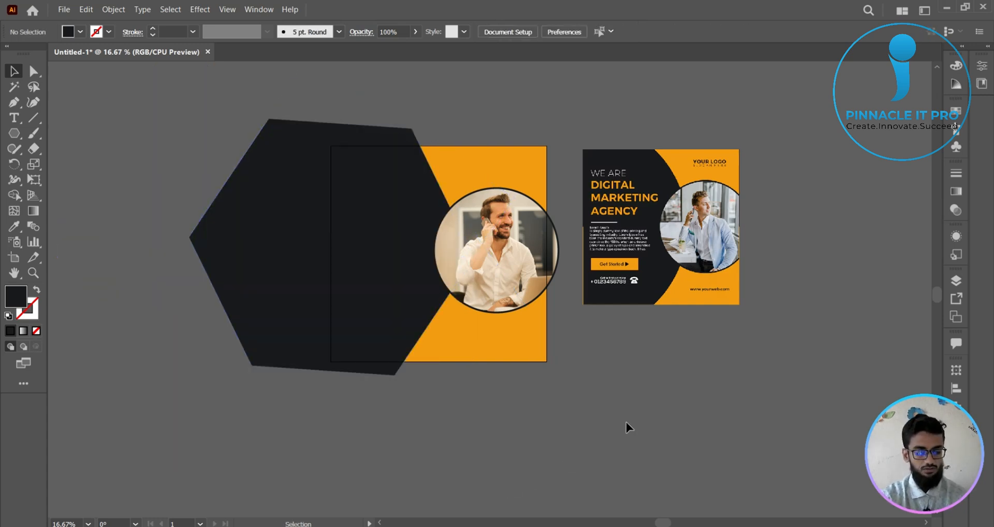
scroll(629, 395, up, 1)
drag(609, 352, 636, 406)
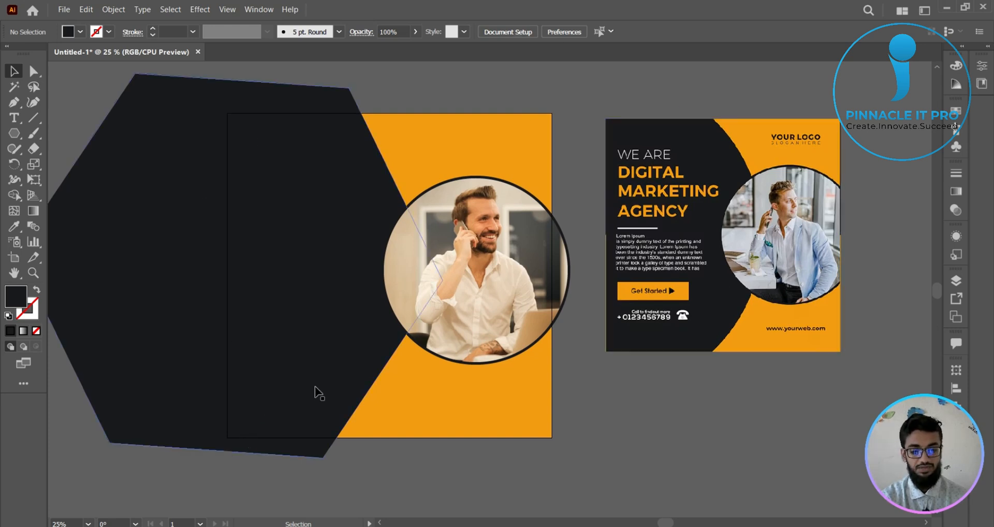
drag(641, 381, 641, 385)
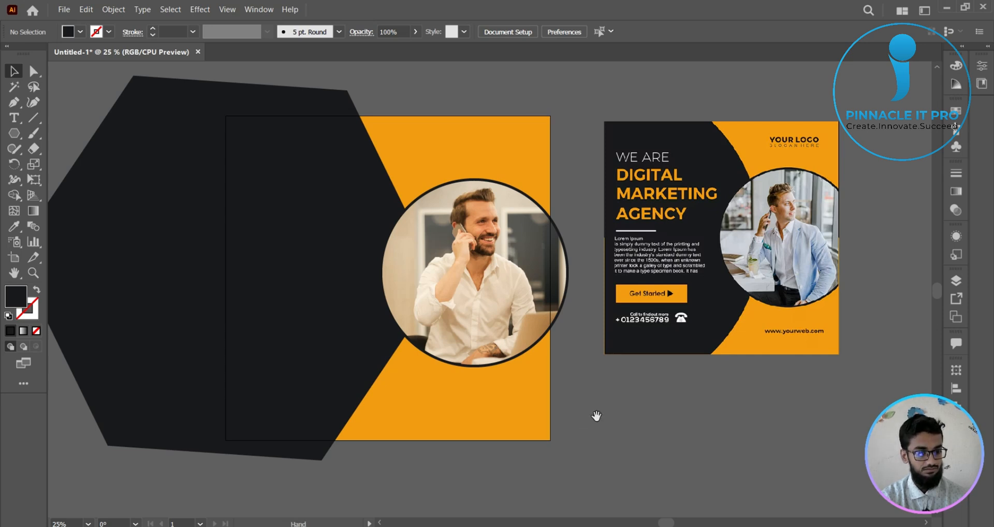
drag(595, 415, 620, 406)
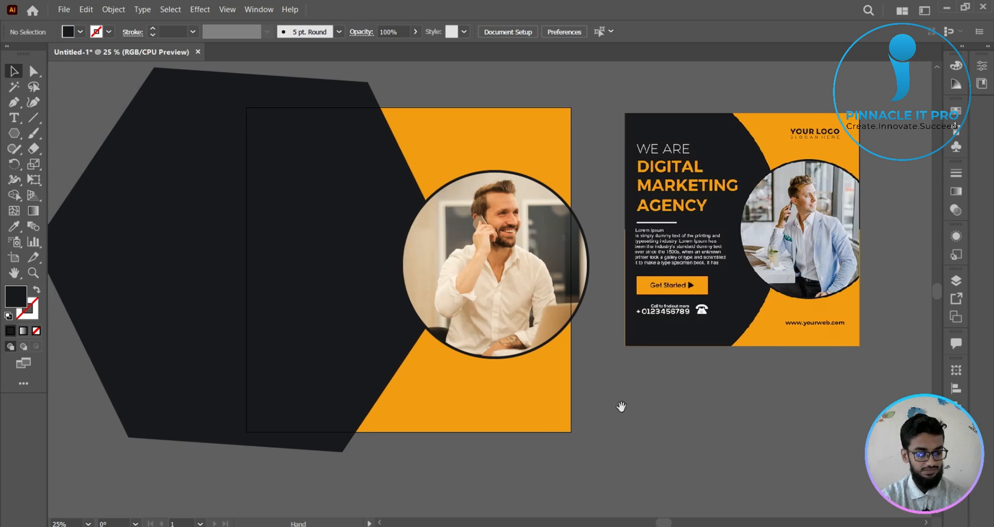
- Draw a rectangle over the reference poster's Get Started button and fill it with the orange sampled from the reference background
click(14, 133)
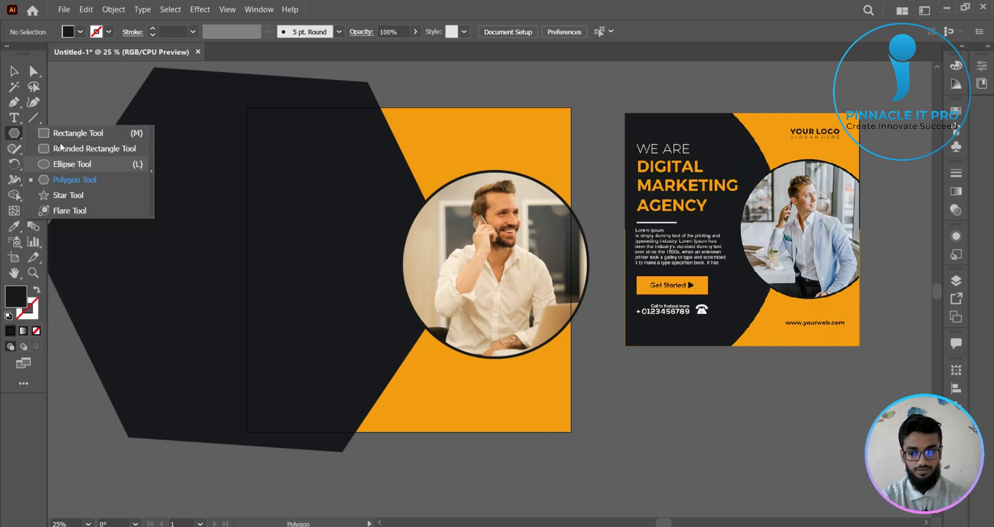
click(67, 134)
scroll(657, 313, up, 2)
drag(750, 324, 502, 451)
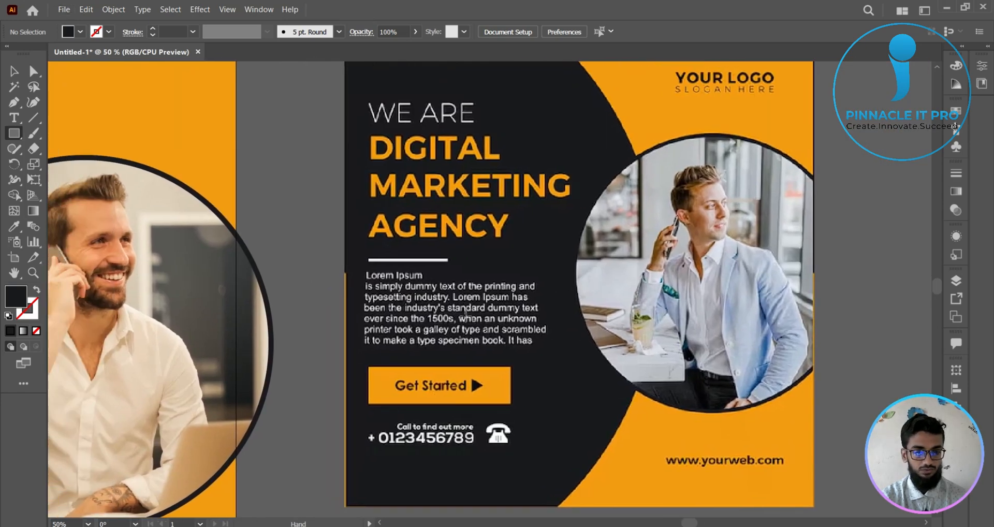
drag(443, 319, 435, 269)
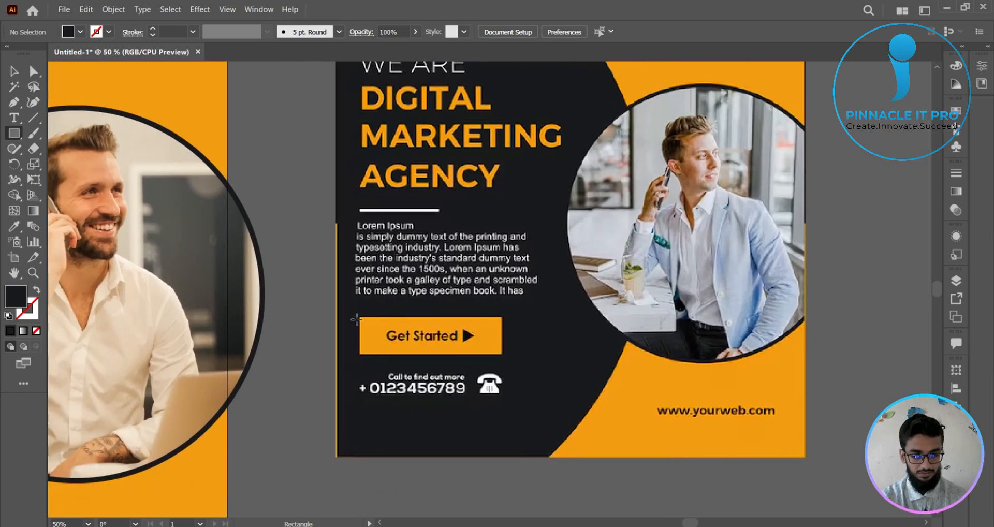
drag(359, 317, 502, 354)
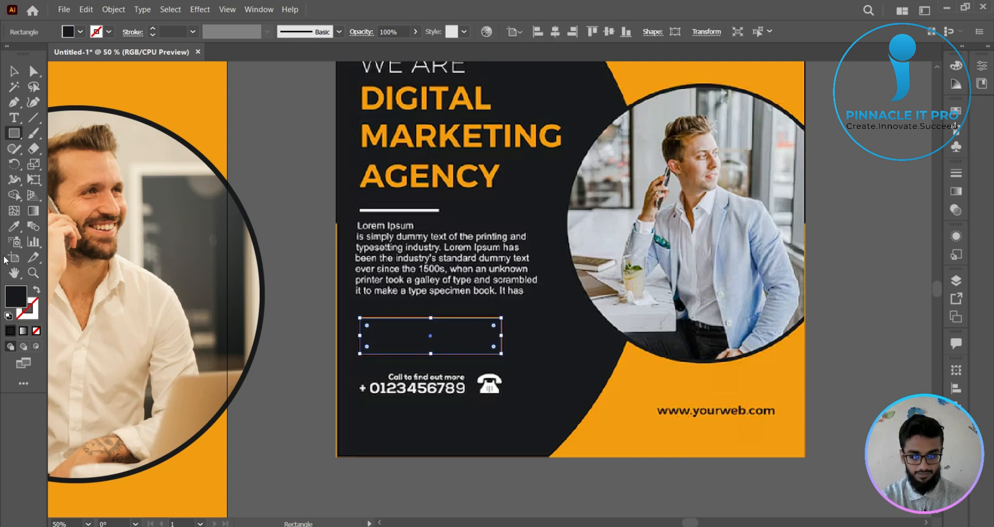
click(14, 227)
click(626, 405)
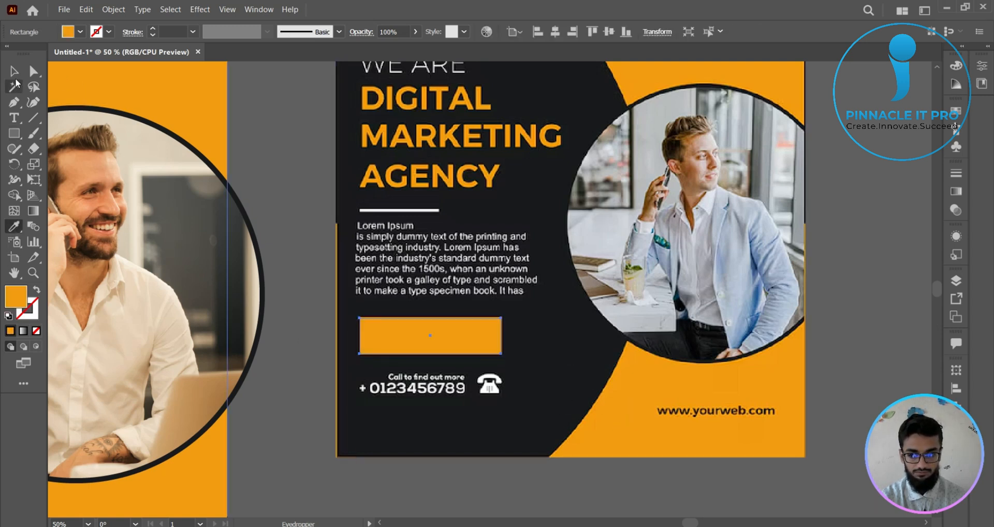
- Draw a thin rectangle over the divider line beneath AGENCY on the reference poster
key(m)
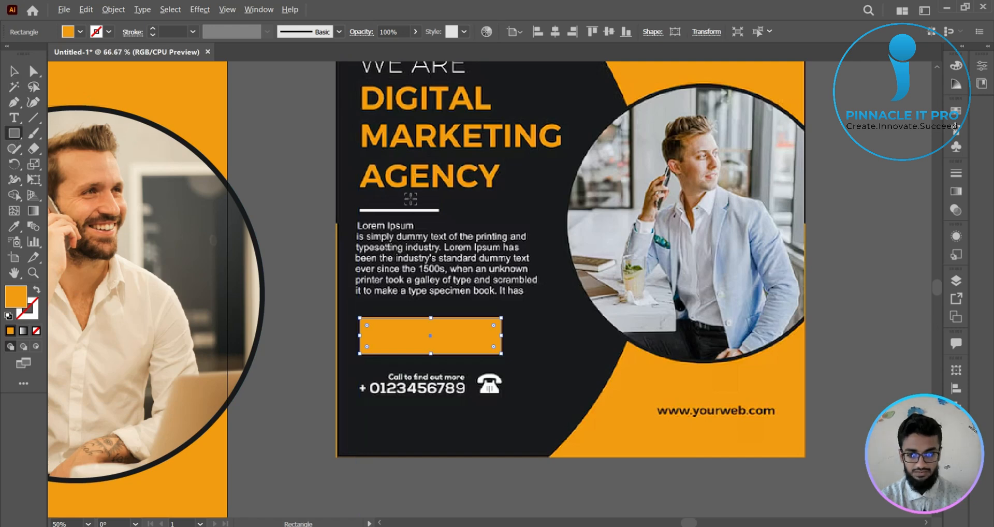
scroll(411, 199, up, 3)
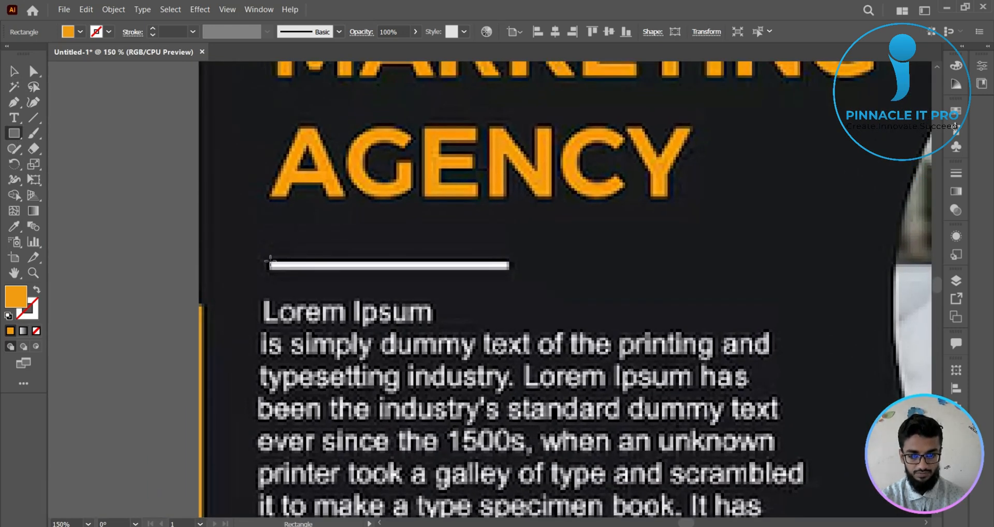
drag(270, 261, 511, 268)
key(v)
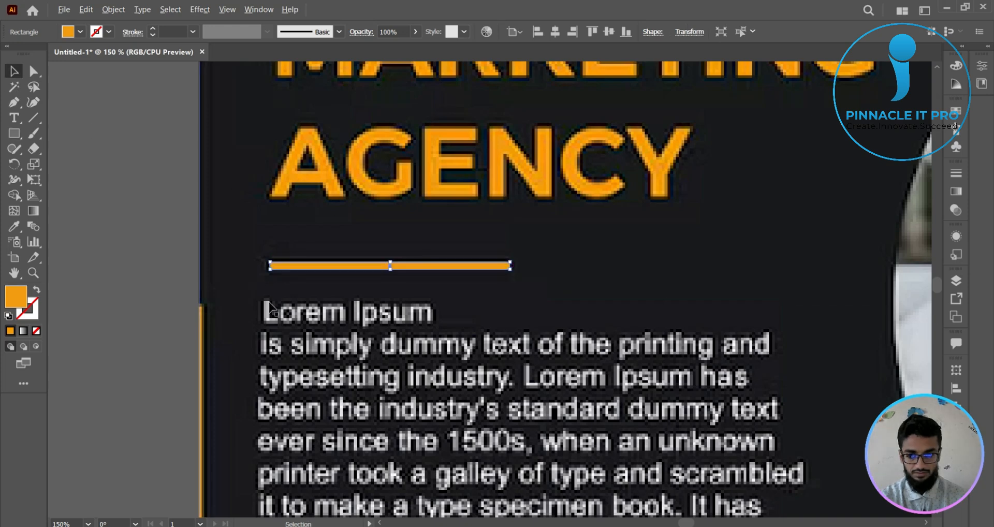
- Fill the thin divider rectangle with white
scroll(269, 306, down, 3)
drag(423, 287, 503, 118)
scroll(409, 291, down, 1)
drag(357, 364, 520, 422)
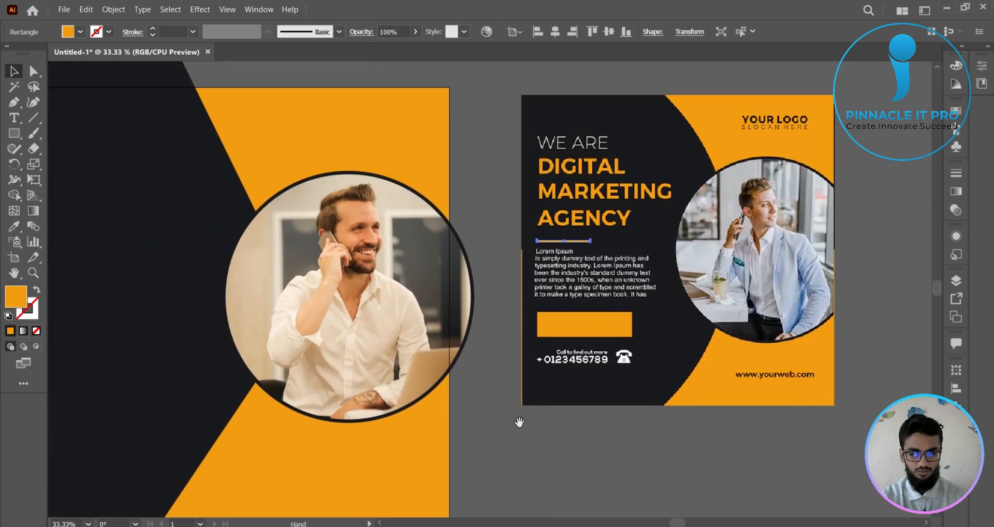
click(14, 226)
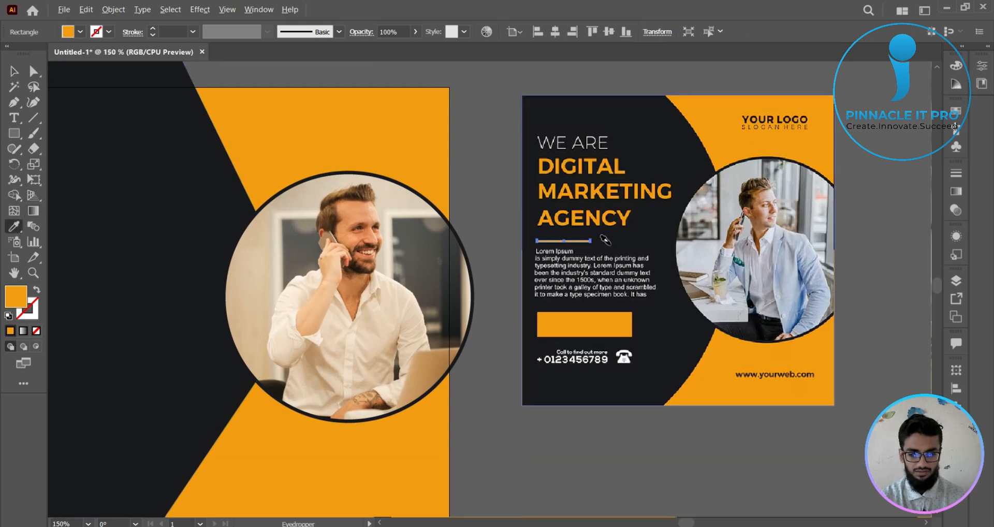
scroll(610, 245, up, 4)
drag(704, 281, 641, 270)
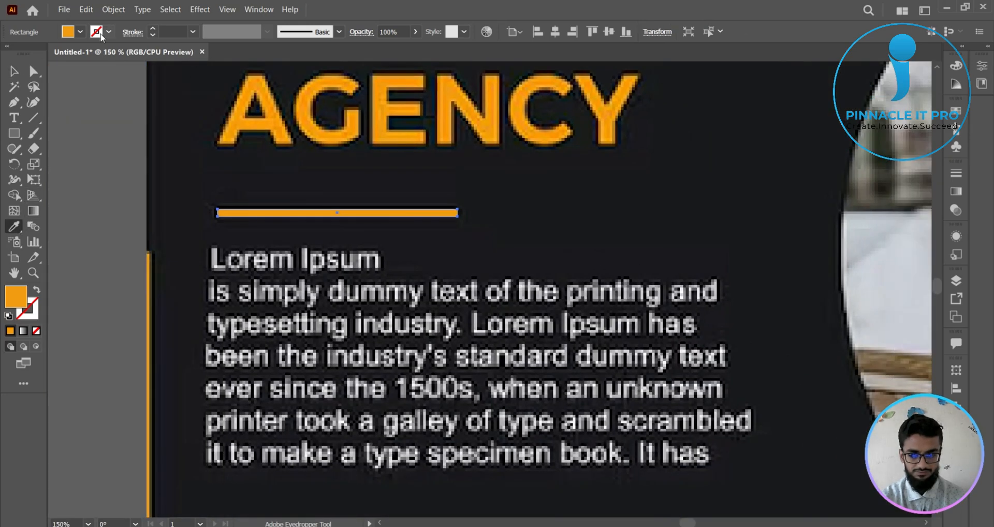
click(80, 32)
click(27, 56)
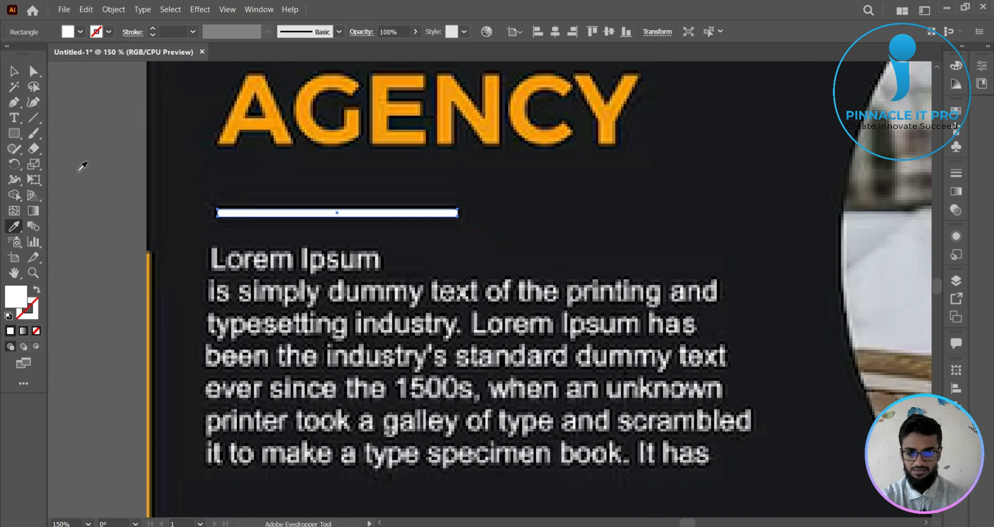
- Move the orange button rectangle and the white divider together from the reference onto the lower part of the new poster's dark hexagon
scroll(85, 185, down, 3)
drag(88, 186, 547, 226)
scroll(346, 204, down, 1)
scroll(433, 180, down, 1)
scroll(467, 176, down, 1)
scroll(499, 166, up, 1)
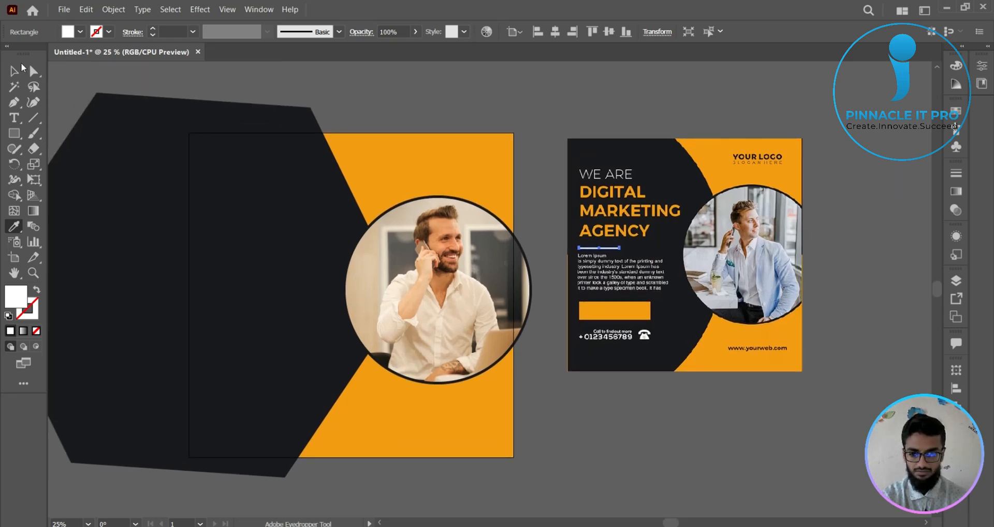
click(21, 67)
click(360, 104)
click(635, 311)
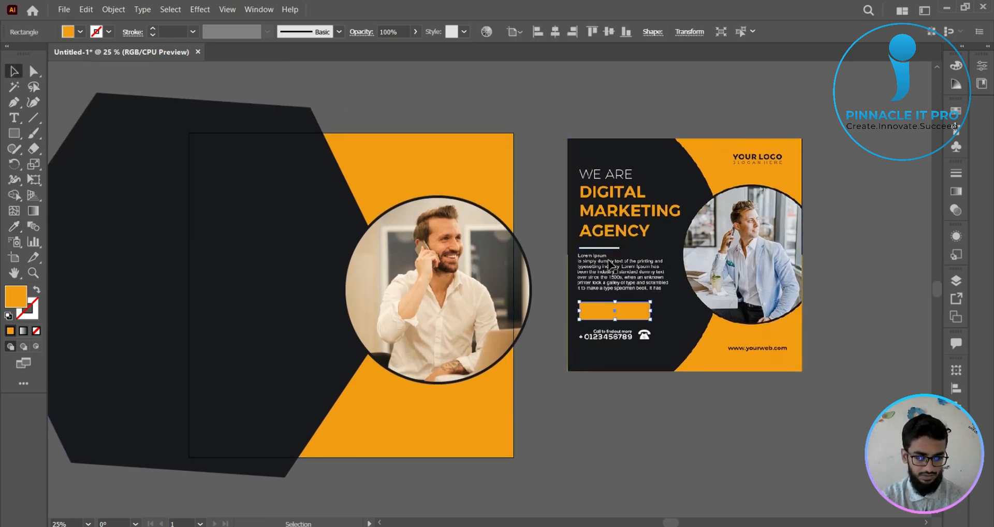
shift+click(611, 264)
drag(634, 317, 276, 410)
click(601, 430)
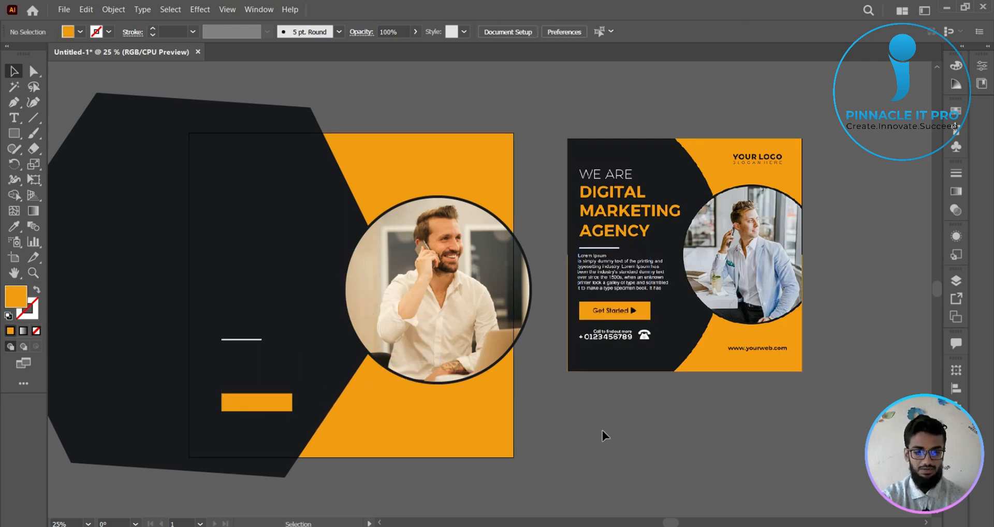
drag(342, 265, 408, 237)
drag(413, 136, 384, 148)
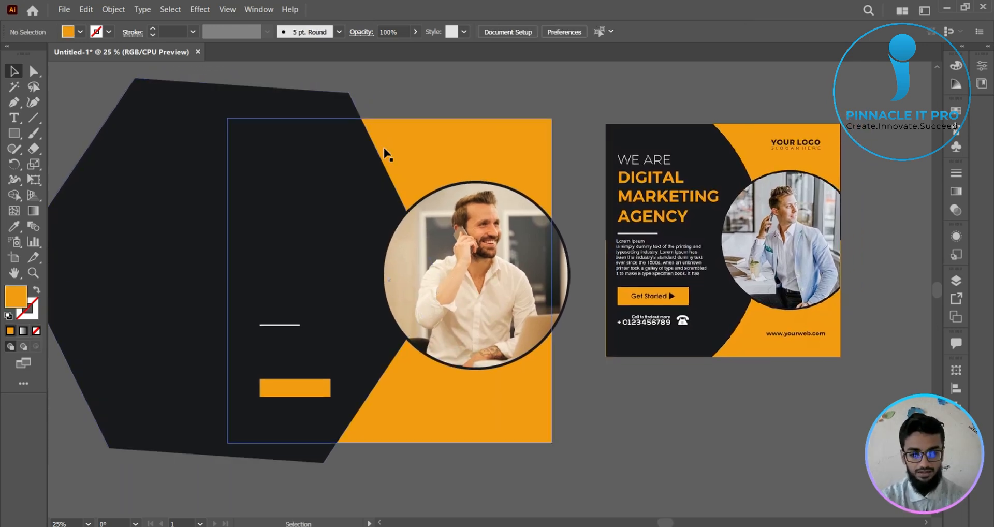
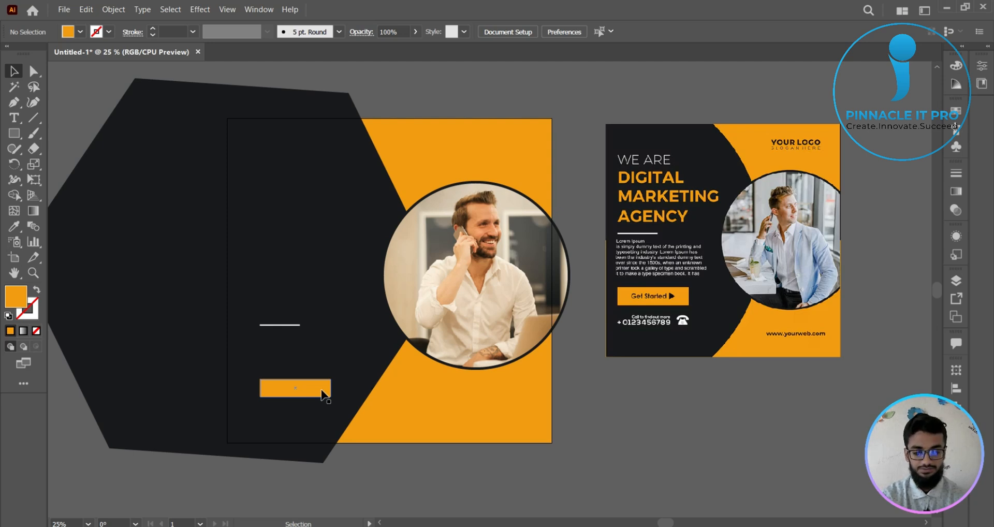
- Move the orange button rectangle and the white divider off the new poster onto the empty canvas below the reference
drag(322, 396, 708, 437)
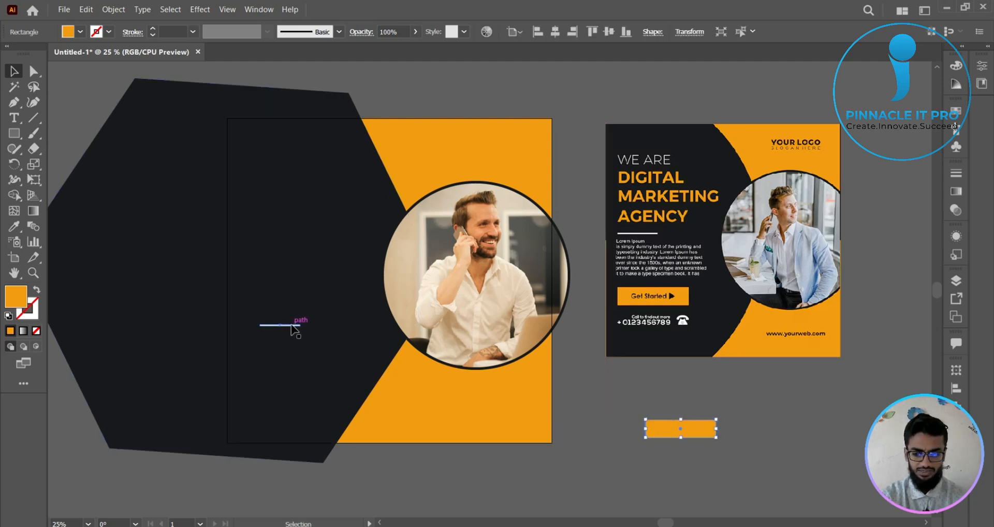
drag(291, 325, 664, 387)
click(611, 363)
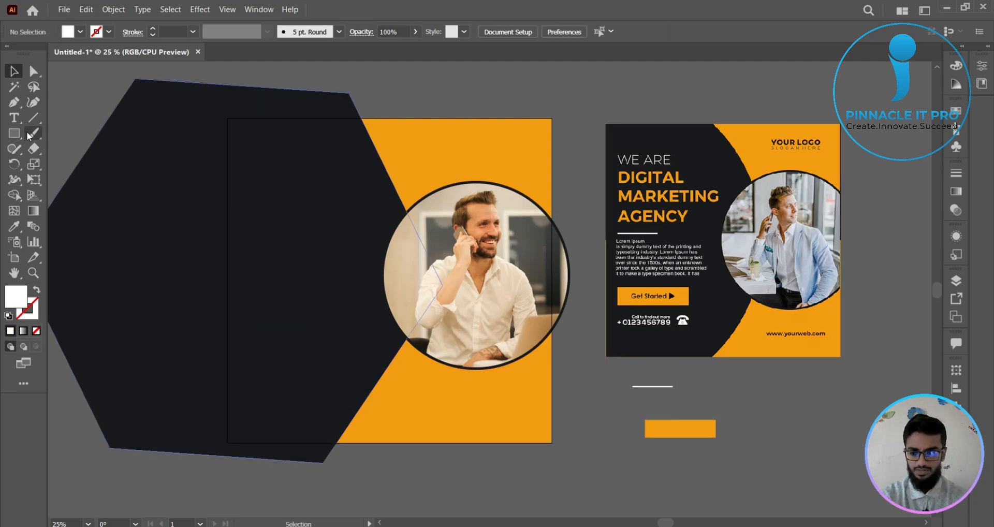
- Draw a white rectangle covering the new poster's whole artboard, on top of the hexagon, circle and photo
drag(14, 134, 63, 134)
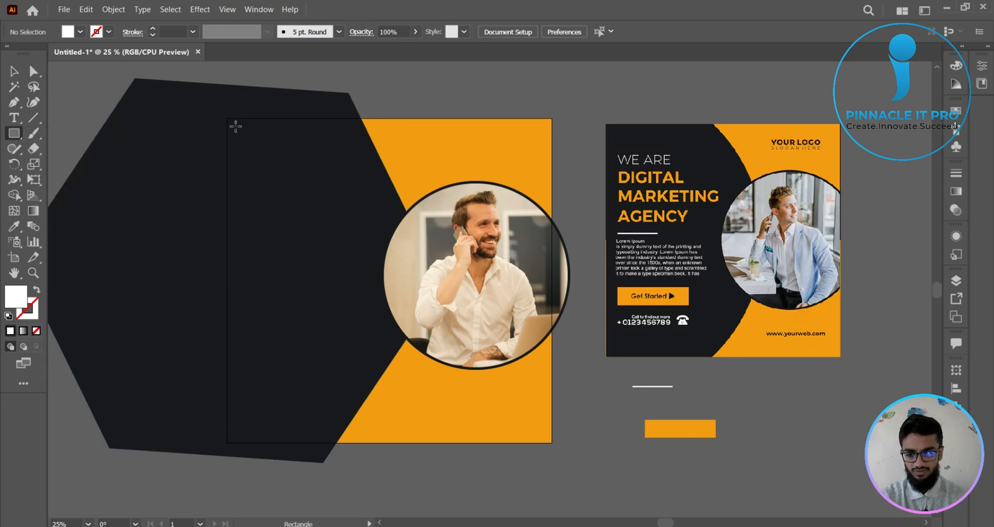
mouse_move(229, 118)
mouse_down()
mouse_move(482, 337)
mouse_move(513, 412)
mouse_up()
key(ctrl+z)
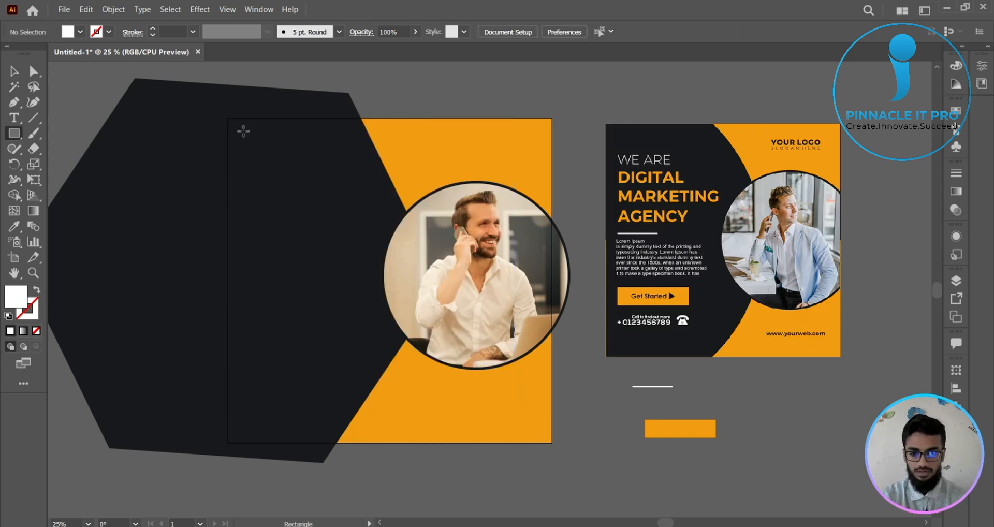
drag(227, 118, 551, 440)
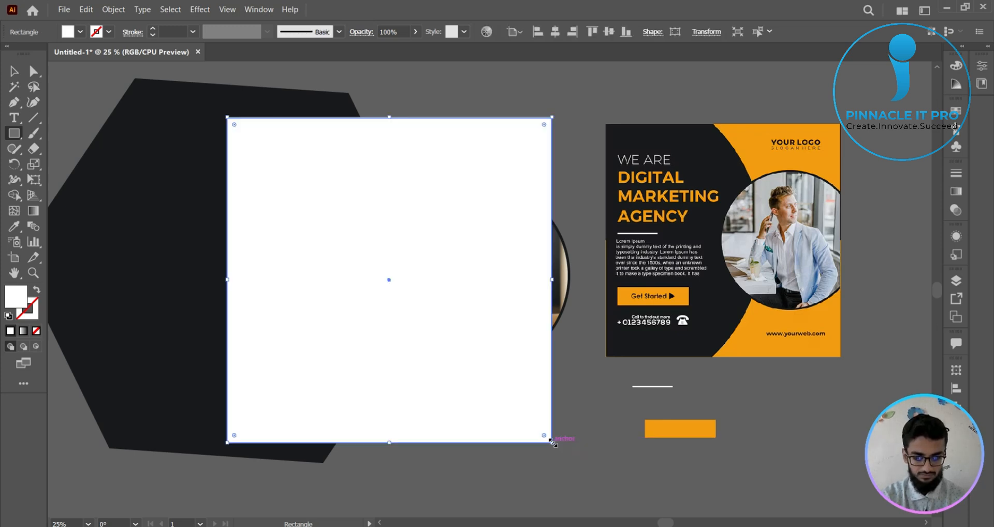
- Try to clip the hexagon, circle and photo to the white artboard-sized rectangle with a clipping mask
click(14, 72)
drag(106, 89, 546, 474)
right_click(439, 296)
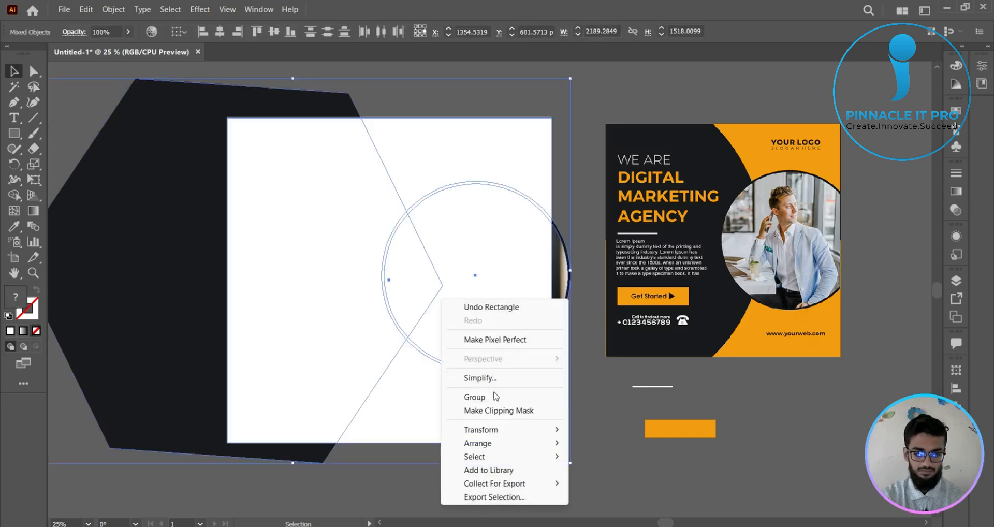
click(503, 411)
click(595, 436)
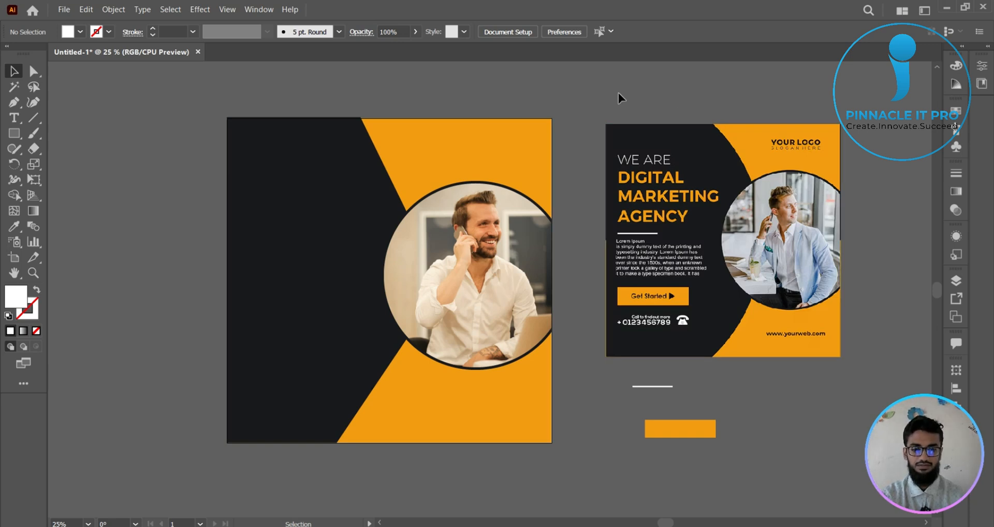
click(398, 171)
key(ctrl+z)
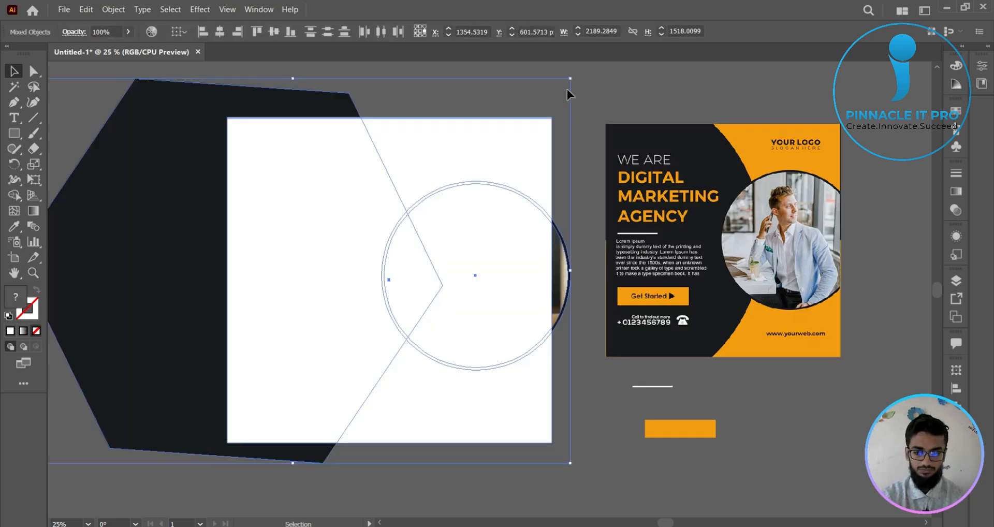
- Lower the white rectangle's upper edge until it lines up with the artboard's upper edge
click(539, 94)
scroll(440, 125, up, 3)
drag(437, 96, 534, 148)
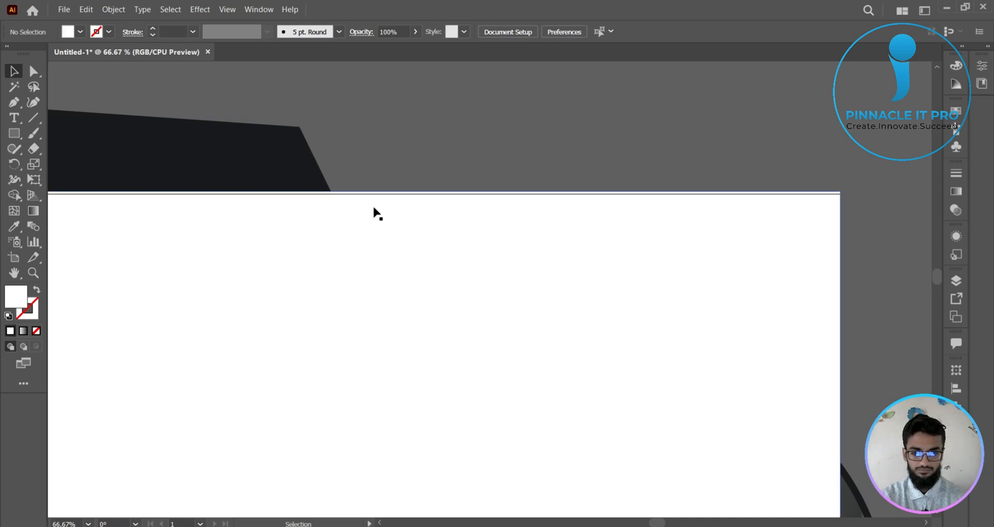
scroll(373, 213, up, 3)
click(443, 322)
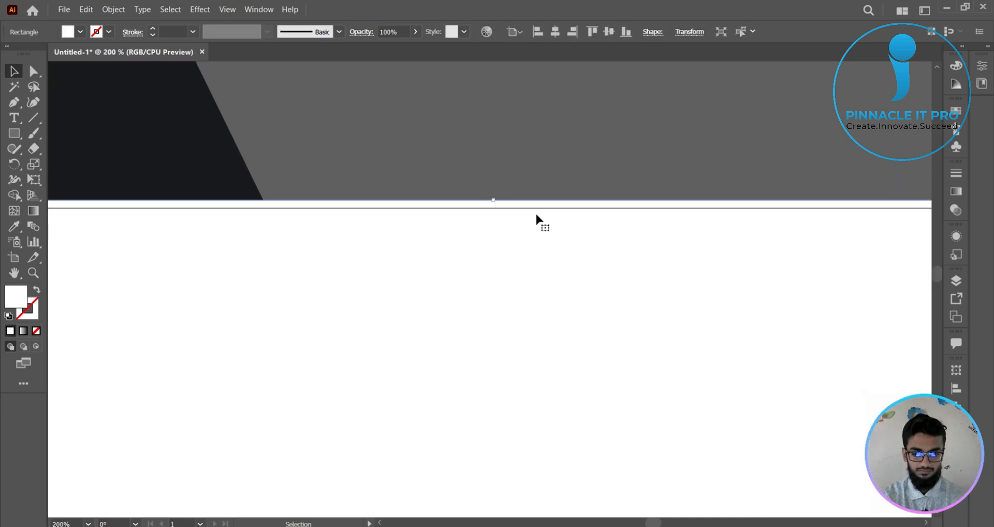
scroll(535, 212, up, 3)
drag(442, 145, 455, 176)
click(495, 120)
scroll(540, 248, down, 3)
scroll(490, 164, down, 2)
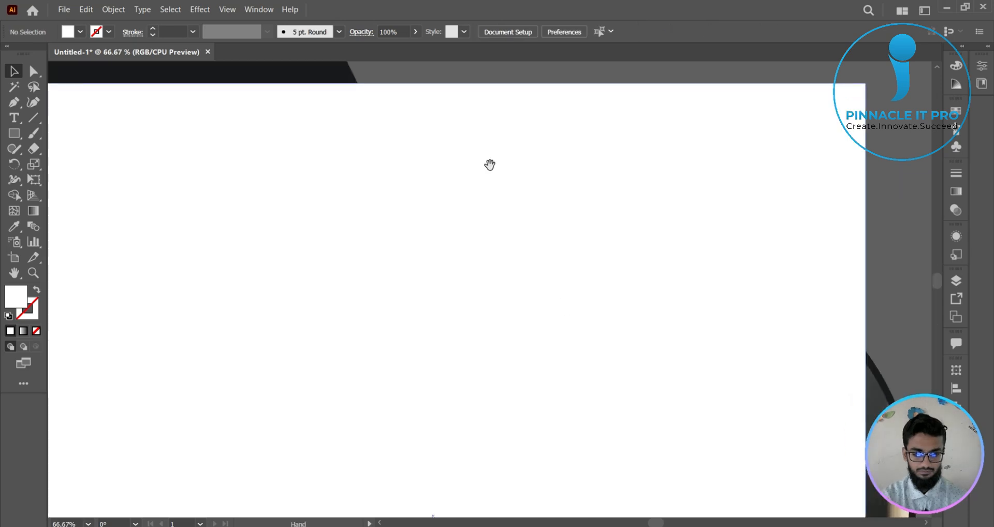
- Select the poster's shapes and photo with the white rectangle and make a clipping mask that trims them to the artboard
scroll(534, 221, down, 3)
drag(534, 221, 579, 321)
scroll(518, 217, up, 2)
drag(382, 276, 568, 497)
right_click(442, 329)
click(489, 233)
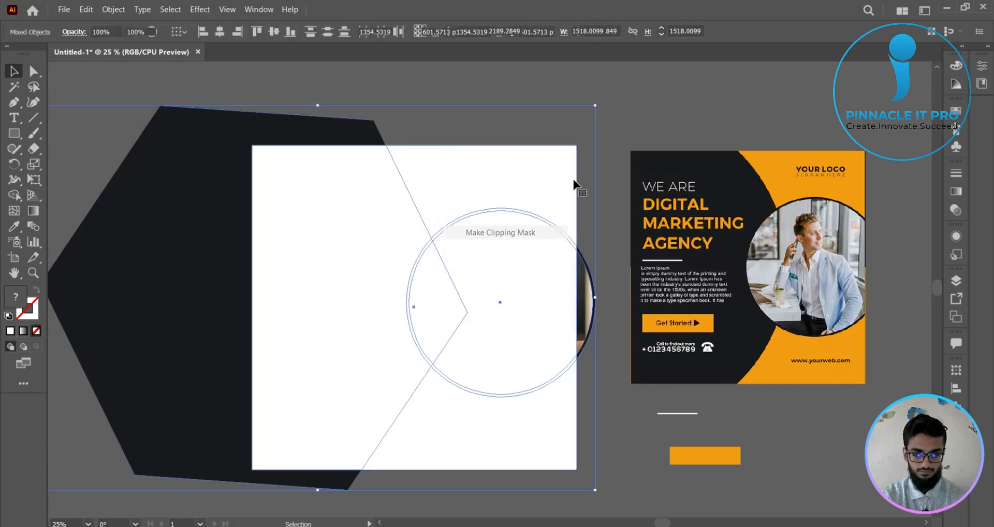
click(595, 120)
drag(596, 119, 568, 116)
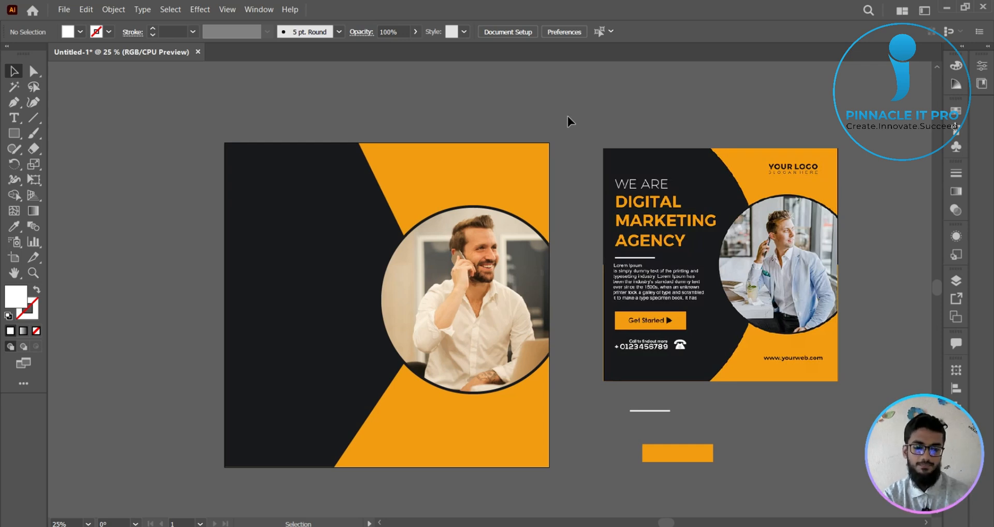
scroll(567, 116, down, 2)
drag(567, 116, 539, 101)
scroll(455, 201, up, 2)
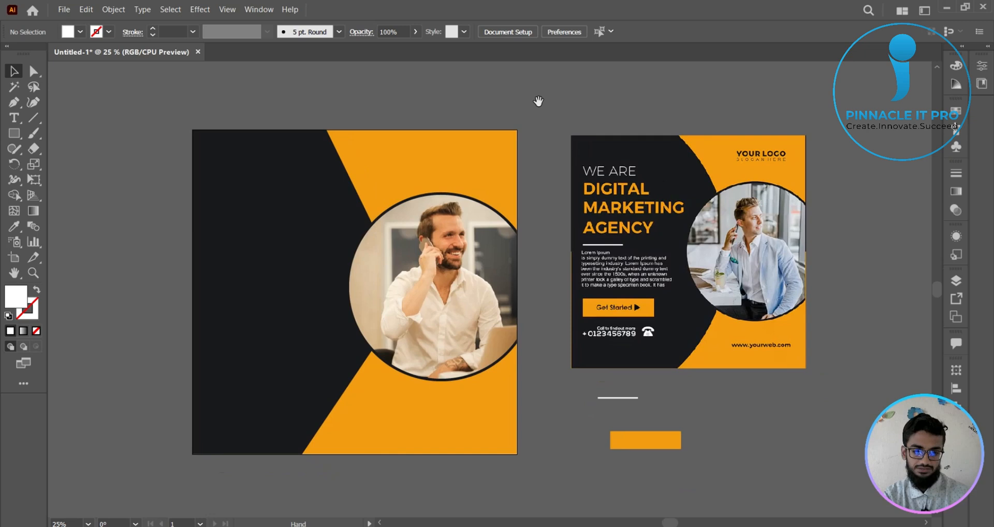
- Add the text WE ARE at 48 pt on the upper part of the new poster's dark shape
click(14, 117)
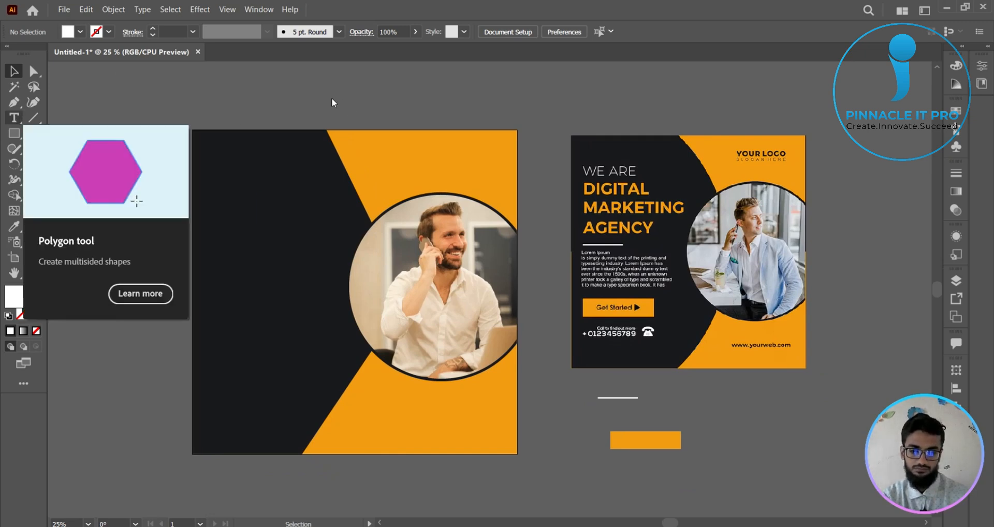
click(239, 193)
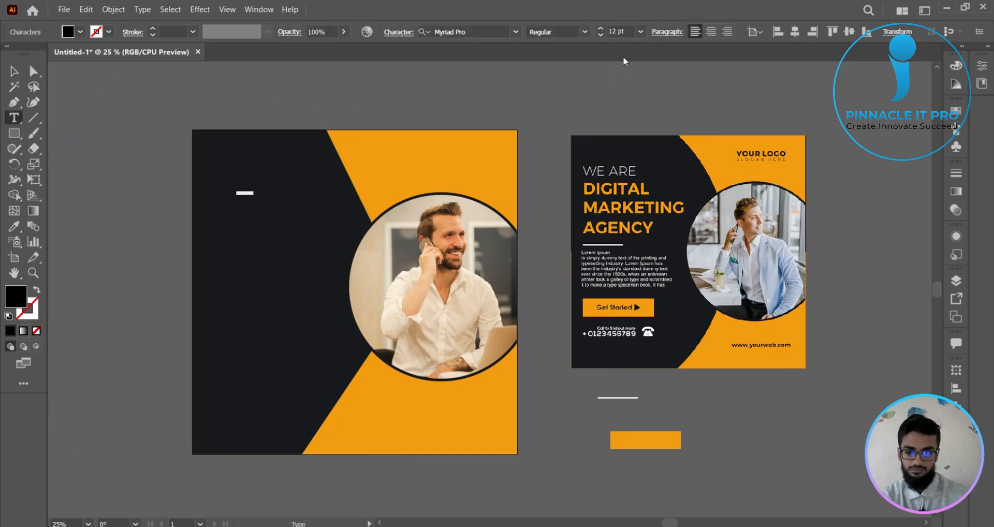
click(640, 32)
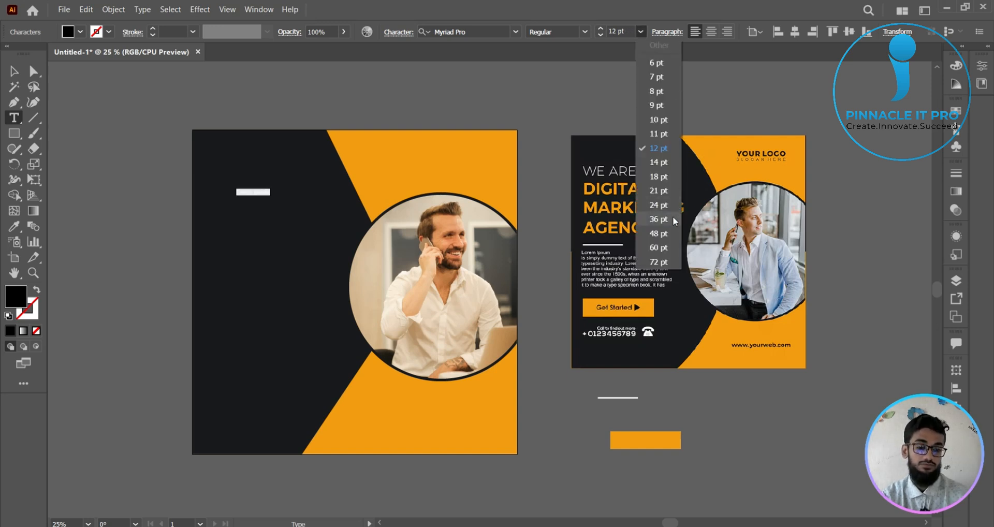
click(658, 240)
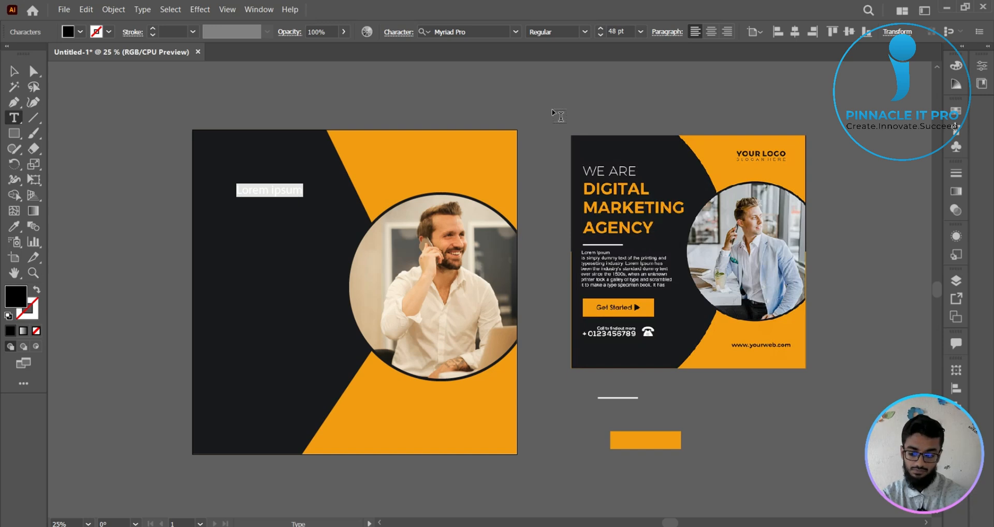
text(WE ARE)
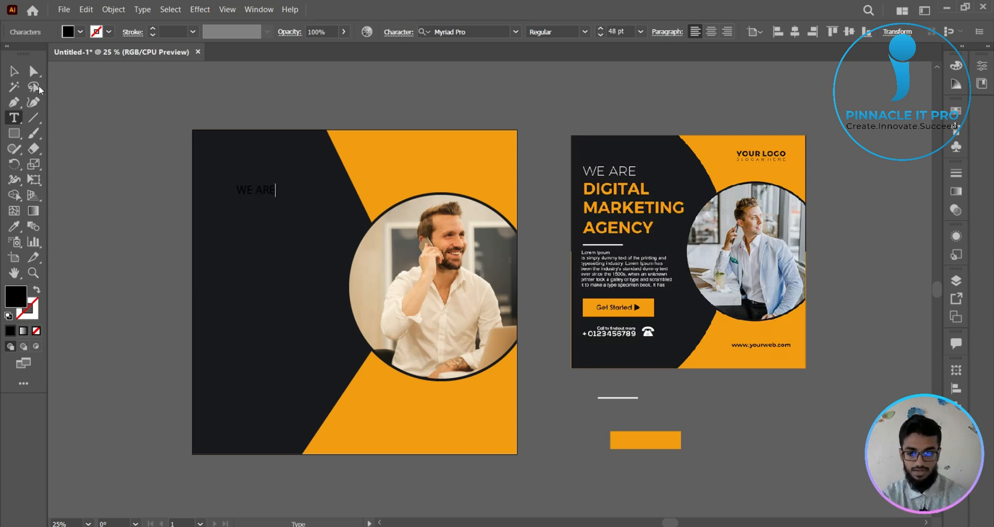
click(14, 73)
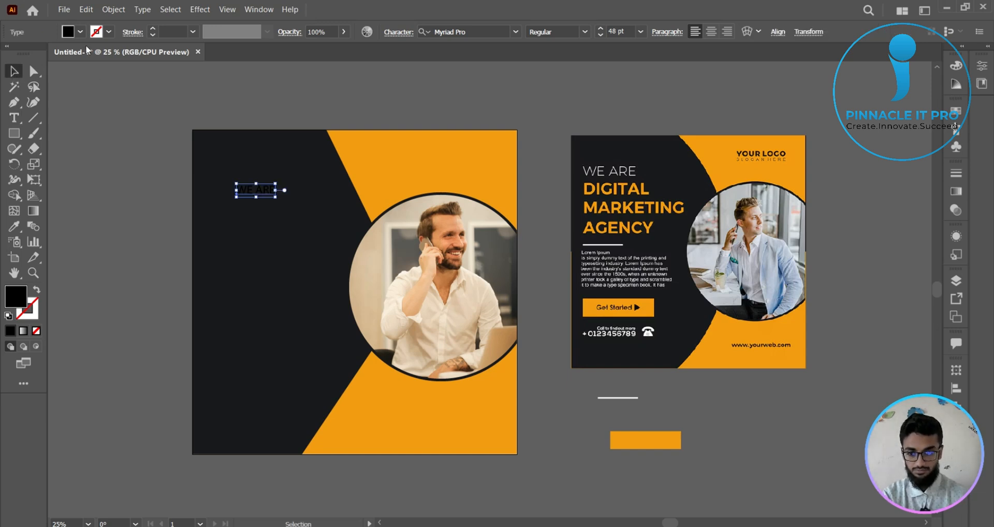
- Fill the WE ARE text with white
click(80, 32)
click(26, 55)
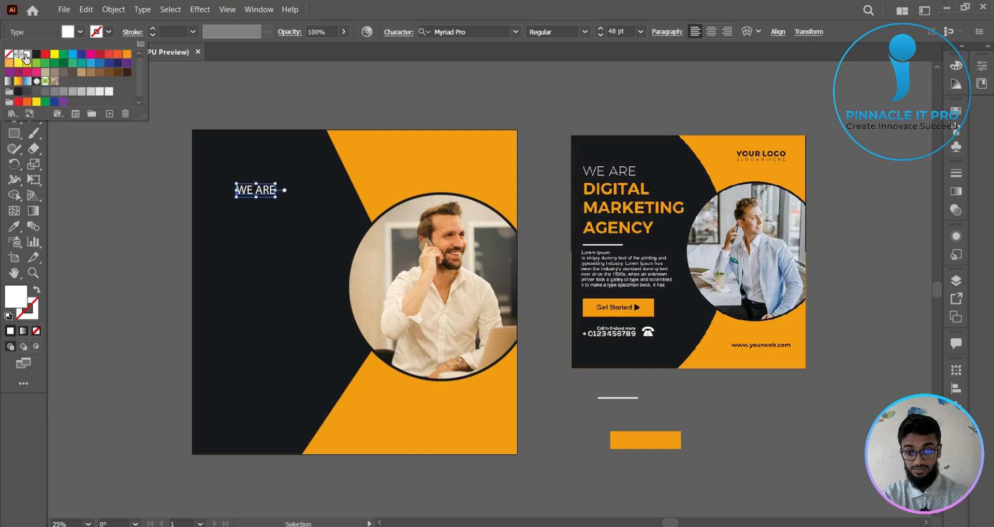
click(259, 87)
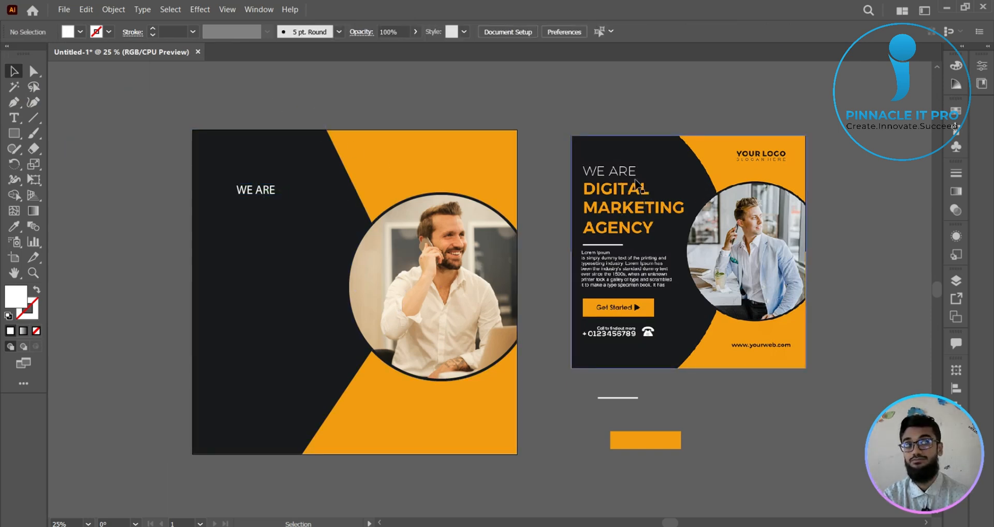
- Fill the WE ARE text with a light gray swatch
click(264, 192)
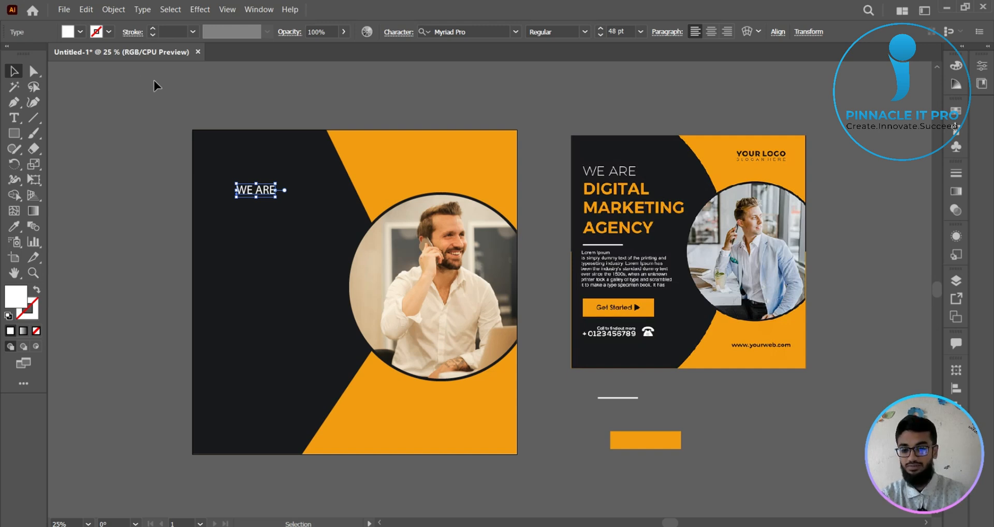
click(81, 32)
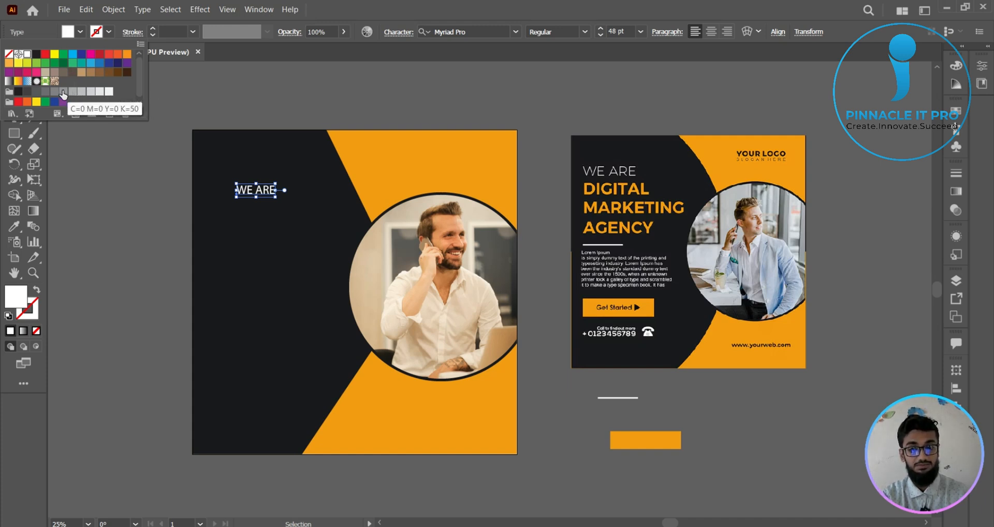
click(89, 92)
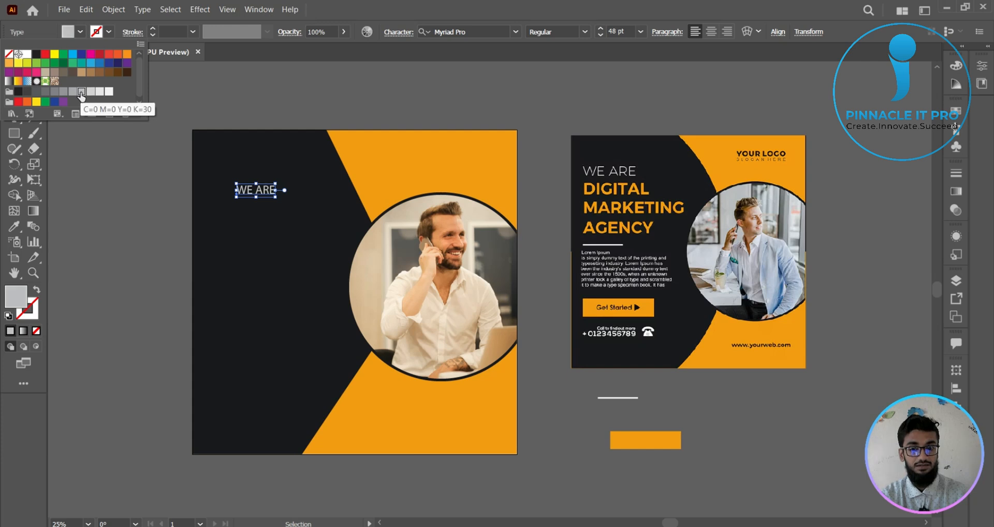
click(325, 115)
click(332, 108)
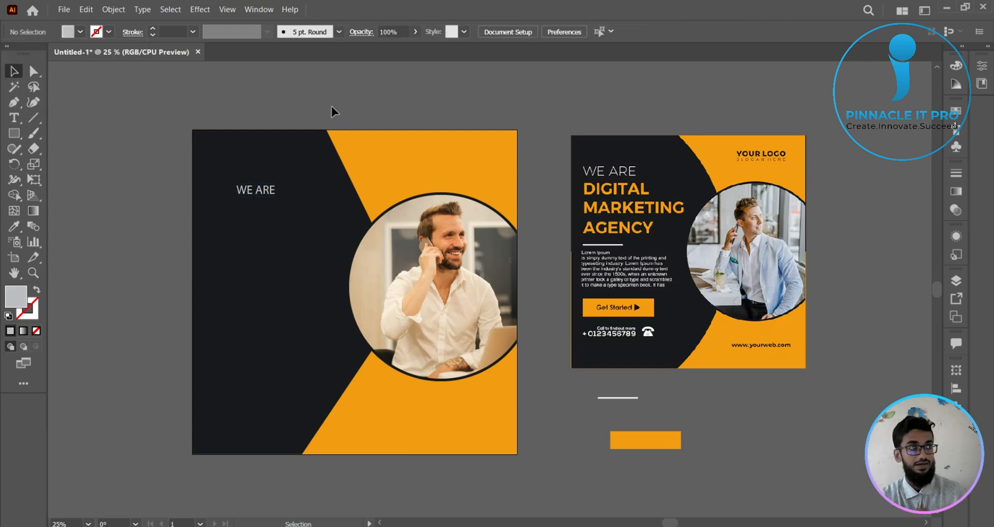
- Compare the WE ARE text's typeface, size and colour with the same line on the reference poster
click(262, 194)
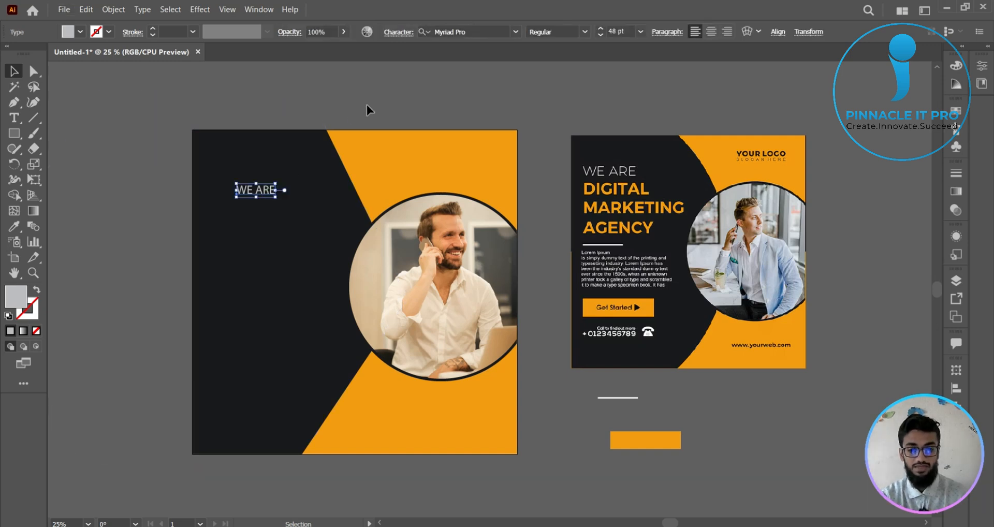
scroll(367, 105, up, 1)
drag(368, 107, 400, 74)
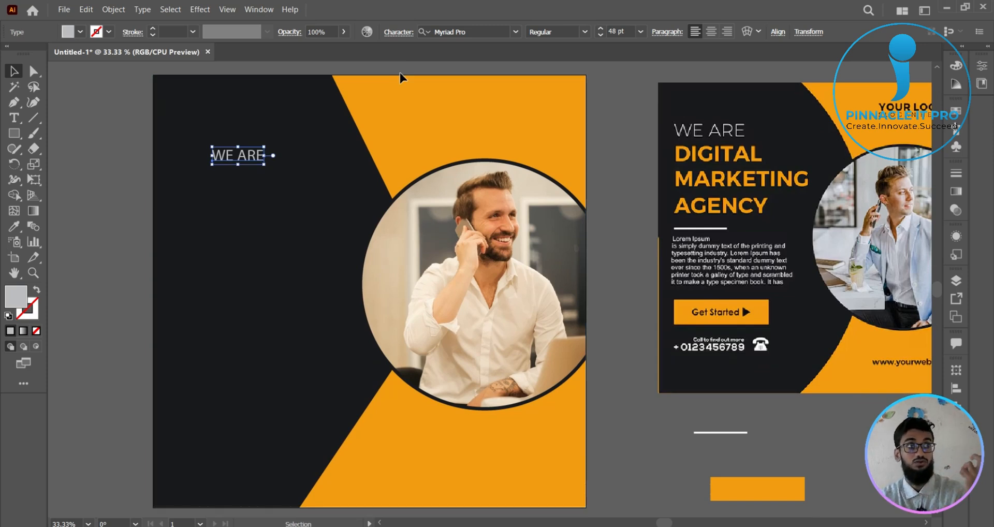
click(601, 108)
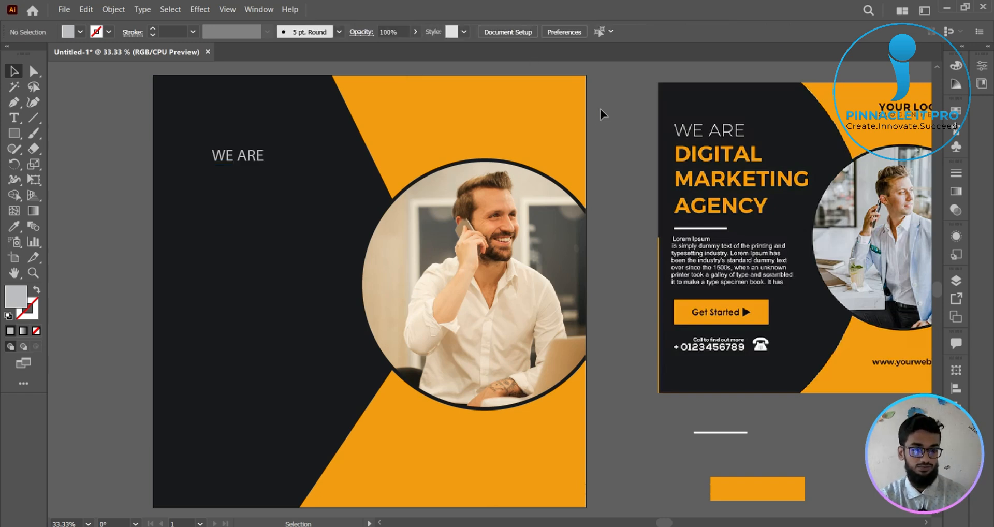
drag(601, 109, 585, 113)
click(778, 153)
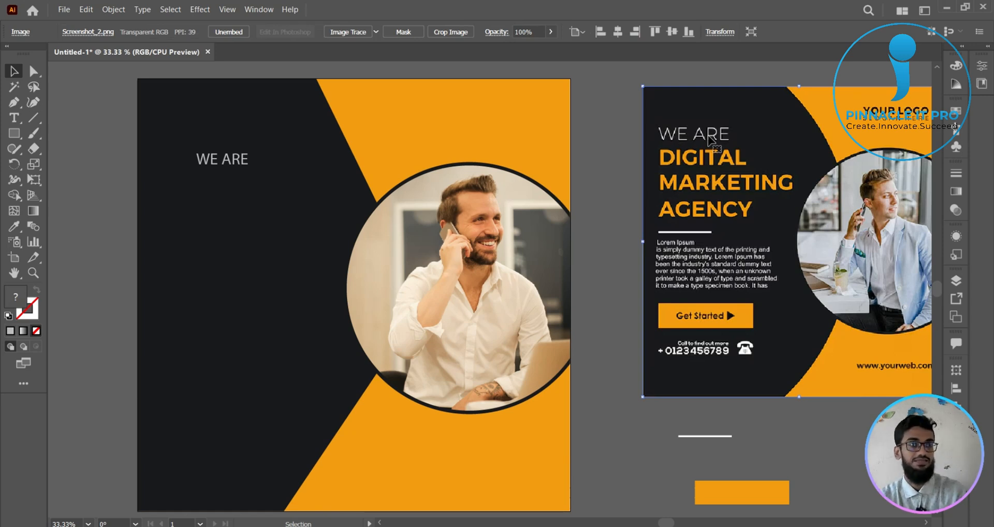
click(606, 134)
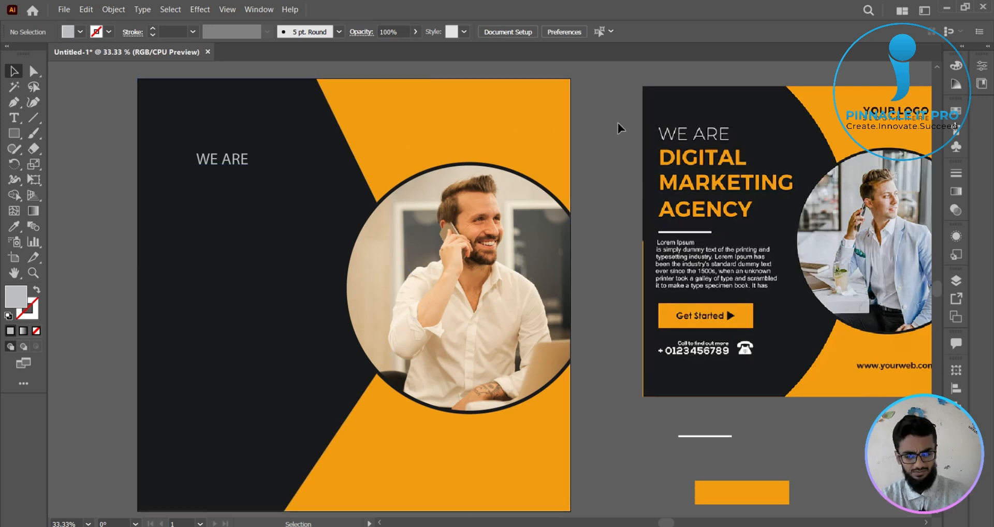
drag(619, 143, 613, 135)
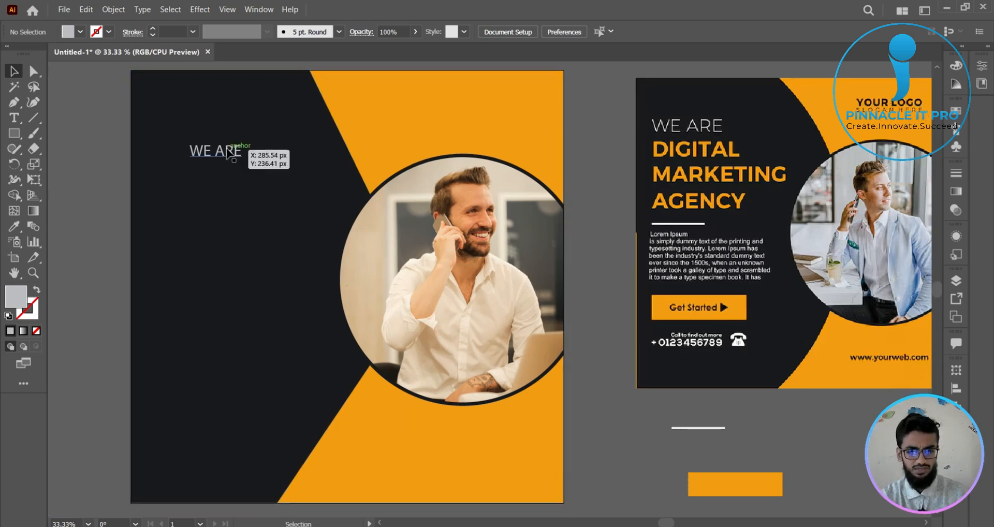
- Set the WE ARE text to Montserrat Light and move it closer to the new poster's upper-left corner
click(236, 155)
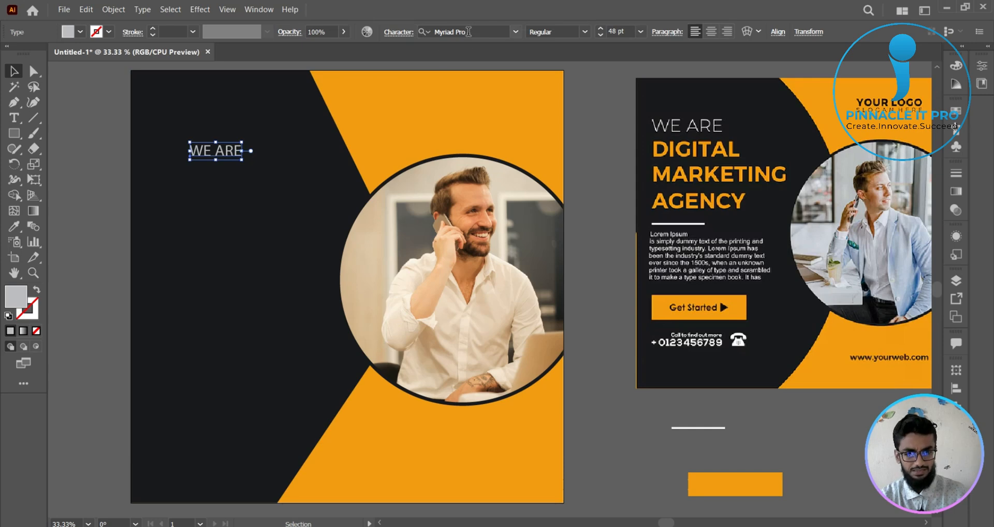
click(468, 31)
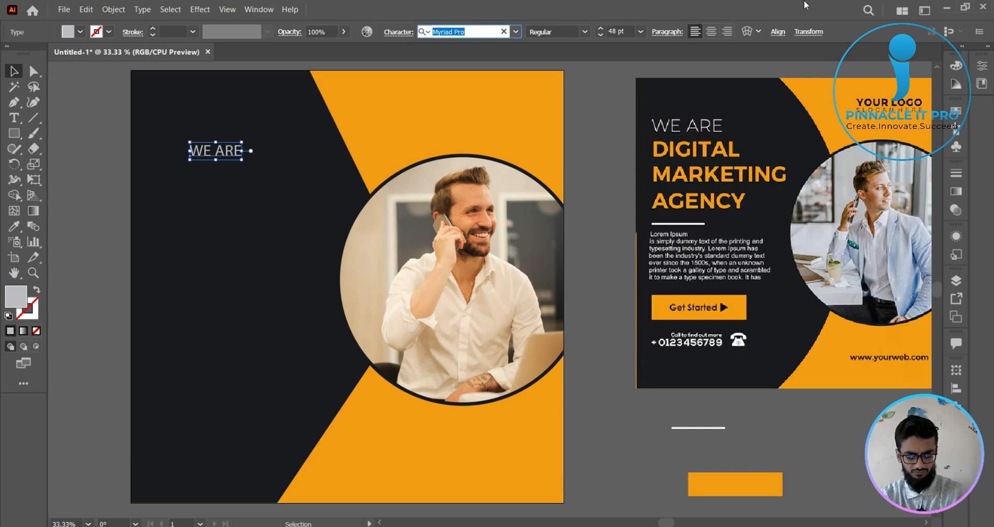
text(MONT)
key(Down)
key(Down)
key(Down)
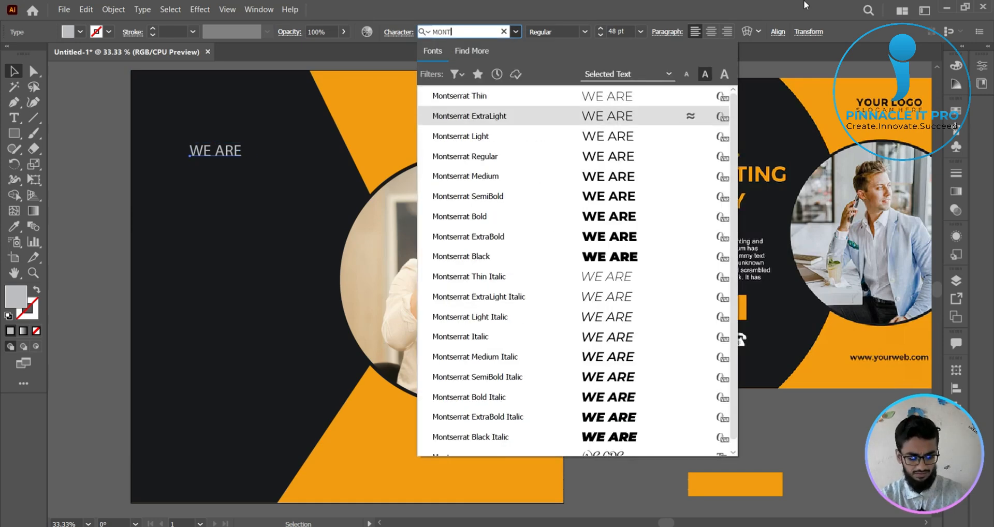
key(Up)
key(Return)
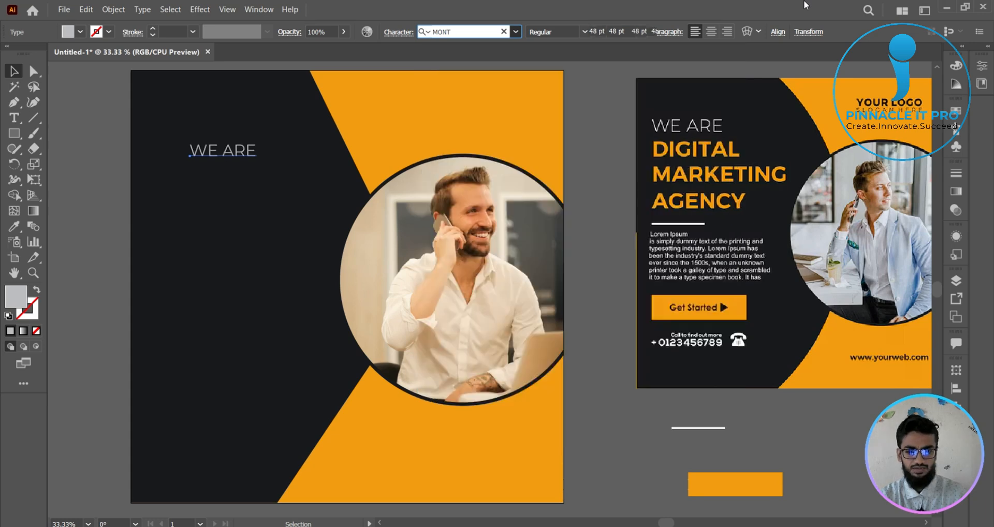
click(96, 151)
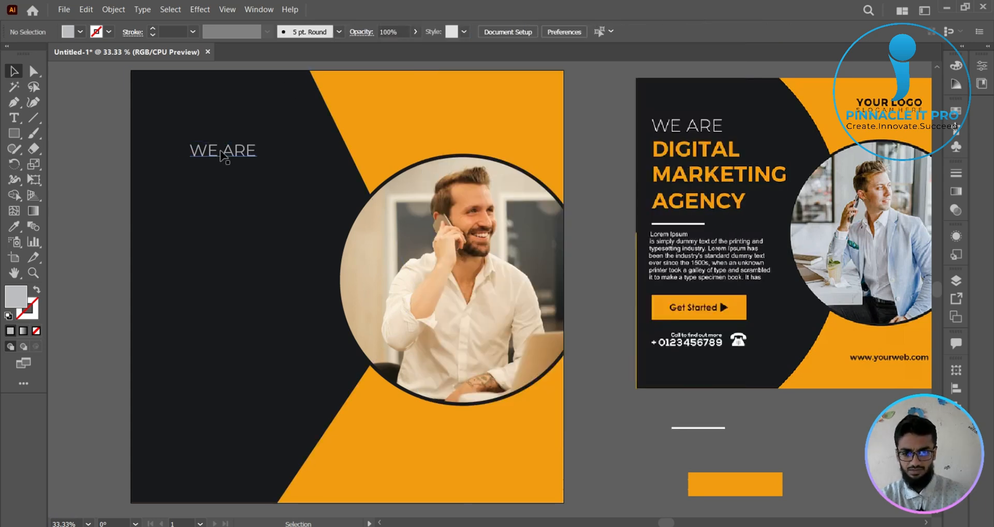
drag(222, 153, 205, 118)
click(117, 175)
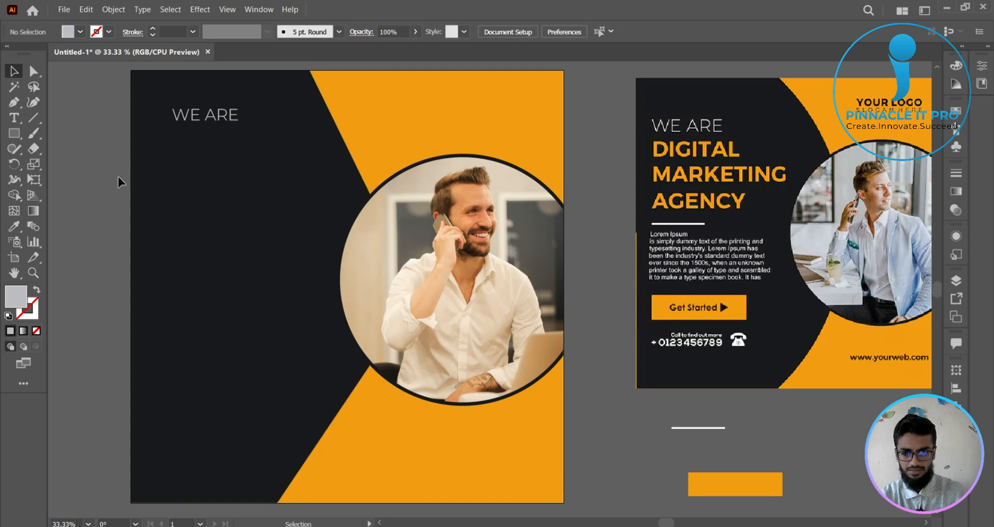
- Show the rulers and place four margin guides about 100 px inside the new poster's edges
scroll(119, 176, down, 1)
drag(450, 214, 484, 201)
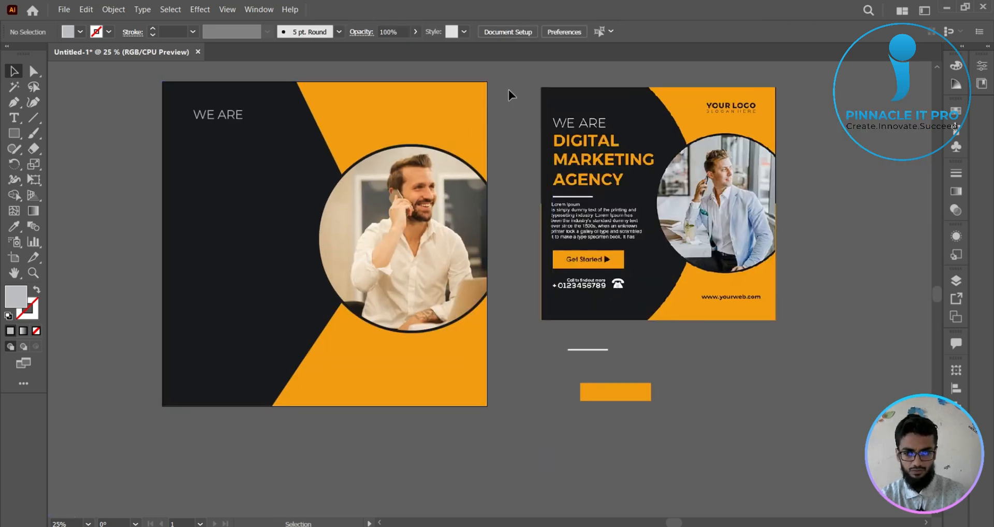
key(ctrl+r)
drag(489, 65, 500, 104)
drag(502, 67, 500, 378)
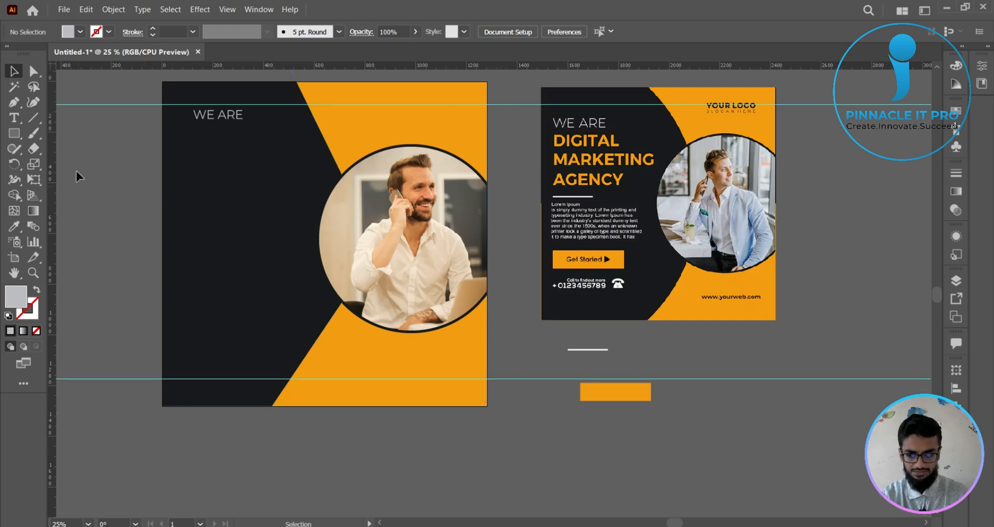
drag(52, 178, 188, 181)
drag(54, 189, 461, 221)
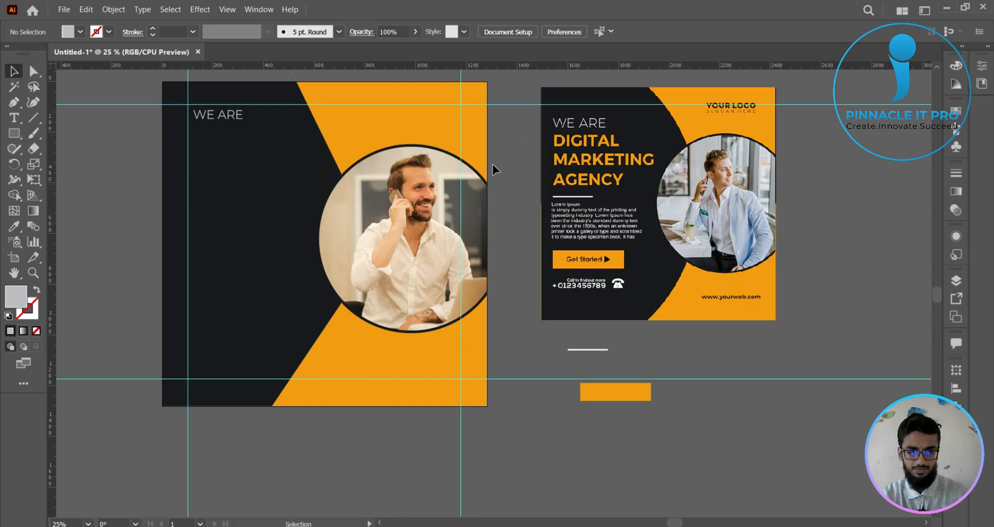
- Place matching gray squares of about 90 px in the new poster's two upper corners to check the margins
drag(483, 147, 480, 323)
scroll(296, 157, up, 2)
click(13, 134)
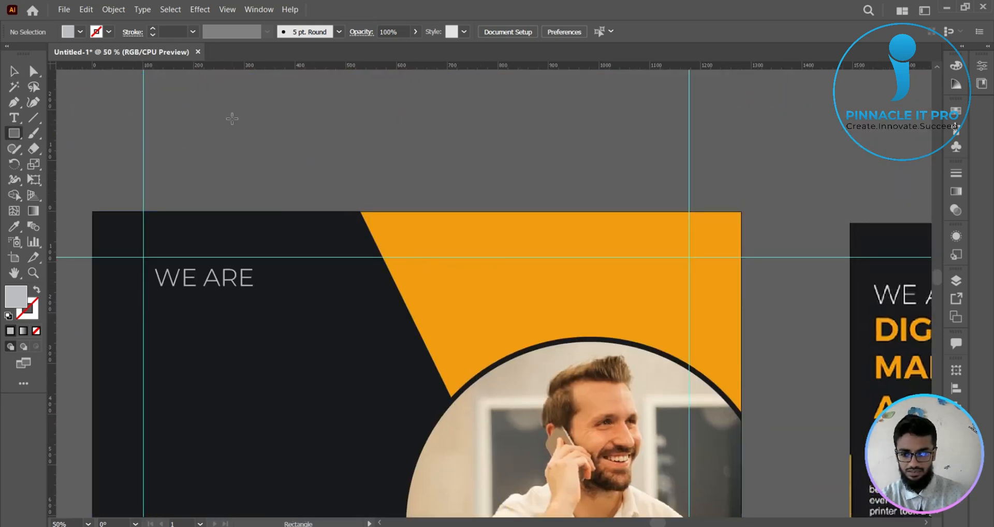
mouse_move(232, 118)
mouse_down()
mouse_move(256, 140)
mouse_move(110, 238)
mouse_move(145, 256)
mouse_move(692, 269)
mouse_move(735, 266)
mouse_move(757, 230)
mouse_up()
click(13, 72)
click(828, 158)
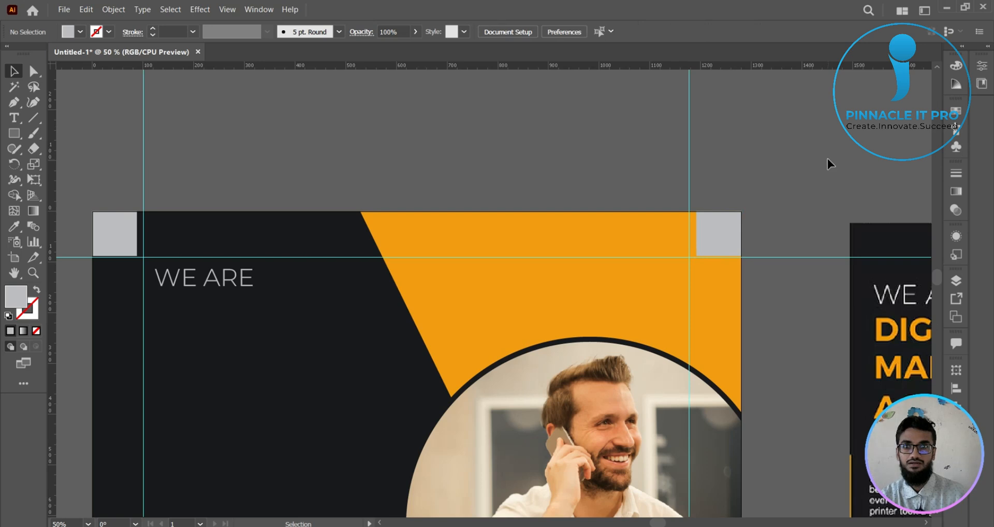
- Copy the two gray corner squares down to the new poster's lower corners
scroll(828, 158, down, 2)
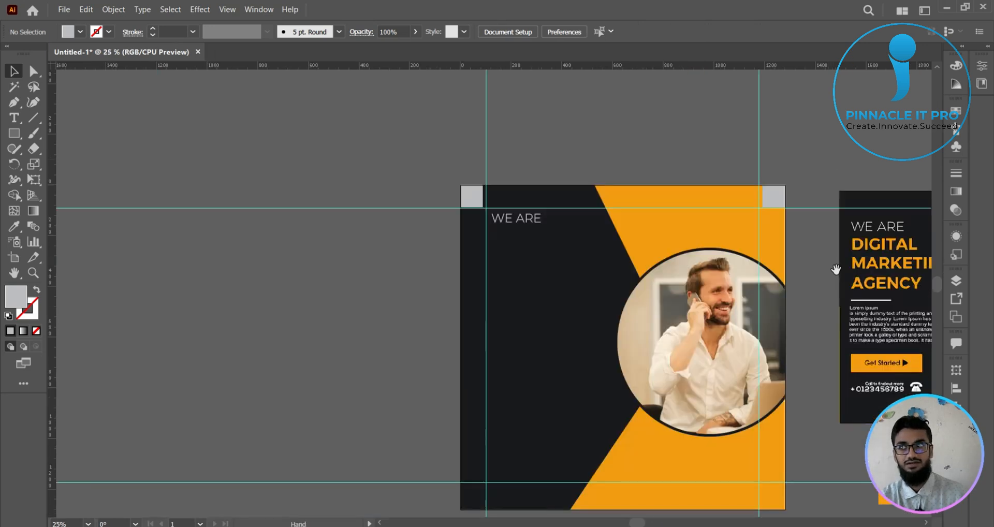
drag(835, 270, 640, 193)
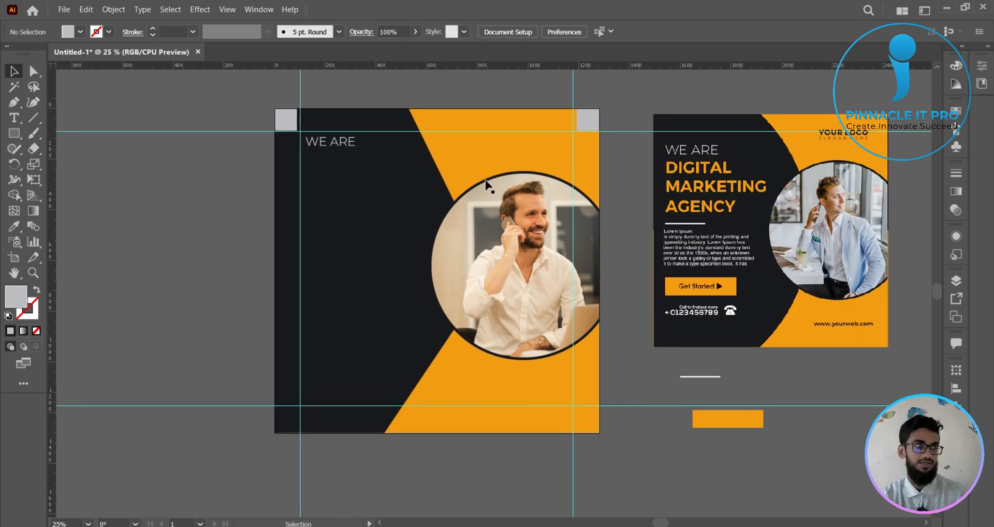
click(282, 126)
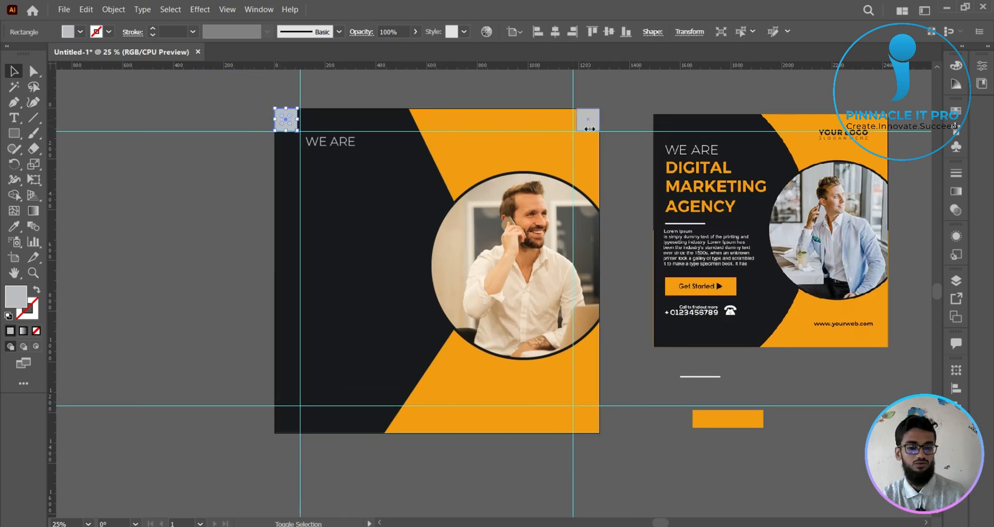
shift+click(587, 118)
drag(590, 120, 597, 430)
click(651, 452)
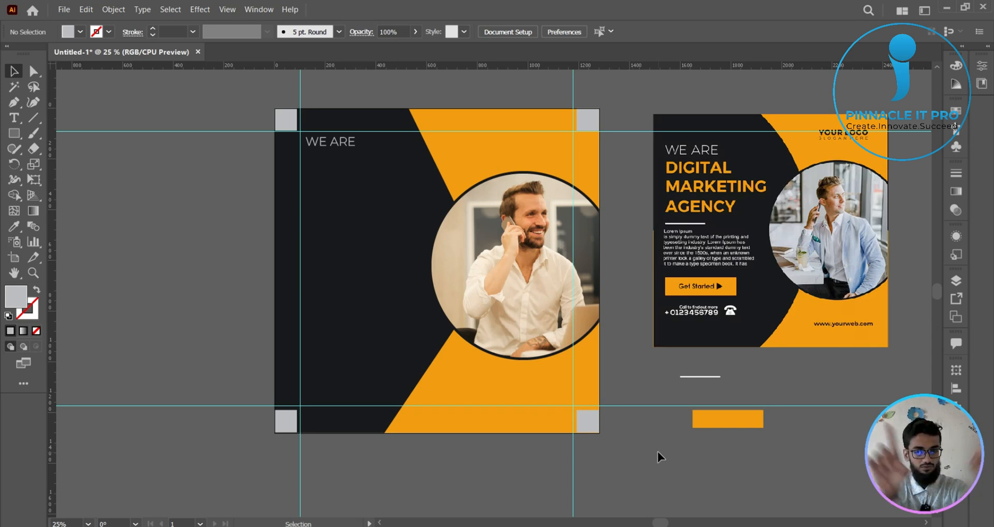
- Undo the placement of the gray squares in the poster's corners and deselect everything
key(ctrl+z)
key(ctrl+z)
key(ctrl+z)
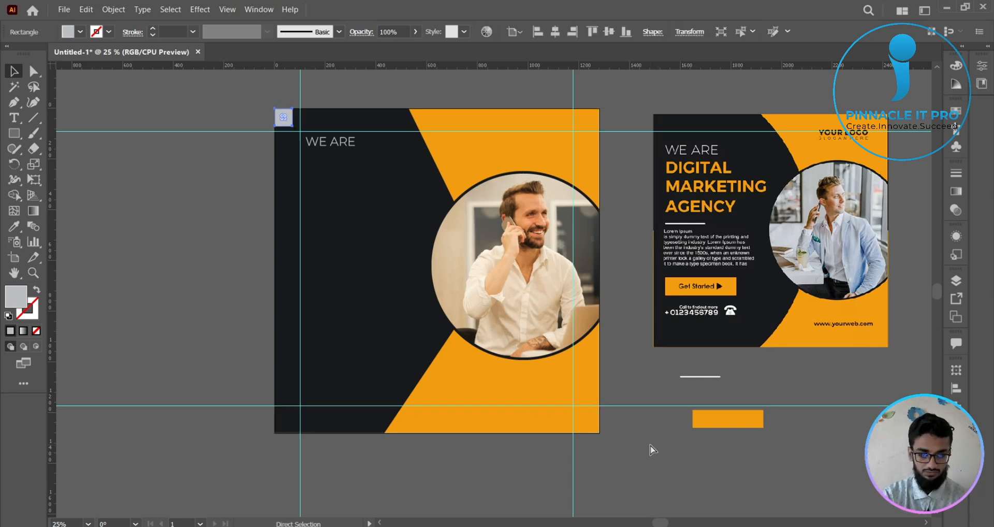
key(ctrl+z)
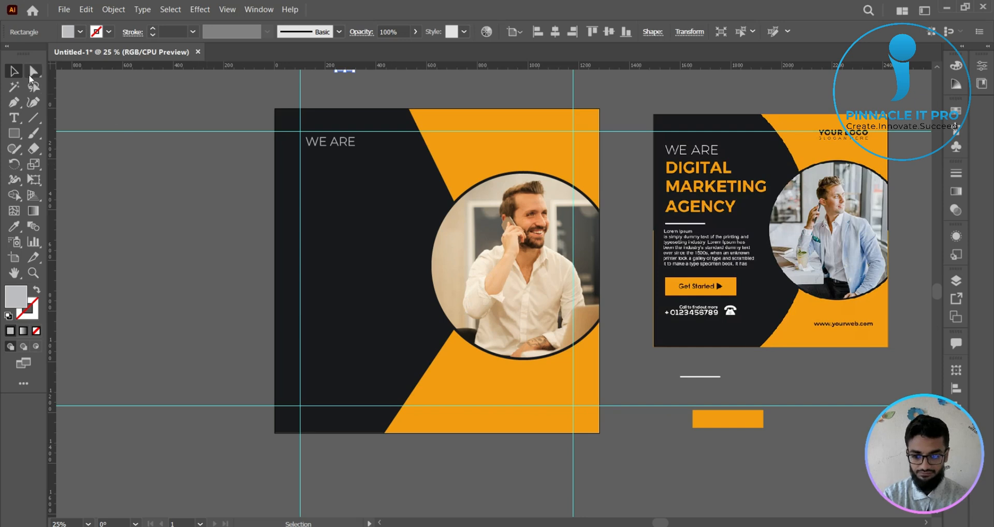
click(136, 80)
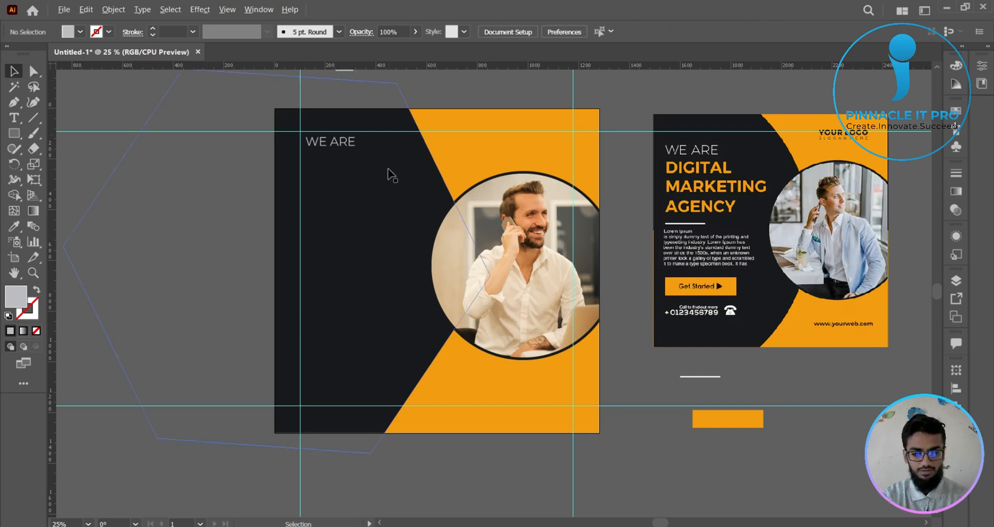
- Duplicate the WE ARE line straight down, just below the original on the dark shape
scroll(396, 167, right, 1)
click(314, 145)
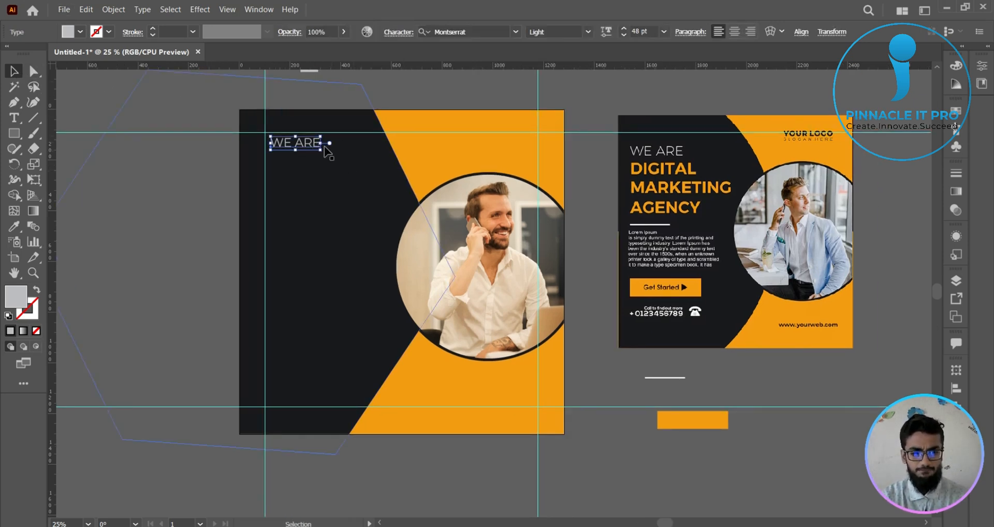
drag(313, 145, 314, 171)
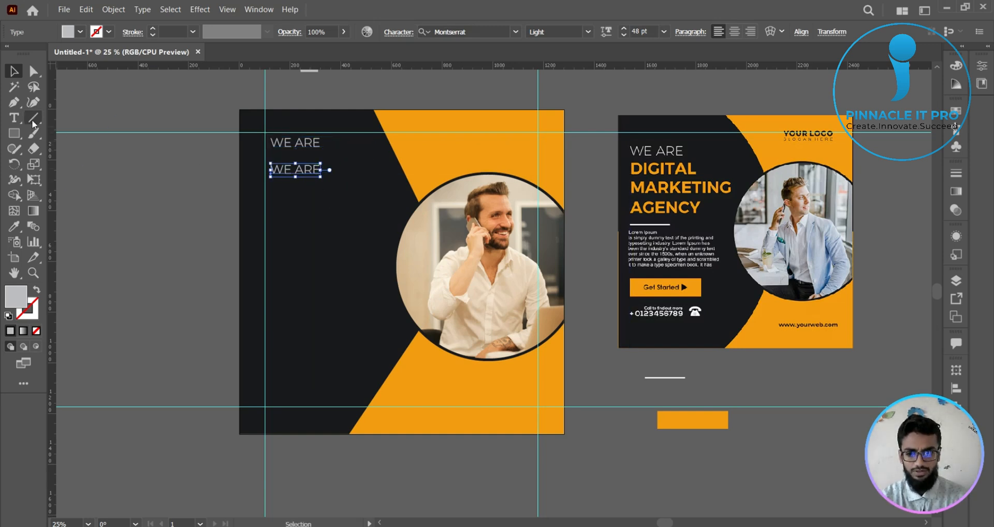
- Replace the text of the lower WE ARE copy with DIGITAL
click(15, 118)
double_click(313, 170)
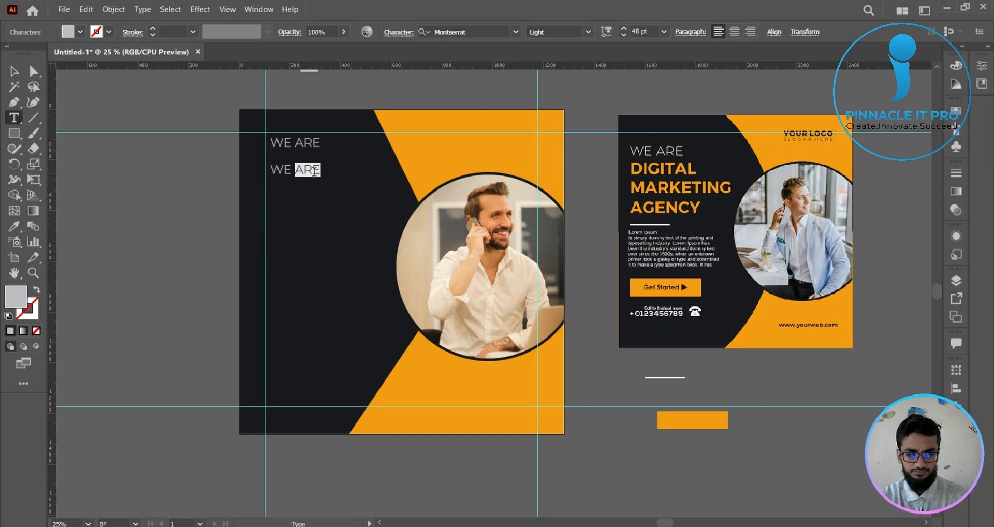
key(BackSpace)
key(BackSpace)
key(BackSpace)
key(BackSpace)
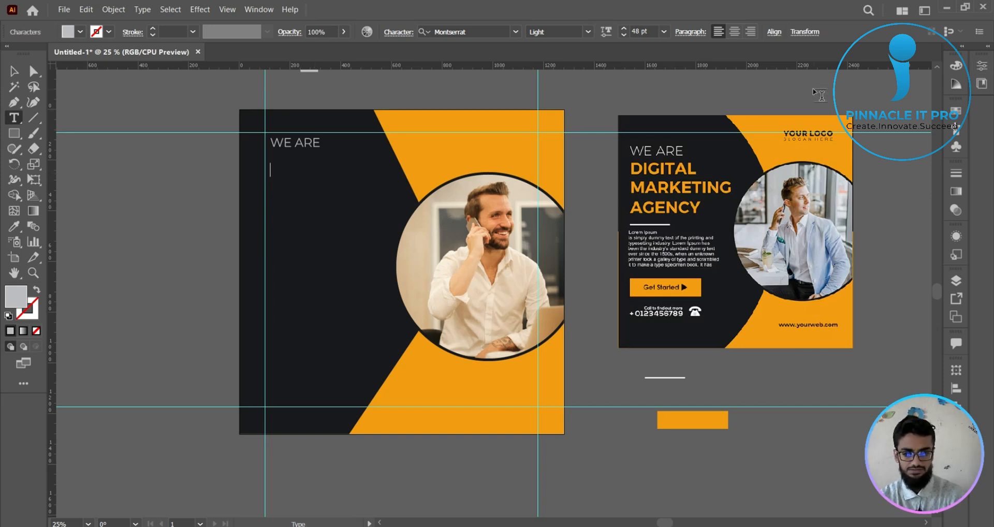
text(Digi)
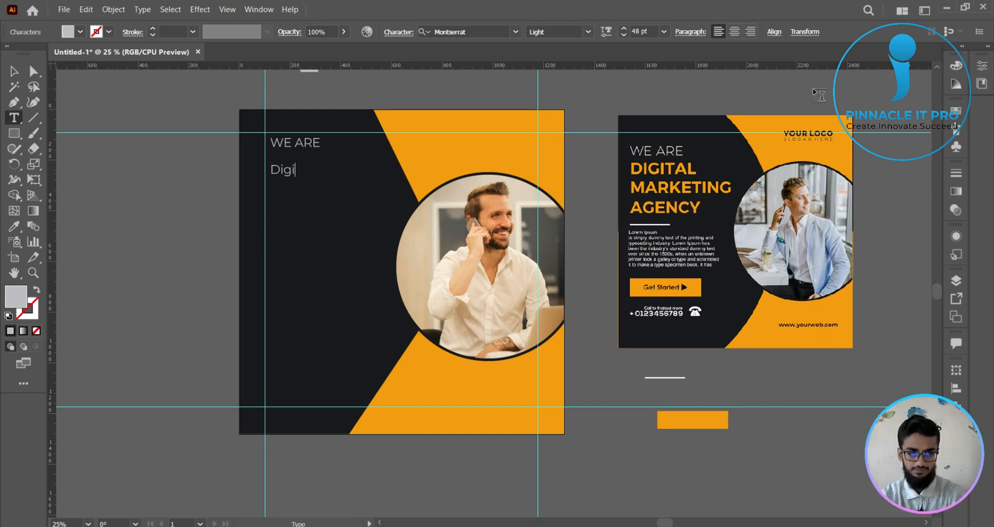
key(BackSpace)
key(BackSpace)
key(BackSpace)
key(BackSpace)
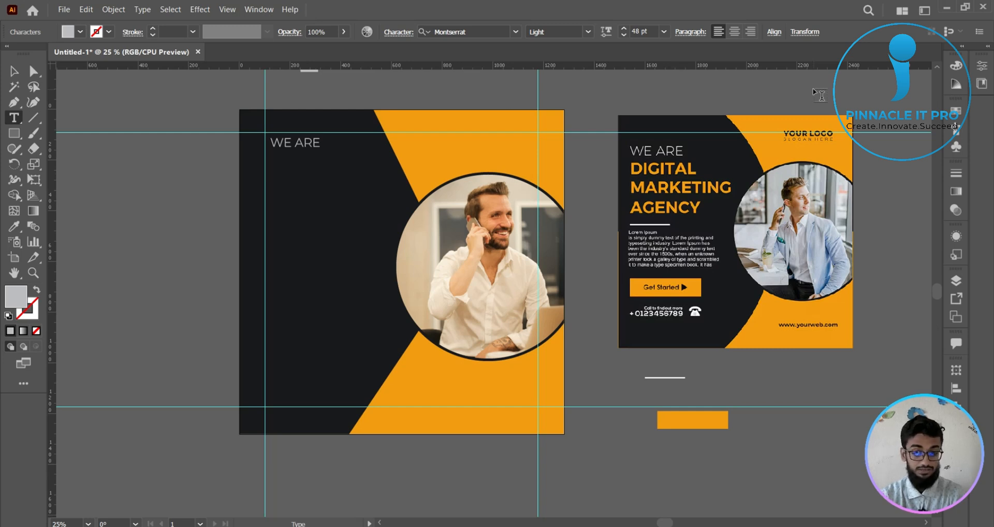
text(DIGITAL)
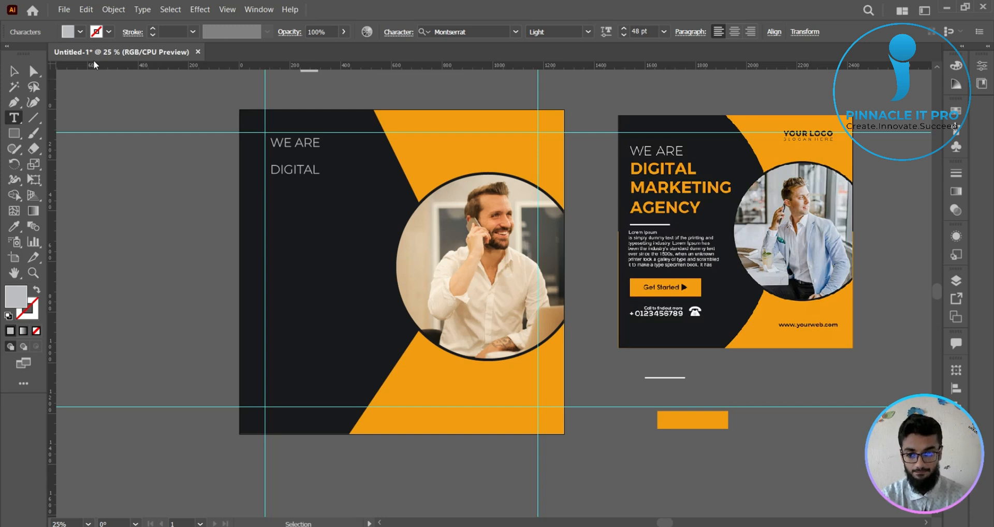
key(Escape)
- Duplicate the DIGITAL line twice straight down with equal spacing
drag(311, 172, 312, 192)
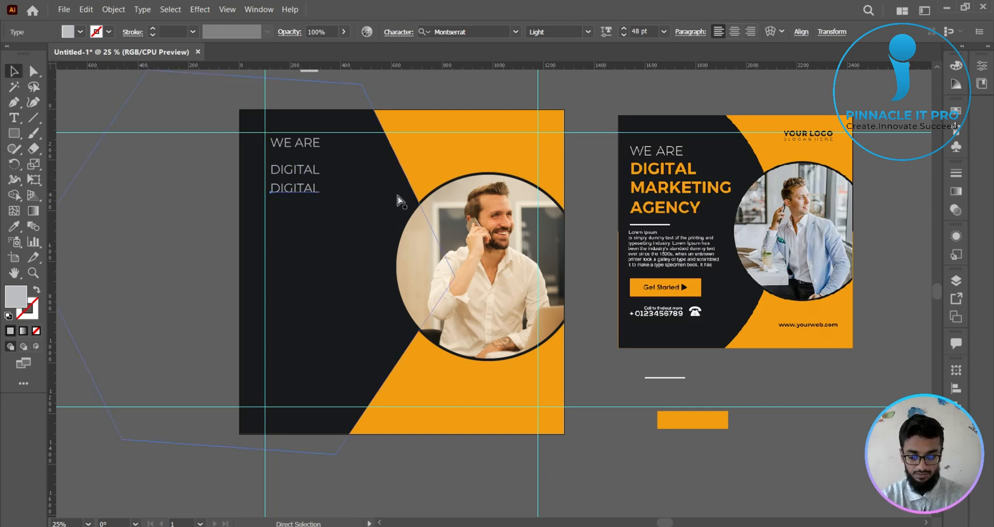
key(ctrl+d)
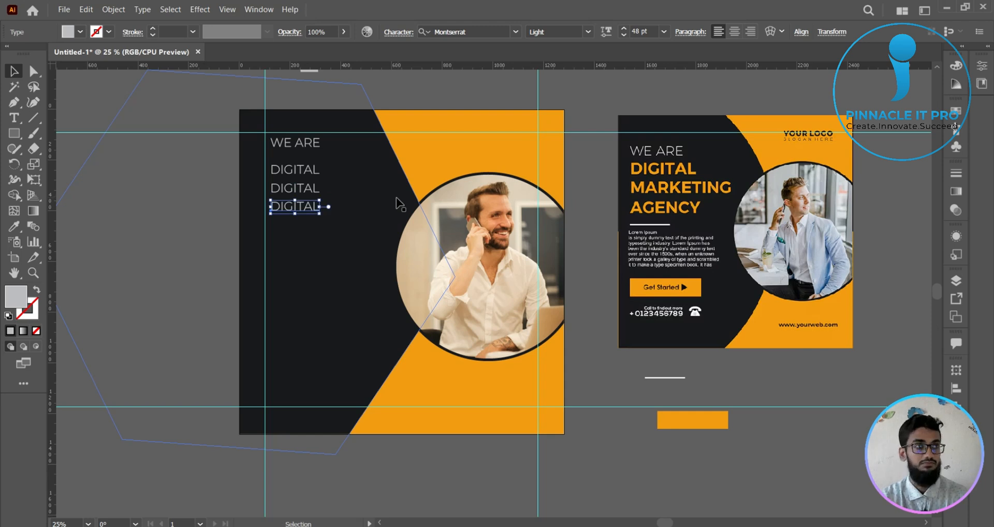
click(158, 188)
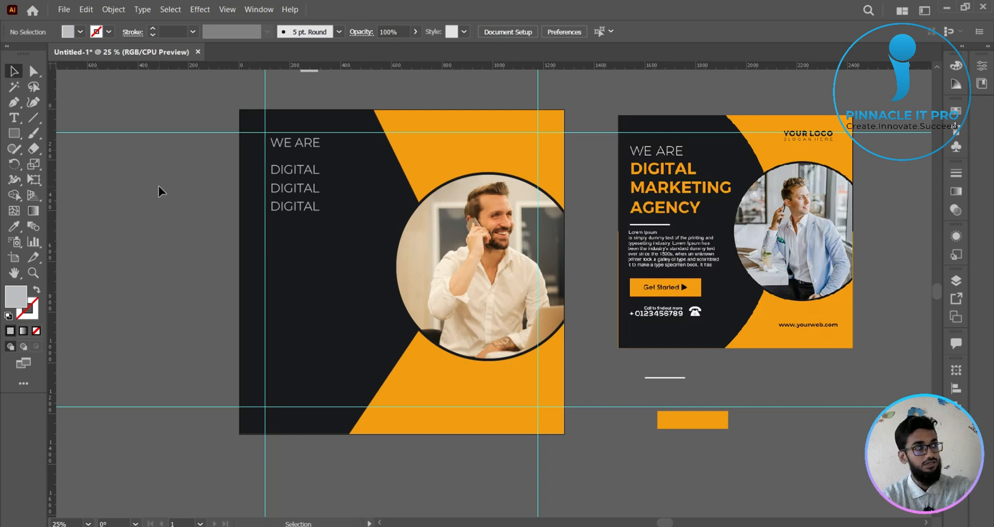
- Change the second DIGITAL line to MARKETING and the third to AGENCY
key(t)
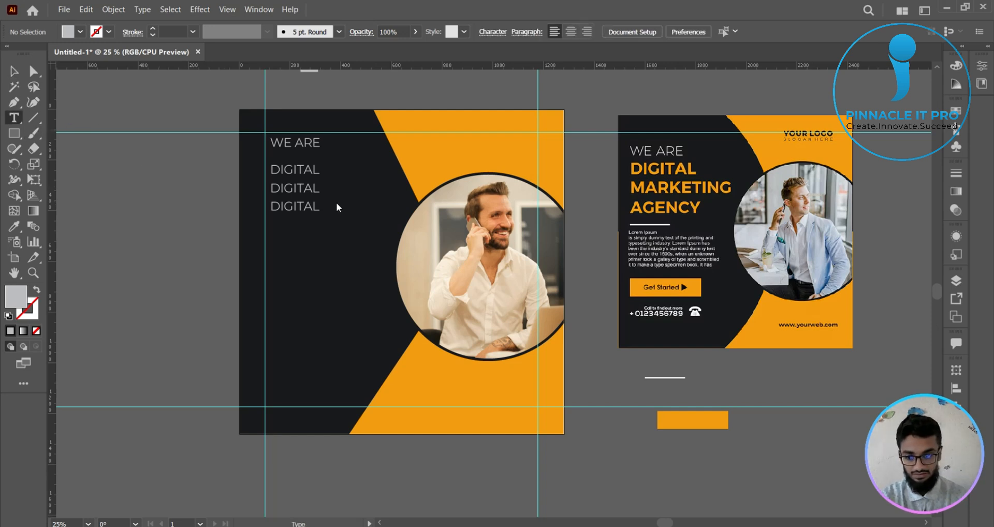
double_click(307, 188)
text(MAR)
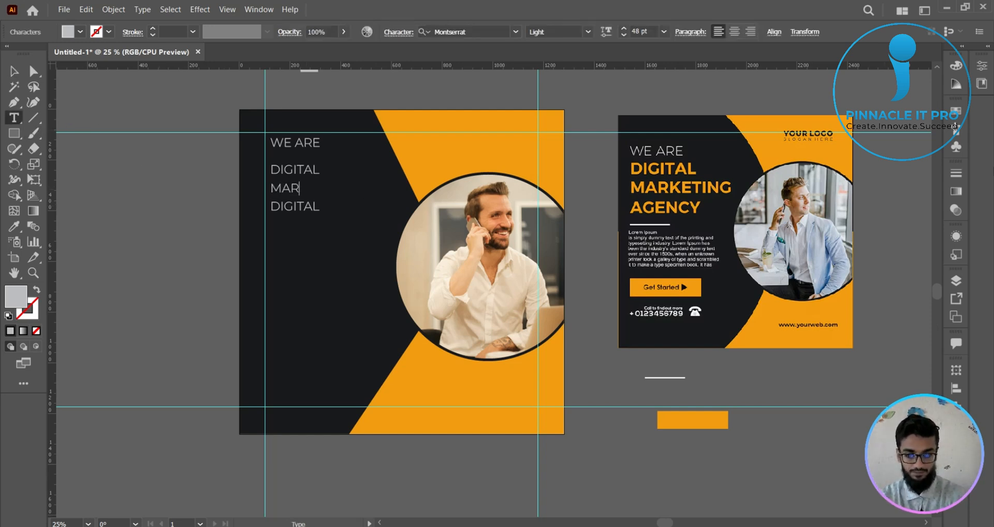
text(KETING)
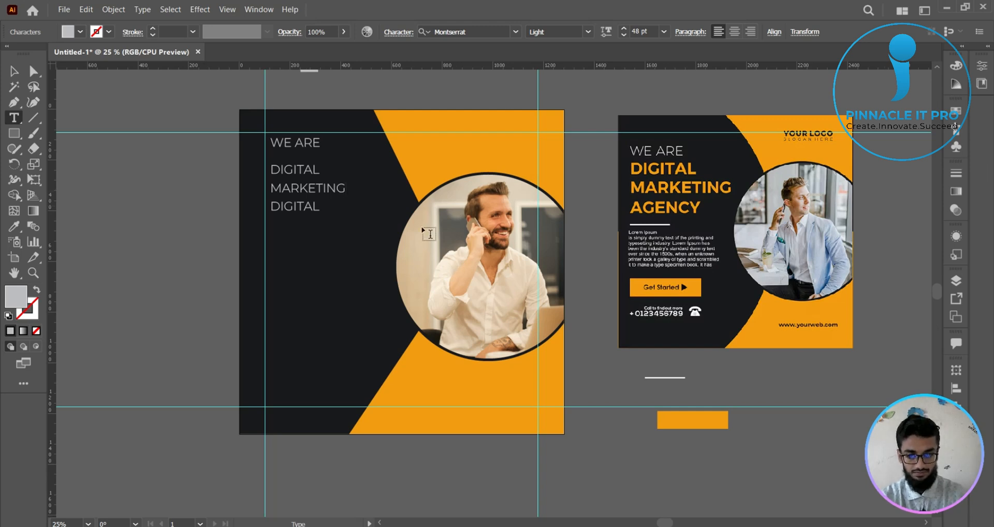
double_click(303, 208)
text(AGENCY)
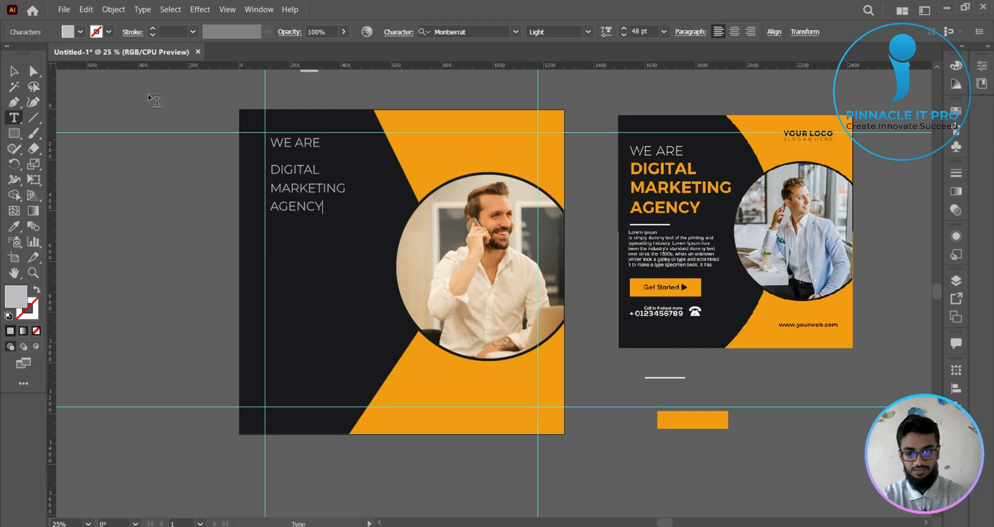
- Set the DIGITAL, MARKETING and AGENCY lines to Montserrat ExtraBold at 72 pt
click(14, 71)
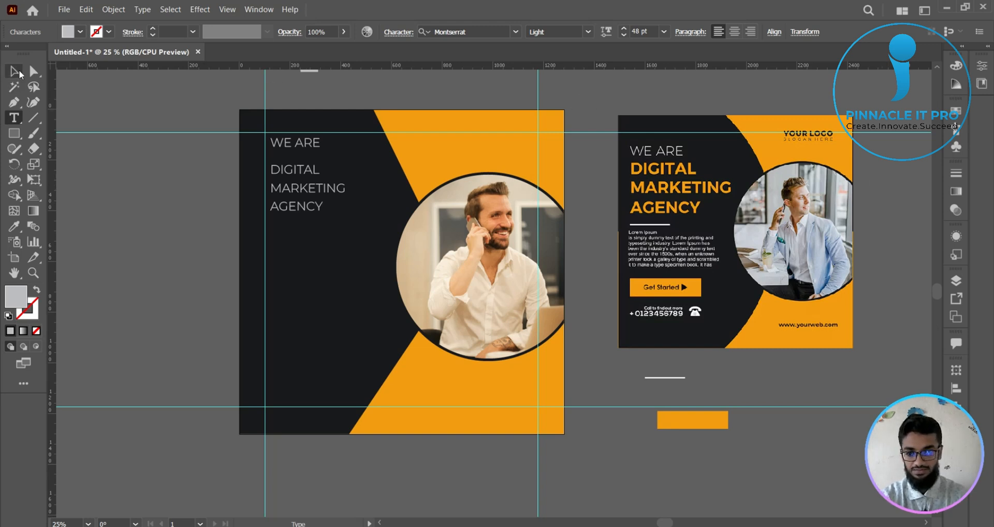
shift+click(306, 173)
shift+click(330, 187)
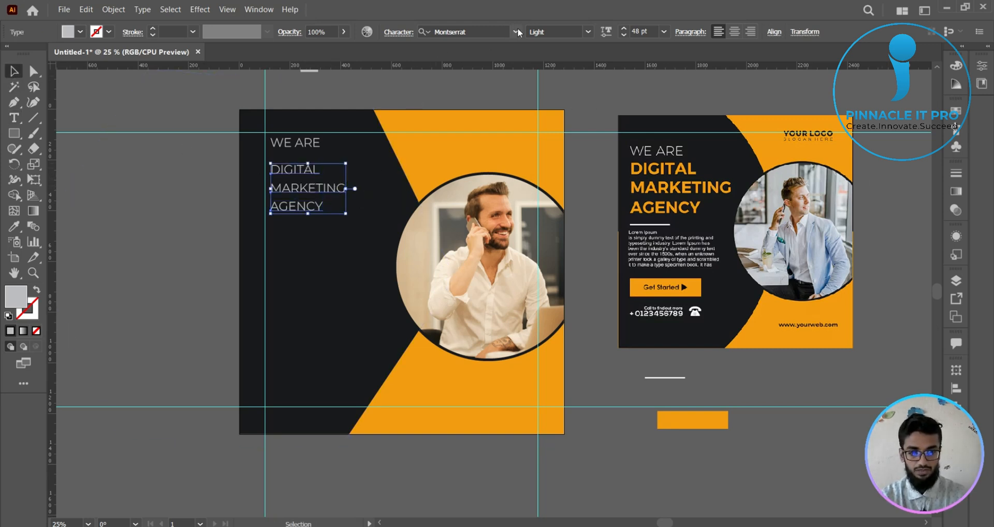
click(588, 33)
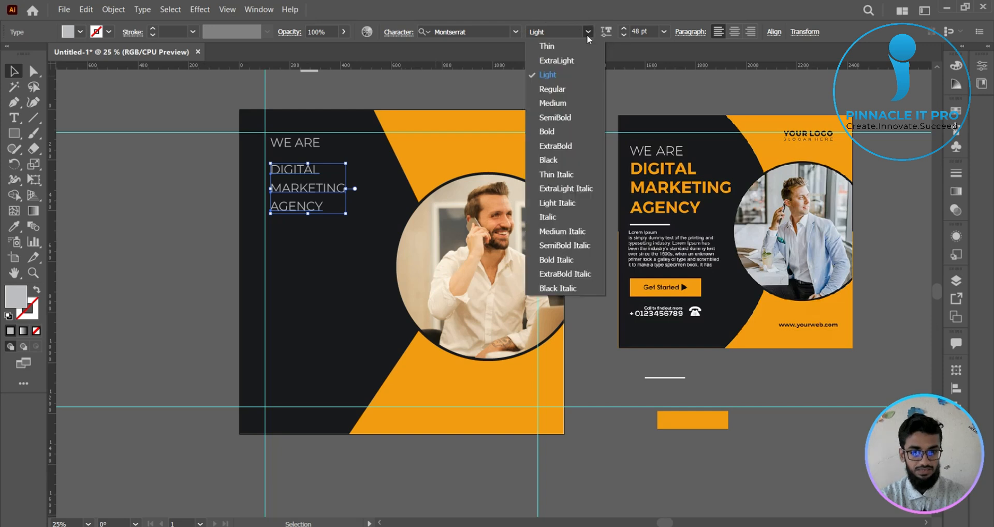
click(560, 147)
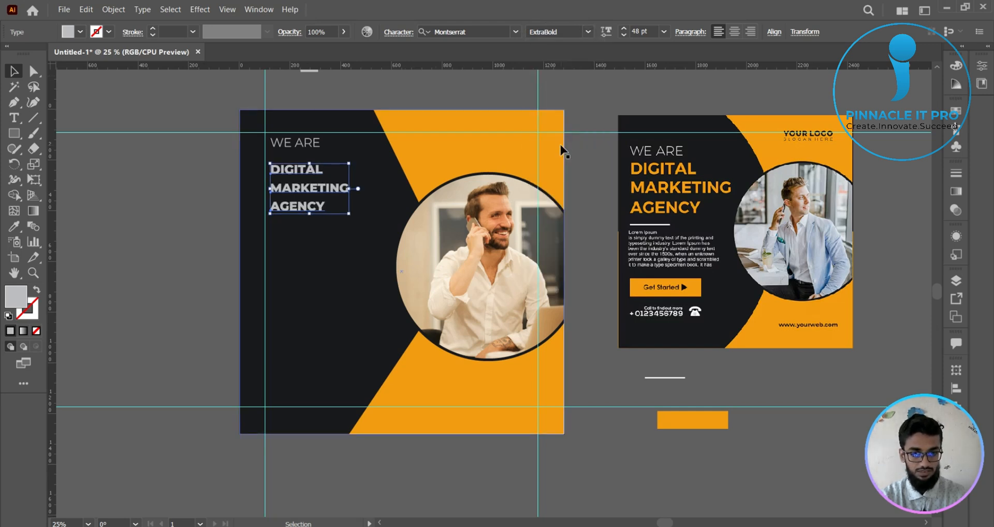
click(664, 32)
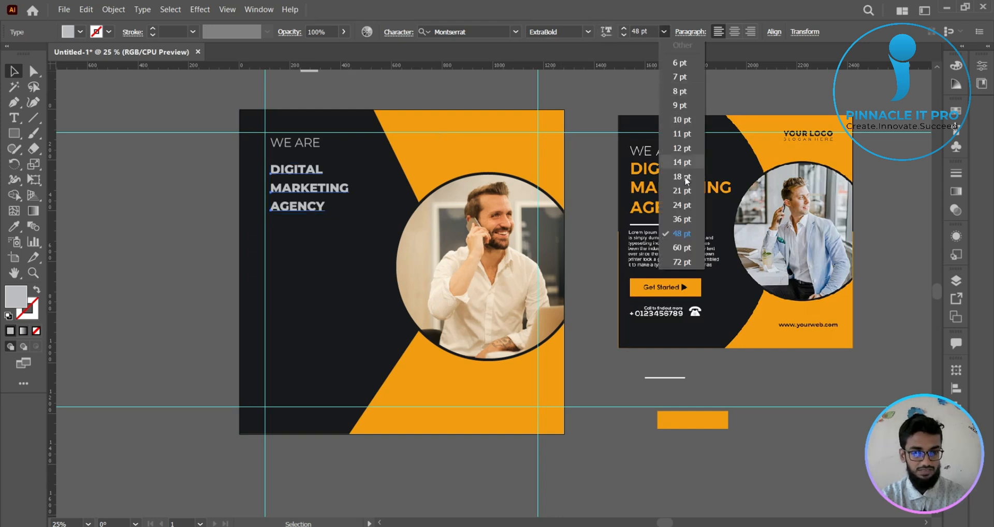
click(683, 262)
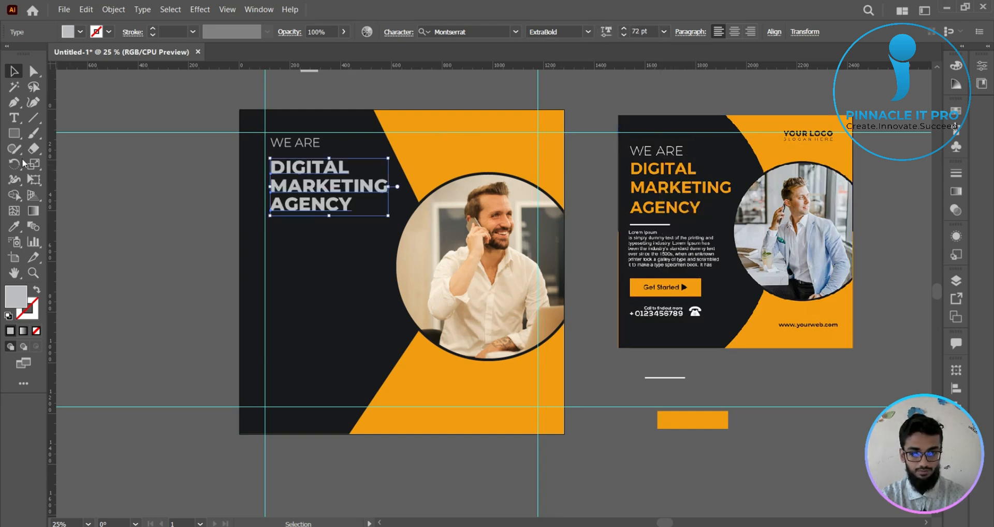
- Colour the DIGITAL, MARKETING and AGENCY lines with the orange sampled from the poster background
click(14, 226)
click(446, 153)
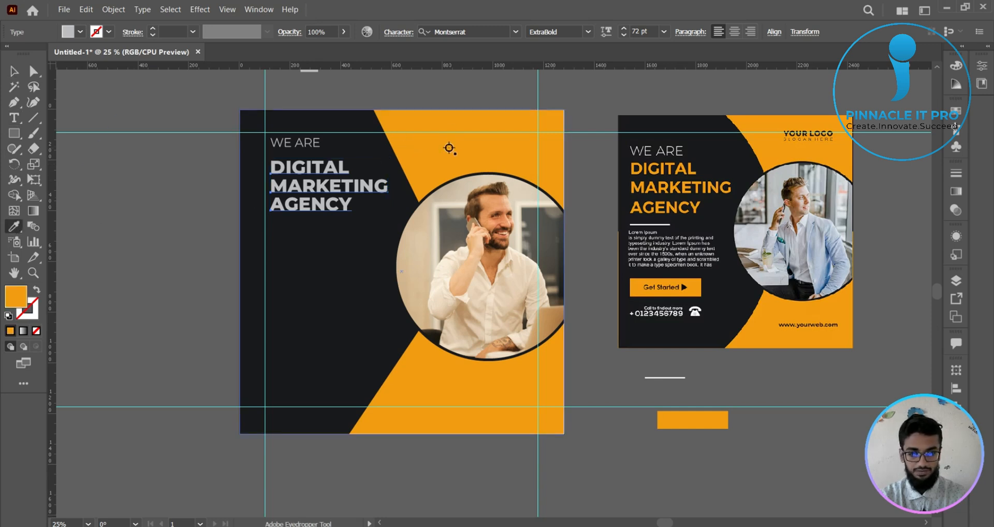
click(14, 71)
click(129, 92)
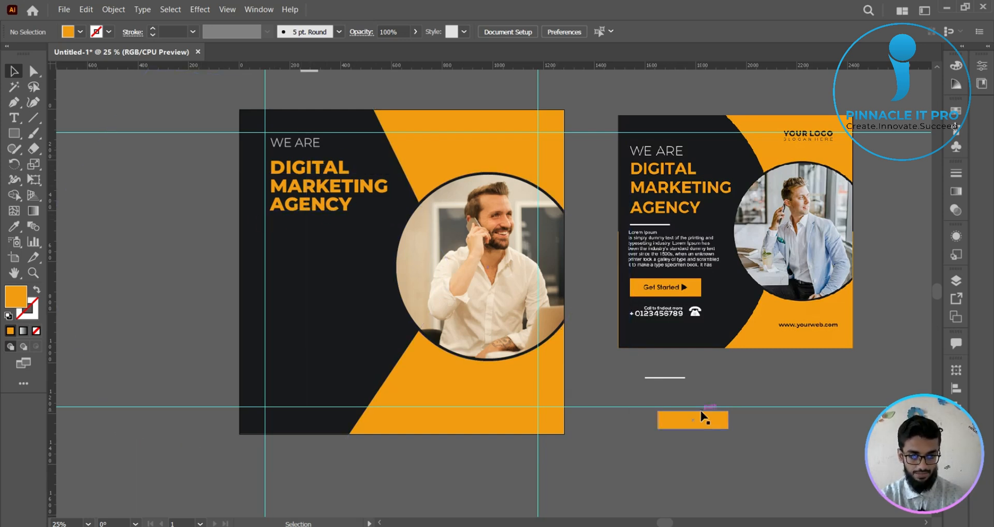
- Move the white divider bar below AGENCY, aligned with the headline's left edge, and stretch it longer and slightly thicker
drag(674, 378, 303, 223)
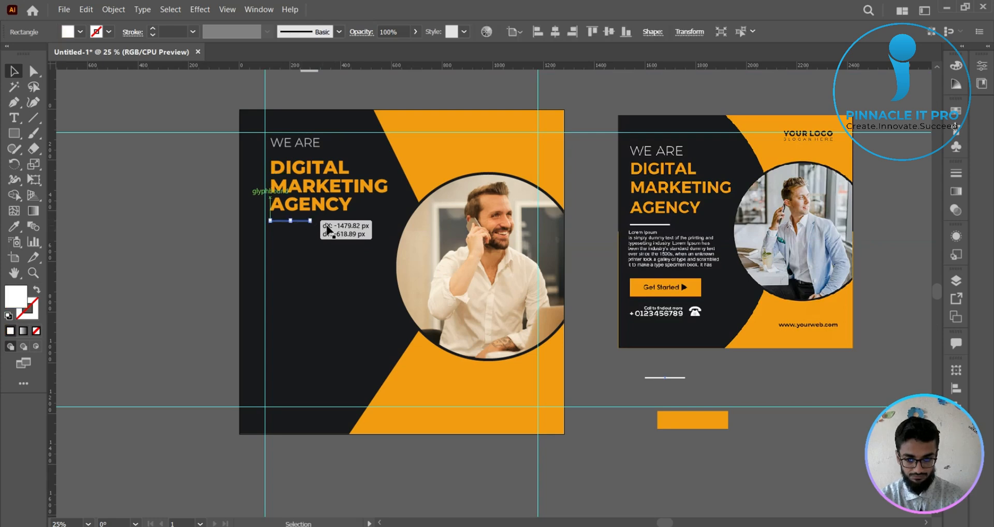
key(ctrl+1)
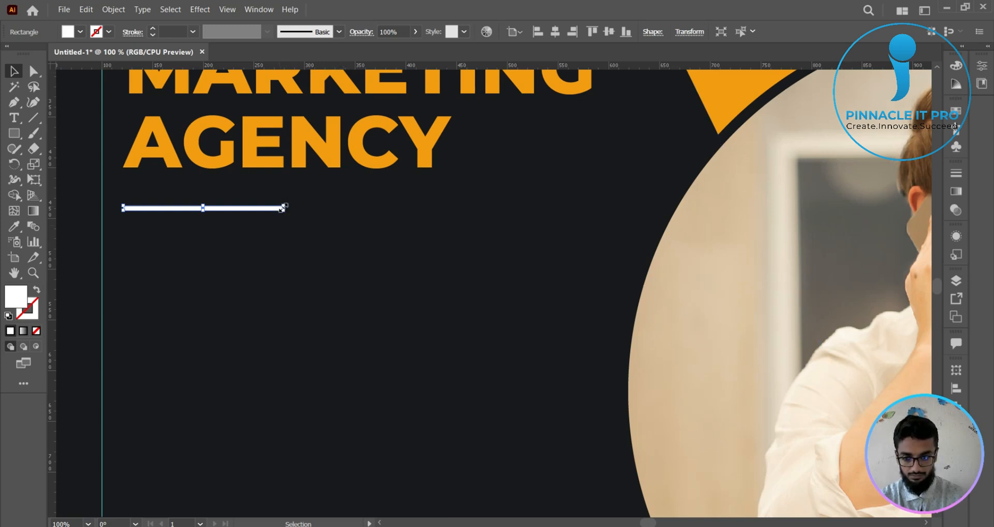
drag(283, 208, 350, 207)
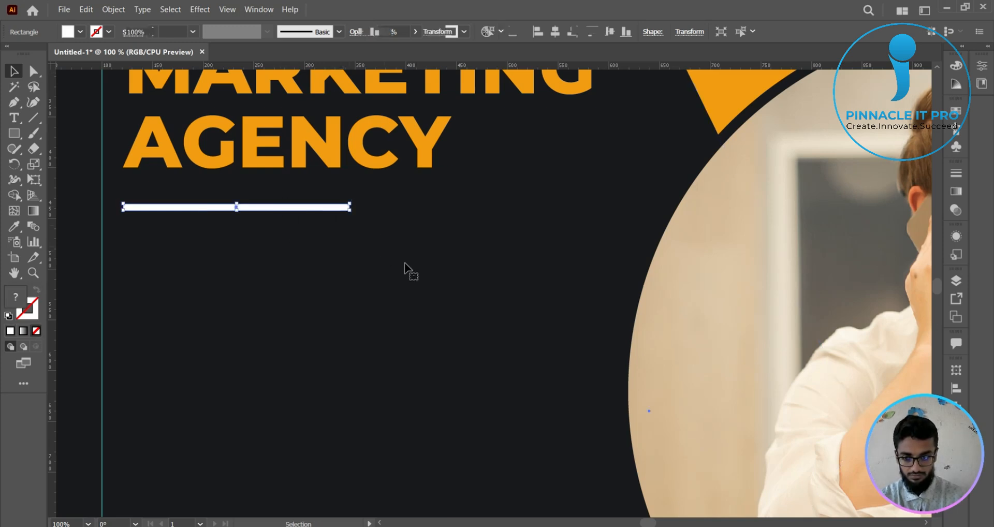
click(405, 263)
- Draw a white rectangle below the divider on the dark shape, starting at the headline's left edge, as the paragraph area
scroll(448, 294, down, 5)
drag(449, 295, 423, 261)
click(679, 427)
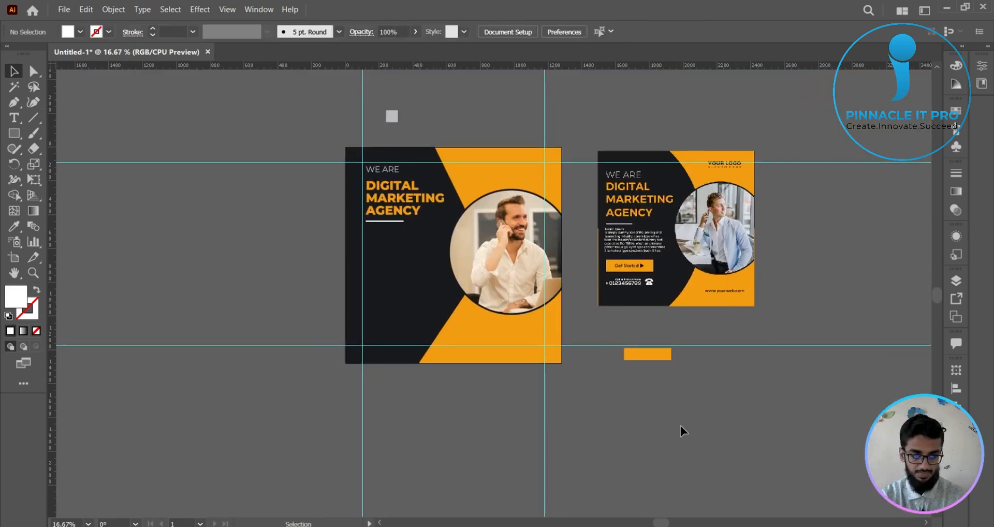
scroll(680, 426, up, 1)
scroll(584, 342, up, 3)
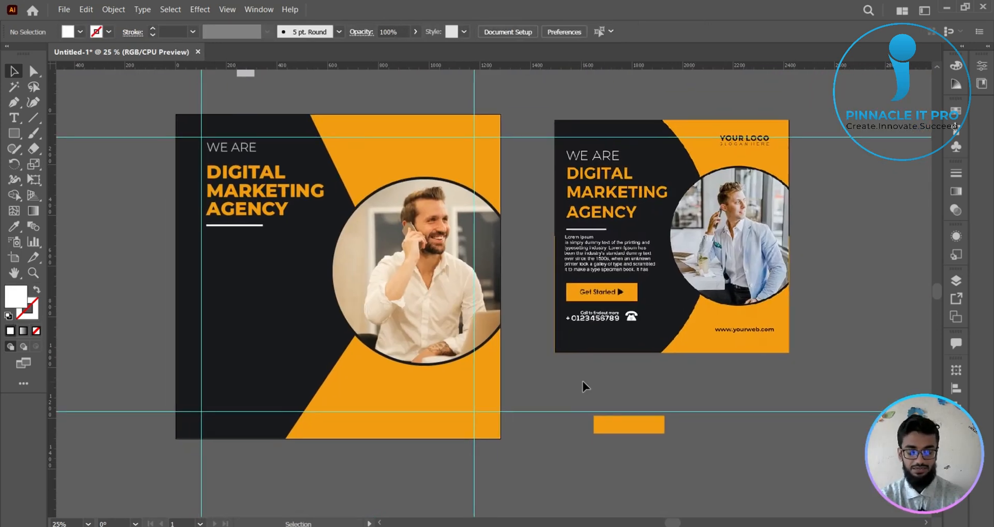
click(15, 134)
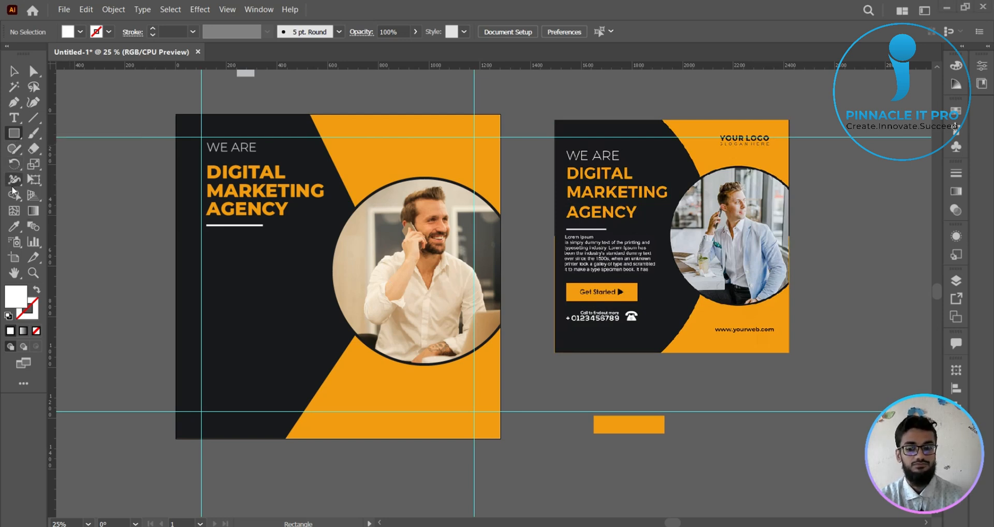
click(15, 118)
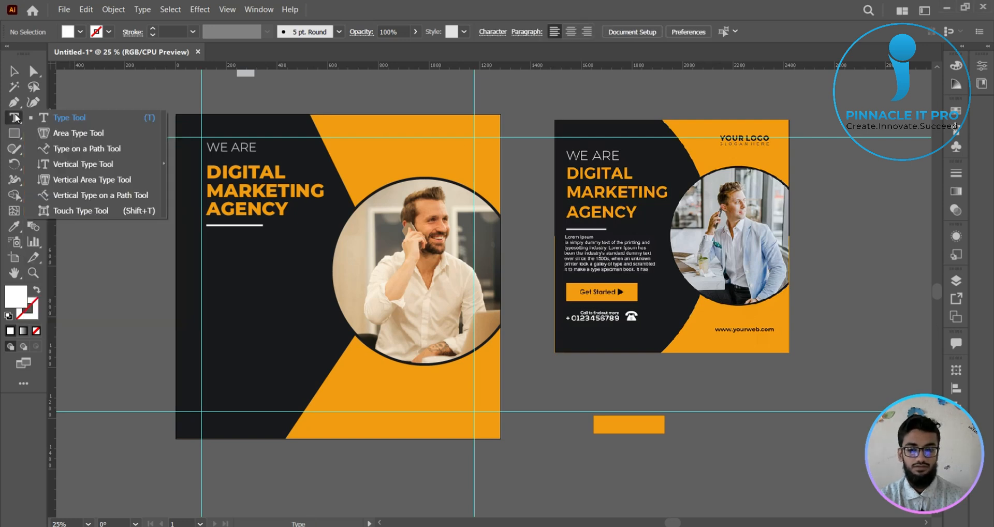
click(76, 136)
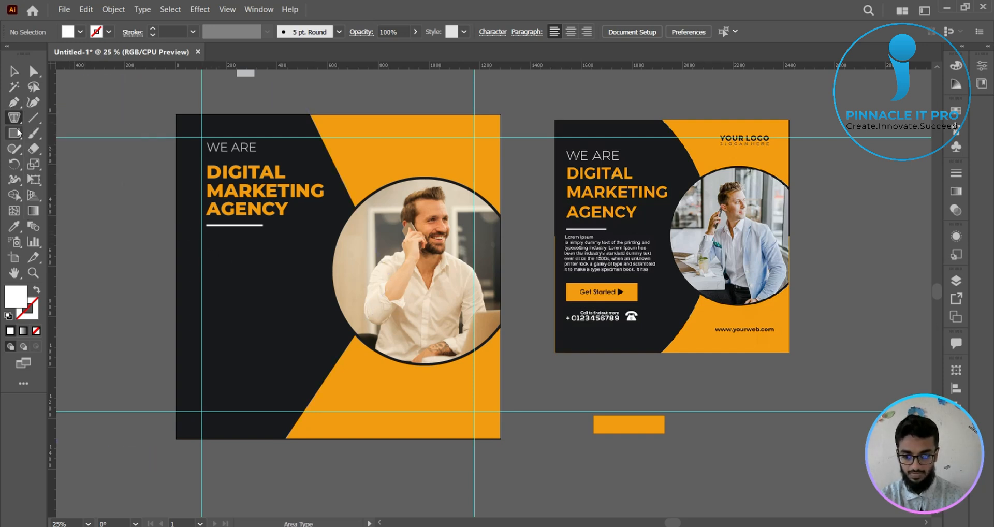
drag(19, 134, 57, 132)
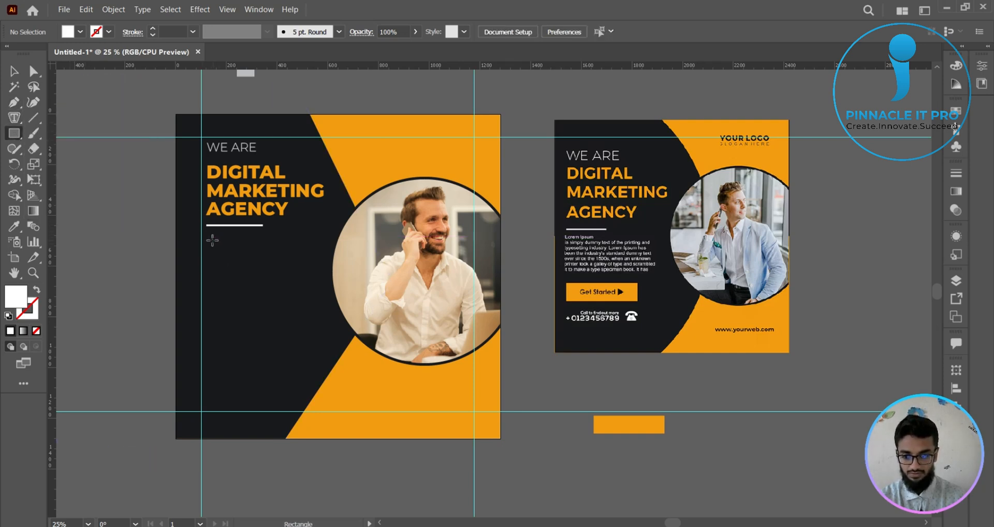
drag(207, 236, 315, 291)
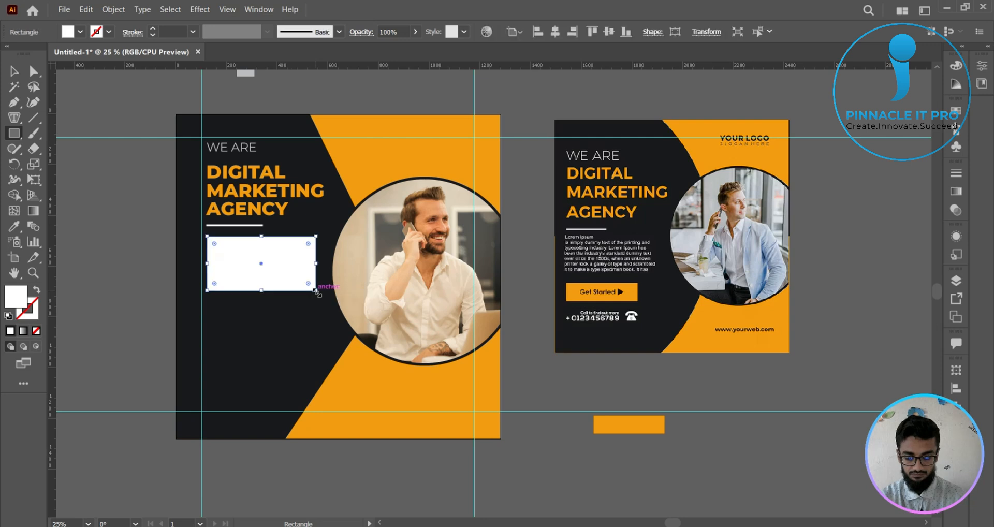
- Convert the white rectangle into an area type frame and set its placeholder text to 12 pt
click(17, 119)
right_click(17, 120)
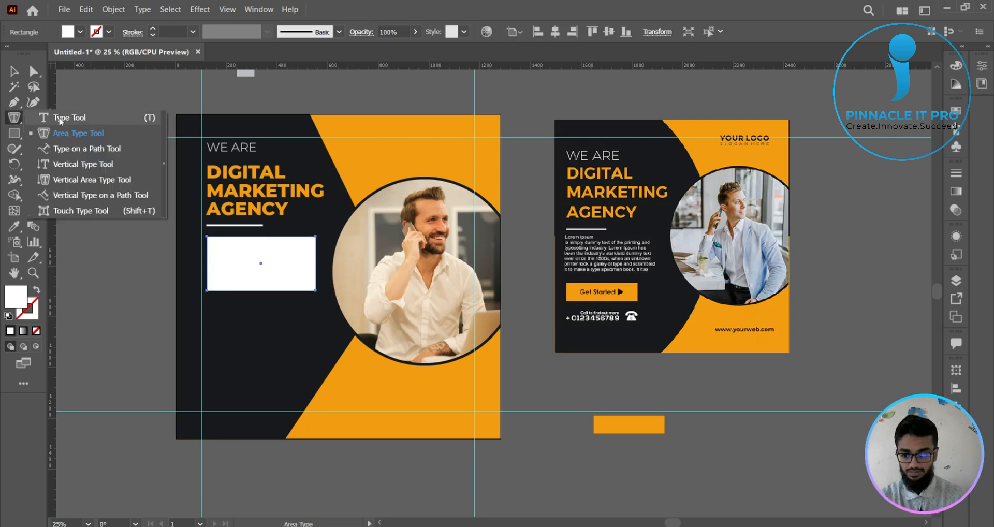
click(69, 134)
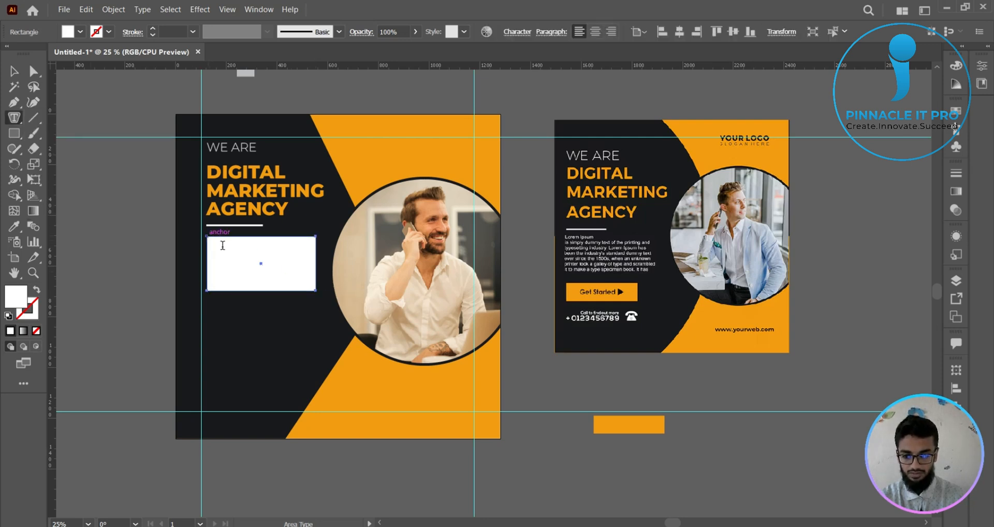
click(208, 238)
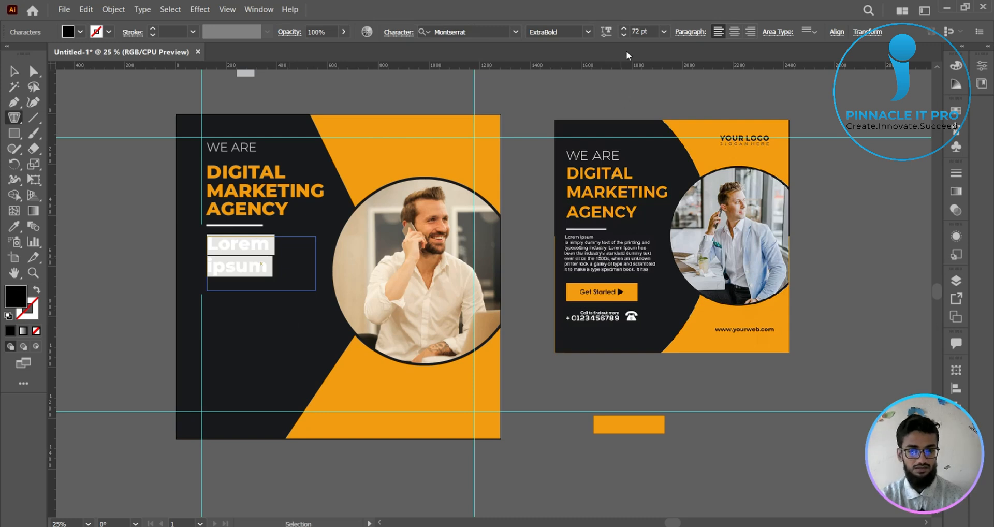
click(664, 31)
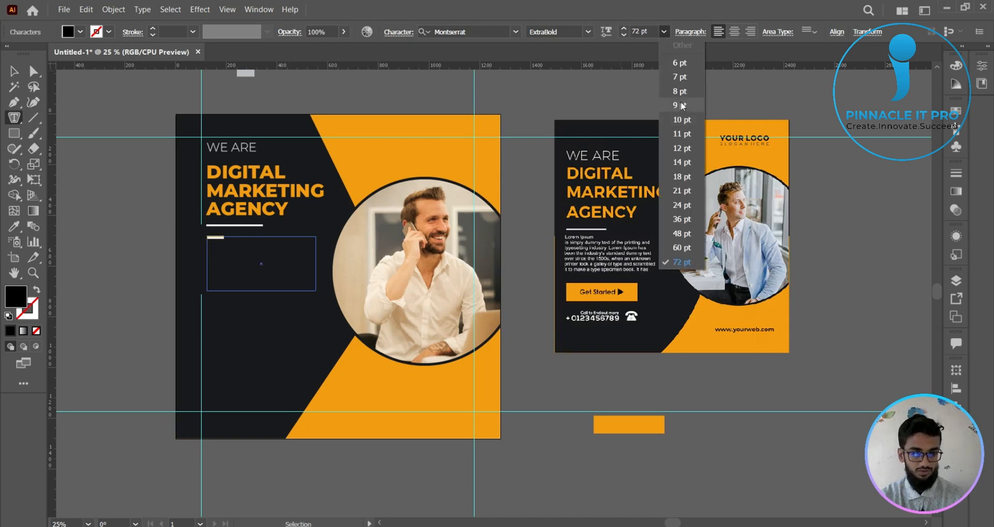
click(688, 149)
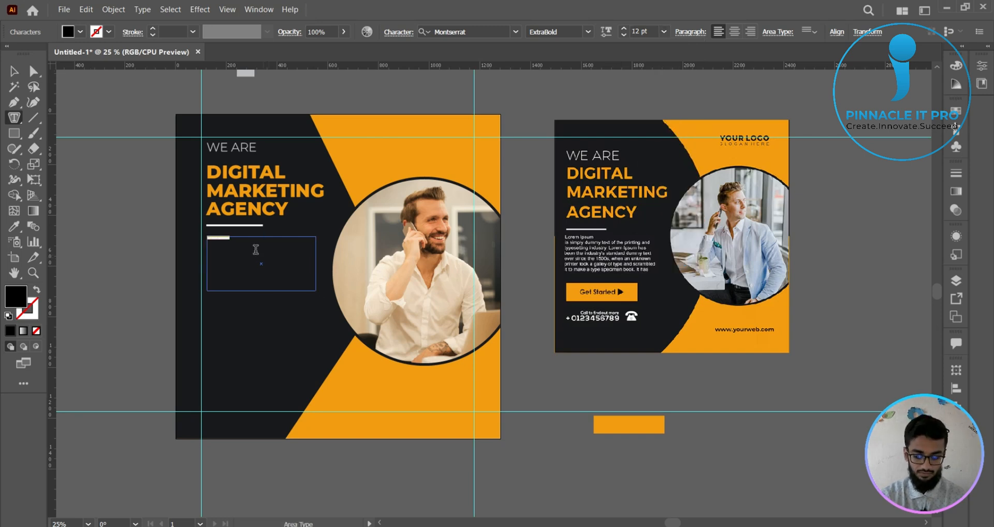
- Fill the text frame below the divider with repeated Lorem ipsum text
key(BackSpace)
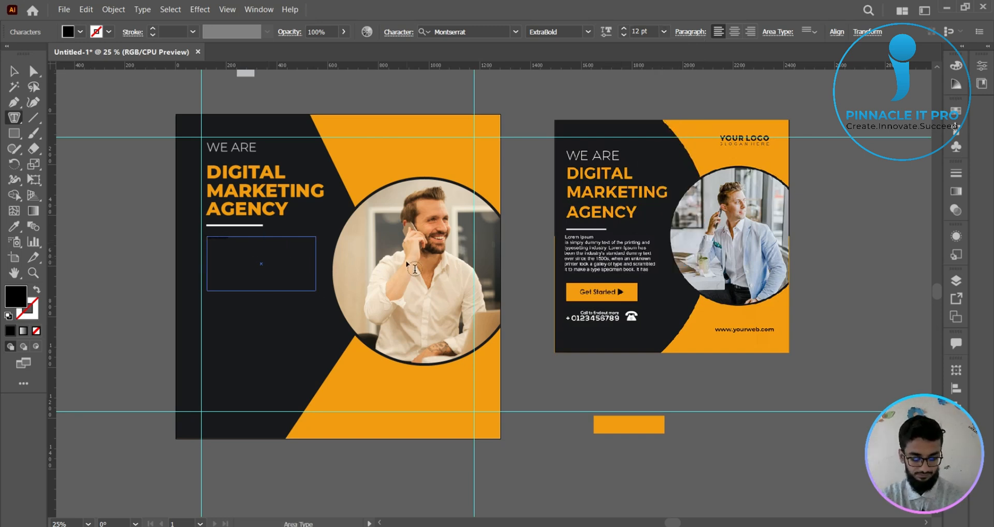
key(Escape)
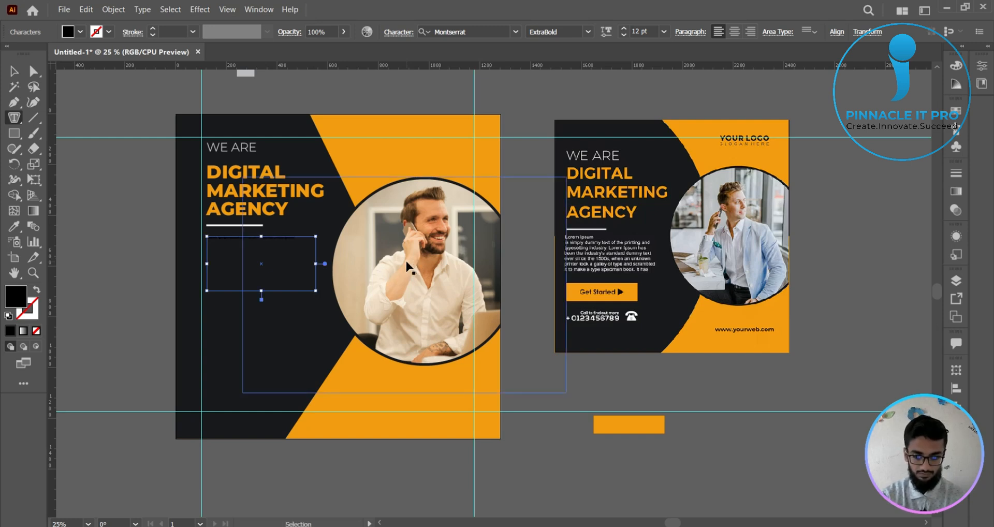
key(ctrl+v)
key(ctrl+v)
key(ctrl+v)
key(ctrl+v)
key(ctrl+v)
key(ctrl+v)
key(ctrl+v)
key(ctrl+v)
key(ctrl+v)
key(ctrl+v)
key(ctrl+v)
key(ctrl+v)
key(ctrl+v)
key(ctrl+v)
key(ctrl+v)
key(ctrl+v)
key(ctrl+v)
key(ctrl+v)
key(ctrl+v)
key(ctrl+v)
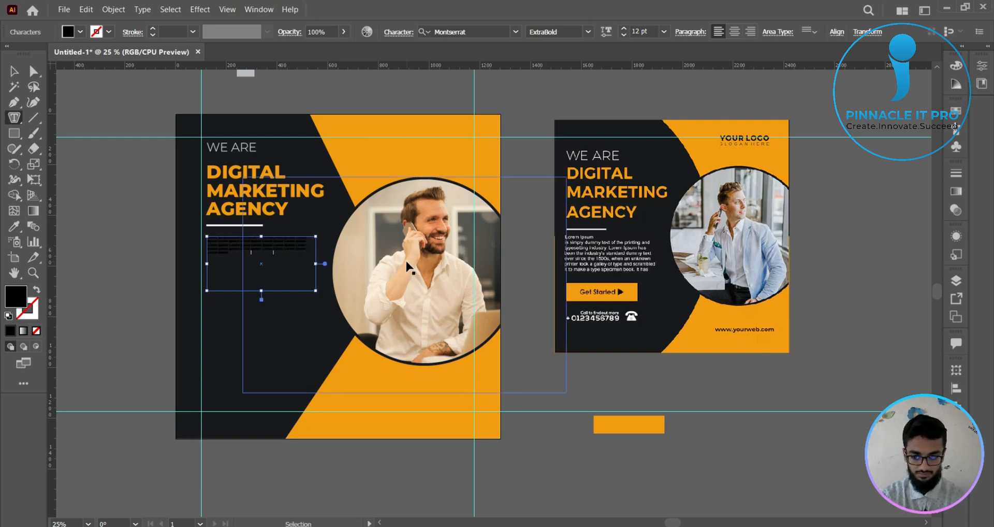
key(ctrl+v)
key(ctrl+v)
key(ctrl+v)
key(ctrl+v)
key(ctrl+v)
key(ctrl+v)
key(ctrl+v)
key(ctrl+v)
key(ctrl+v)
key(ctrl+v)
key(ctrl+v)
key(ctrl+v)
key(ctrl+v)
key(ctrl+v)
key(ctrl+v)
key(ctrl+v)
key(ctrl+v)
key(ctrl+v)
key(ctrl+v)
key(ctrl+v)
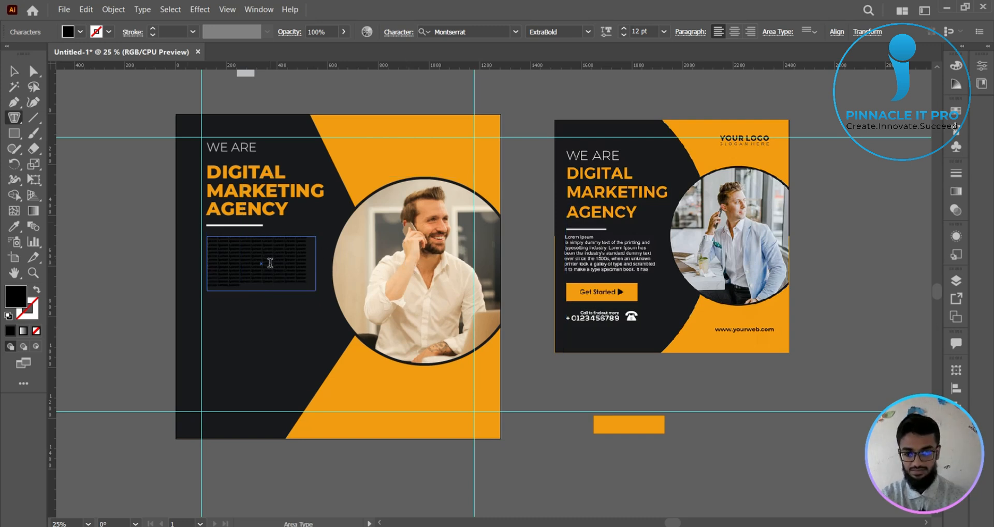
- Select all the Lorem ipsum text and set its fill to a very light grey swatch
key(ctrl+a)
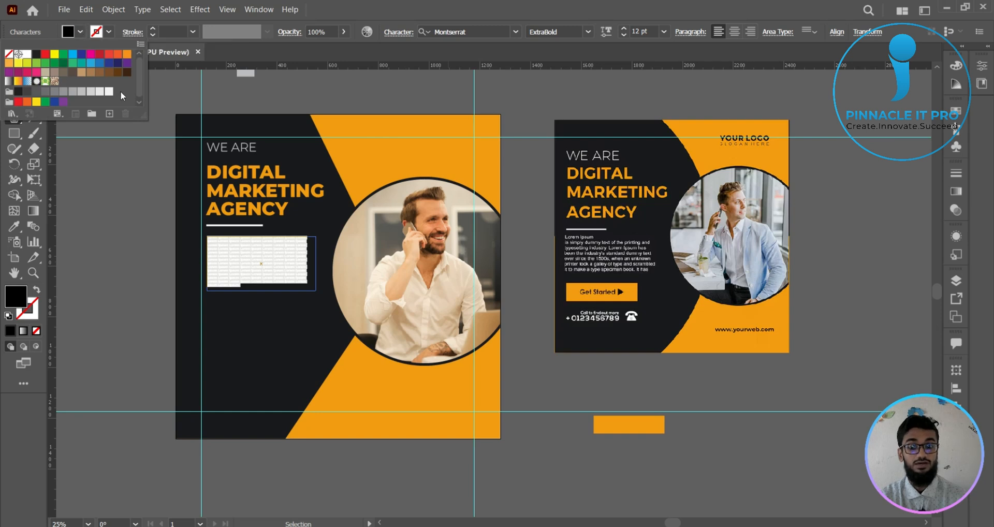
click(90, 93)
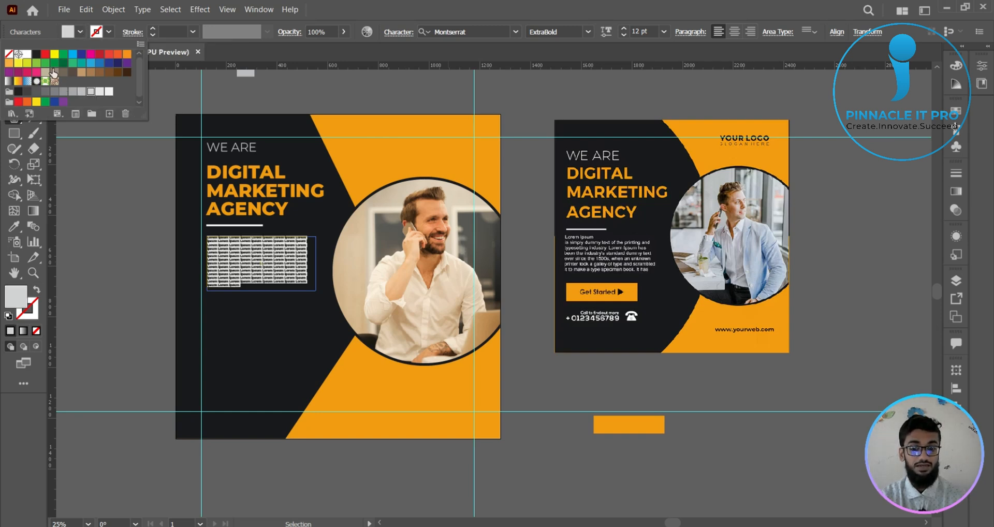
click(80, 30)
key(Escape)
click(157, 86)
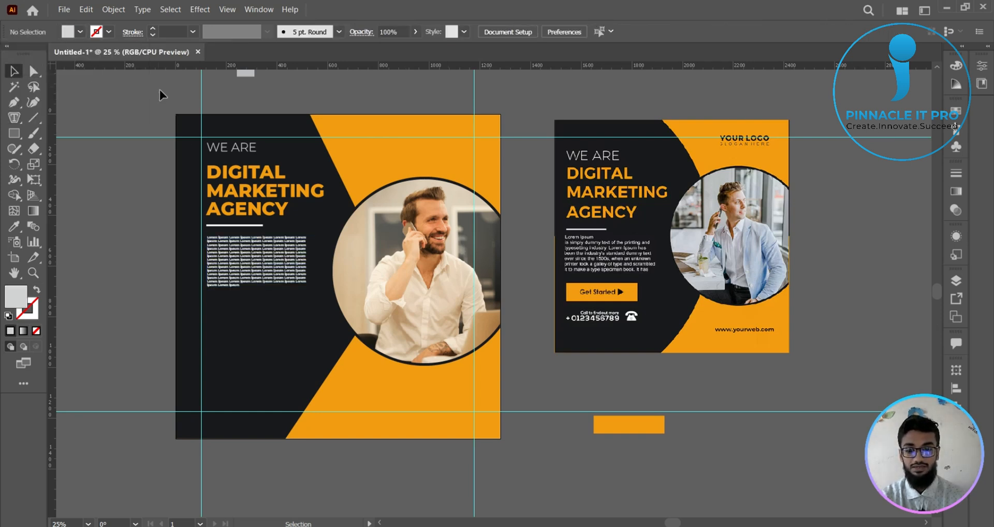
- Change the Lorem ipsum paragraph's fill to the next darker light-grey swatch
click(277, 262)
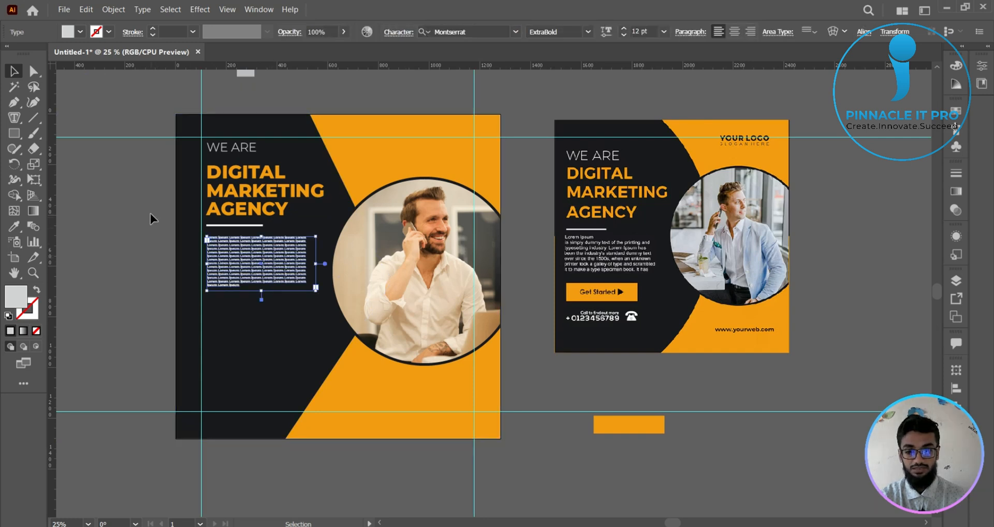
click(151, 217)
click(278, 254)
click(80, 32)
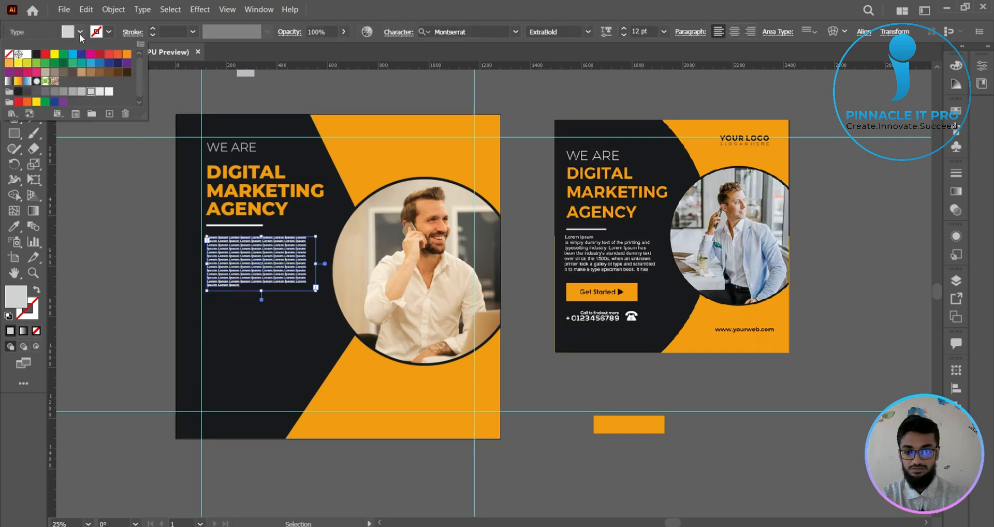
click(82, 91)
click(135, 285)
scroll(244, 268, up, 4)
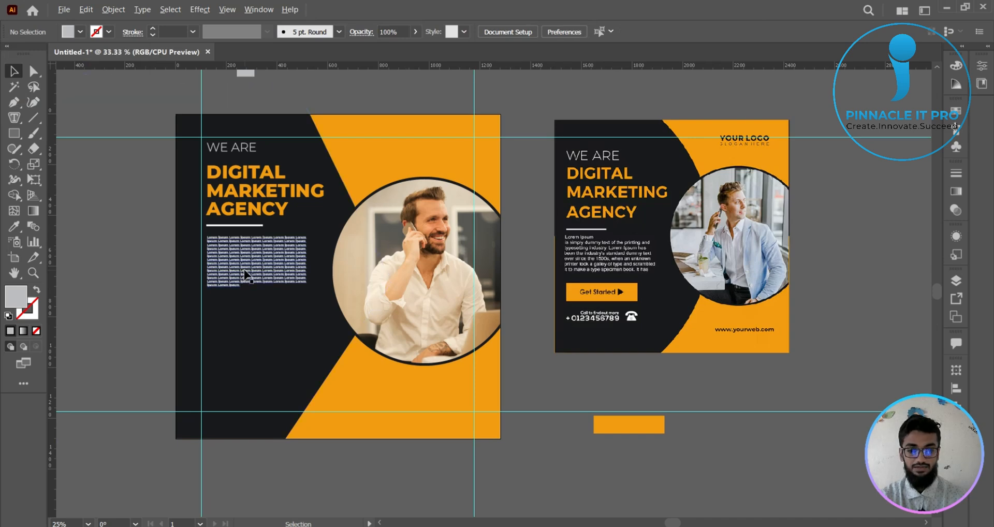
drag(419, 179, 601, 355)
scroll(602, 360, down, 4)
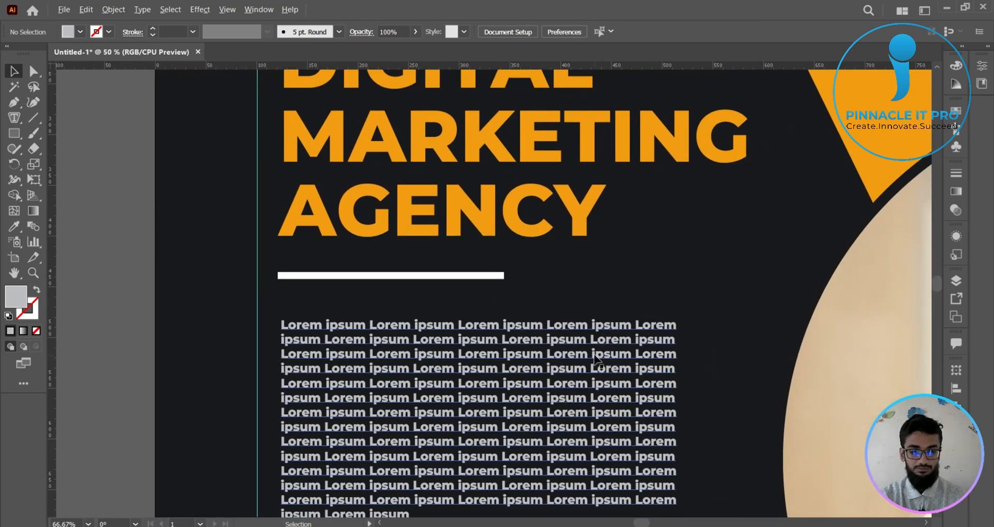
scroll(438, 315, up, 2)
scroll(438, 315, up, 1)
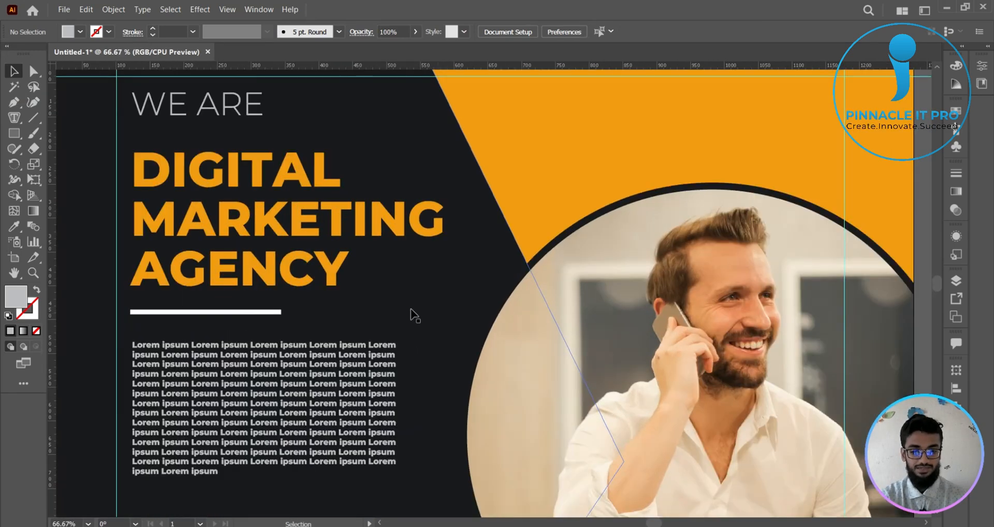
- Set the Lorem ipsum paragraph's font style to Light
drag(411, 311, 483, 308)
click(439, 364)
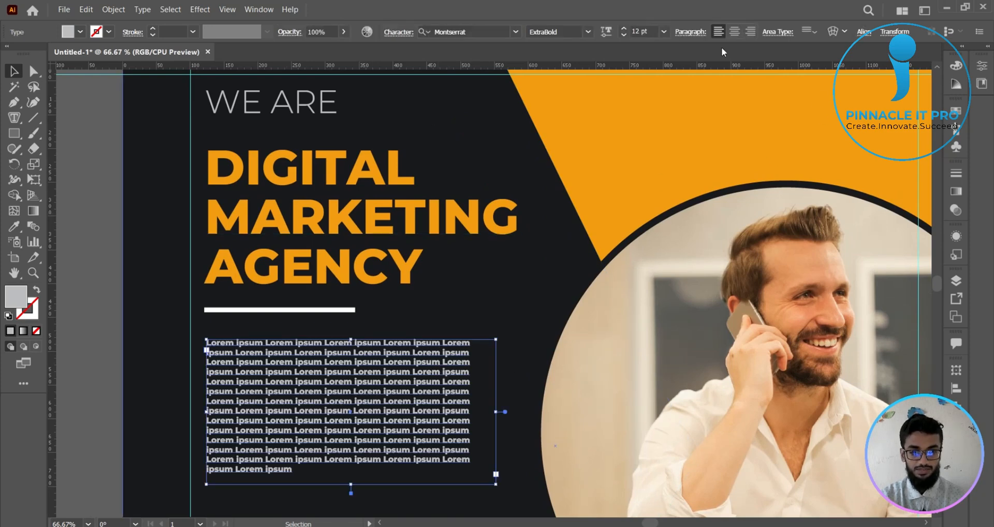
click(588, 30)
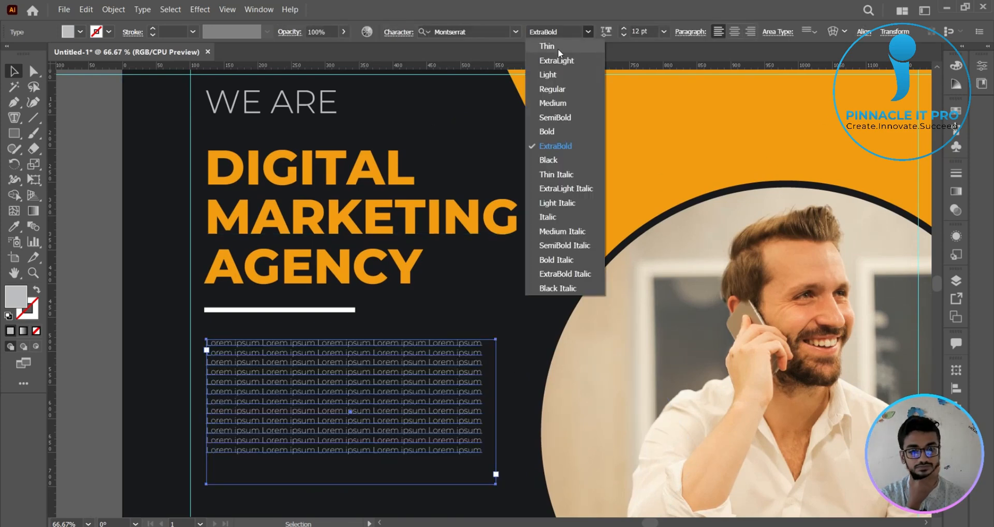
click(549, 74)
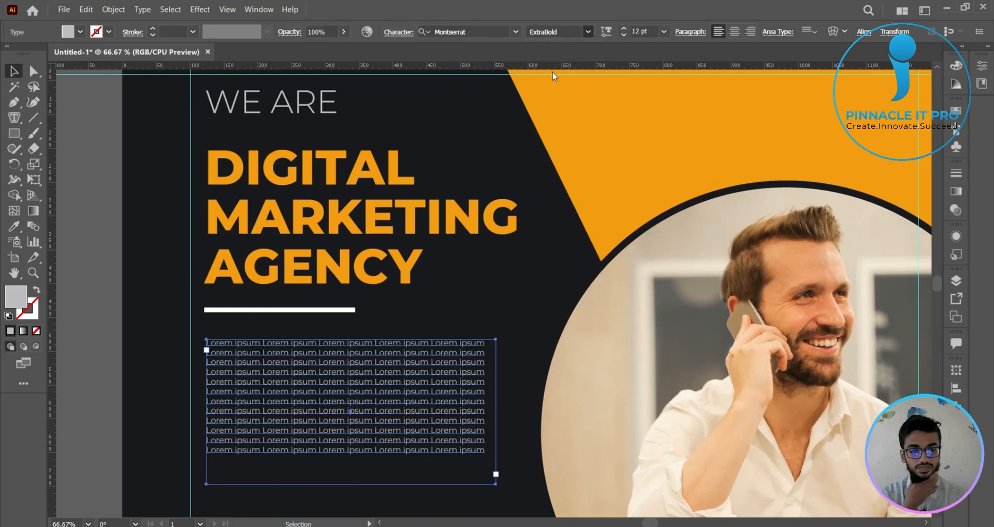
click(100, 192)
- Change the Lorem ipsum paragraph's fill to the next lighter grey swatch
scroll(100, 192, down, 2)
drag(108, 191, 211, 193)
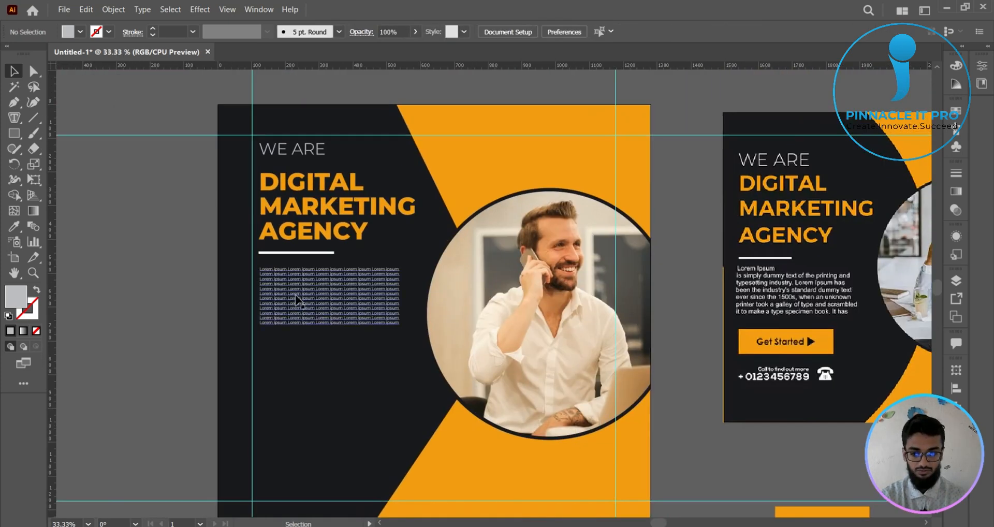
click(300, 299)
click(80, 31)
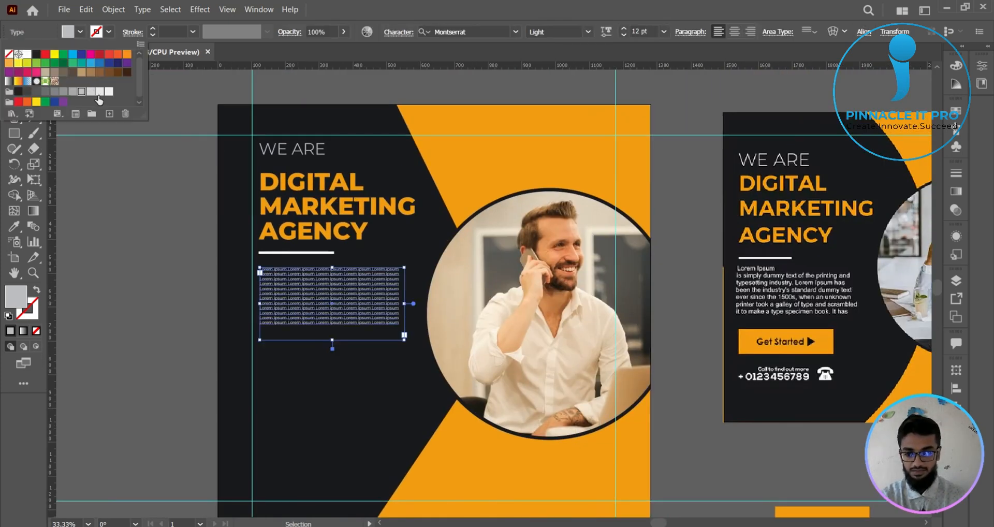
click(92, 92)
click(178, 279)
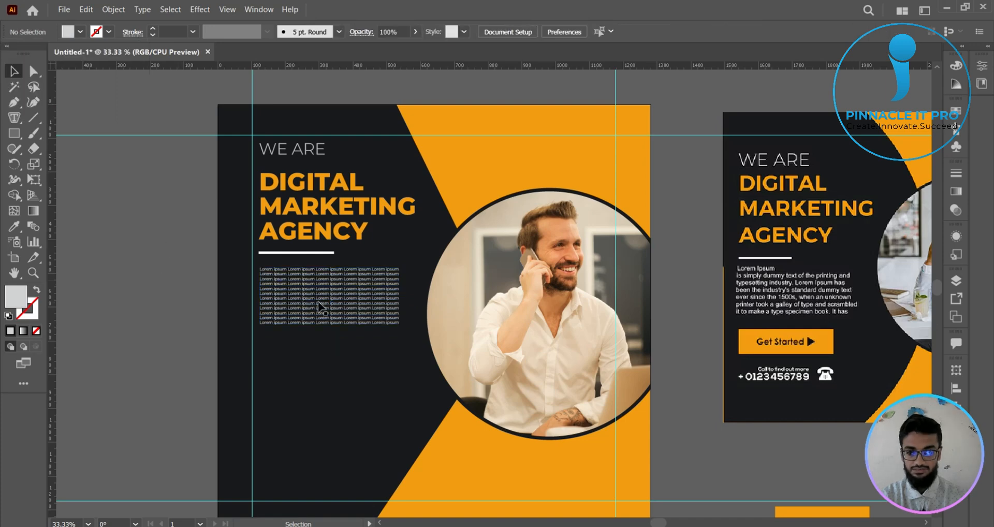
click(322, 306)
click(80, 31)
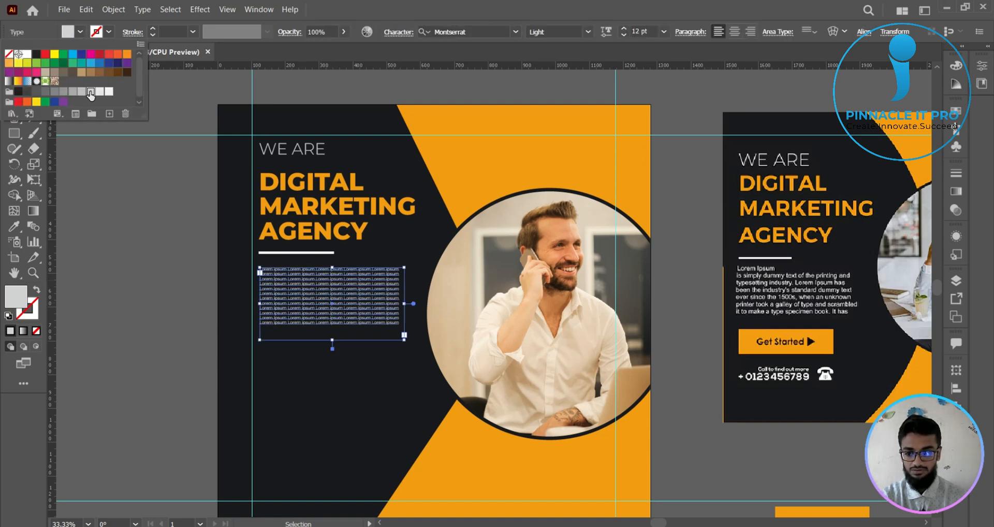
click(160, 248)
scroll(160, 247, down, 1)
drag(159, 248, 141, 218)
click(141, 217)
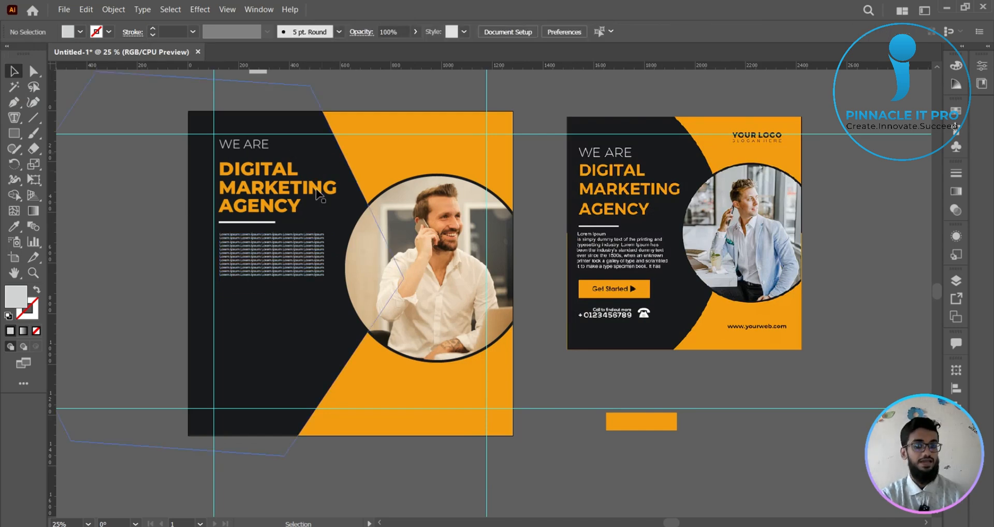
- Set the Lorem ipsum paragraph's leading to 18 pt
scroll(207, 267, up, 4)
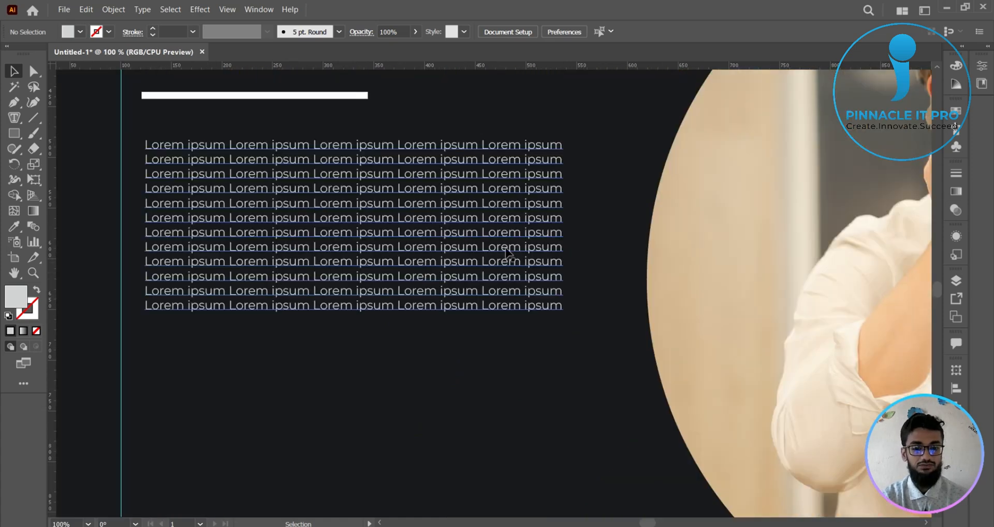
drag(506, 251, 497, 304)
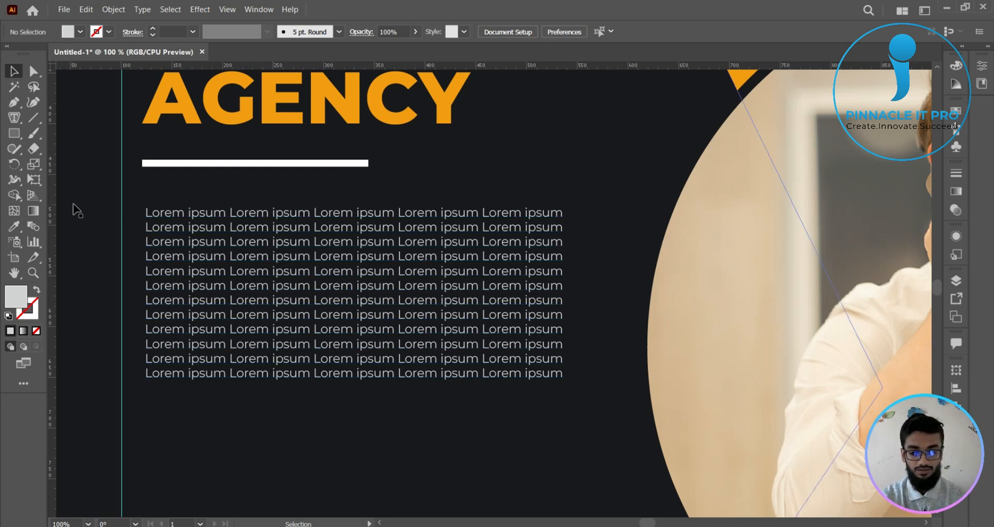
click(333, 260)
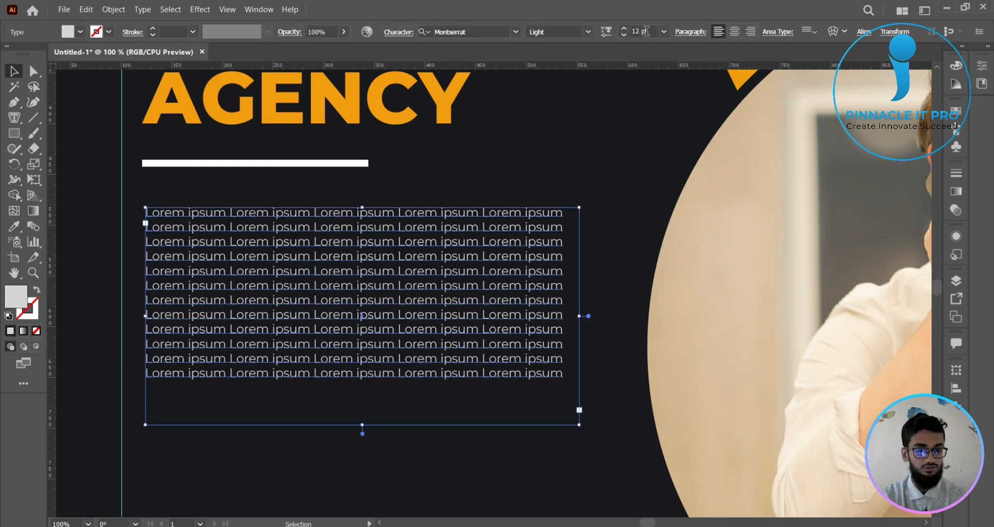
click(400, 34)
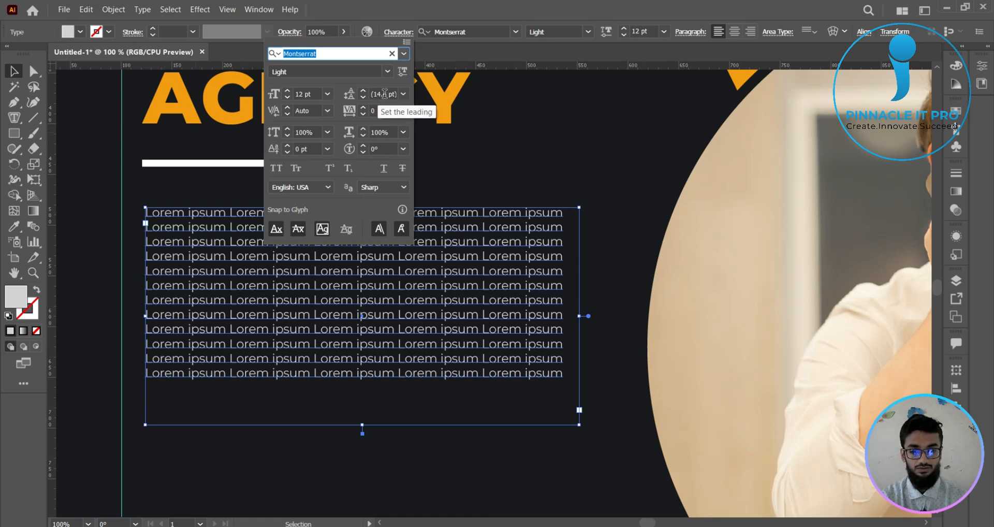
click(403, 94)
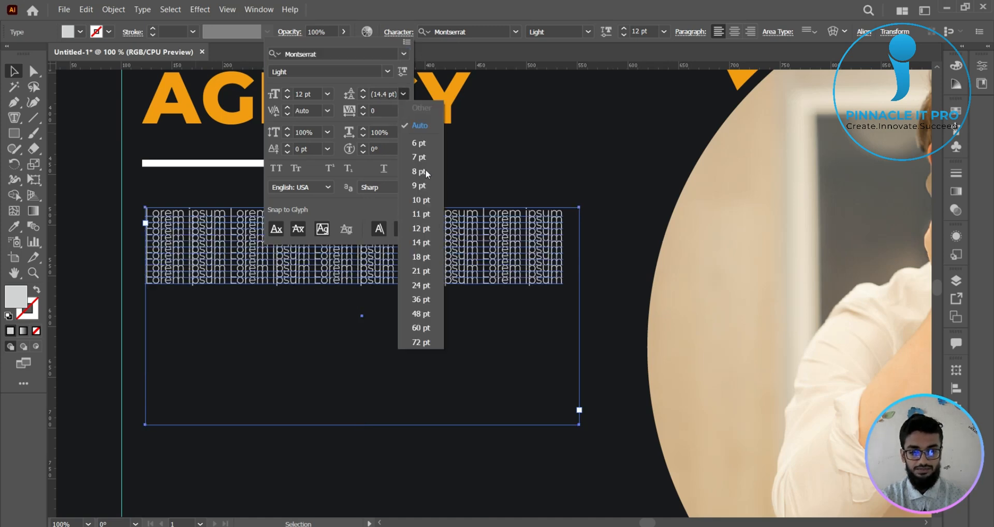
click(421, 257)
click(14, 71)
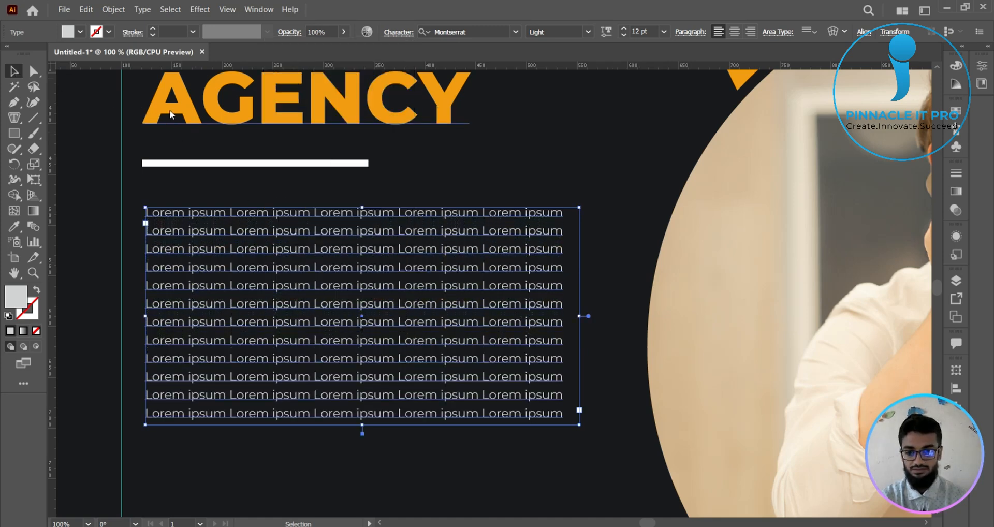
click(595, 264)
scroll(595, 264, down, 4)
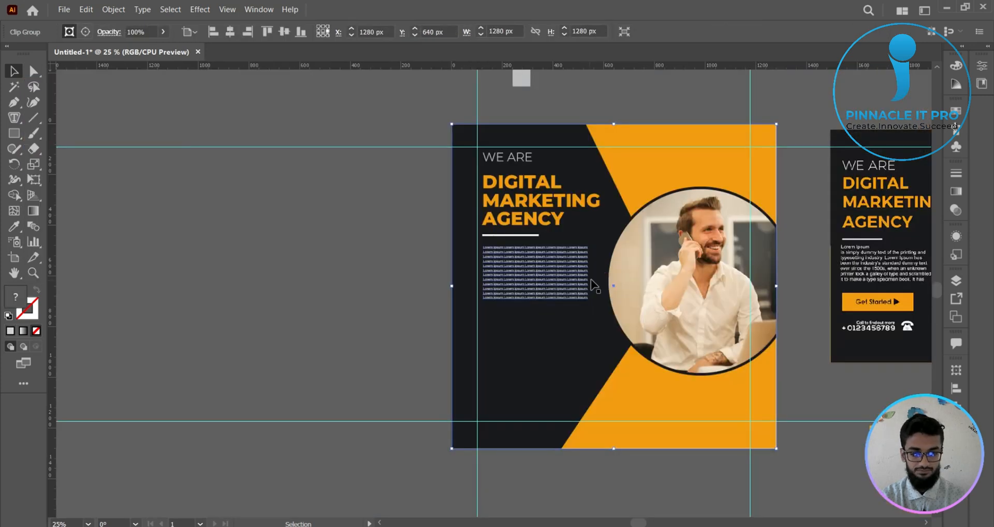
click(355, 252)
- Set the Lorem ipsum paragraph's font size to 18 pt
drag(460, 275, 198, 251)
scroll(542, 160, up, 1)
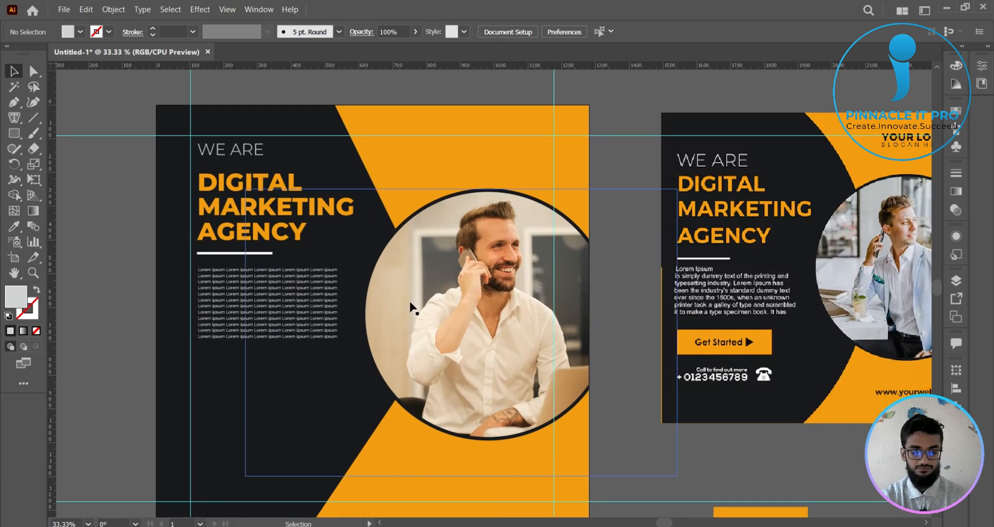
click(269, 305)
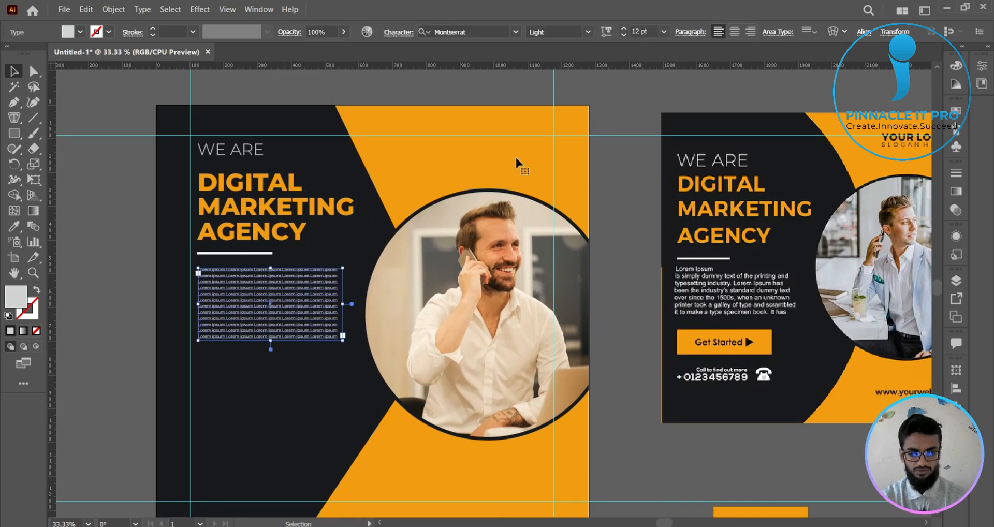
click(665, 31)
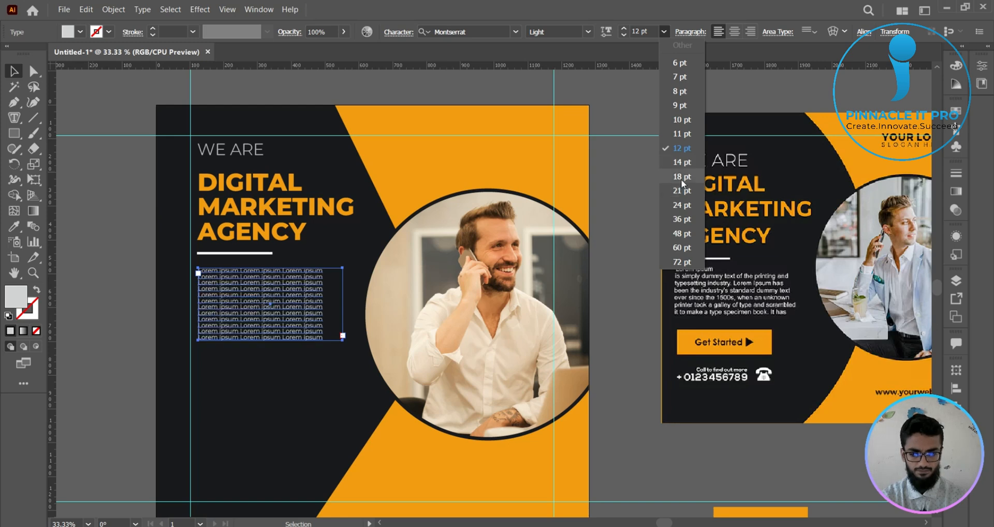
click(611, 186)
click(610, 185)
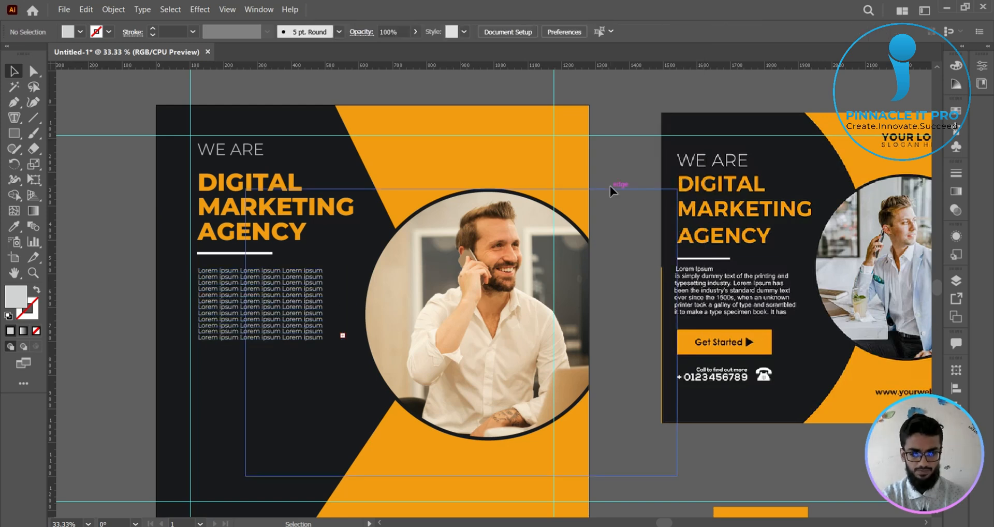
- Extend the paragraph's text frame downward until it holds all of the overflowing Lorem ipsum text
click(284, 299)
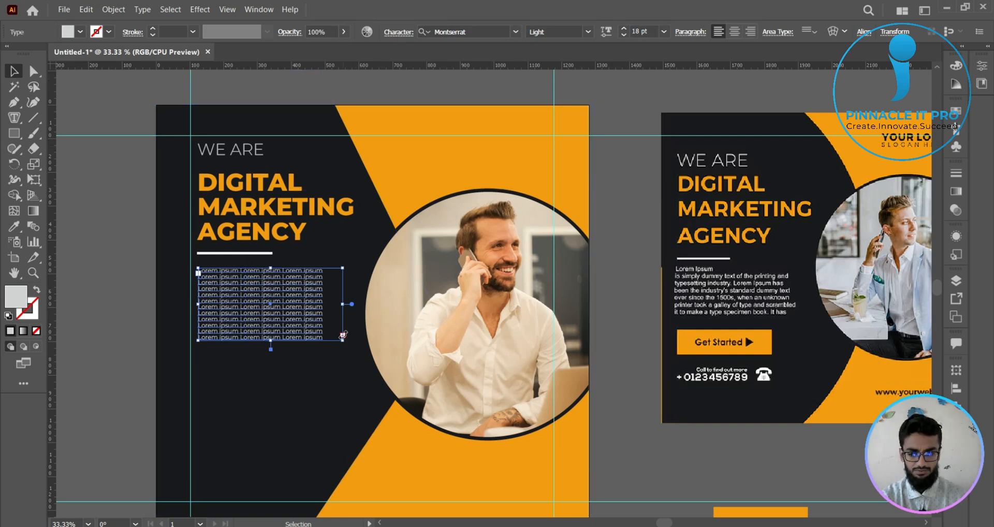
key(t)
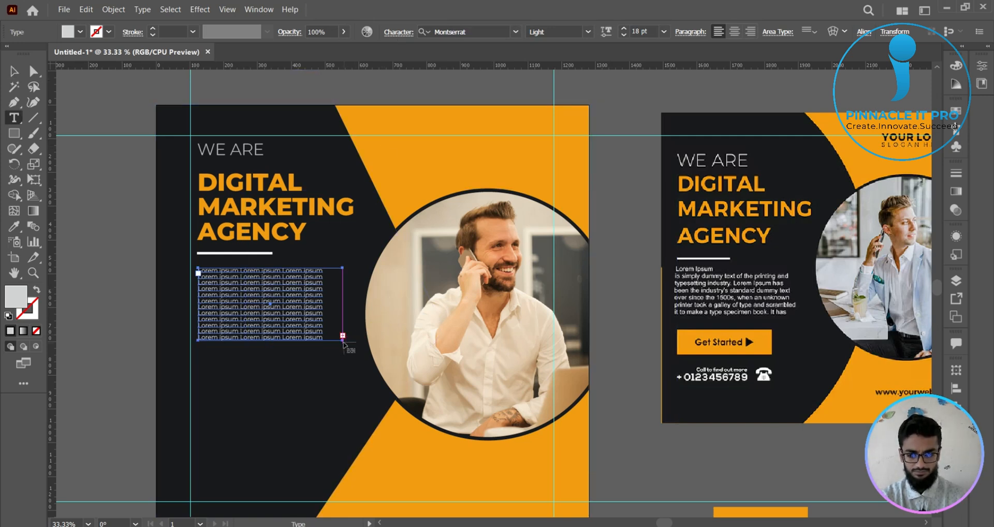
key(v)
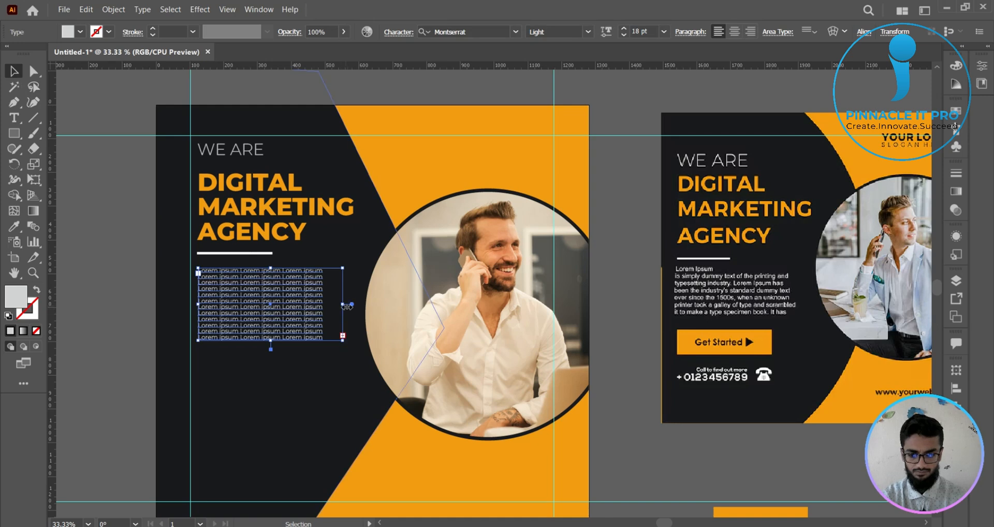
drag(271, 346, 269, 406)
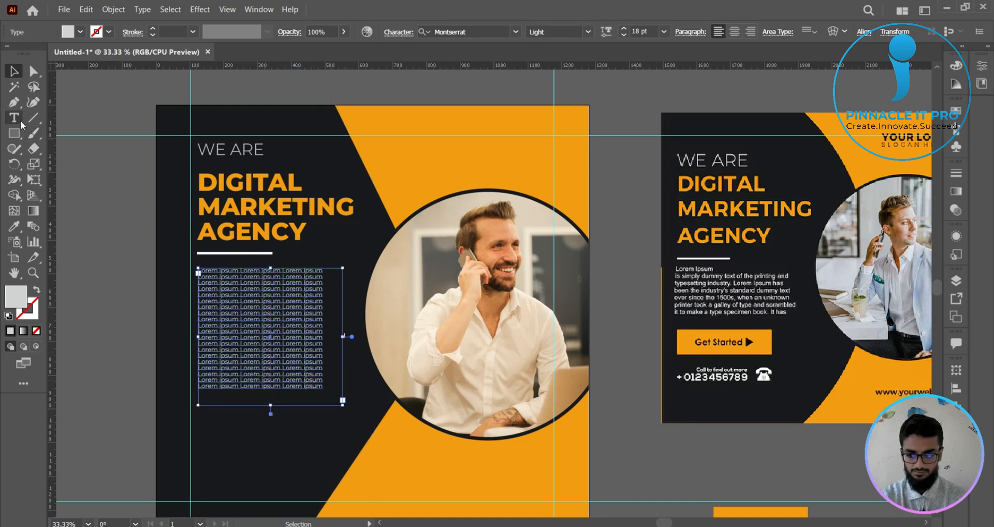
- Delete the surplus Lorem ipsum text from the end, cutting the paragraph partway through its ninth line
key(t)
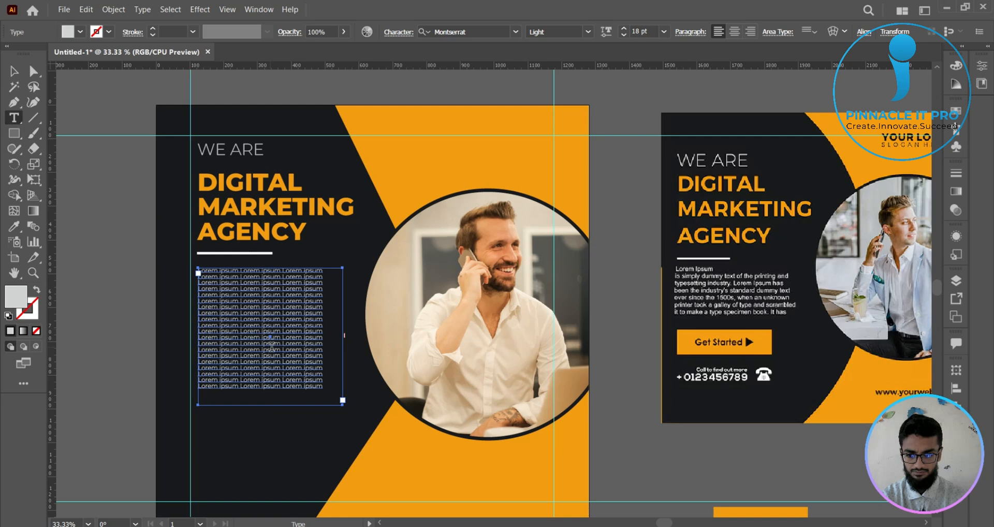
click(321, 386)
drag(322, 386, 202, 321)
key(BackSpace)
key(BackSpace)
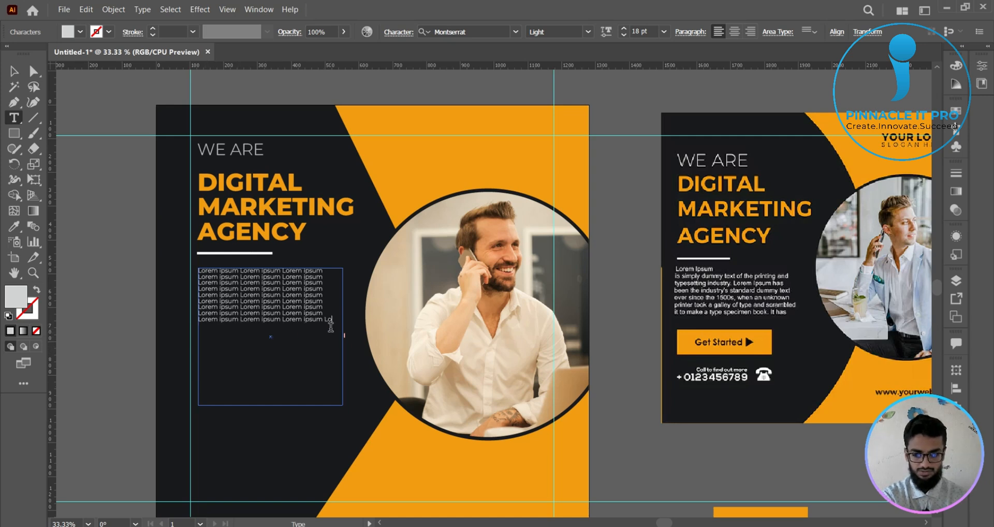
drag(337, 319, 277, 322)
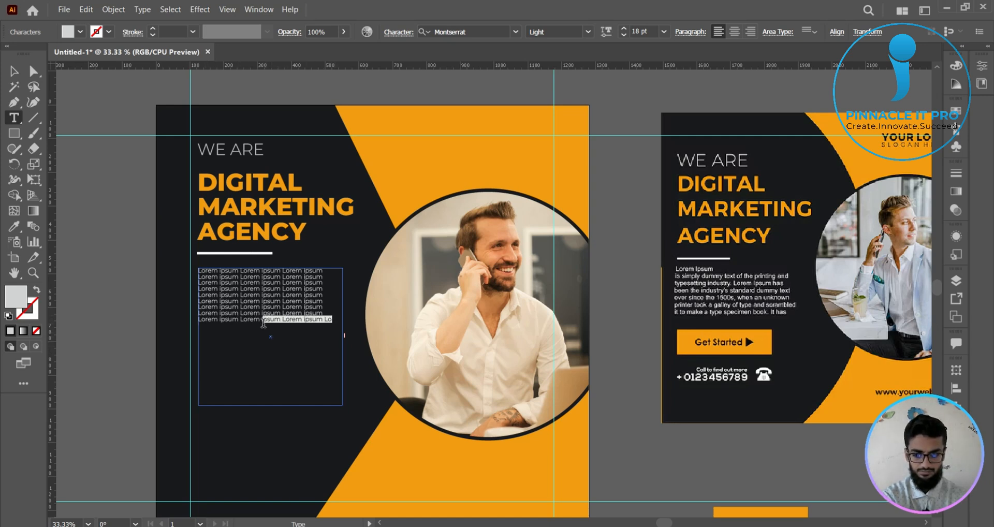
key(BackSpace)
key(Escape)
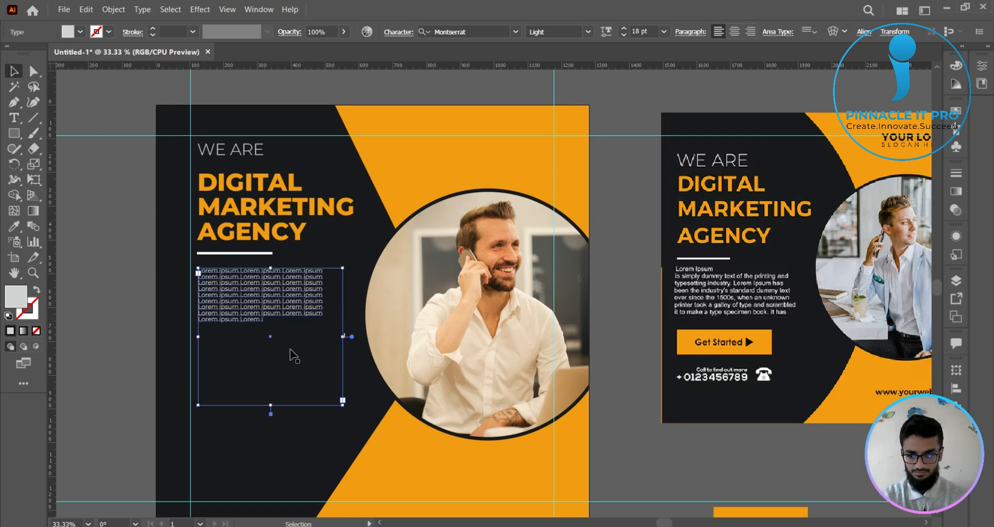
- Shorten the text frame to just below the remaining lines and widen it to the photo circle's edge
drag(271, 405, 271, 334)
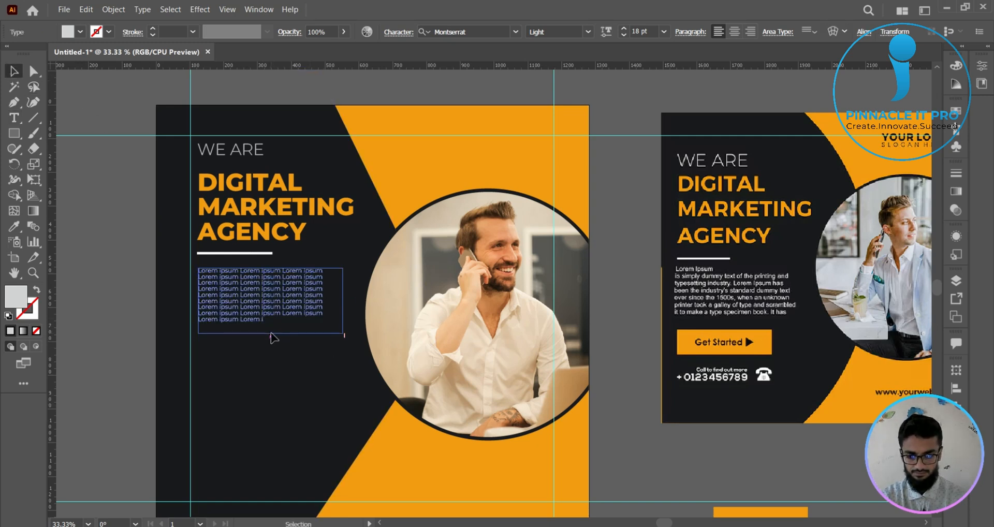
drag(343, 301, 364, 301)
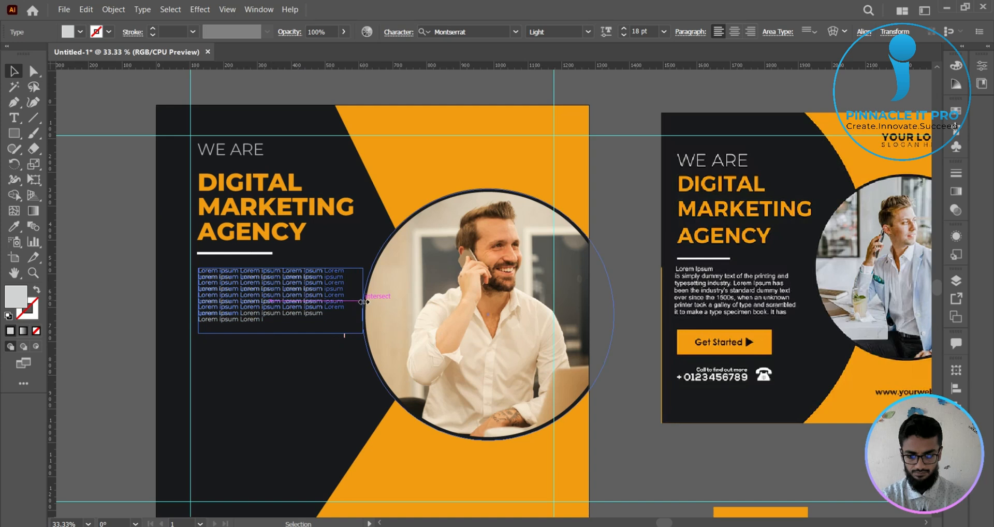
click(98, 235)
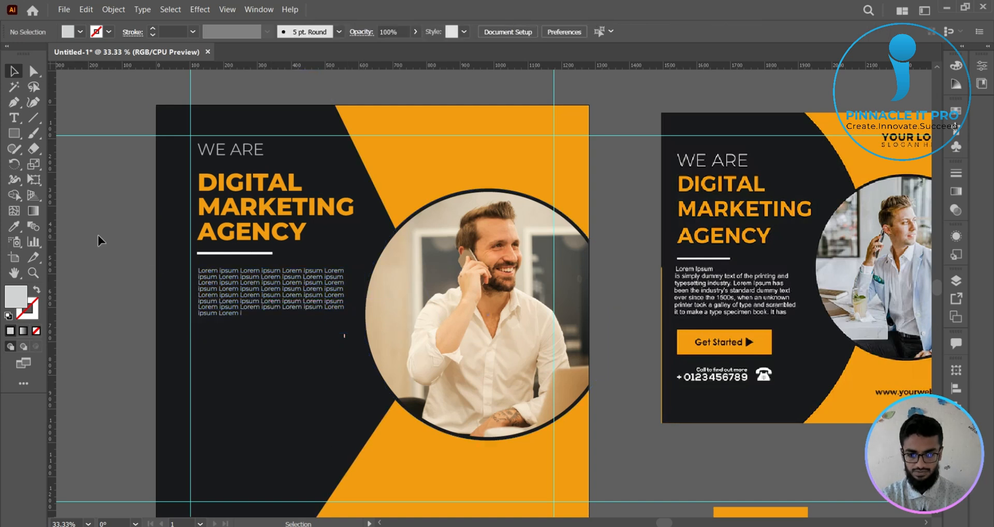
click(314, 307)
click(128, 284)
- Set the Lorem ipsum paragraph's leading to 27 pt
click(249, 295)
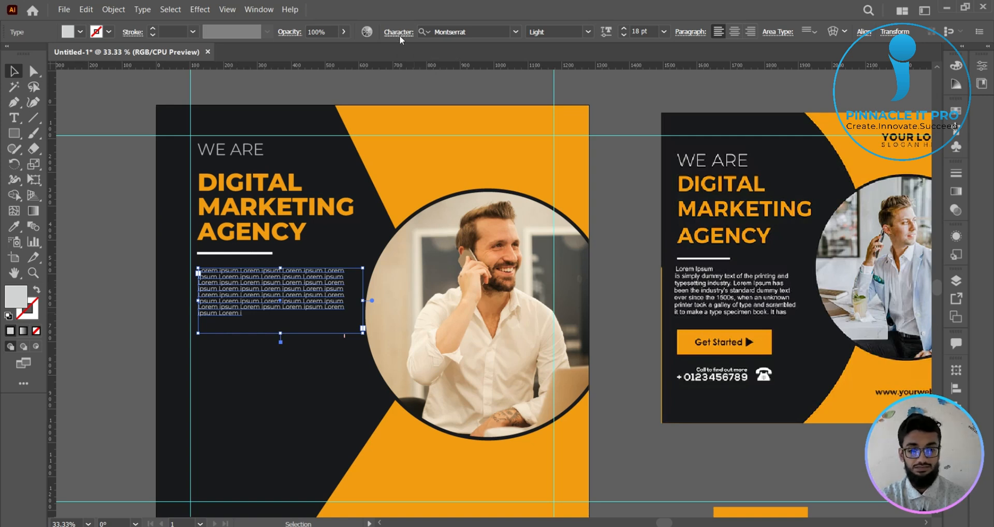
click(399, 35)
click(403, 95)
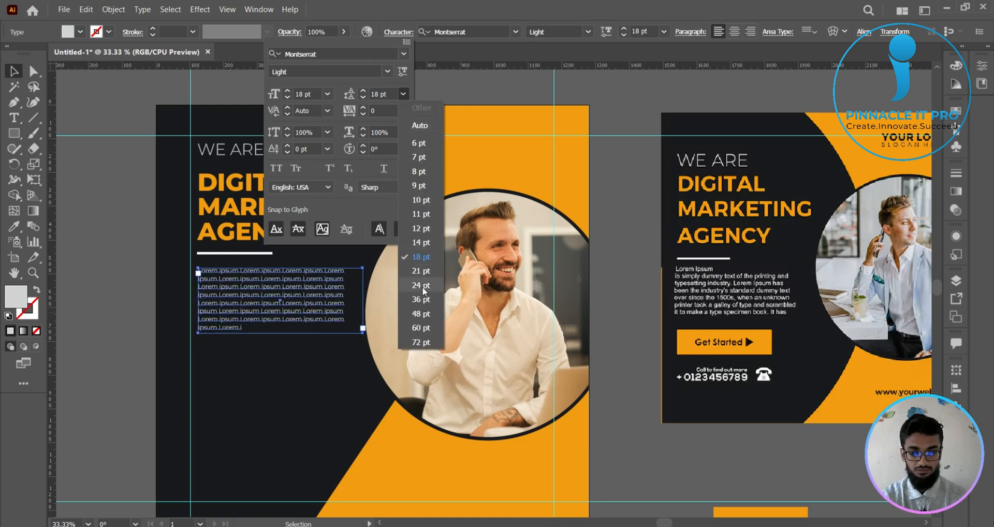
click(383, 94)
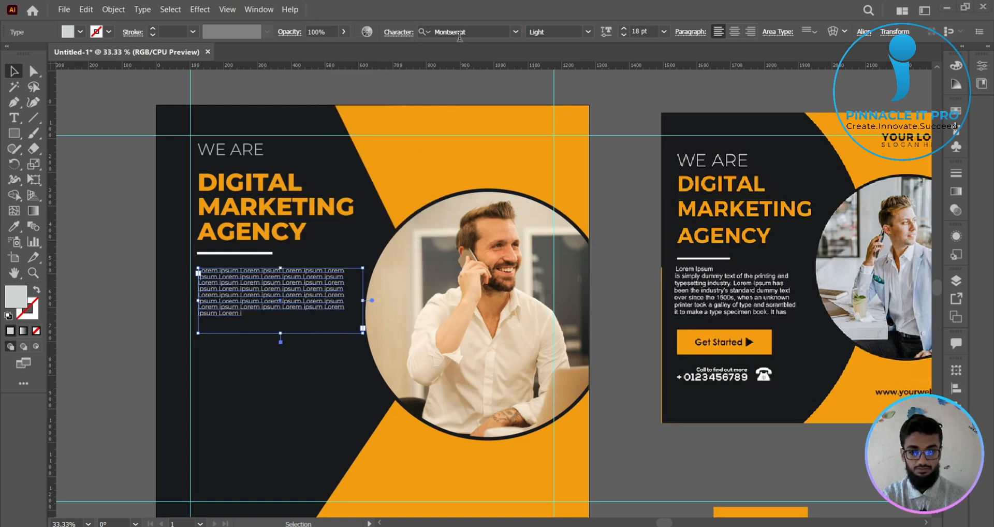
click(399, 32)
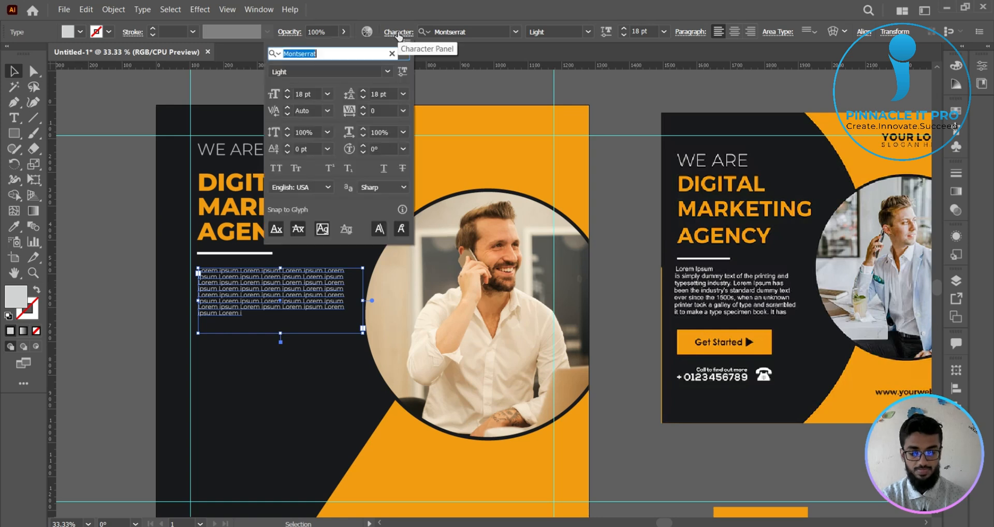
click(378, 94)
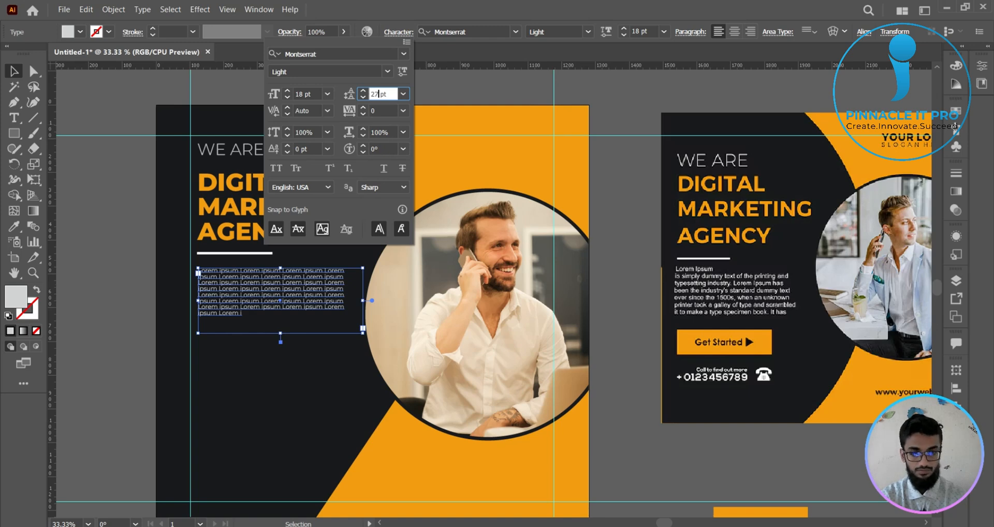
text(27)
key(Return)
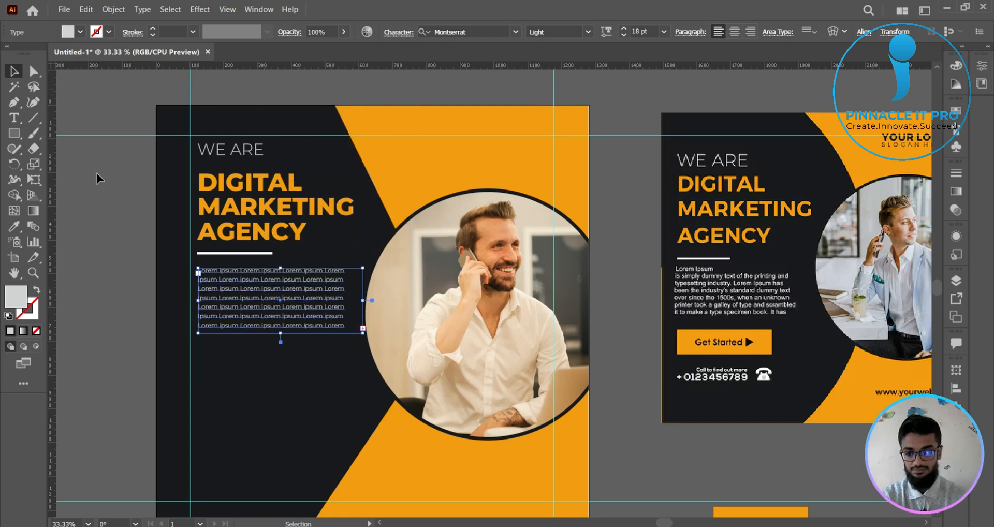
click(165, 261)
- Try to move the orange rectangle from the pasteboard to just below the Lorem ipsum paragraph
scroll(127, 258, down, 1)
drag(127, 258, 210, 256)
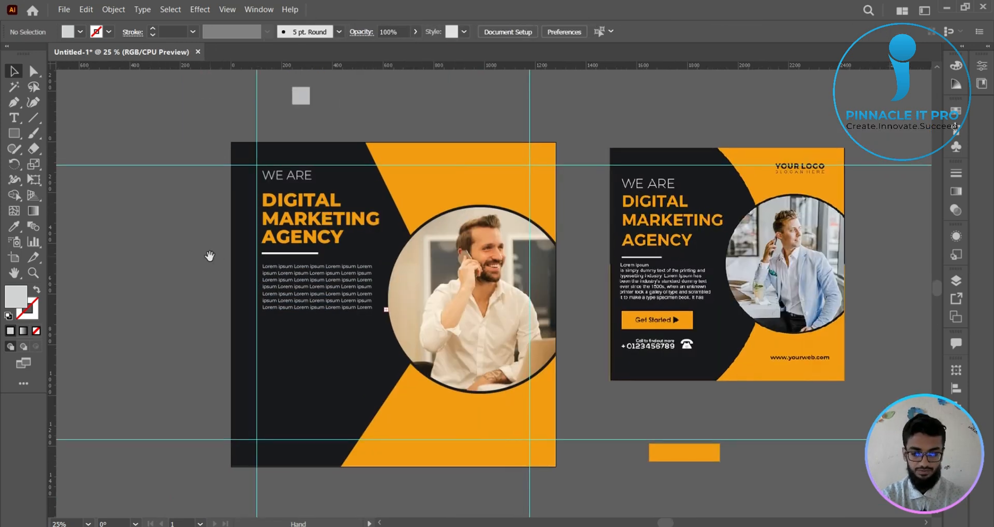
click(703, 460)
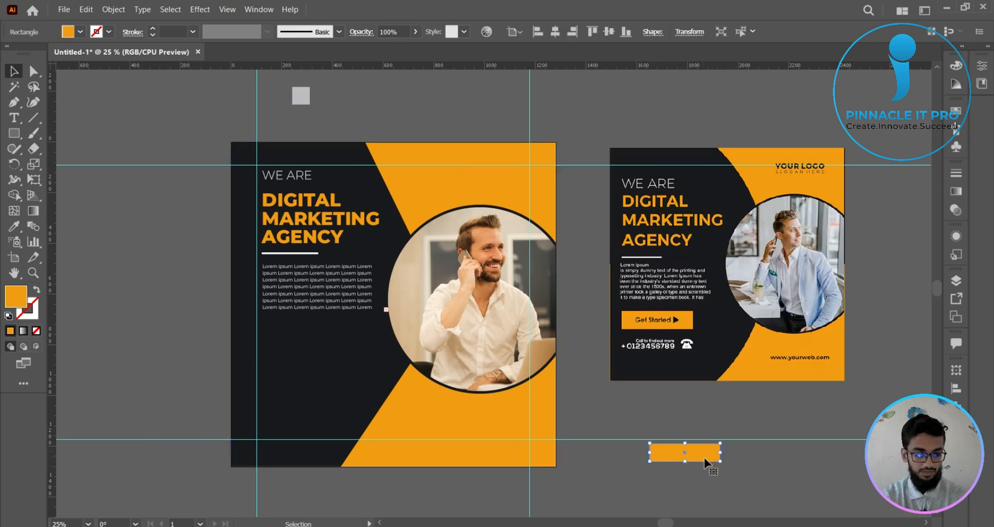
drag(703, 460, 321, 340)
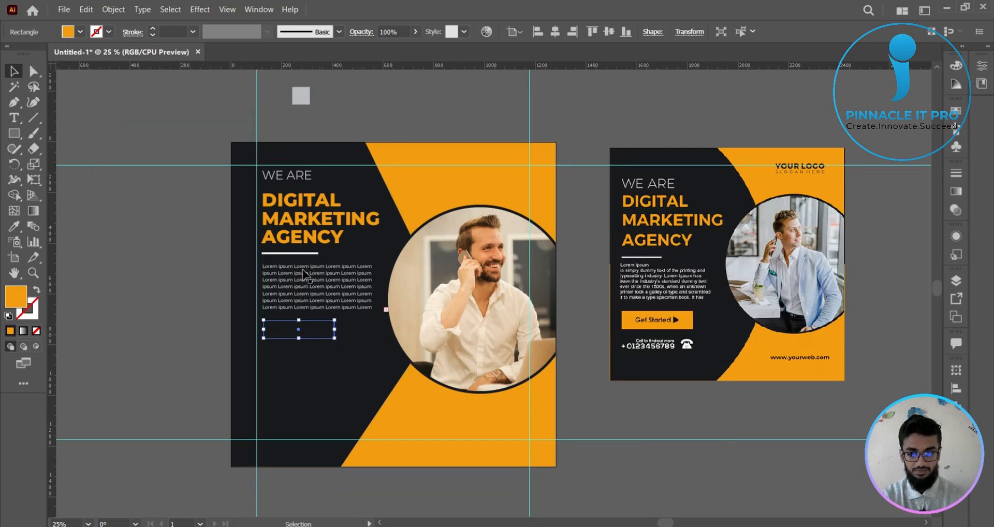
click(379, 294)
click(360, 294)
scroll(353, 294, up, 1)
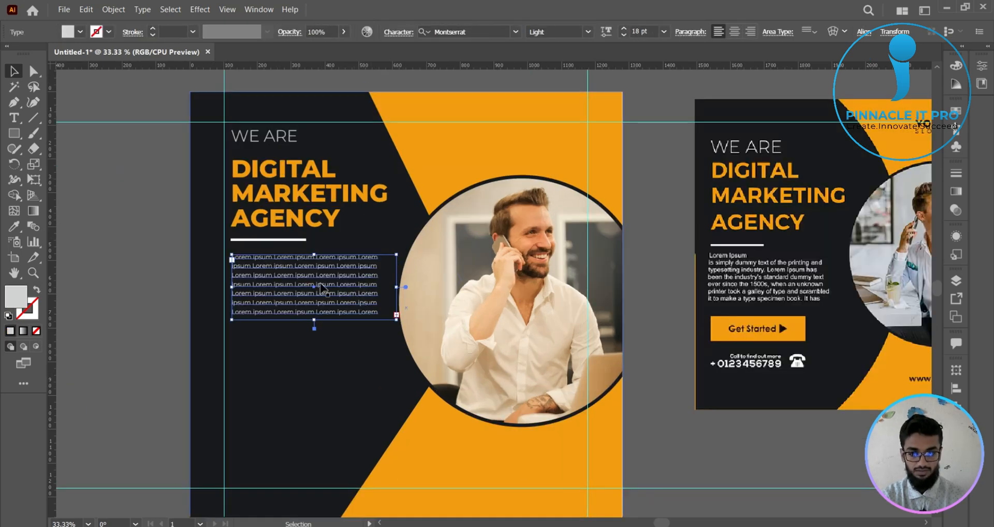
click(173, 210)
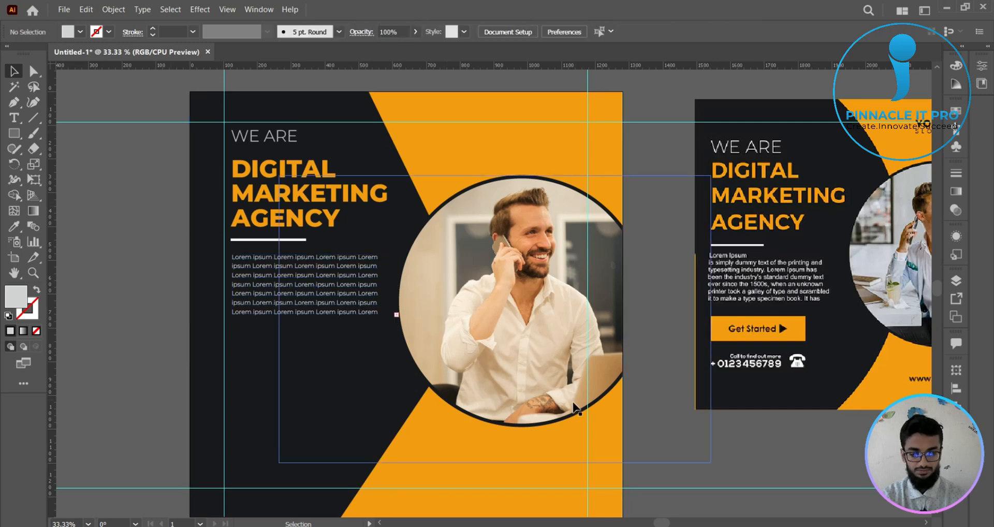
scroll(661, 428, down, 1)
drag(683, 440, 623, 404)
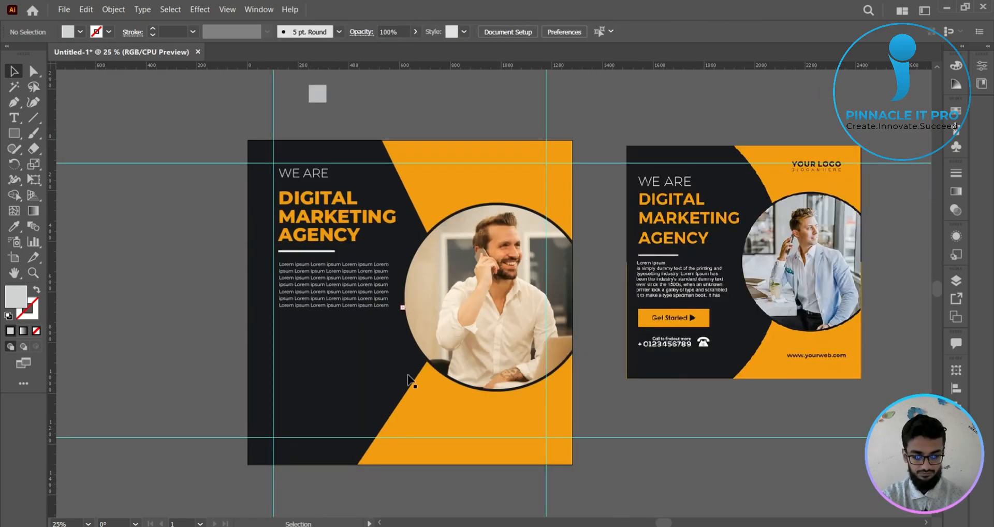
click(340, 334)
key(ctrl+alt+3)
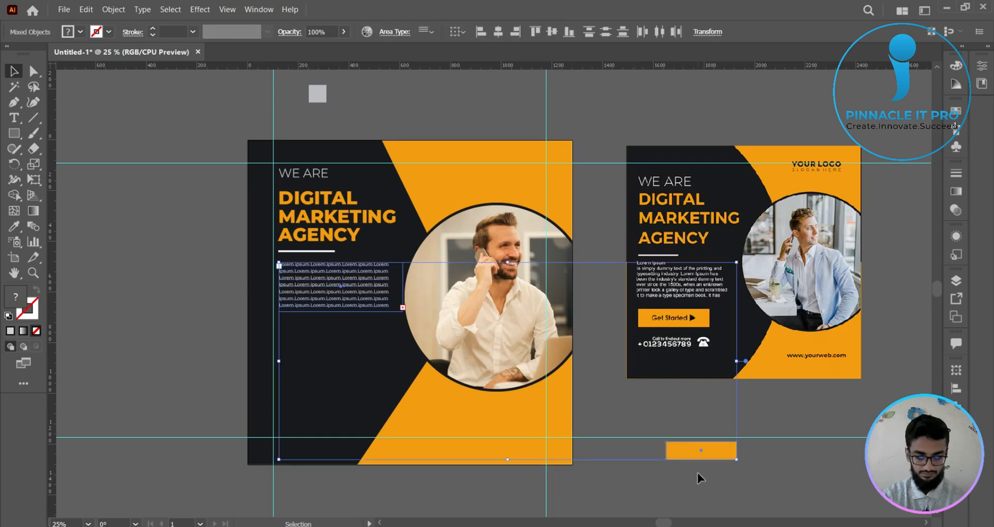
- Place the orange rectangle below the Lorem ipsum paragraph, aligned with its left edge, and enlarge it slightly as a button
click(710, 472)
click(726, 454)
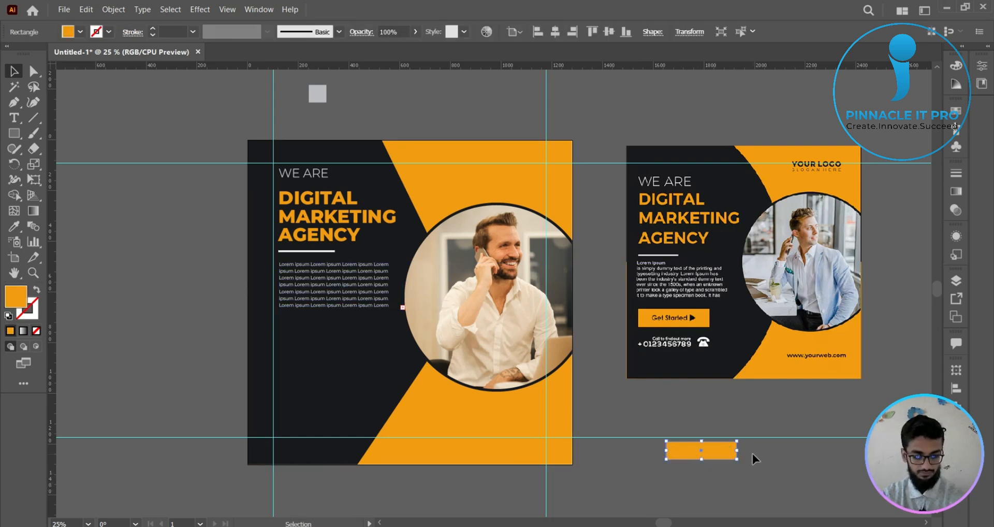
drag(721, 455, 336, 337)
key(ctrl+plus)
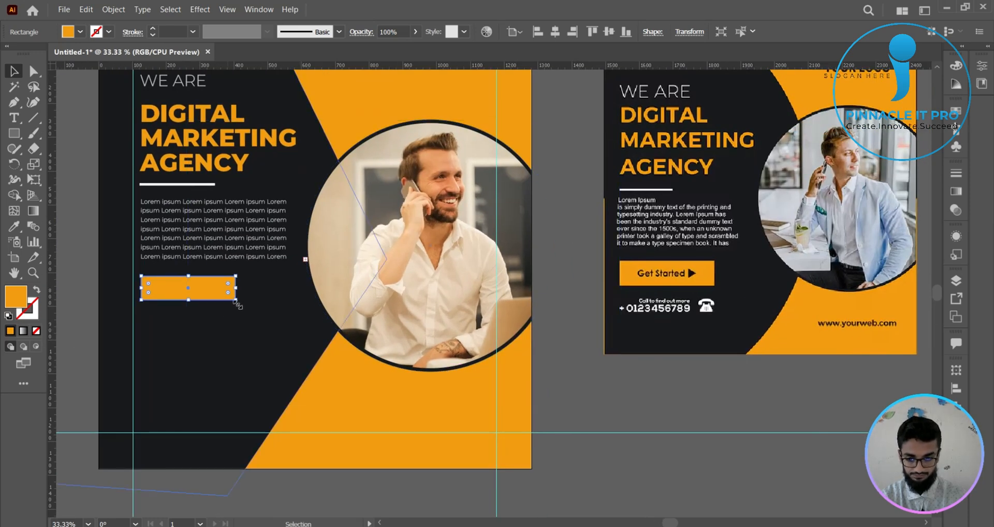
mouse_move(235, 299)
mouse_down()
mouse_move(264, 309)
mouse_move(249, 308)
mouse_up()
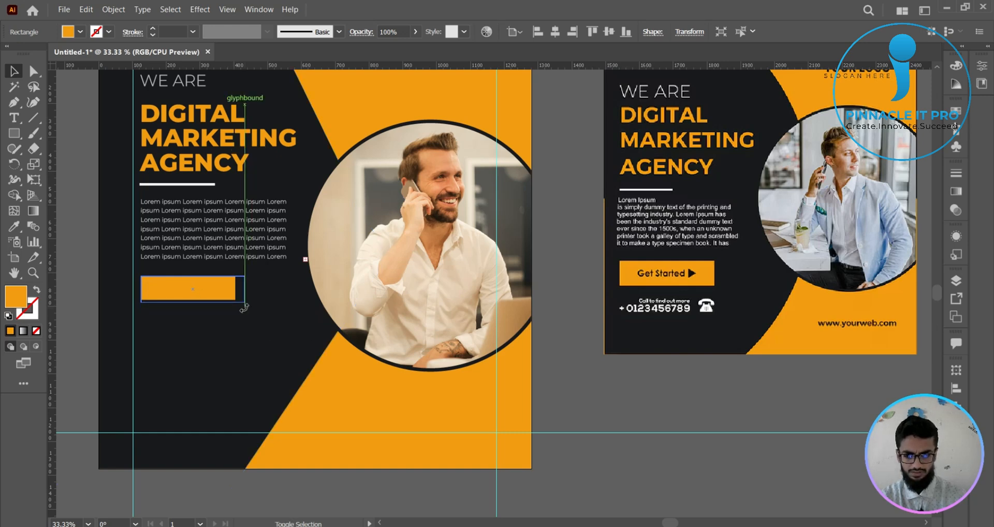
click(605, 392)
scroll(605, 392, down, 1)
drag(605, 392, 577, 399)
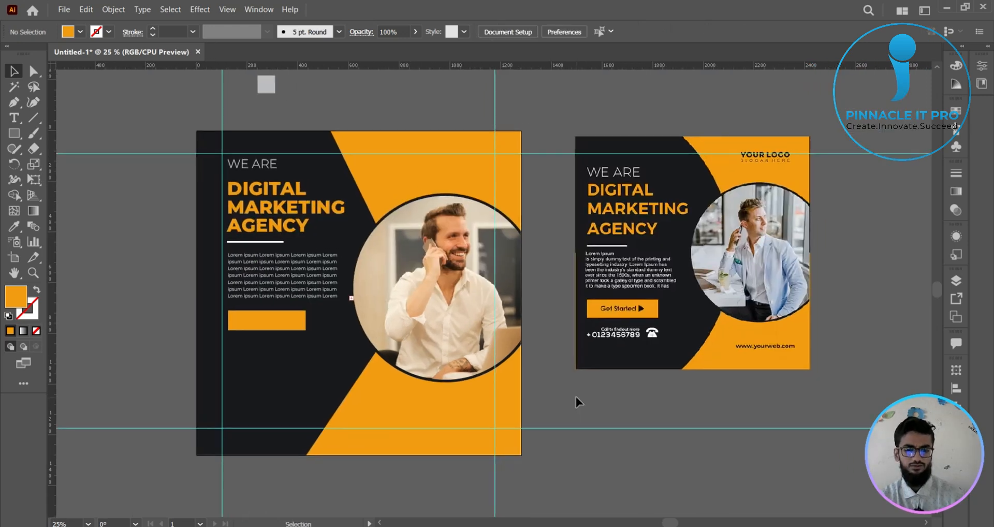
- Add the text "Get Started" in Montserrat Light, 18 pt, on the empty pasteboard above the artboard
click(14, 117)
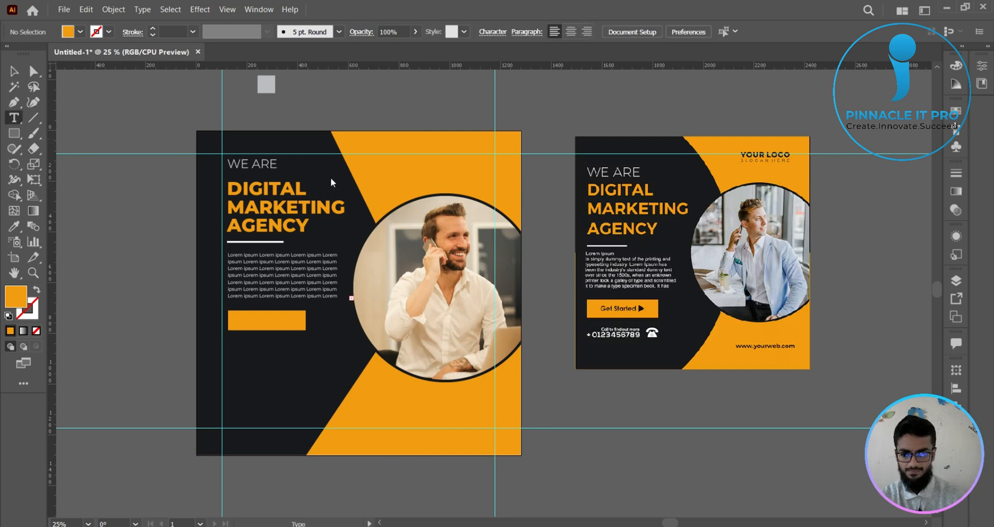
click(421, 111)
text(c)
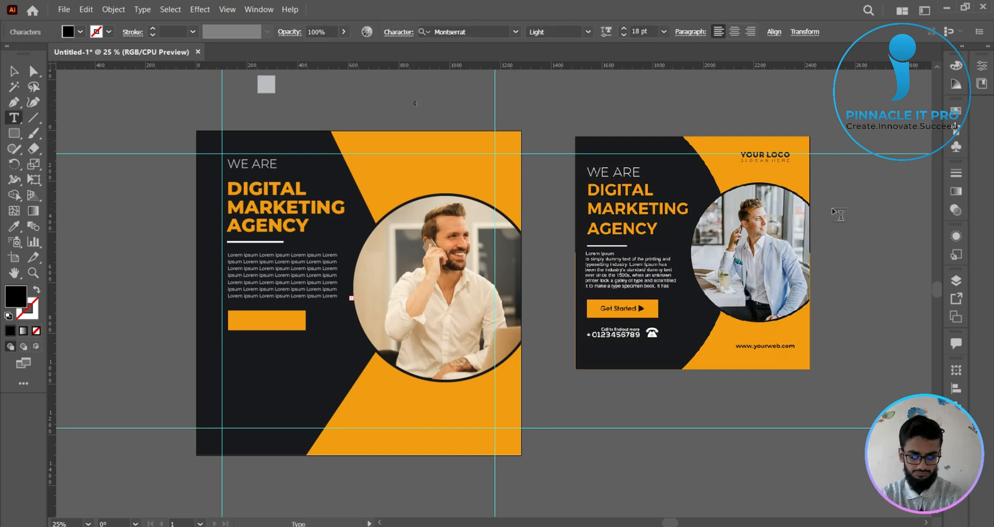
text(et Started)
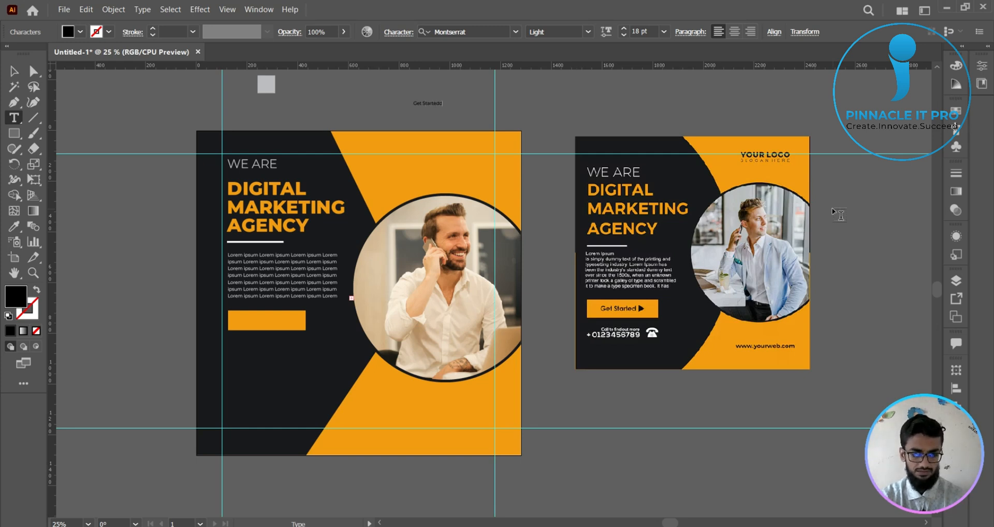
click(14, 71)
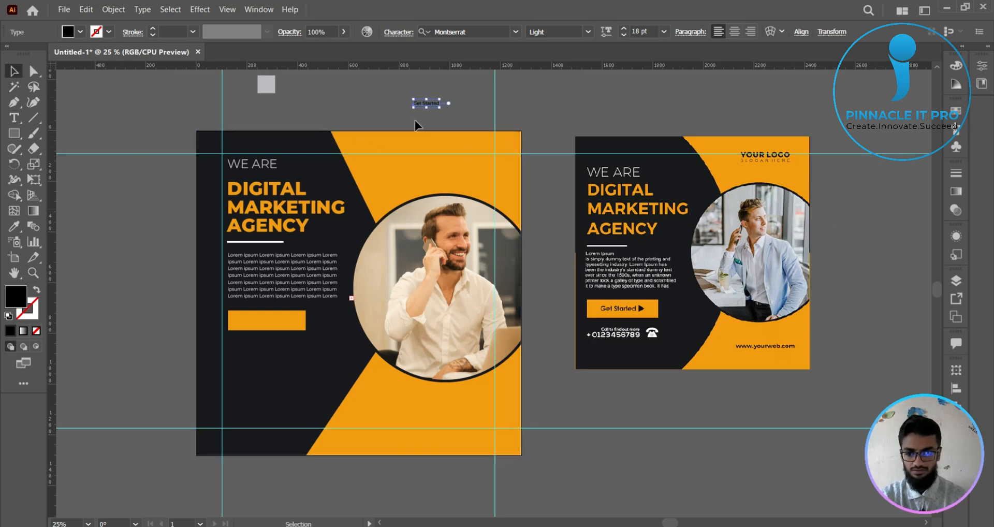
- Move the "Get Started" text onto the orange button, enlarge it to about 57 pt, and set its weight to Medium
drag(441, 106, 298, 327)
click(589, 31)
click(559, 104)
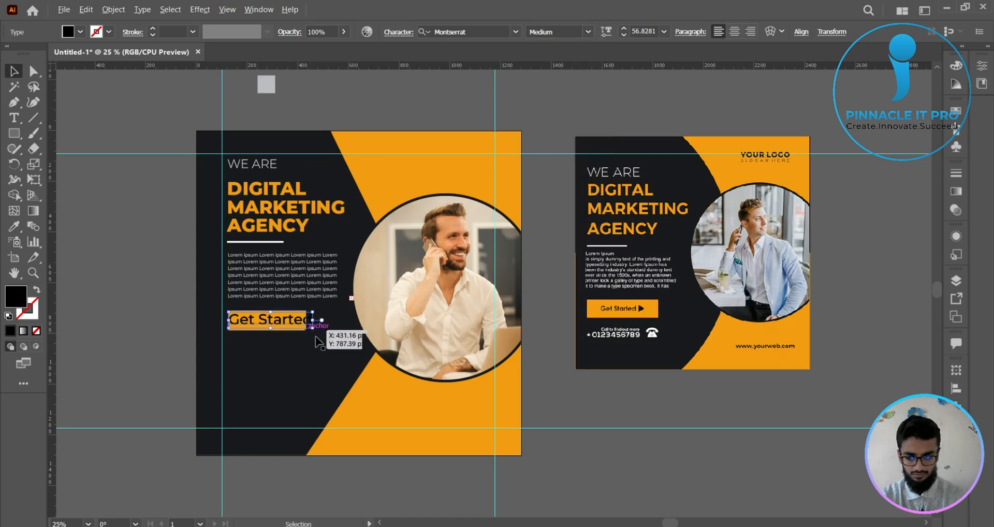
- Scale the "Get Started" text down until it fits inside the orange button with space around it
scroll(317, 338, up, 2)
drag(284, 362, 388, 379)
drag(411, 337, 345, 322)
mouse_move(328, 313)
mouse_down()
mouse_move(348, 319)
mouse_move(339, 321)
mouse_up()
click(142, 290)
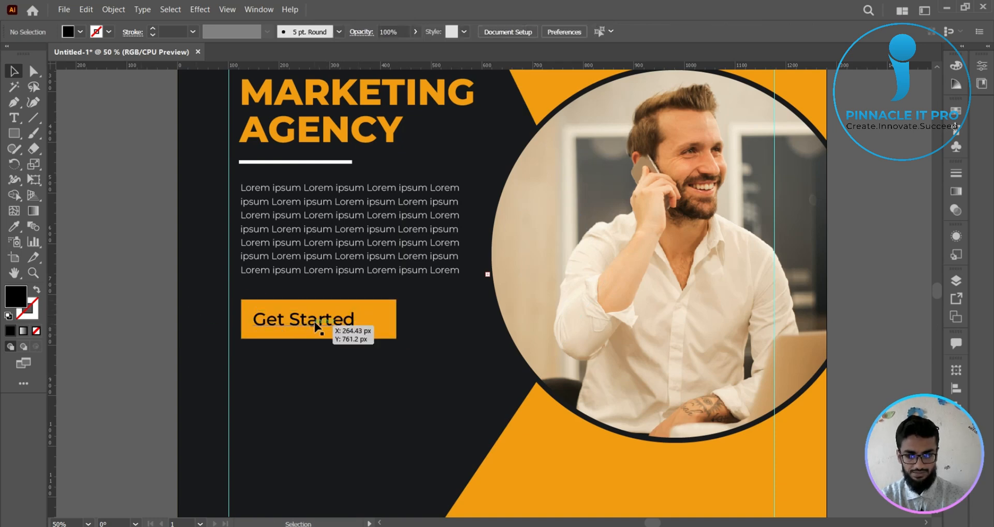
- Centre the "Get Started" text horizontally and vertically on the orange button, using the button as the key object
click(378, 318)
scroll(406, 355, up, 1)
scroll(393, 368, left, 3)
click(428, 409)
scroll(428, 408, up, 1)
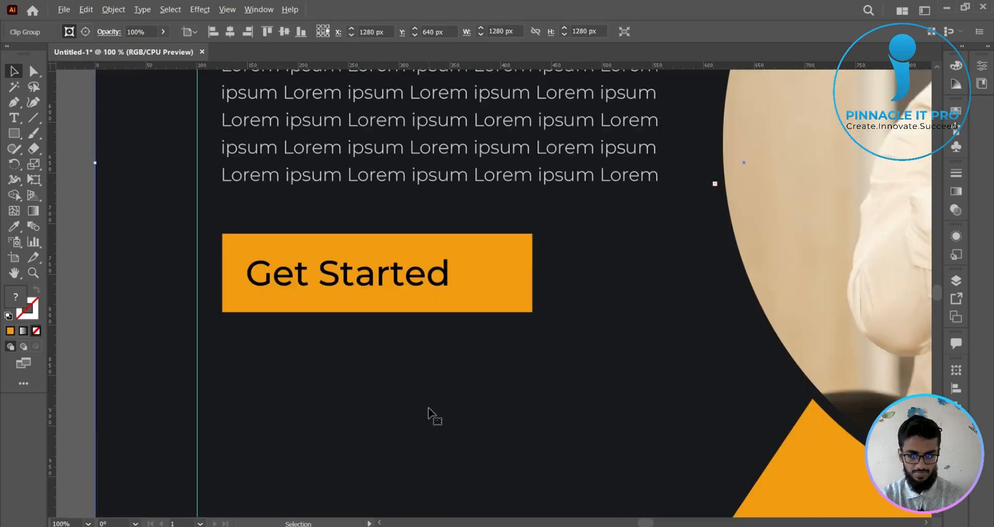
click(499, 273)
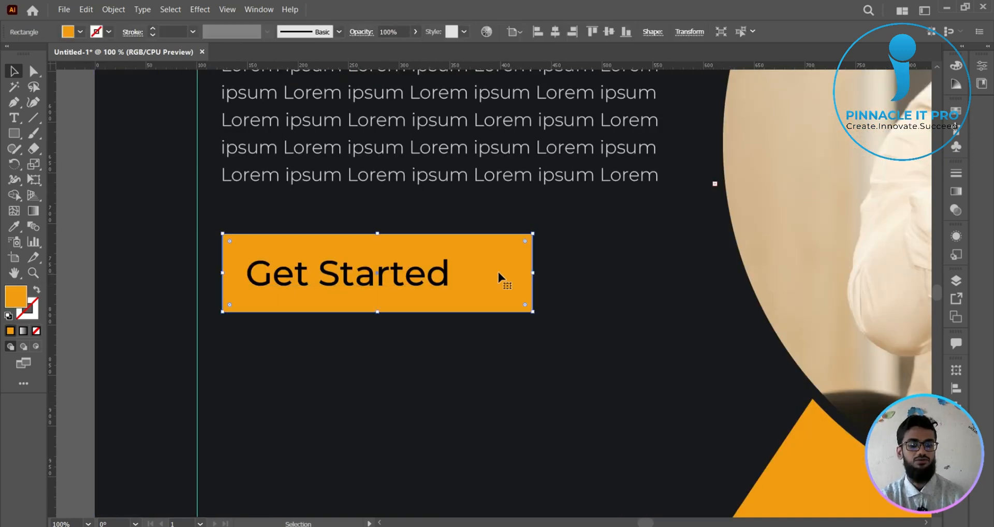
click(469, 417)
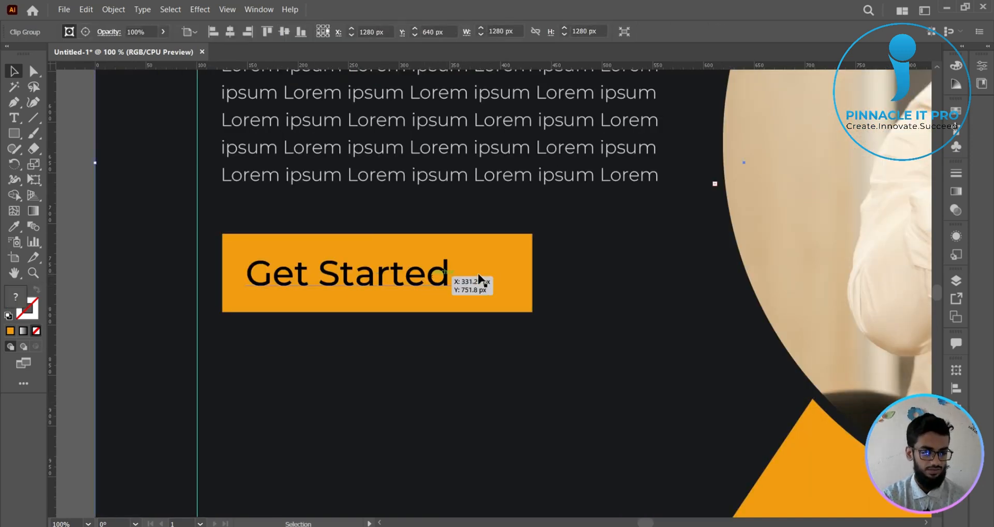
click(506, 277)
shift+click(432, 284)
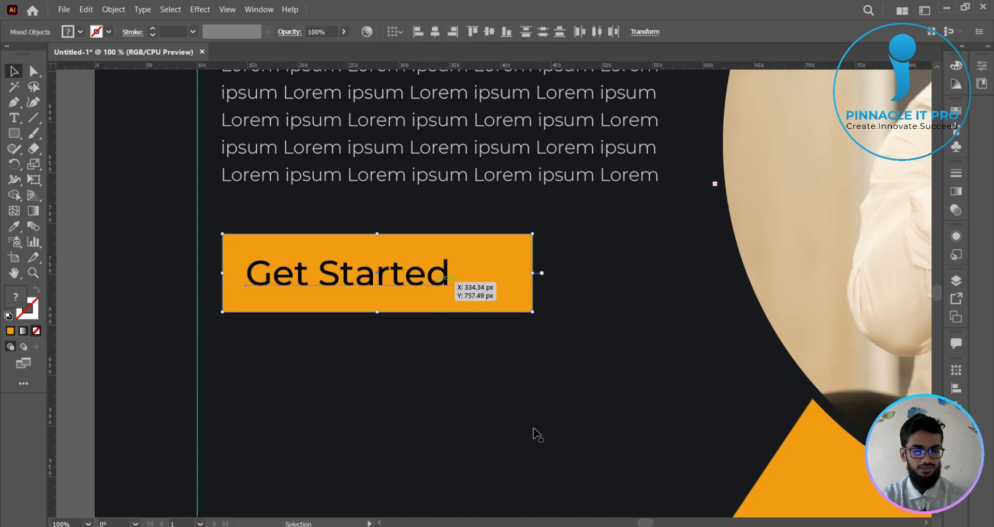
click(507, 270)
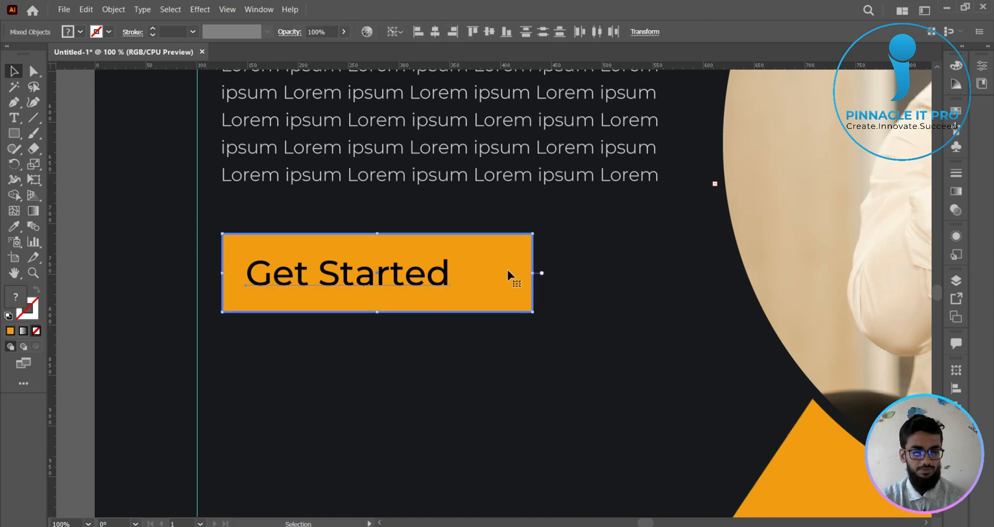
click(435, 33)
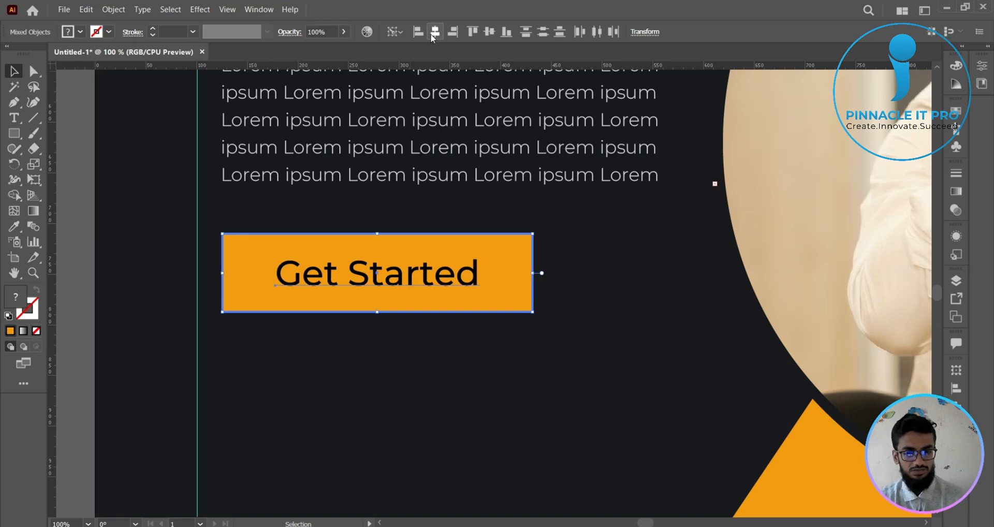
click(488, 32)
click(82, 244)
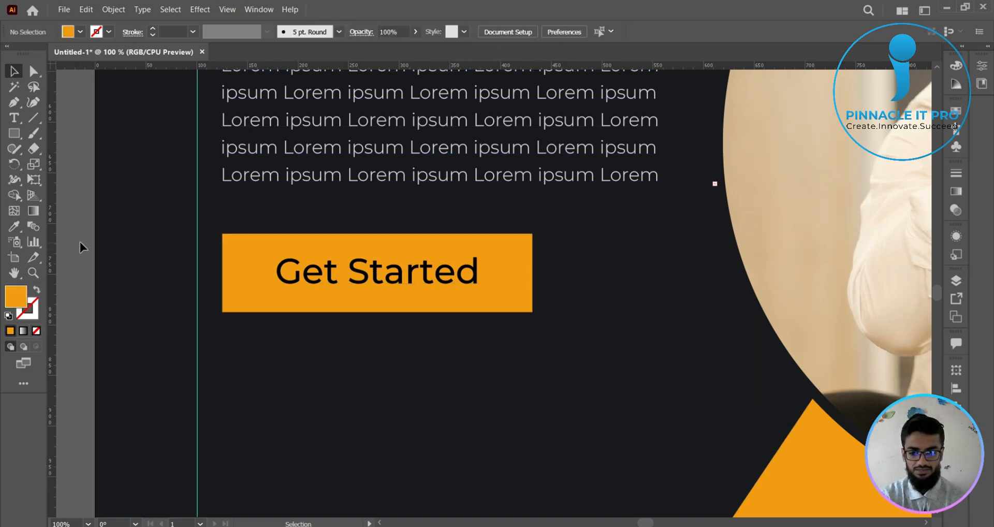
- Draw an orange triangle on the pasteboard beside the artboard and rotate it 90° so that it points right
scroll(471, 414, down, 2)
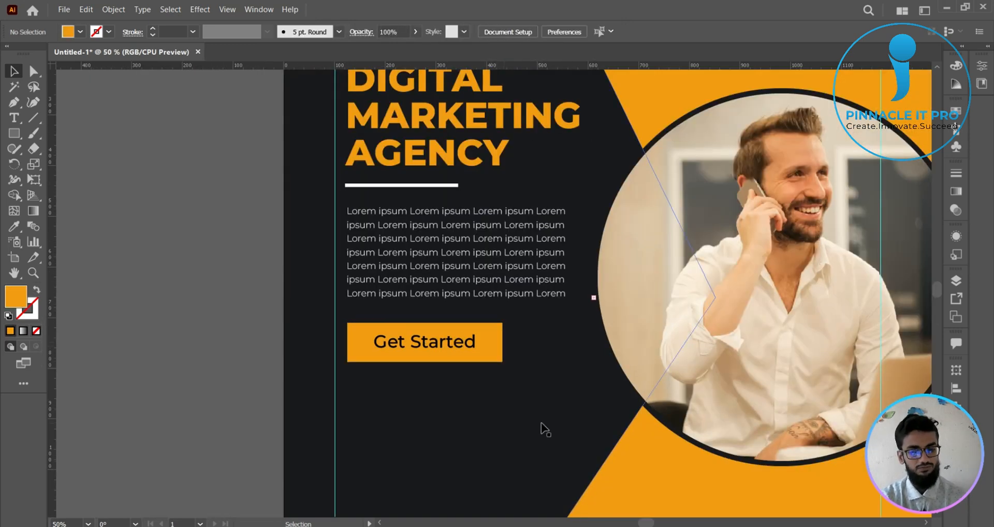
scroll(544, 430, down, 1)
drag(559, 420, 449, 332)
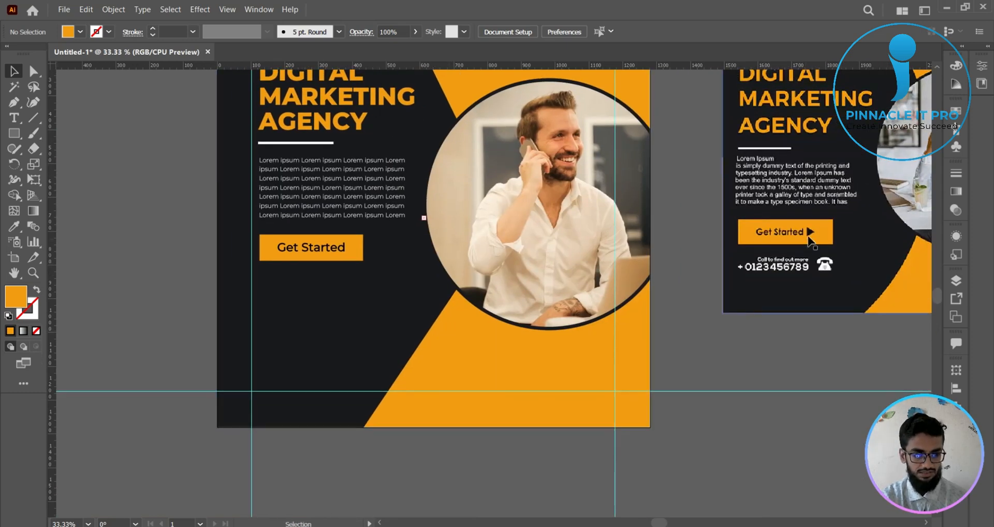
click(15, 134)
drag(15, 134, 66, 181)
drag(132, 202, 168, 226)
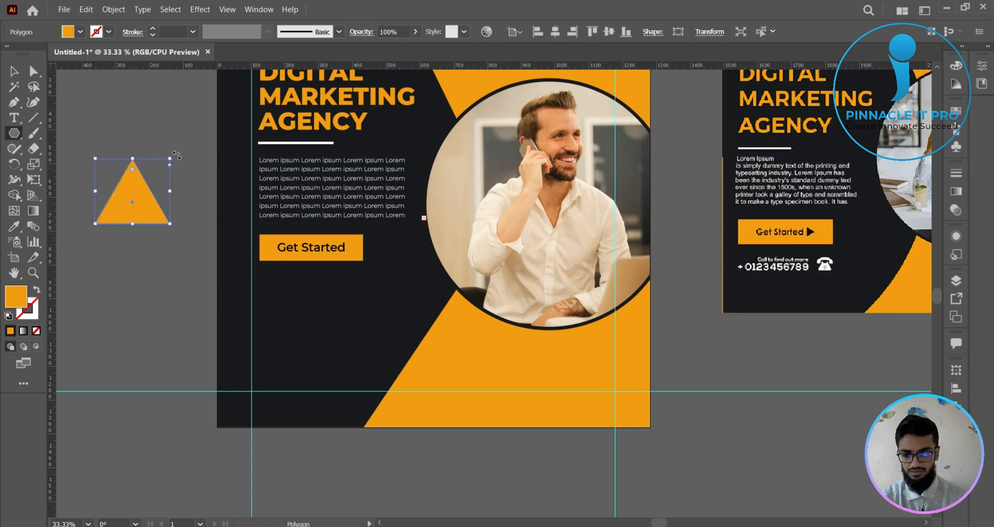
drag(176, 155, 209, 254)
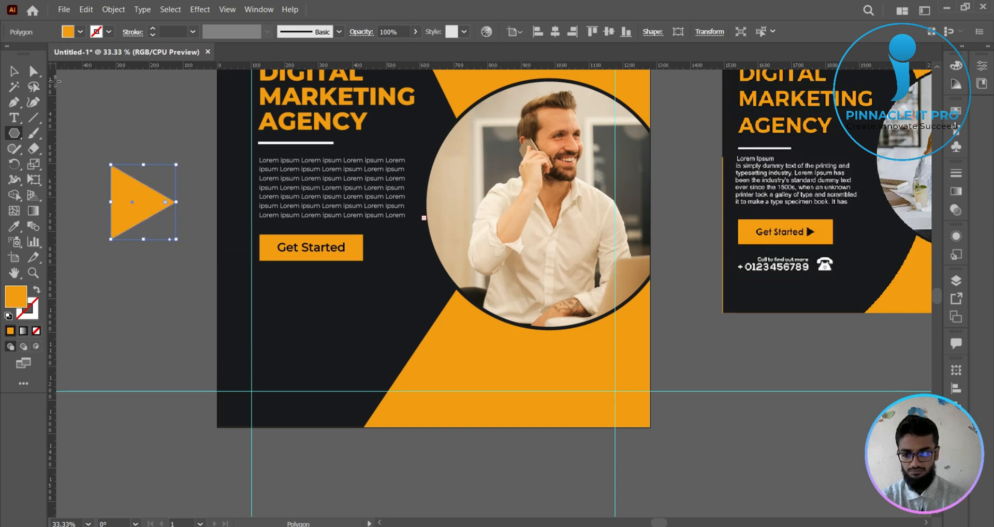
- Fill the triangle with the poster's dark background colour, sampled with the Eyedropper
click(15, 76)
click(14, 226)
click(325, 295)
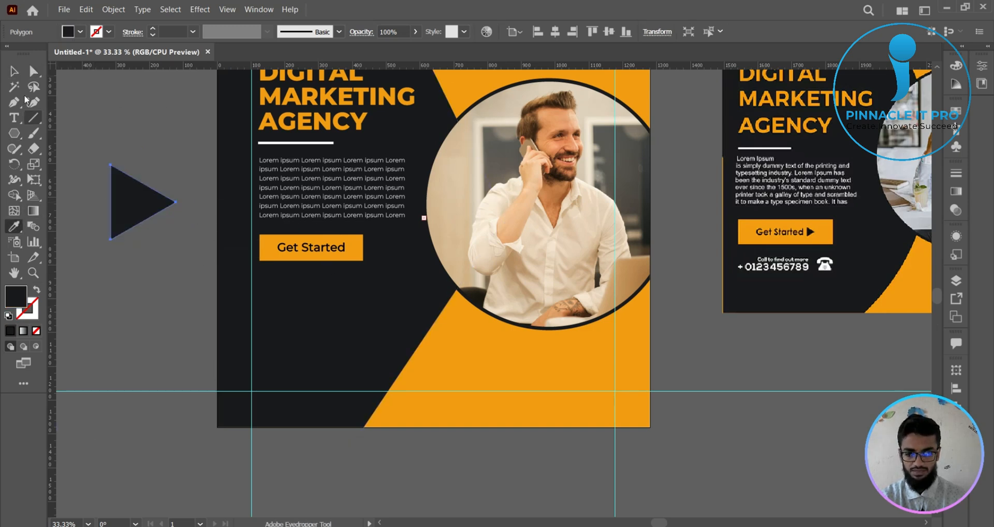
- Shrink the dark triangle and place it beside the end of the "Get Started" text, fitting both inside the orange button
click(15, 73)
click(125, 282)
click(138, 202)
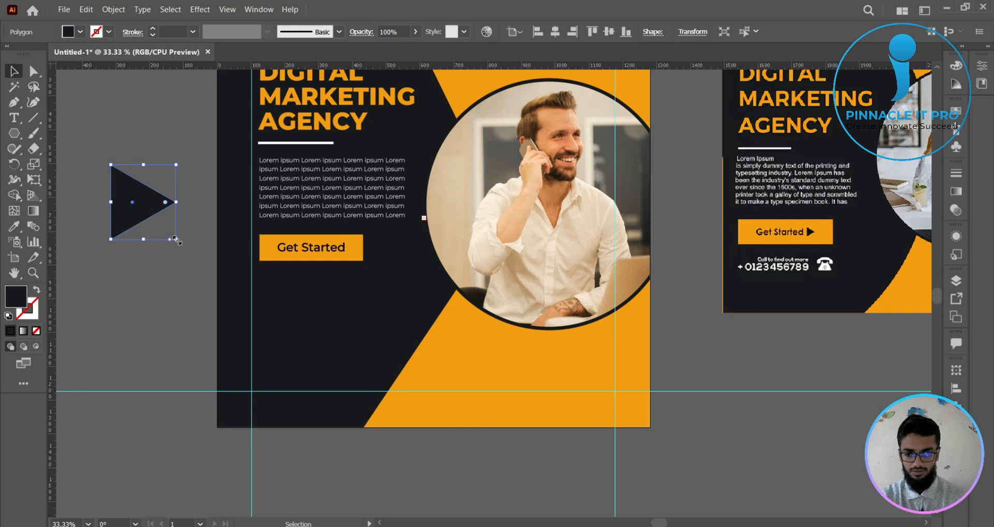
drag(176, 239, 339, 248)
scroll(339, 237, up, 4)
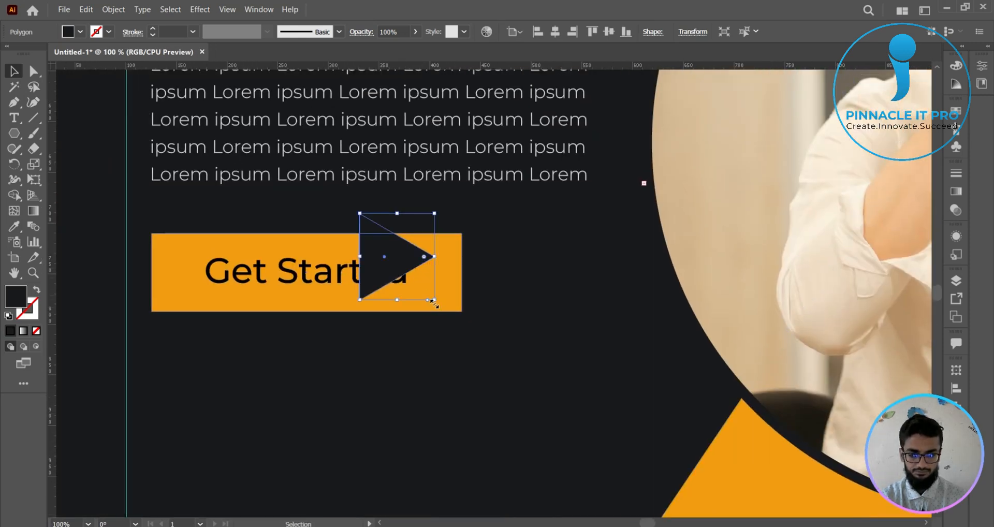
drag(436, 300, 409, 293)
drag(385, 259, 412, 277)
shift+click(386, 278)
click(276, 403)
- Add a "Contact Number" text line on the dark area below the Get Started button
scroll(331, 406, down, 3)
drag(382, 414, 341, 313)
click(694, 435)
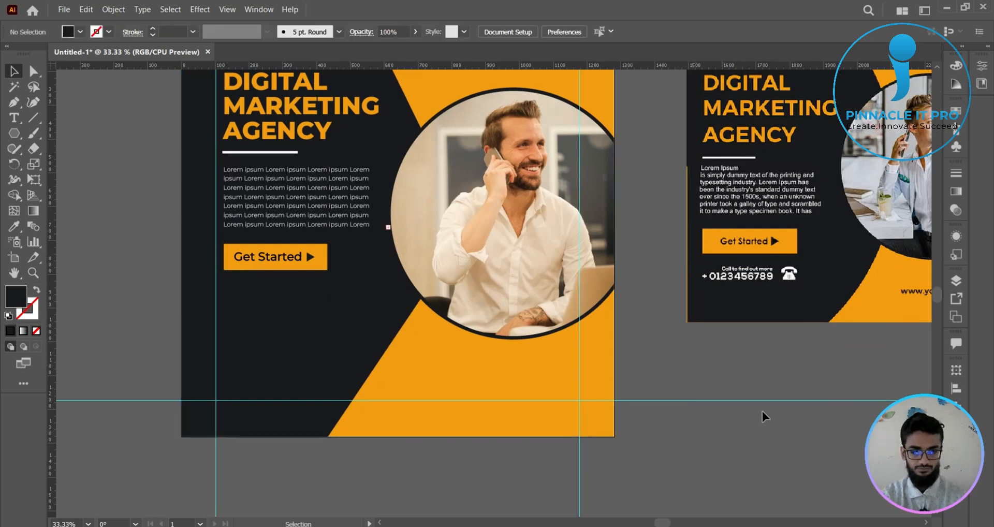
drag(760, 392, 716, 449)
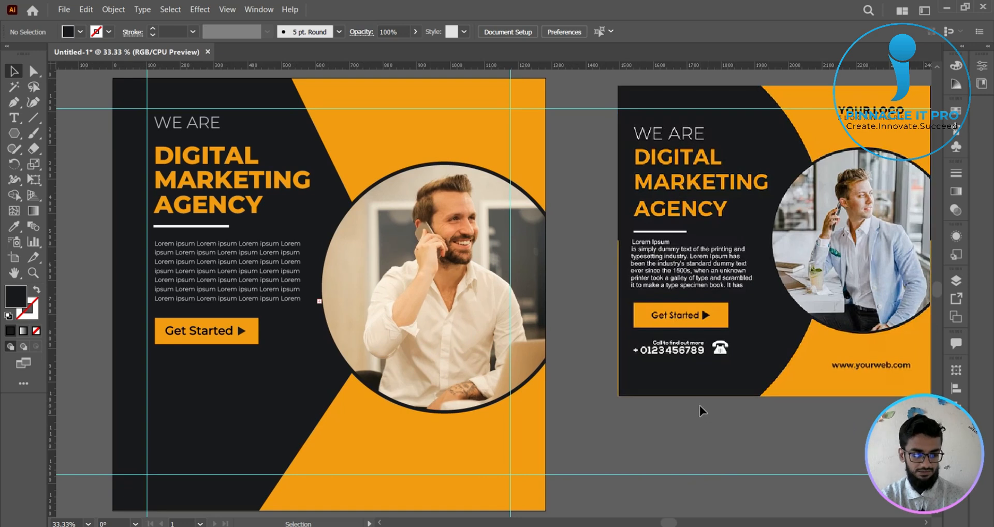
drag(666, 430, 676, 435)
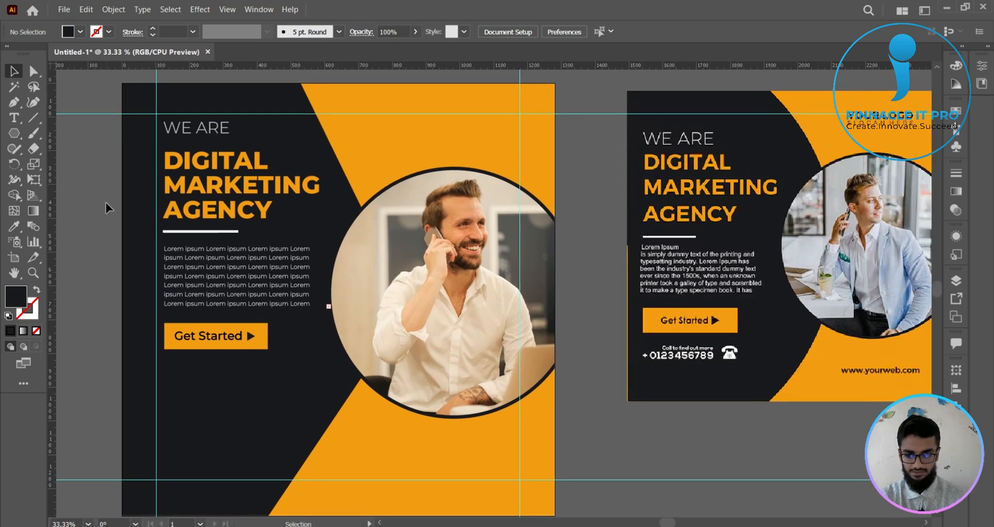
click(14, 117)
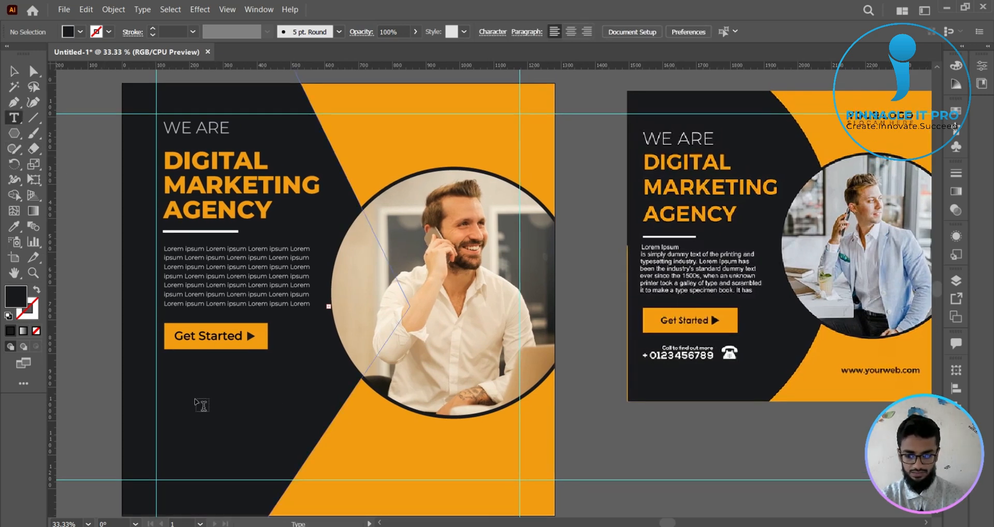
click(196, 400)
text(Contac)
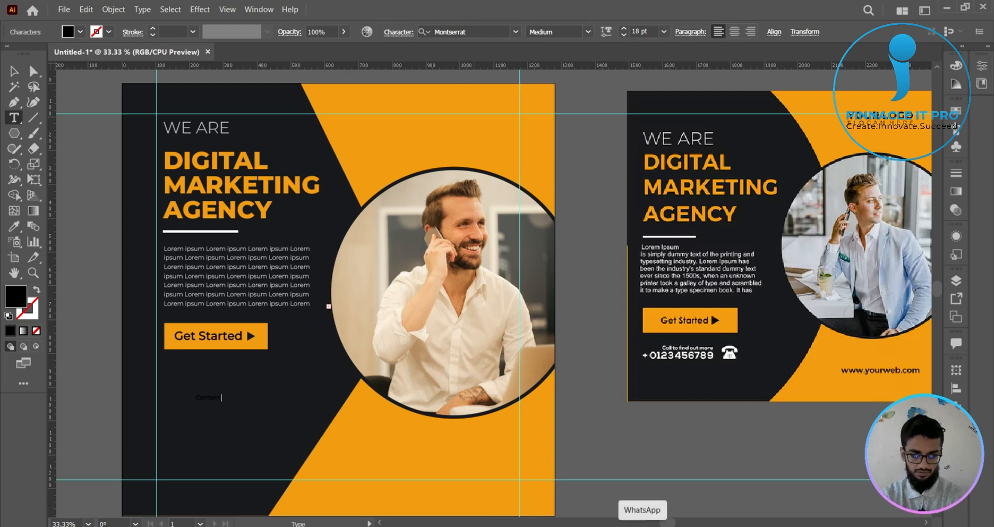
text(t)
text( Number)
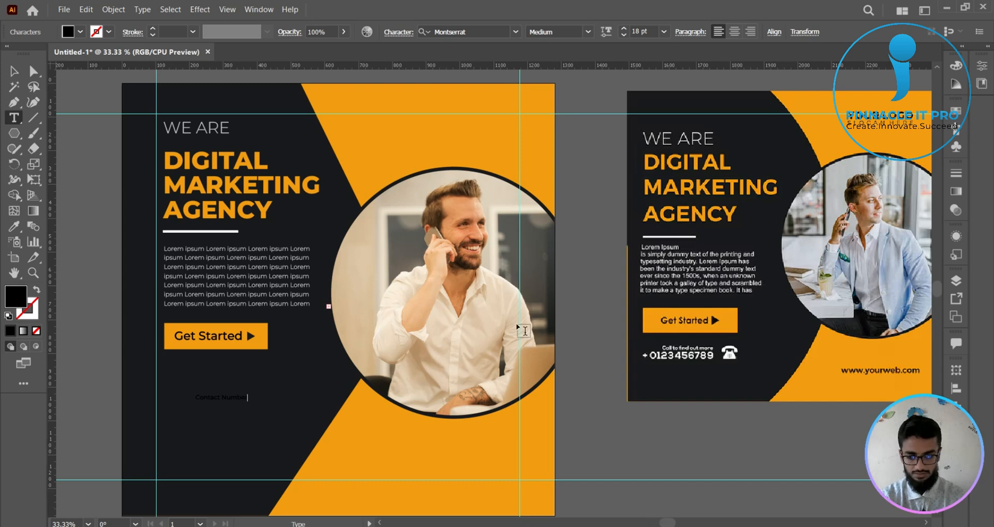
click(14, 71)
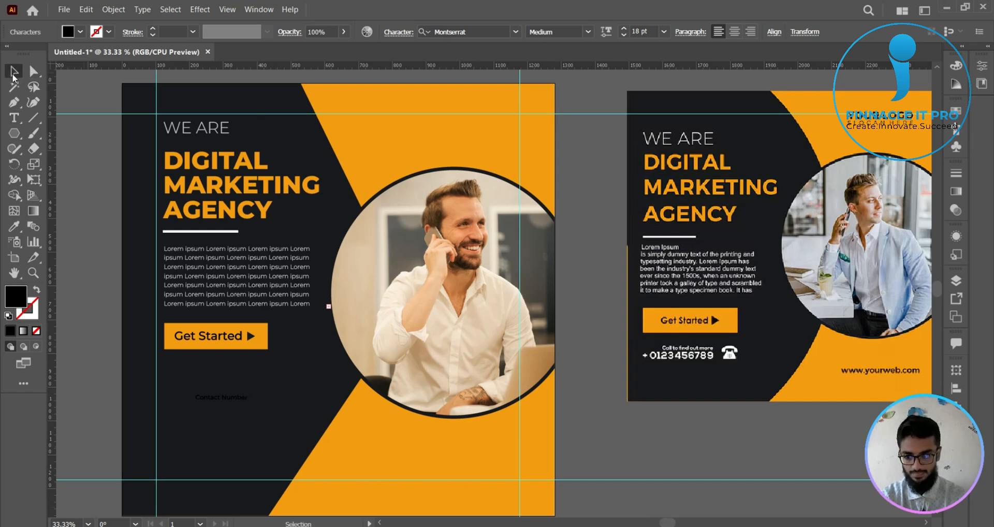
- Fill the "Contact Number" text light grey and align it with the left edge of the Get Started button
click(80, 31)
click(91, 93)
click(80, 32)
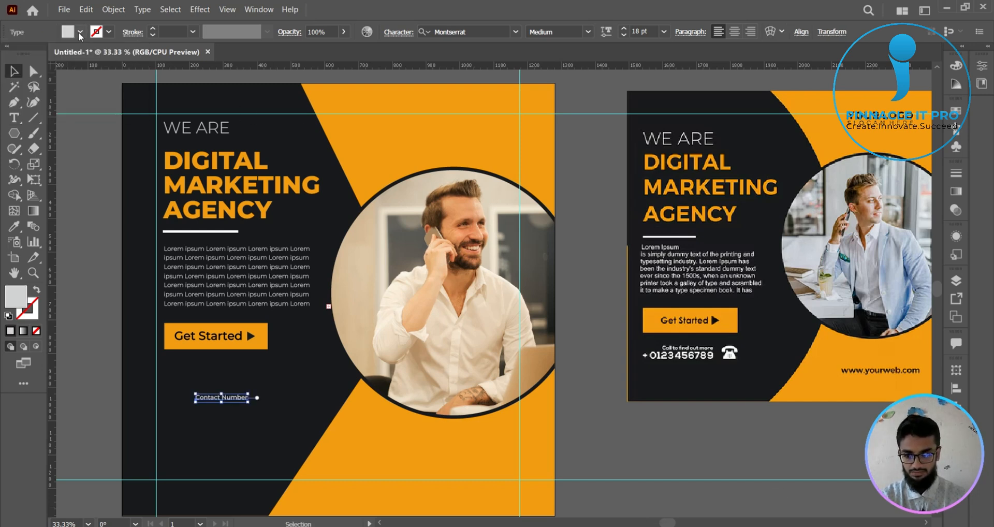
click(630, 492)
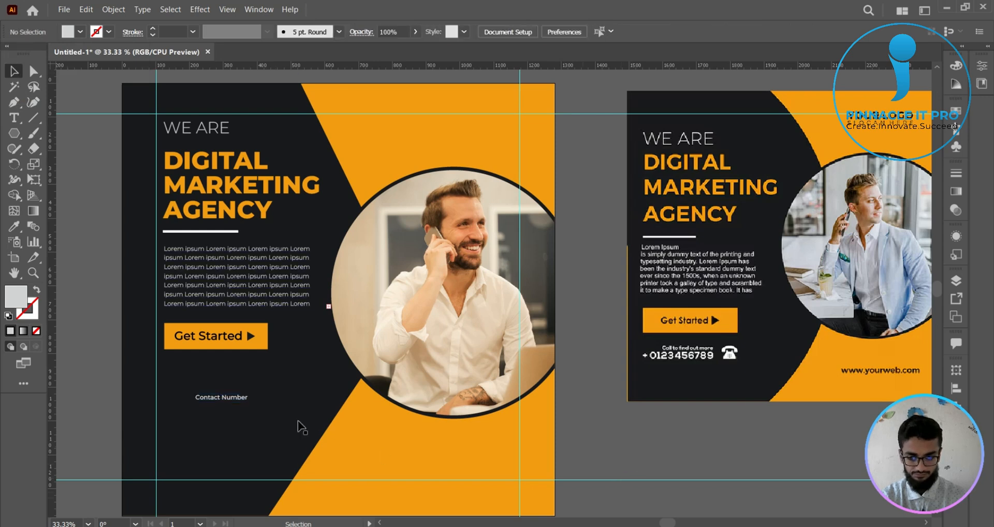
drag(239, 404, 210, 405)
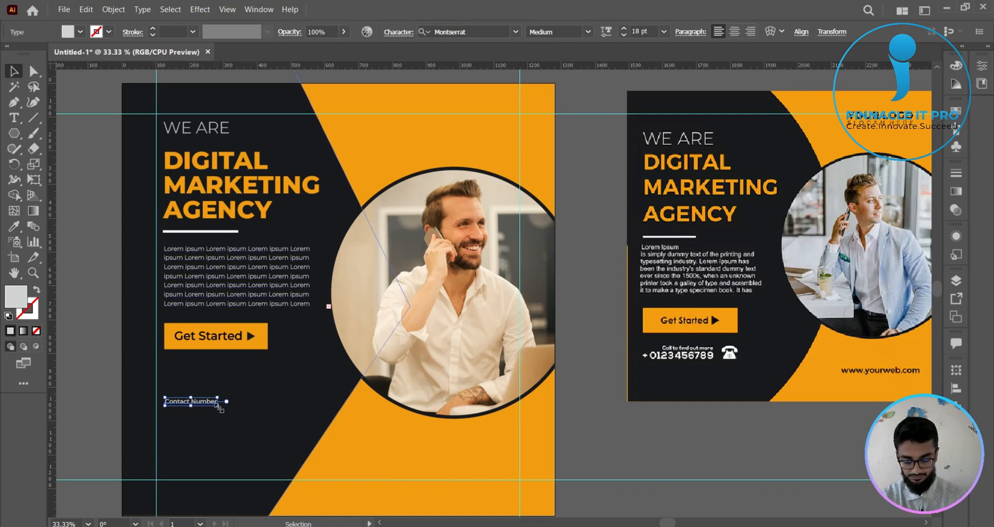
click(98, 365)
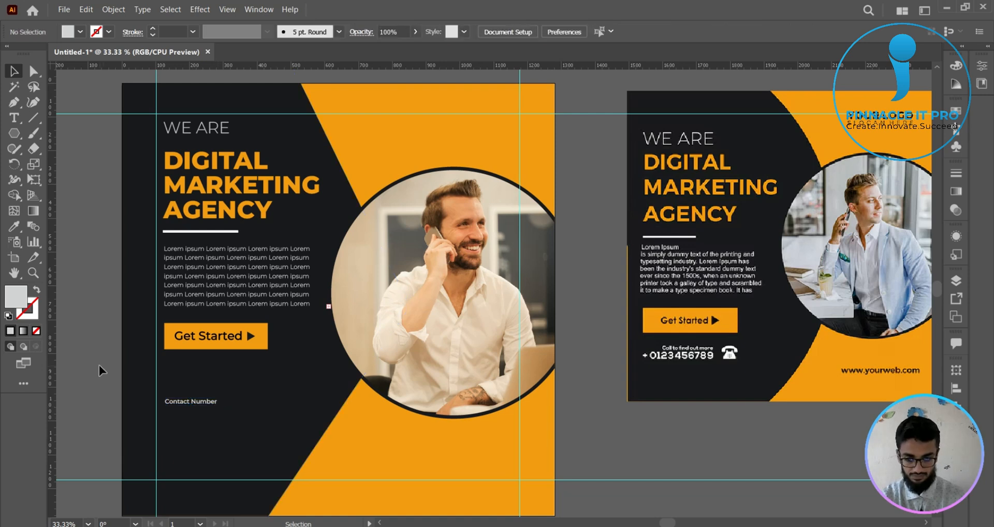
- Duplicate the "Contact Number" text directly below itself and replace the copy's wording with a placeholder phone number
click(209, 403)
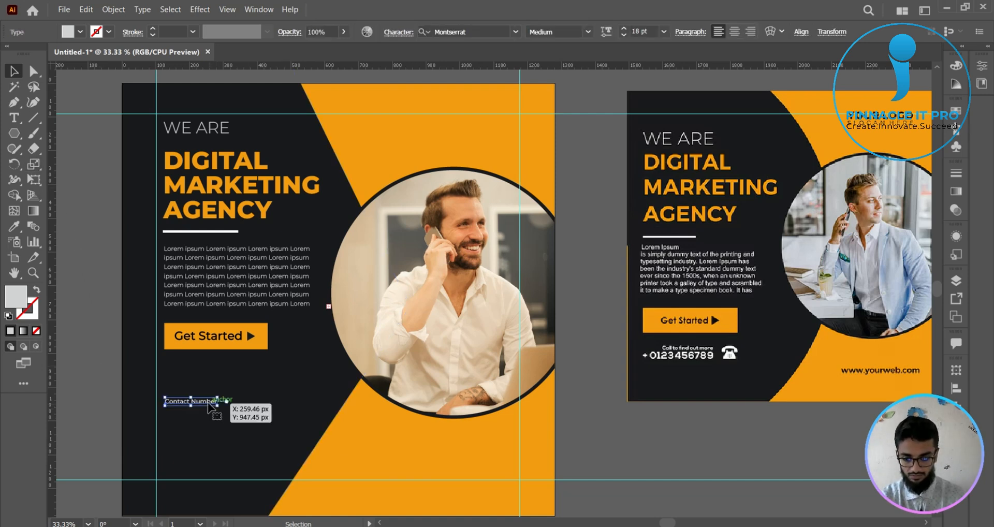
drag(208, 404, 209, 416)
key(t)
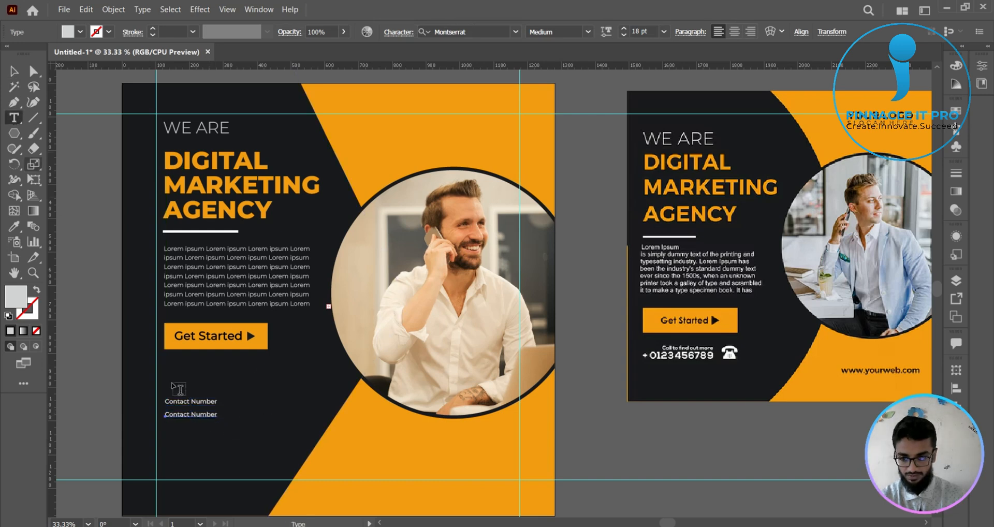
triple_click(207, 415)
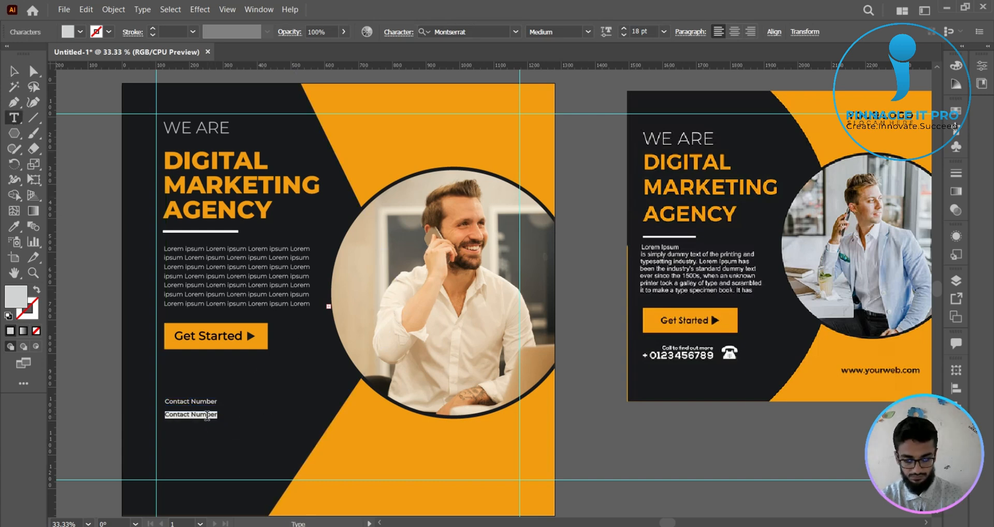
text(+00)
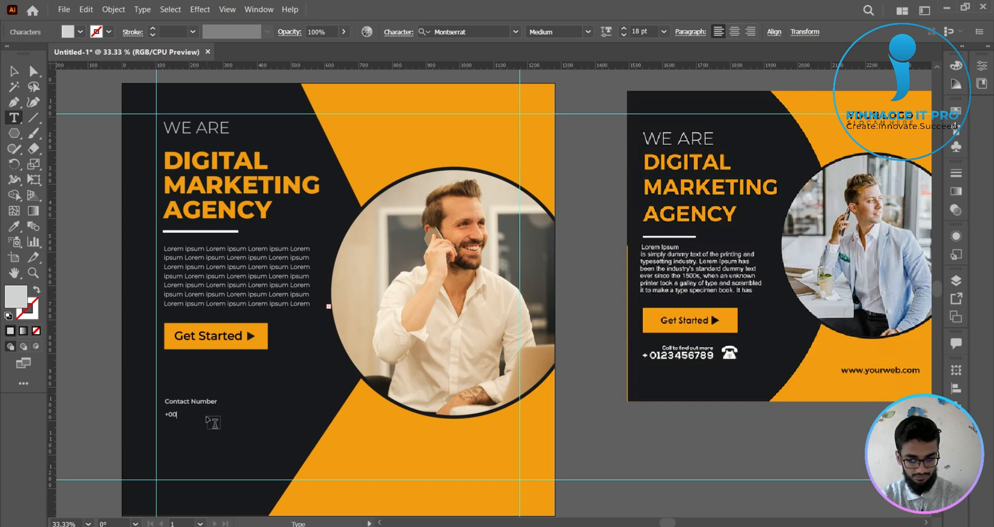
text( 88)
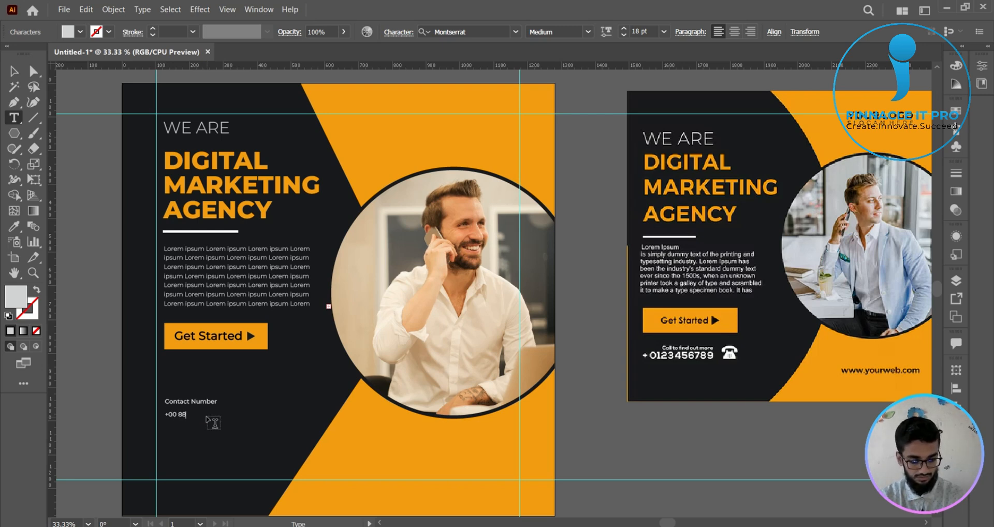
text(0000)
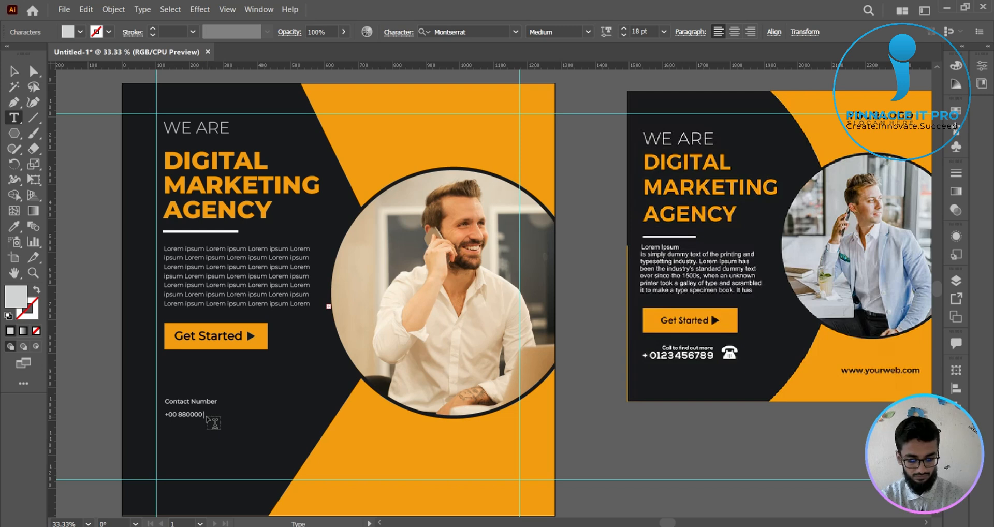
text( 11 999)
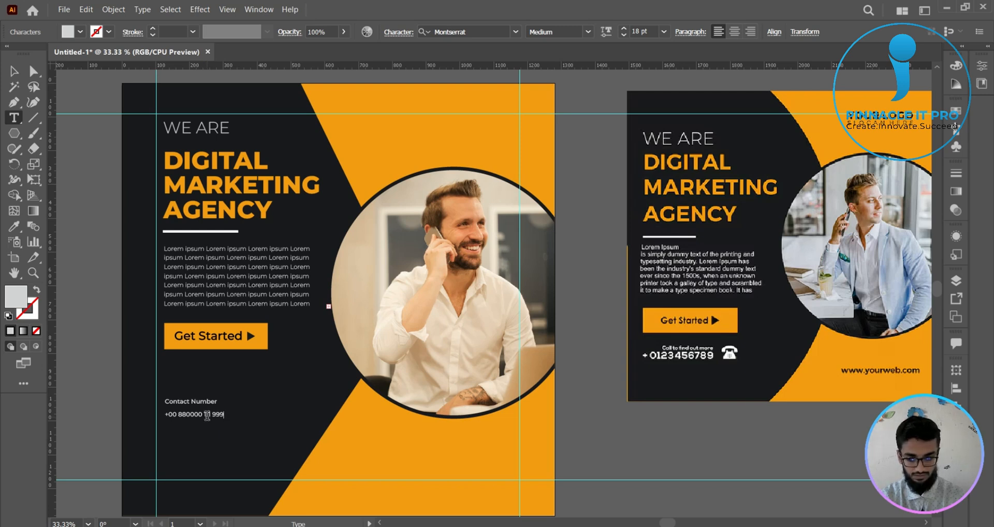
click(14, 71)
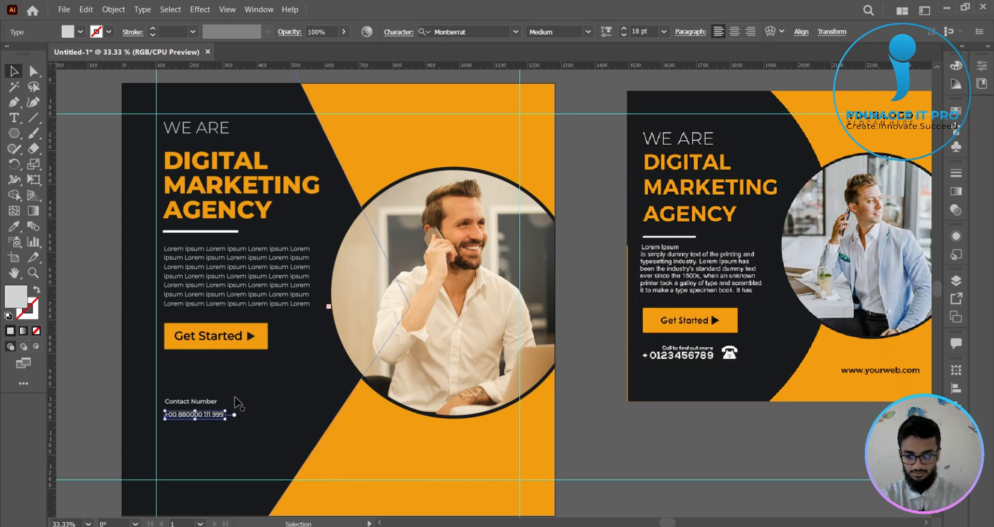
- Enlarge the phone number text to about 32 pt, keeping it left-aligned under "Contact Number"
drag(224, 419, 268, 403)
click(648, 434)
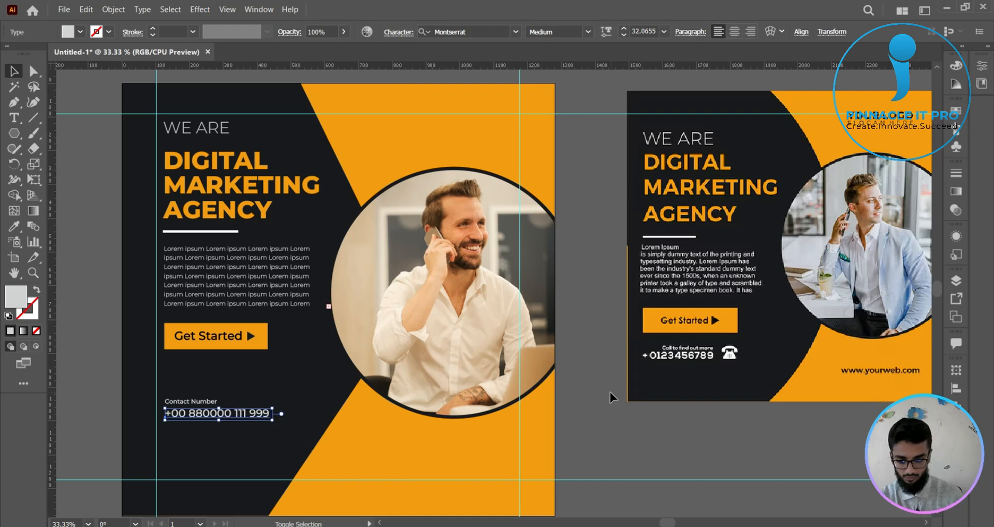
click(624, 472)
- Place a copy of the phone number text on the orange area just below the circular photo
scroll(624, 474, down, 1)
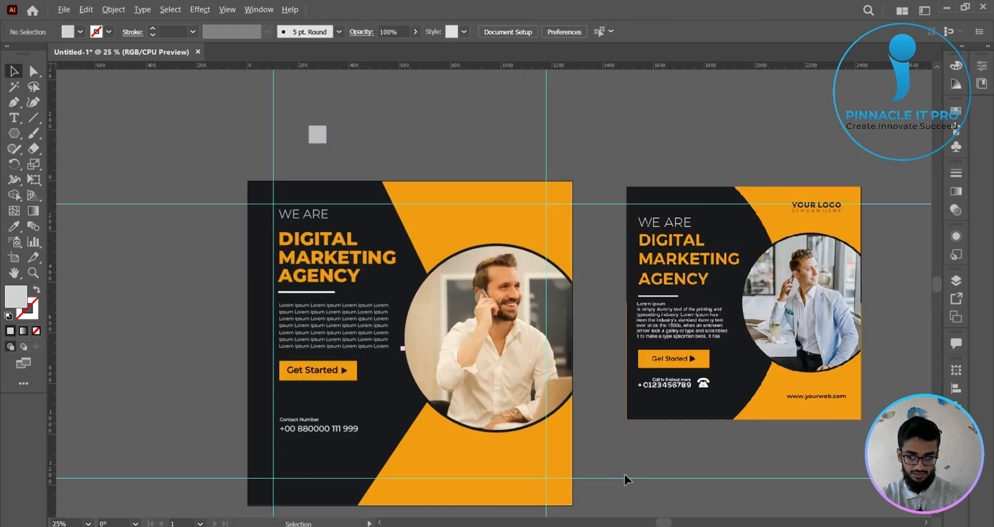
drag(625, 475, 543, 428)
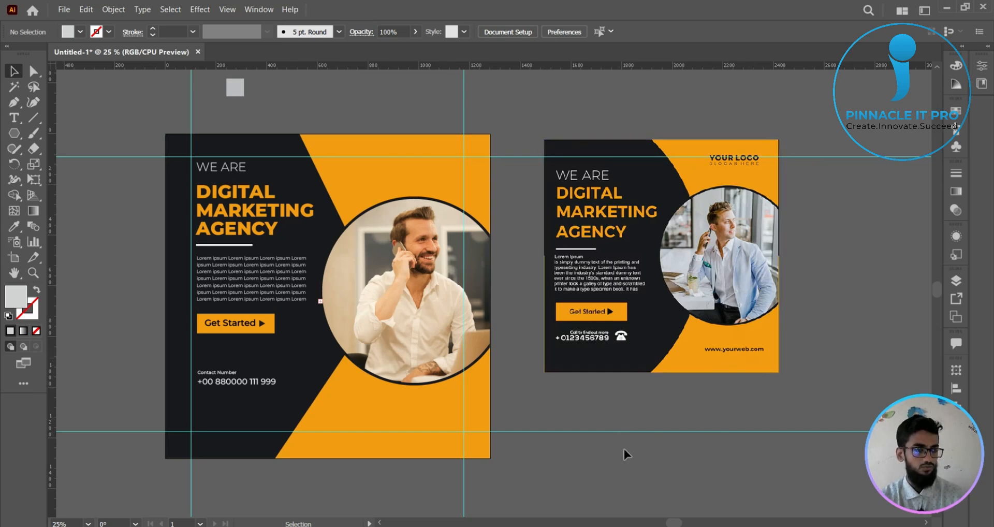
scroll(482, 441, up, 1)
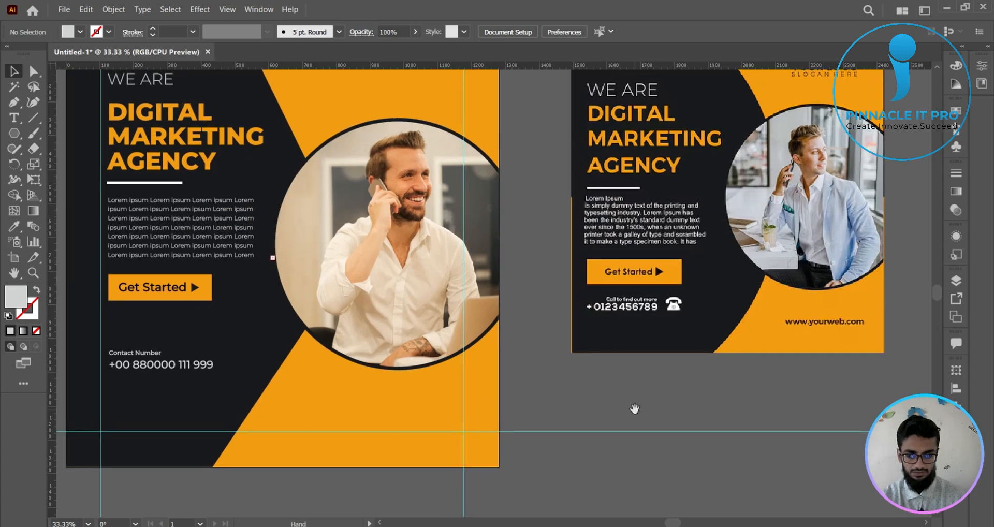
click(191, 364)
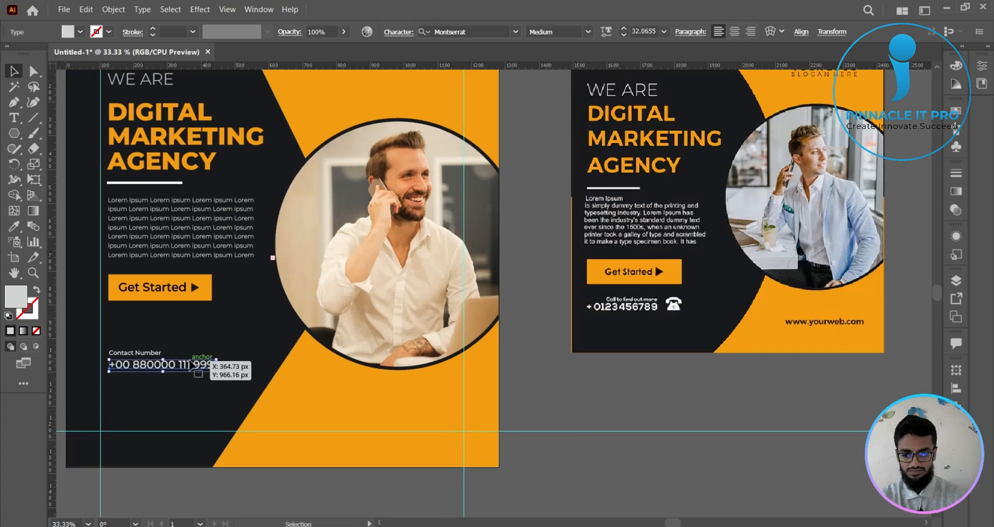
drag(202, 366, 434, 366)
drag(434, 366, 432, 381)
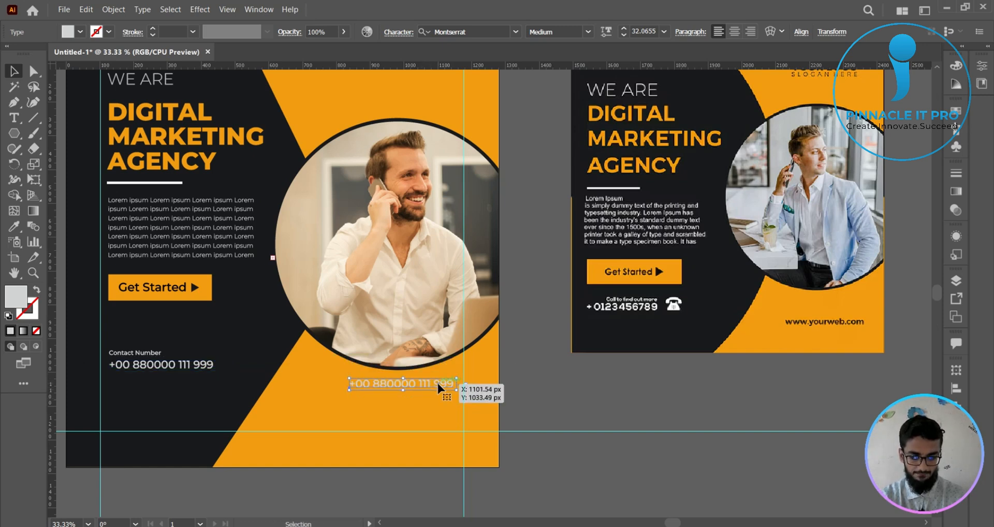
- Fill the copied text on the orange area with dark grey
click(81, 32)
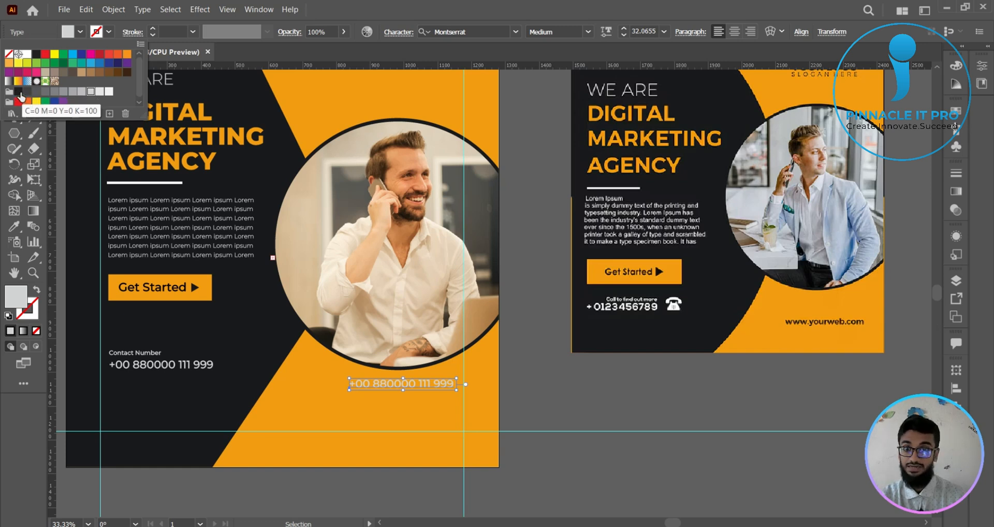
click(38, 94)
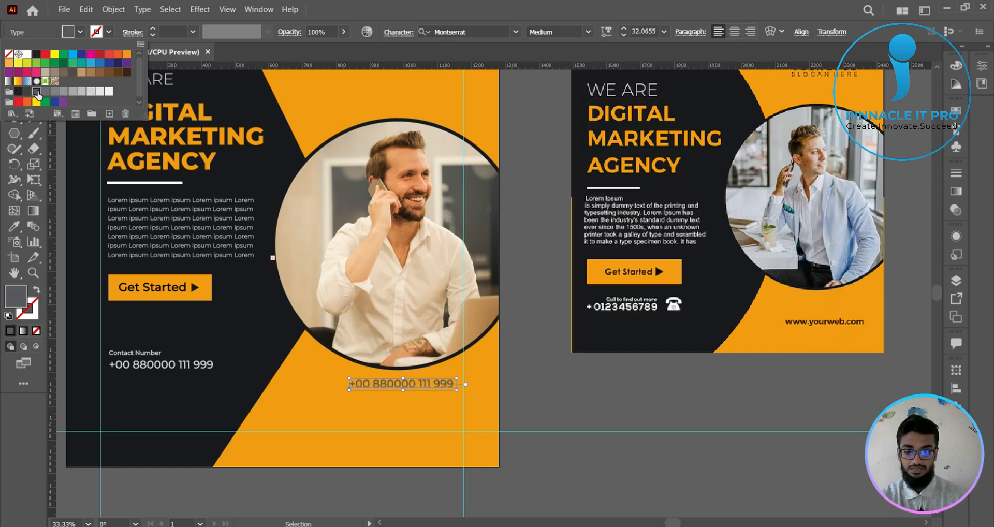
click(28, 92)
click(564, 403)
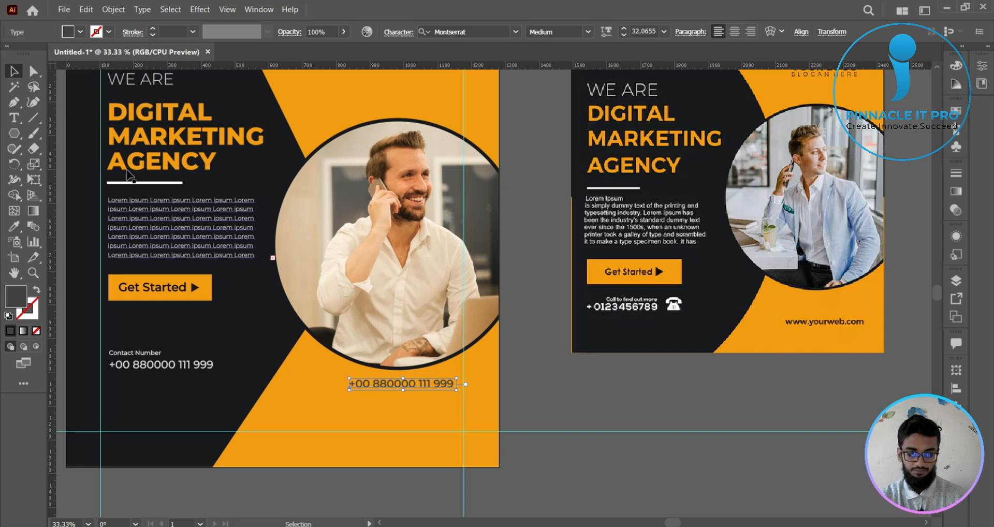
click(15, 118)
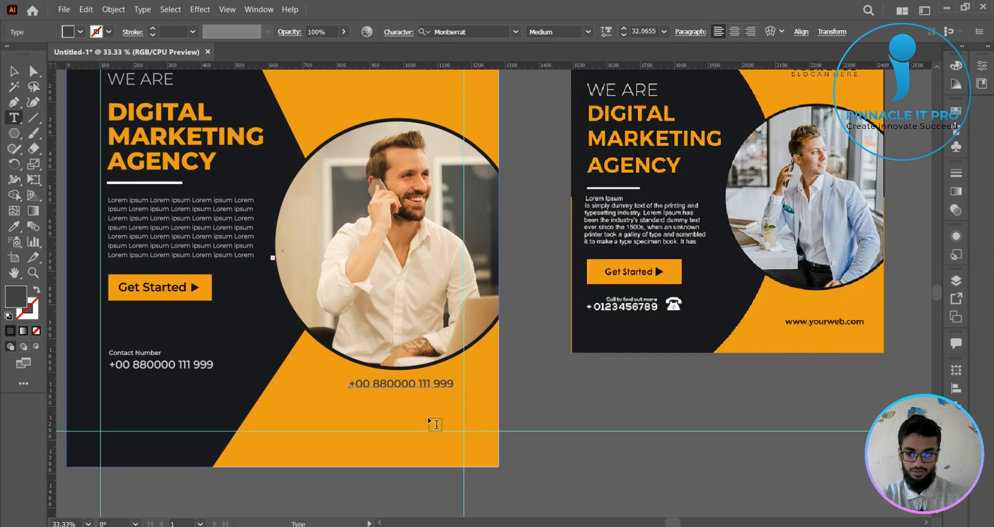
triple_click(415, 383)
text(www.yourwebsi)
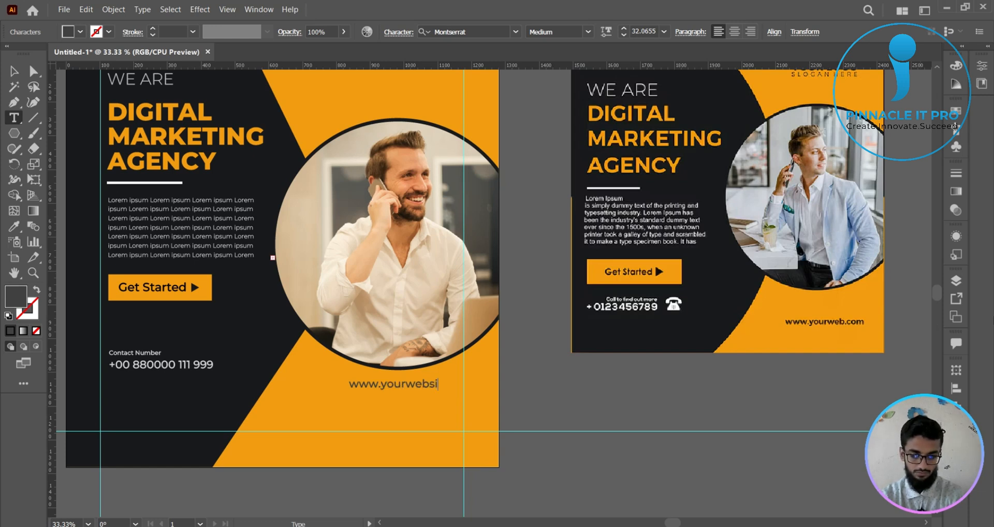
text(te.com)
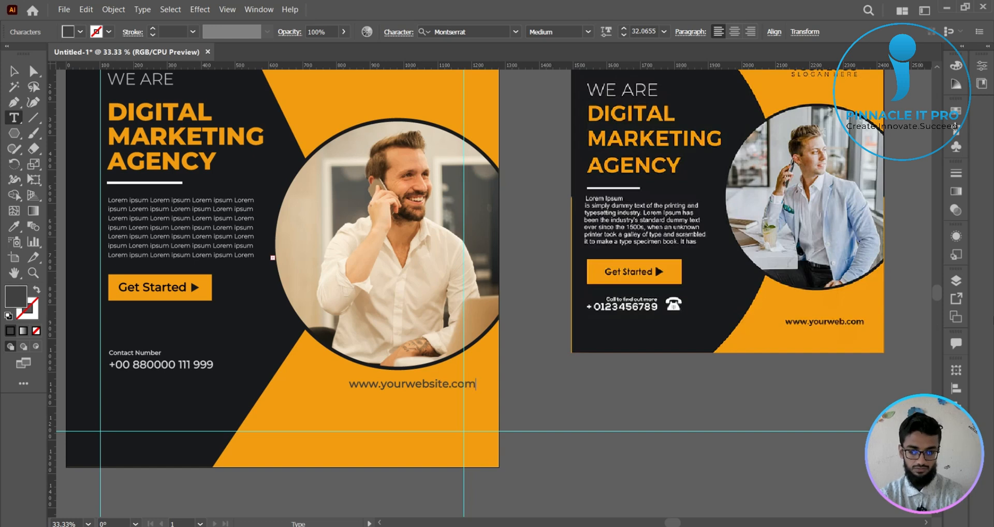
key(Escape)
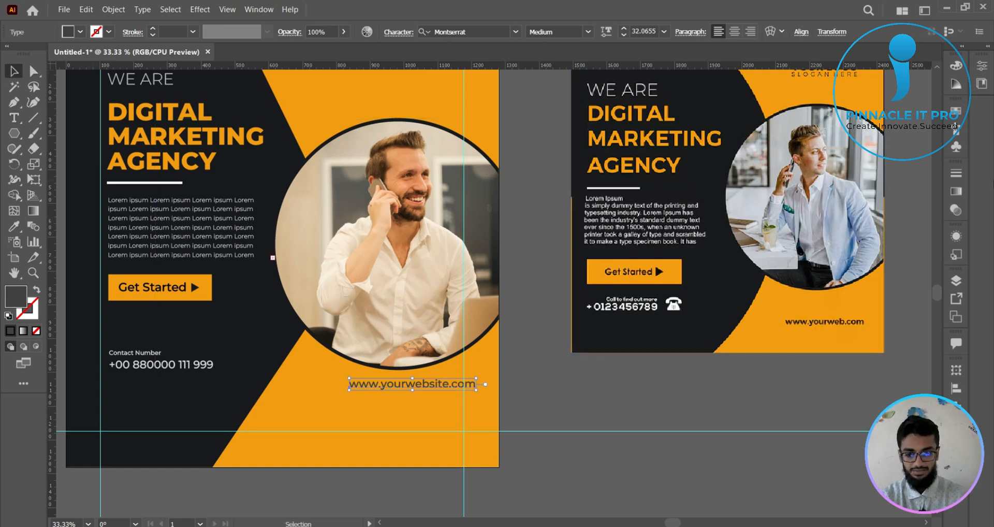
- Nudge the website text left until it ends just inside the right margin guide
key(shift+Left)
key(shift+Left)
key(shift+Left)
key(shift+Left)
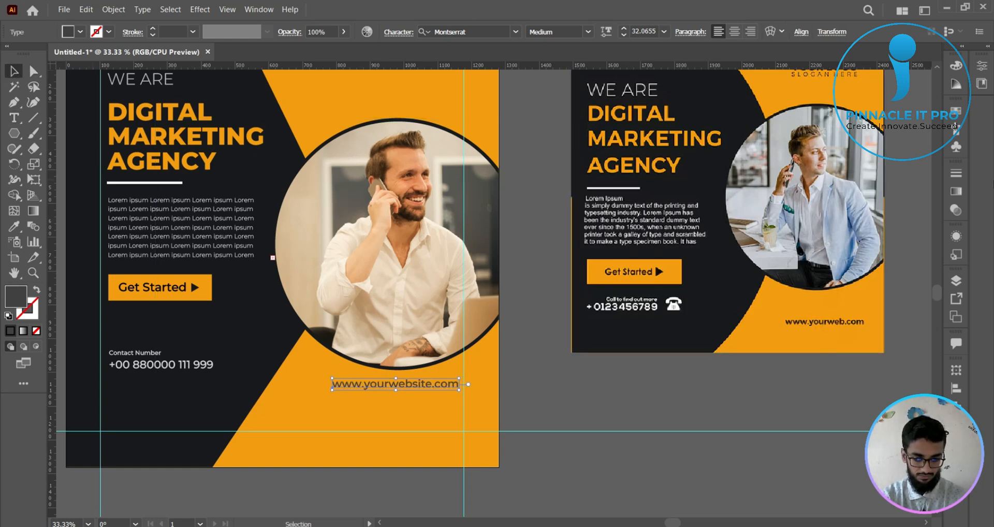
- Nudge the website text slightly down and right until it ends at the right margin guide
key(shift+Down)
key(shift+Down)
key(shift+Right)
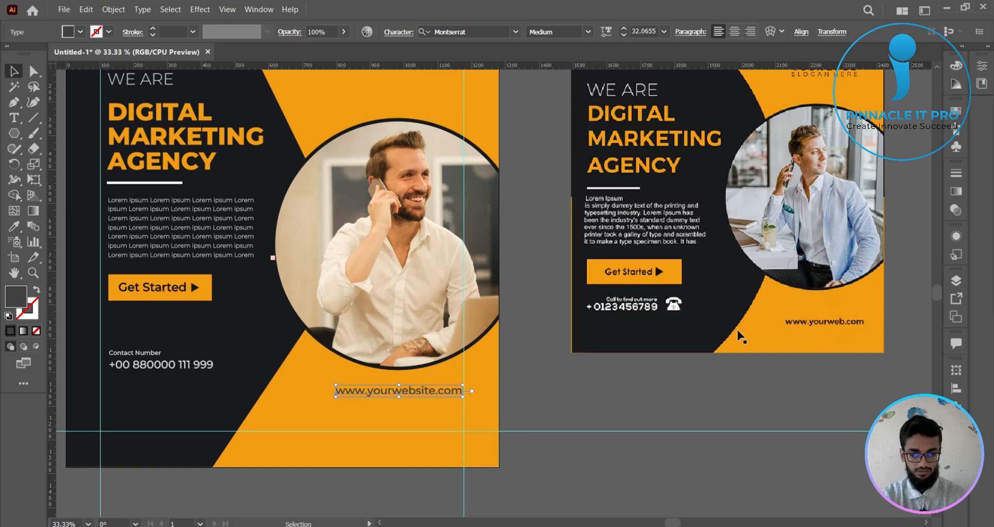
click(694, 383)
- Add the text "Your Logo" on the orange area above the circular photo
scroll(736, 400, down, 1)
scroll(750, 400, up, 1)
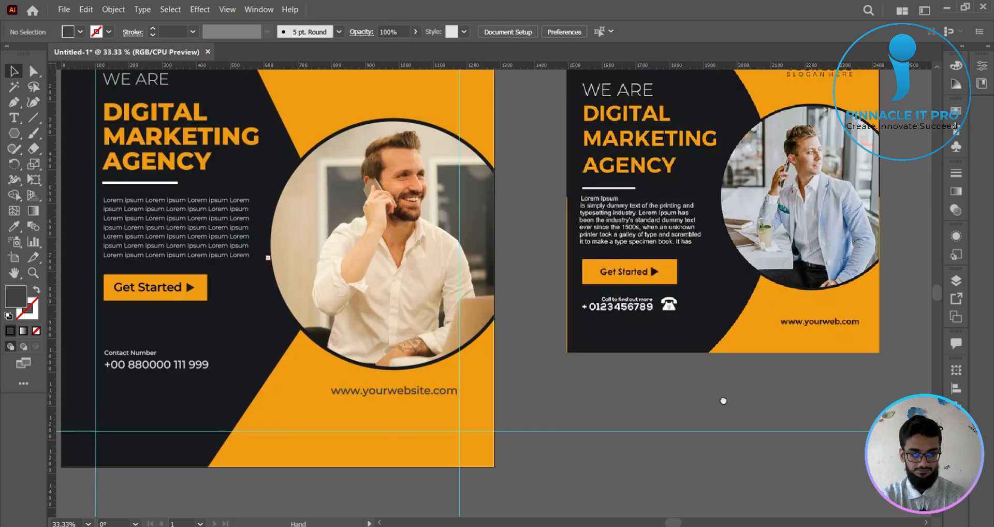
mouse_move(724, 401)
mouse_down()
mouse_move(787, 426)
mouse_move(735, 408)
mouse_up()
scroll(788, 427, down, 1)
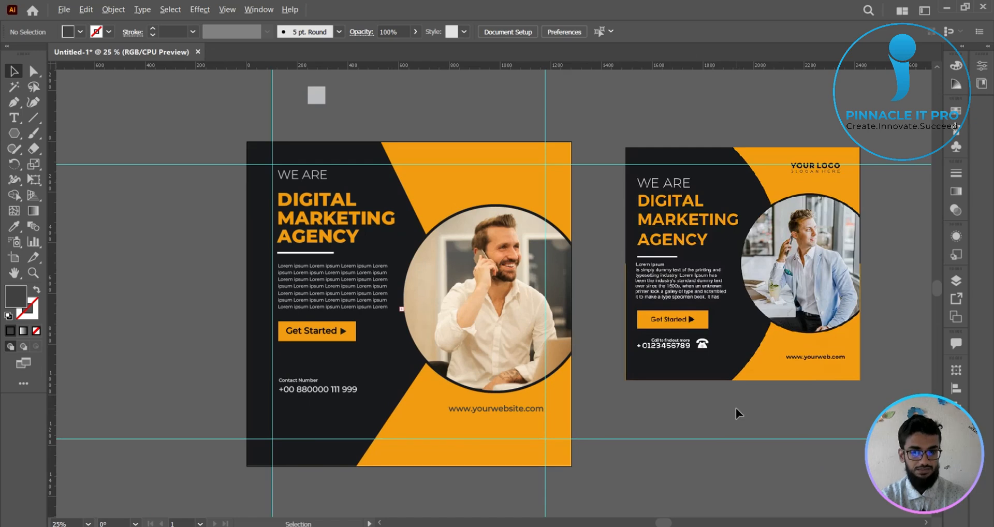
scroll(735, 408, up, 1)
drag(673, 408, 664, 434)
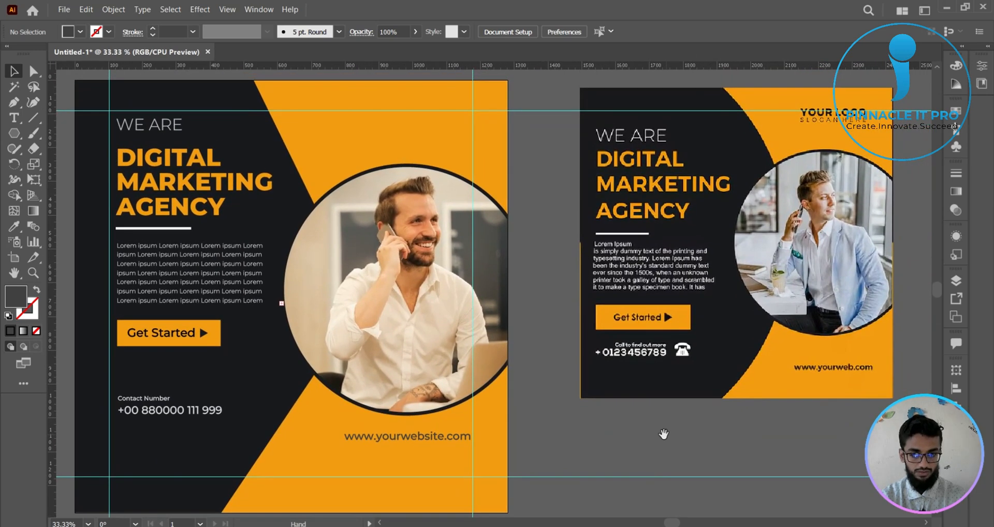
click(14, 118)
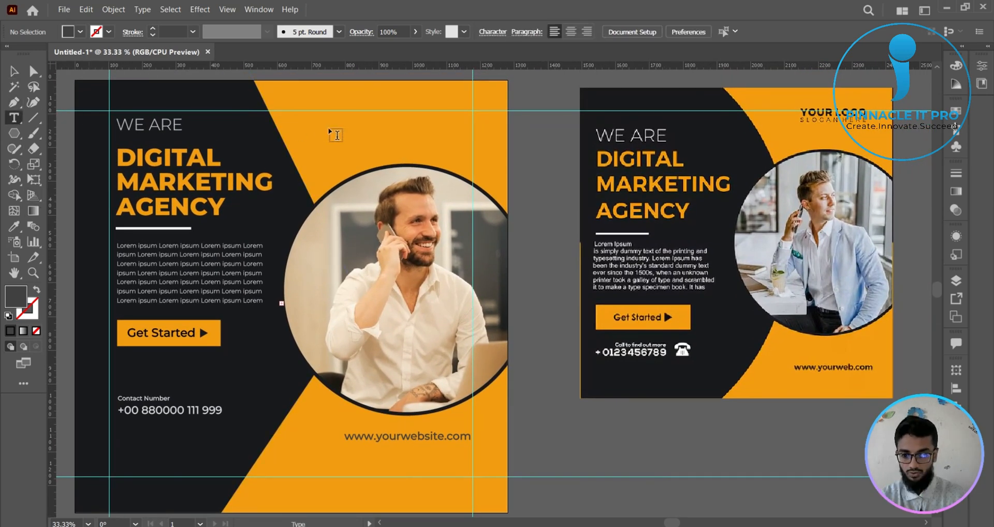
click(335, 134)
text(Y)
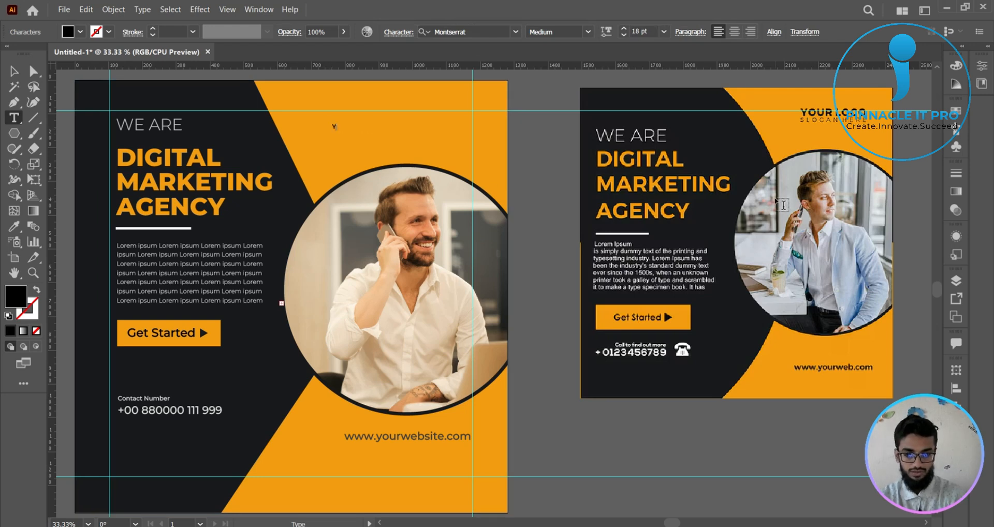
text(our Logo)
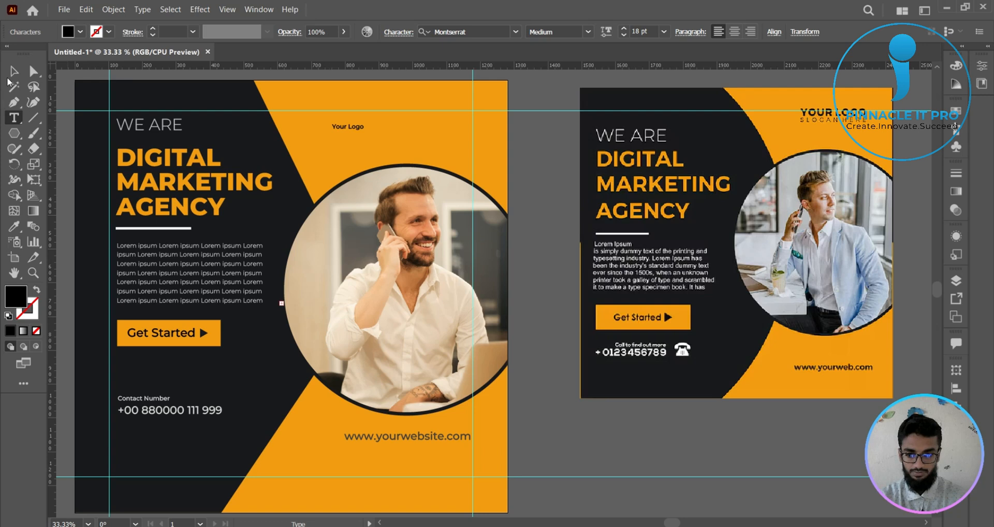
key(Escape)
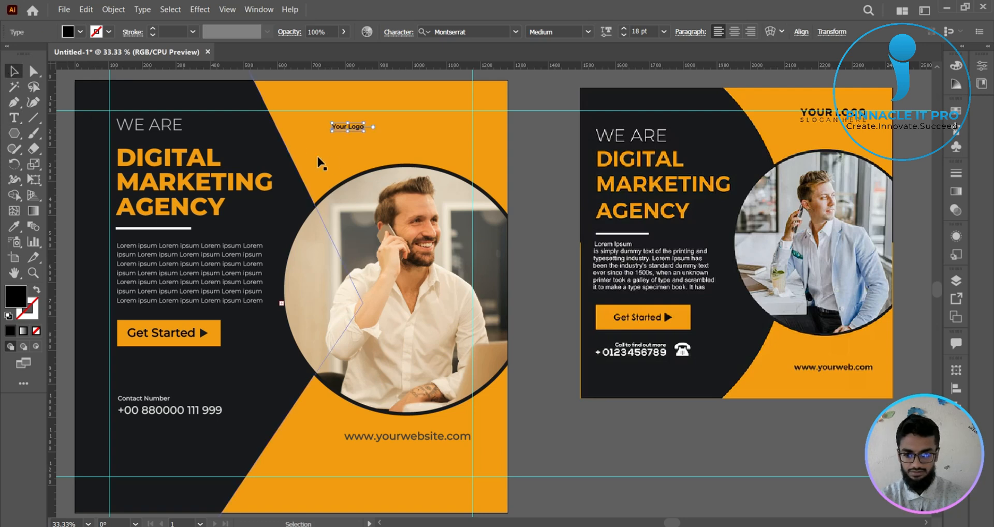
- Set the "Your Logo" text to ExtraBold Italic and enlarge it, ending at the right margin guide just below the top guide
click(588, 31)
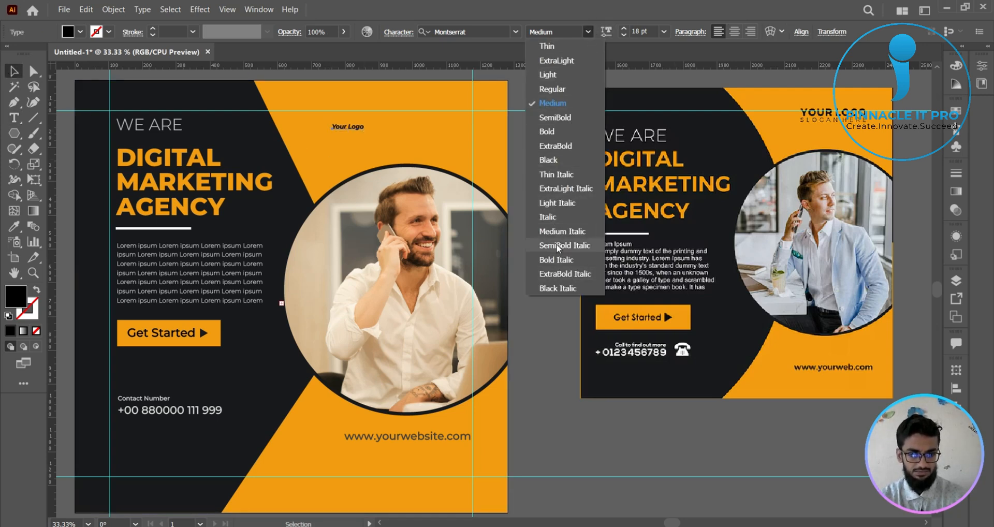
click(561, 274)
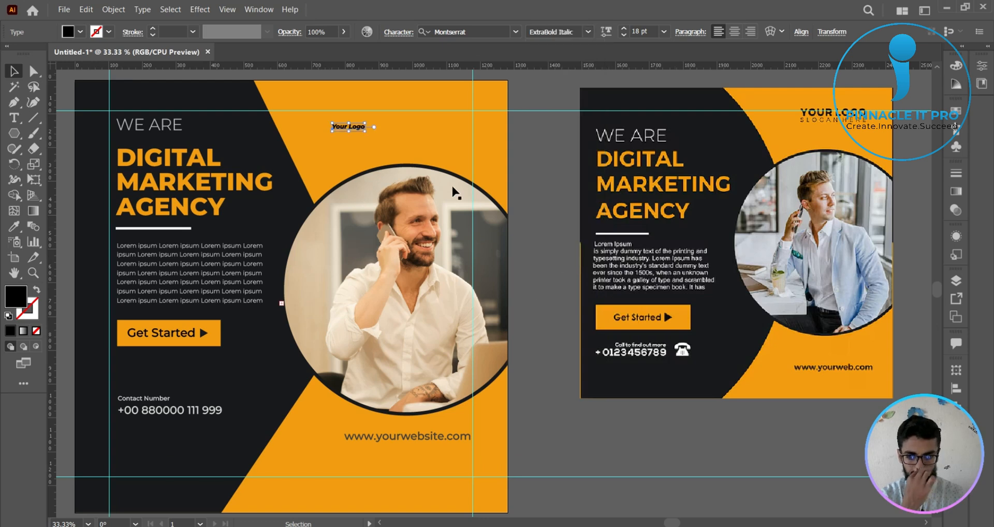
drag(365, 131, 459, 121)
click(530, 132)
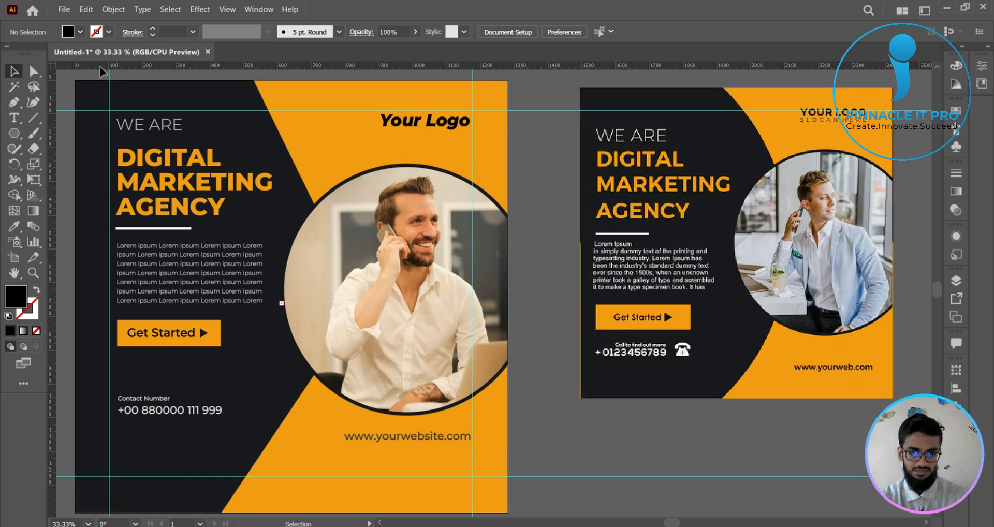
- Add a separate text line reading "Slogan Here" on the orange area below the logo text
click(14, 117)
click(319, 149)
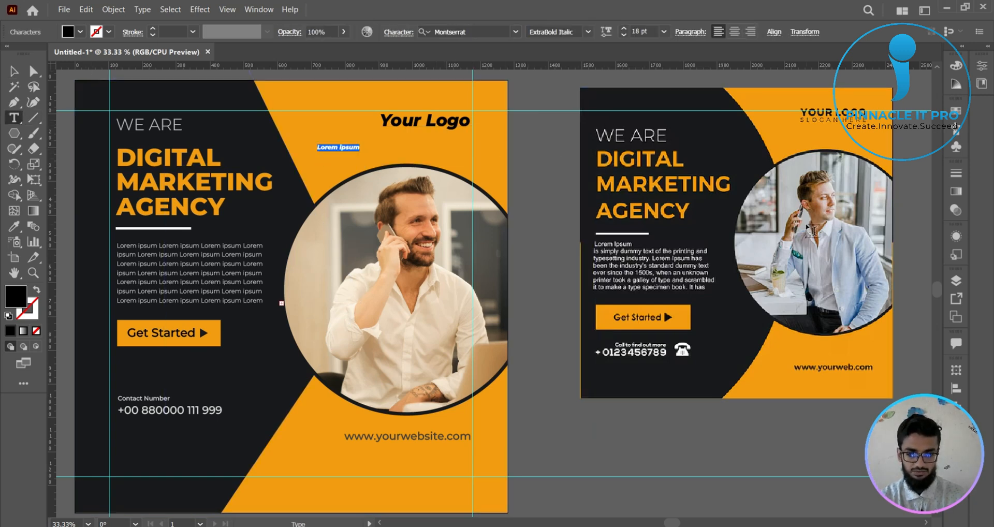
text(s)
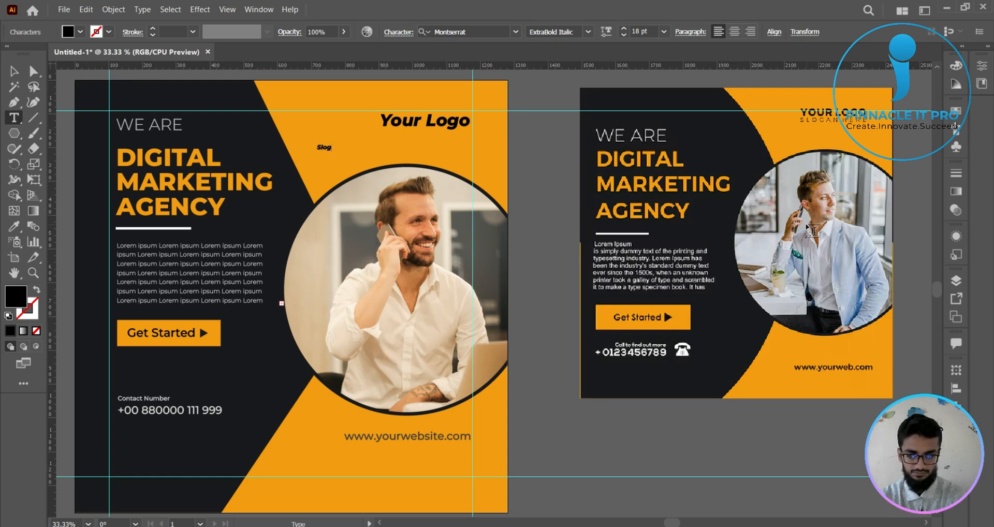
text(logan Here)
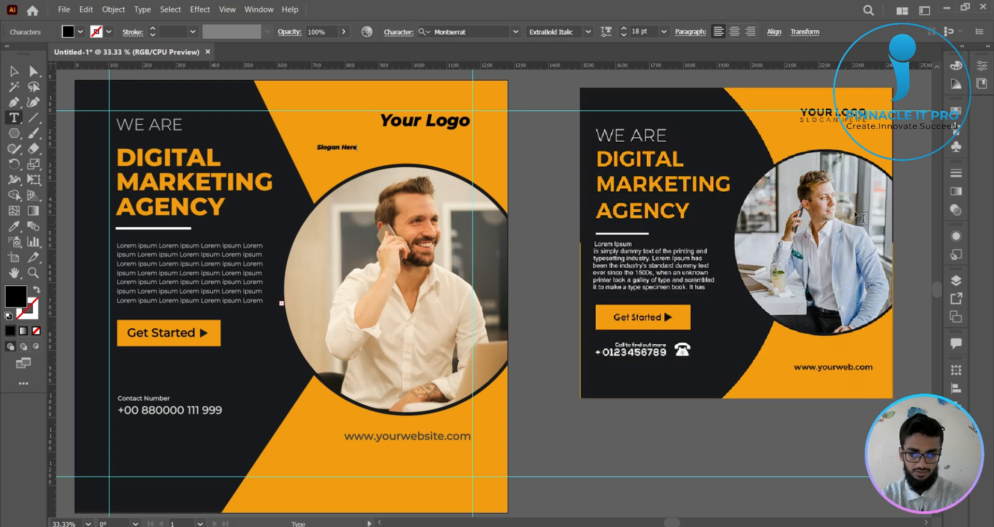
click(14, 71)
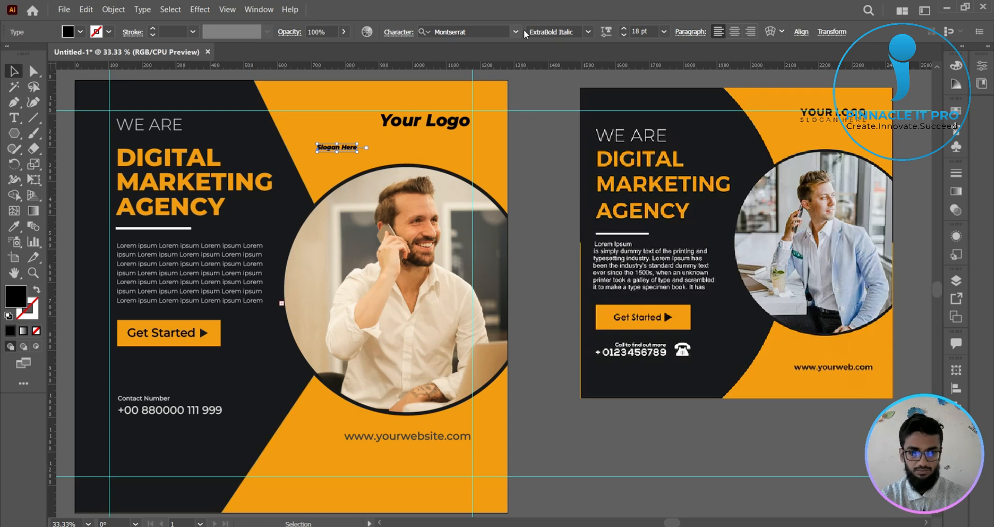
- Set the slogan to the Light weight and place it directly under "Your Logo", aligned with its left edge
click(587, 32)
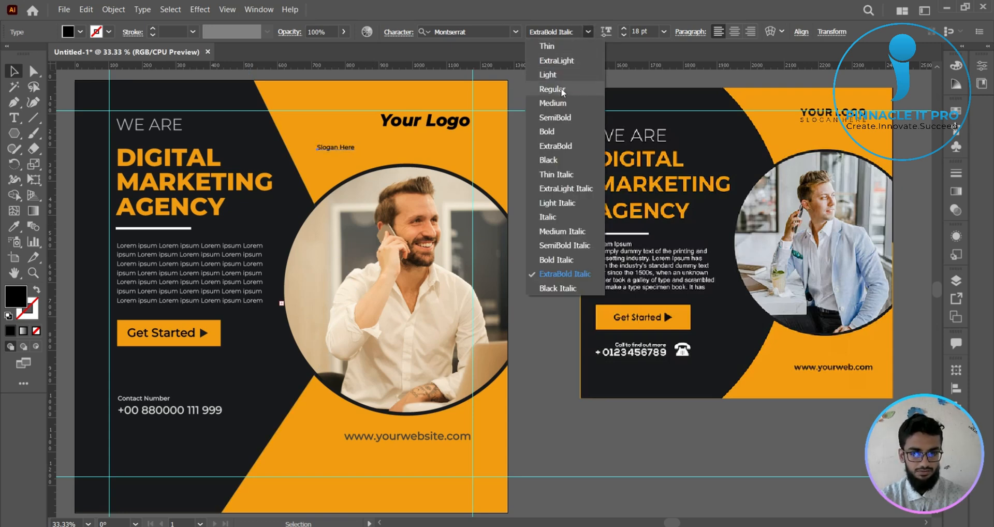
click(548, 75)
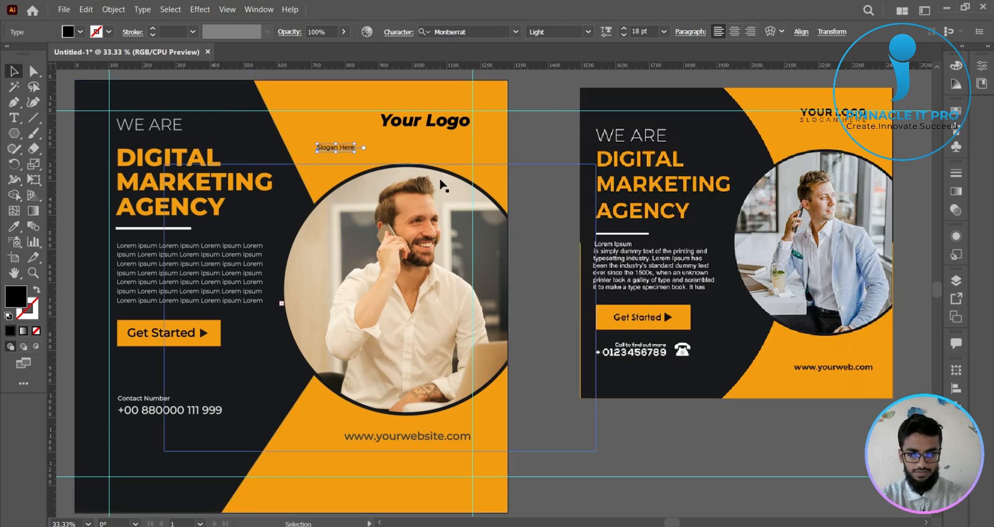
scroll(441, 179, up, 2)
drag(562, 213, 555, 314)
drag(236, 214, 362, 185)
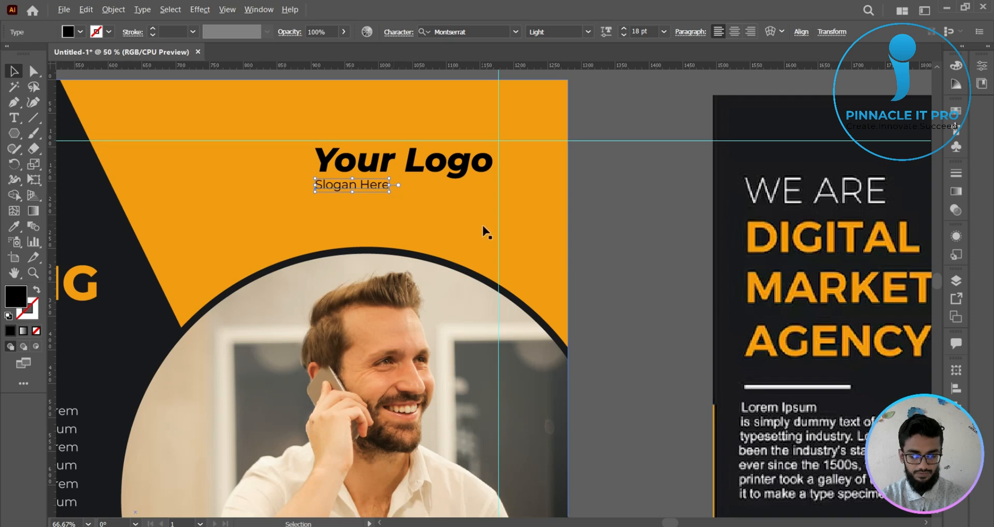
- Scale the slogan text up to about 24 pt, keeping it left-aligned under the logo text
scroll(484, 228, down, 2)
mouse_move(400, 220)
mouse_down()
mouse_move(428, 236)
mouse_move(411, 234)
mouse_up()
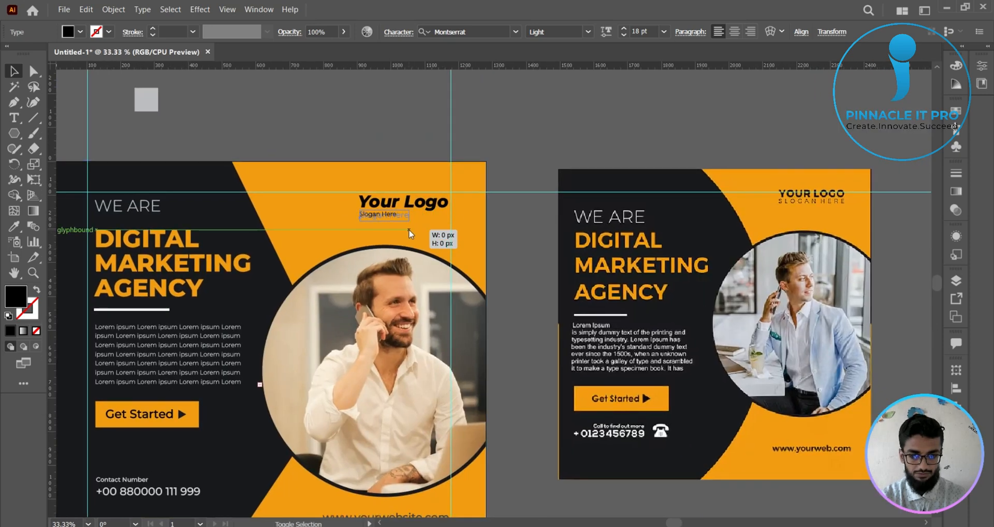
drag(487, 238, 512, 234)
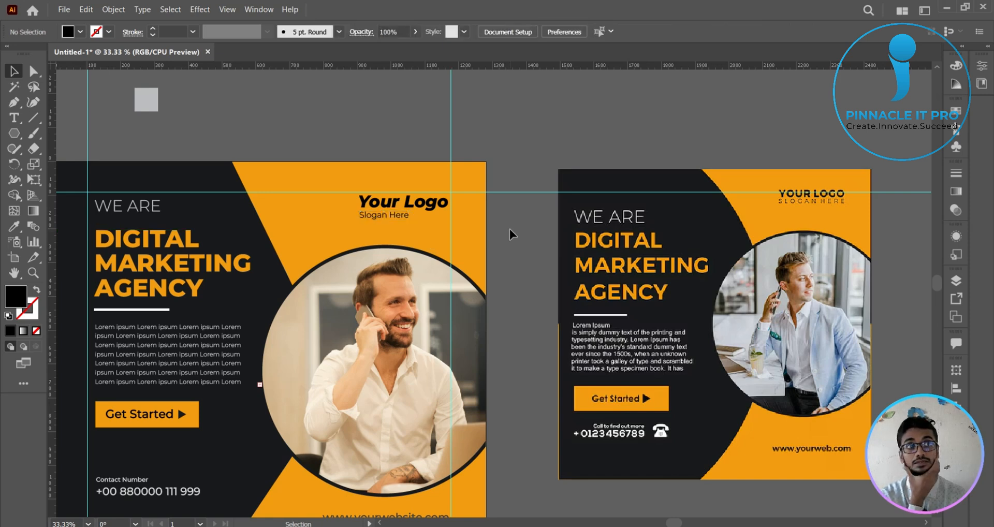
click(404, 220)
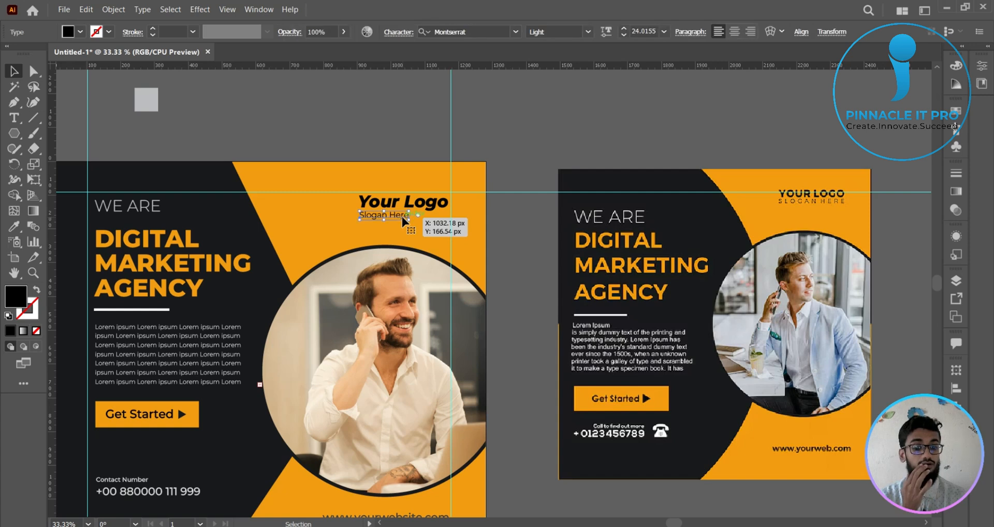
click(517, 256)
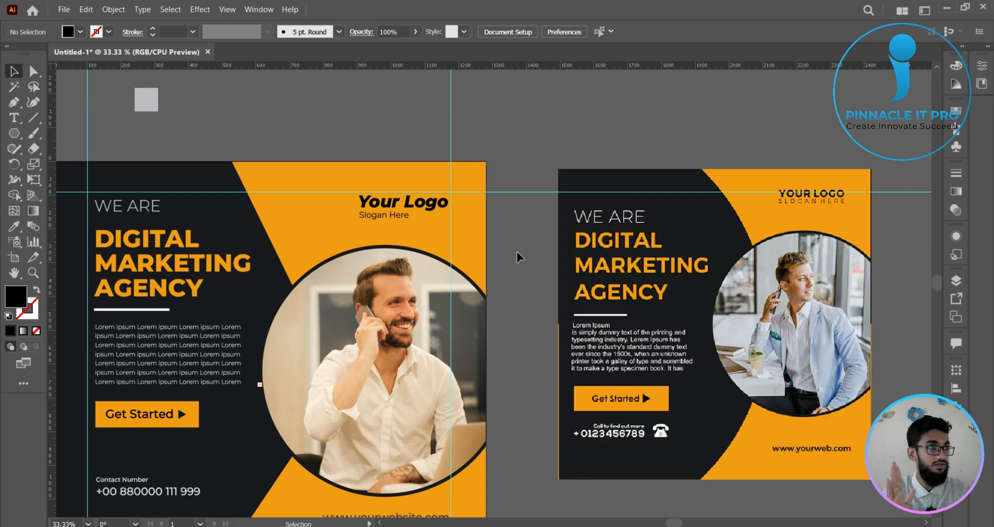
- Set the slogan text's tracking to 200 and its horizontal scale to 125%
click(399, 217)
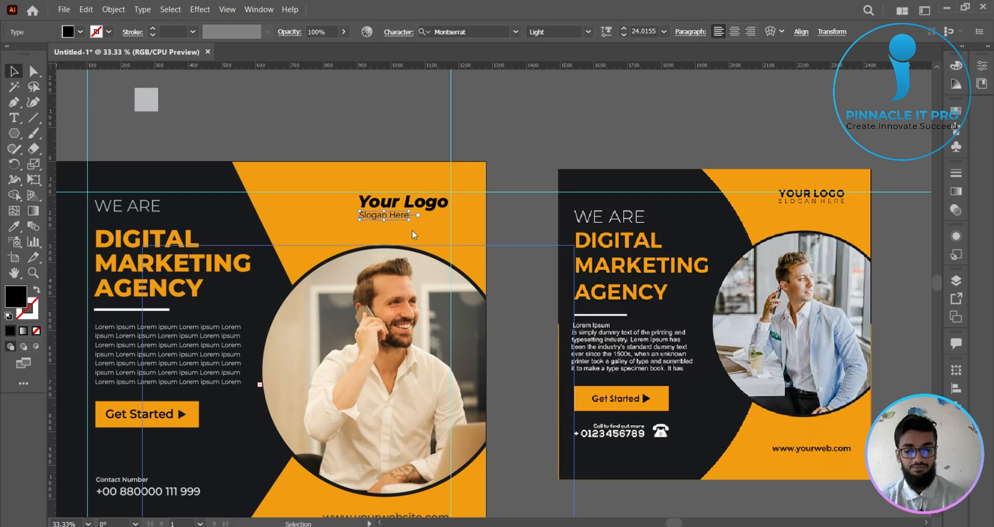
click(407, 33)
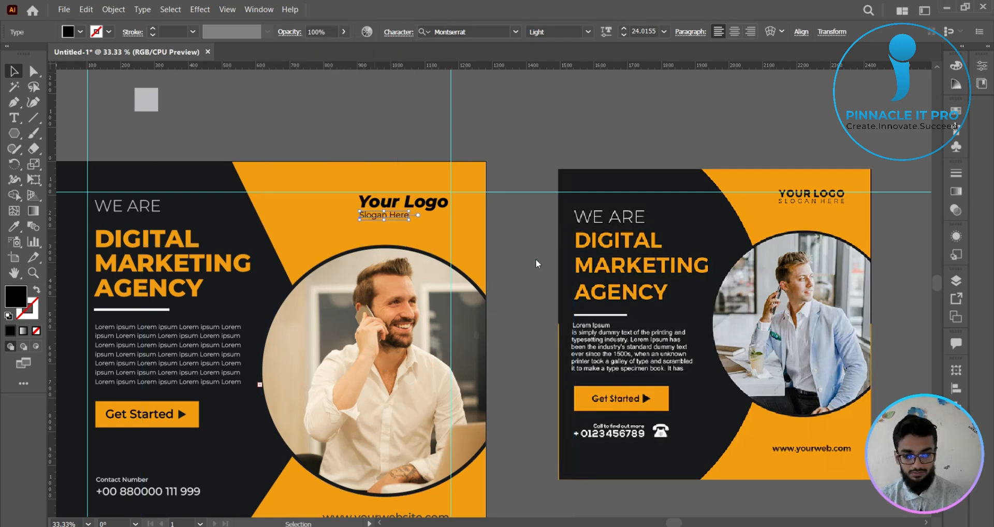
scroll(536, 260, up, 5)
click(540, 278)
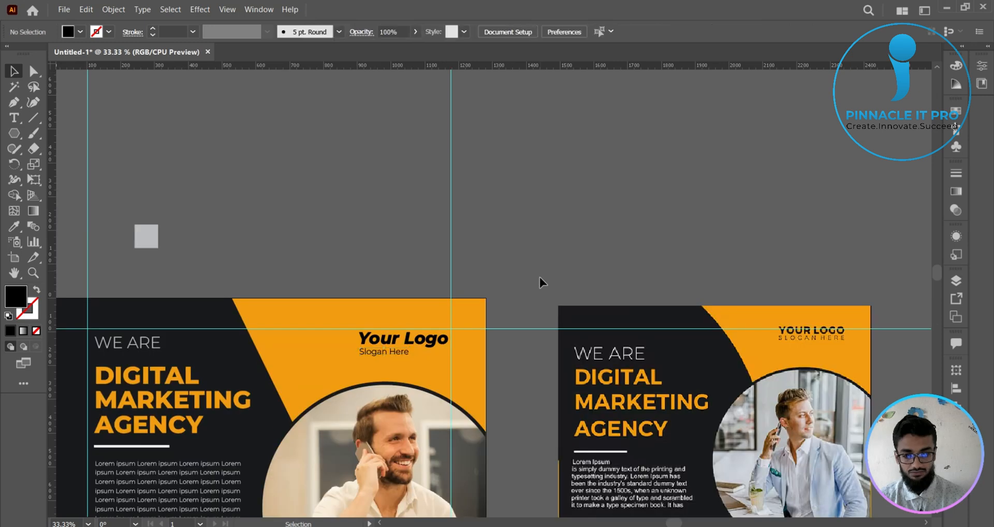
click(401, 354)
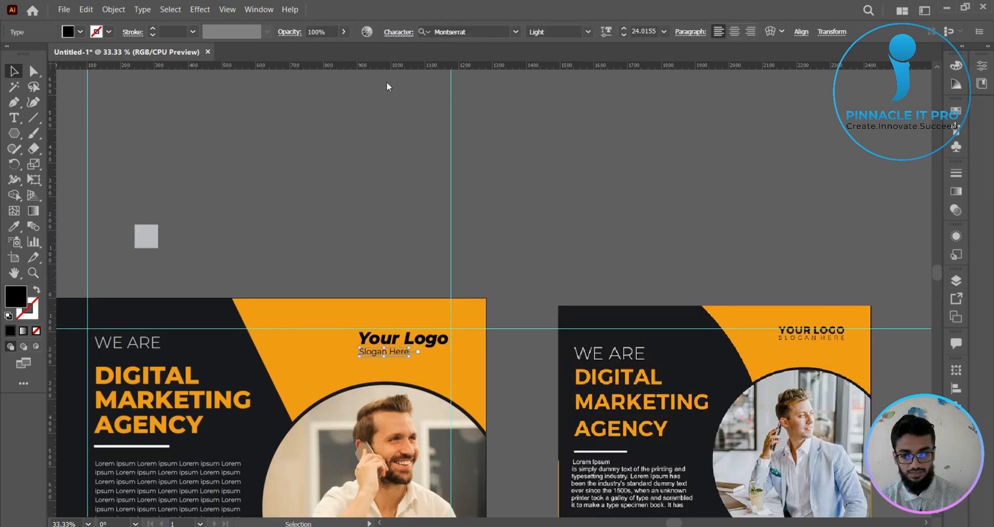
click(400, 33)
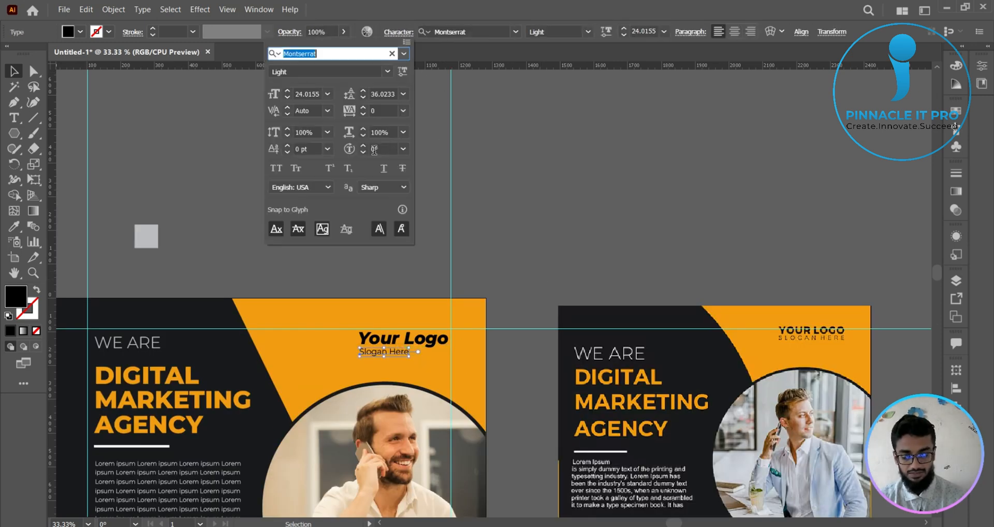
click(403, 111)
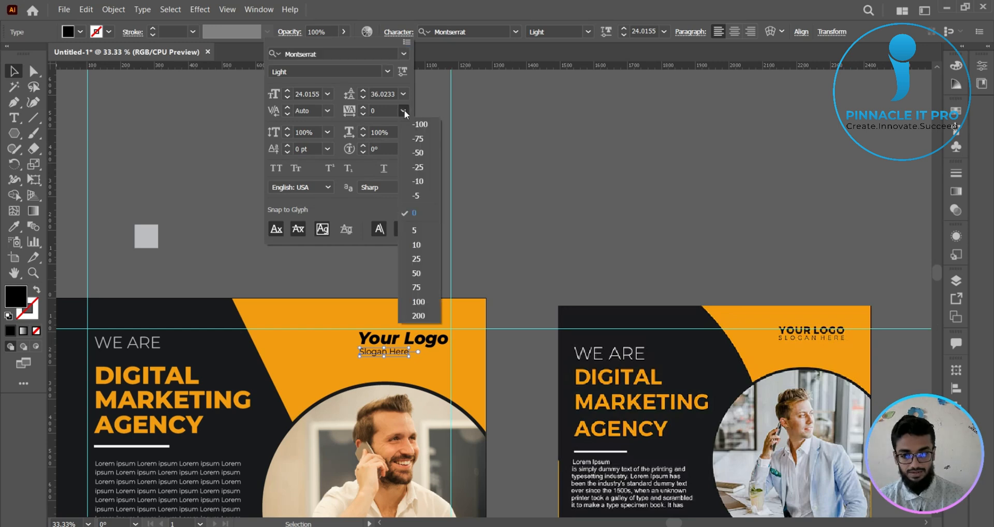
click(418, 316)
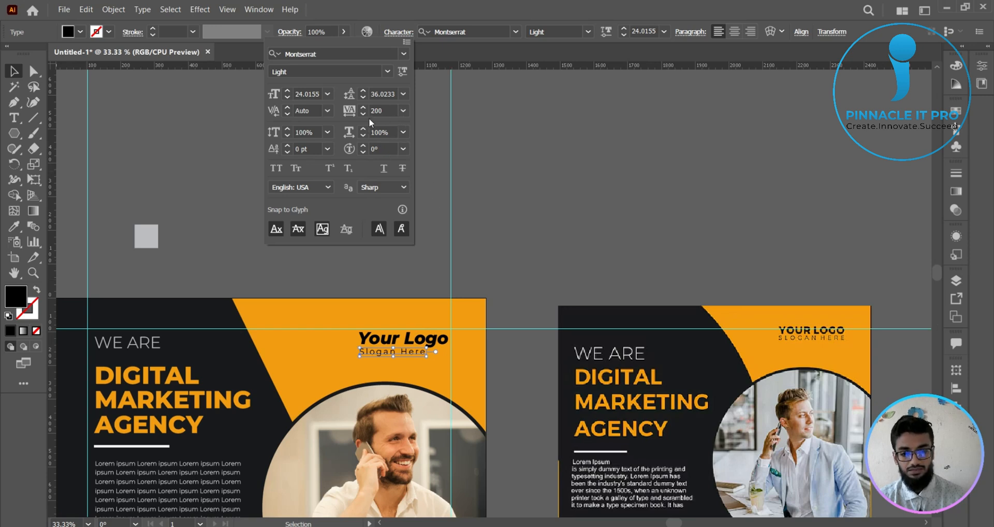
click(403, 132)
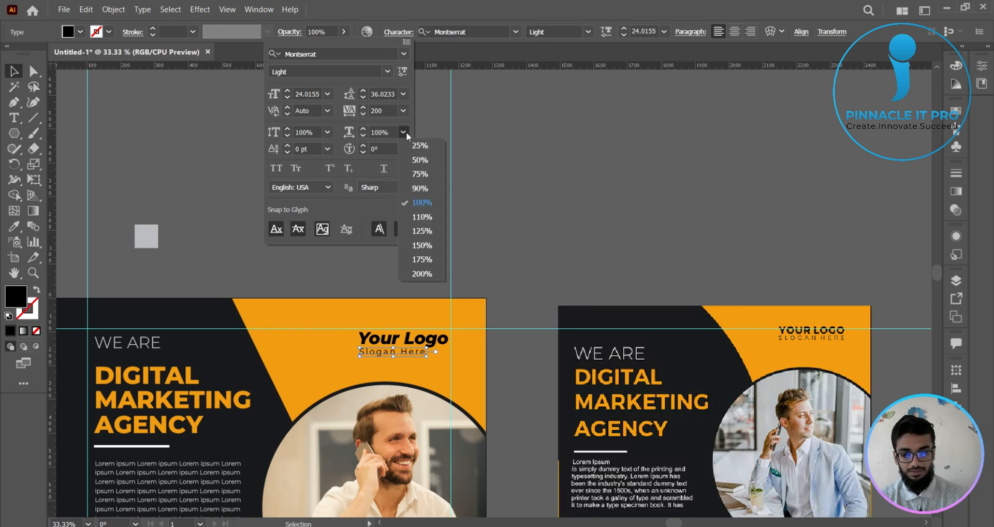
click(422, 231)
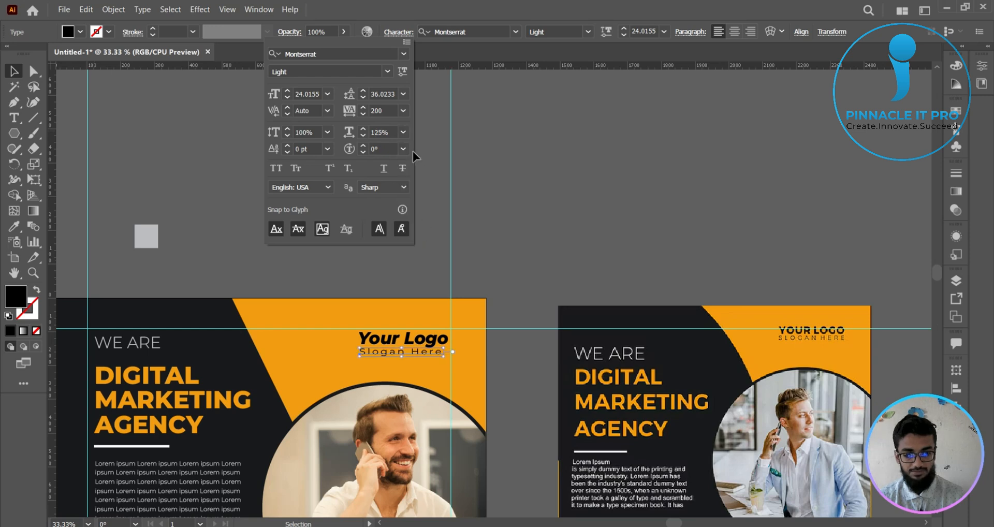
- Fine-tune the slogan's tracking, trying 202 and 220, until the line spans the full width of "Your Logo"
click(399, 111)
key(BackSpace)
text(2)
key(Return)
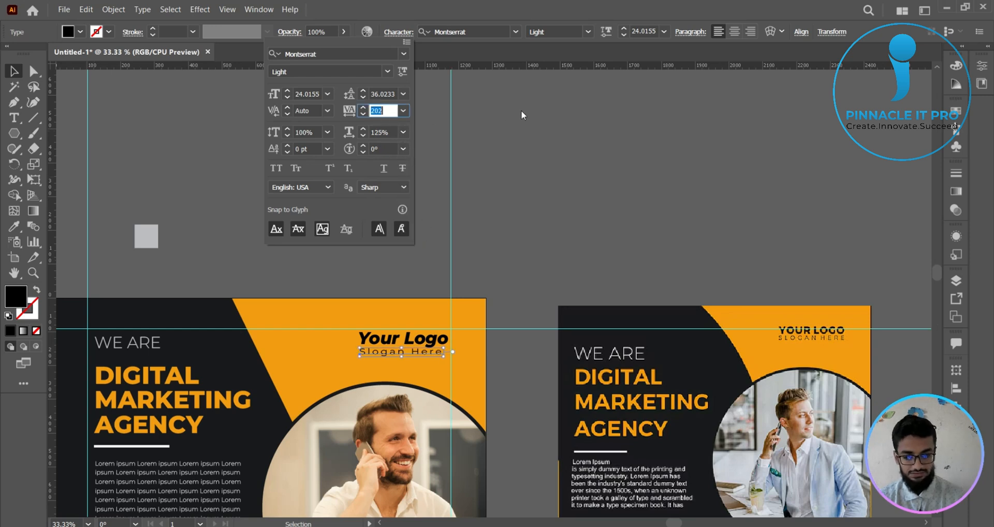
text(242)
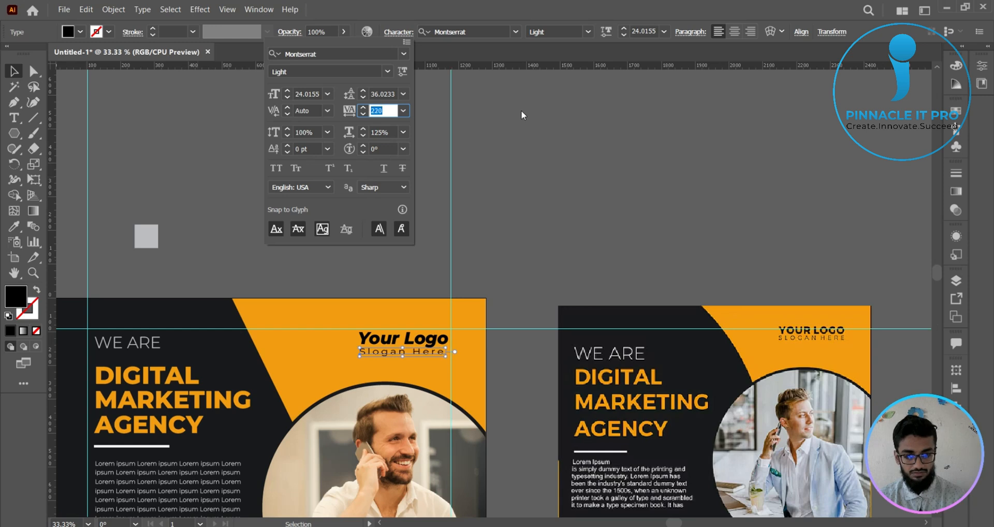
key(Return)
click(521, 110)
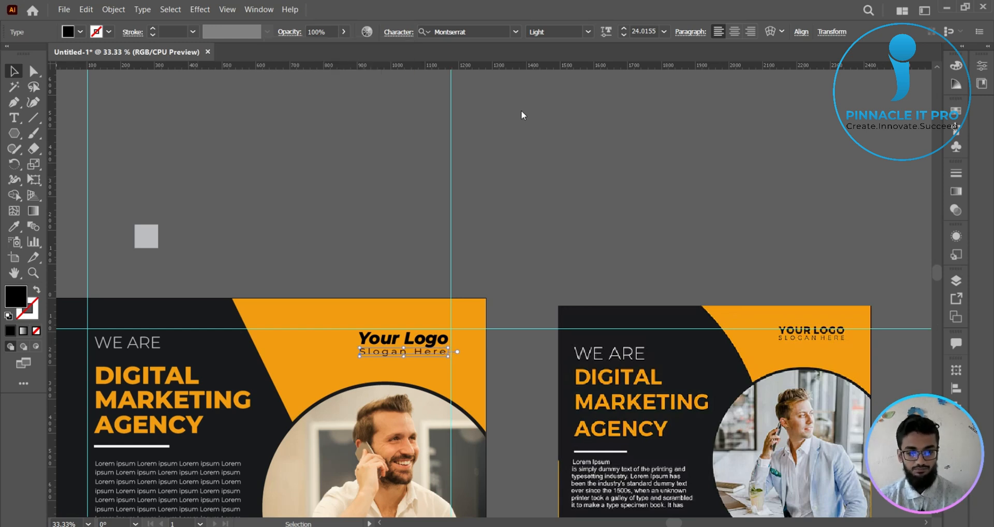
click(573, 215)
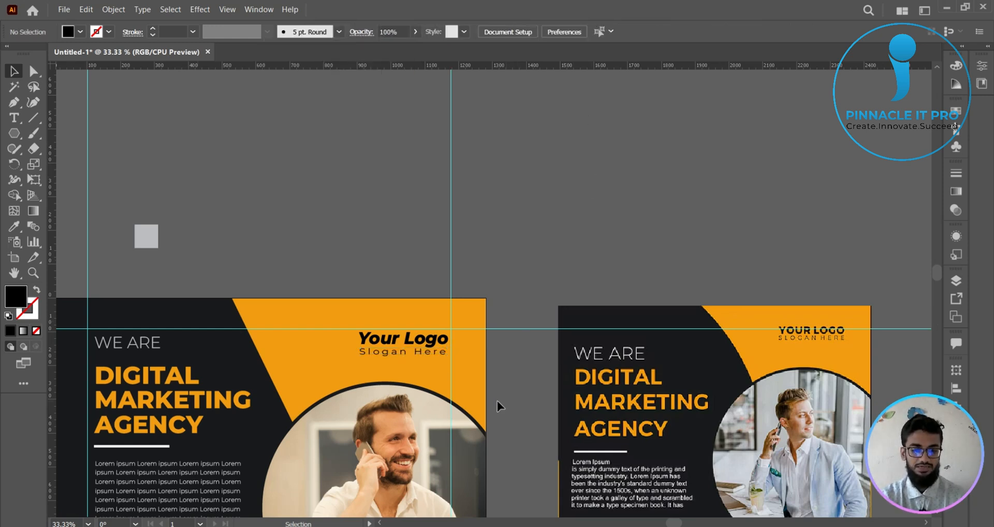
- Delete the leftover light grey square above the poster
drag(506, 381, 523, 229)
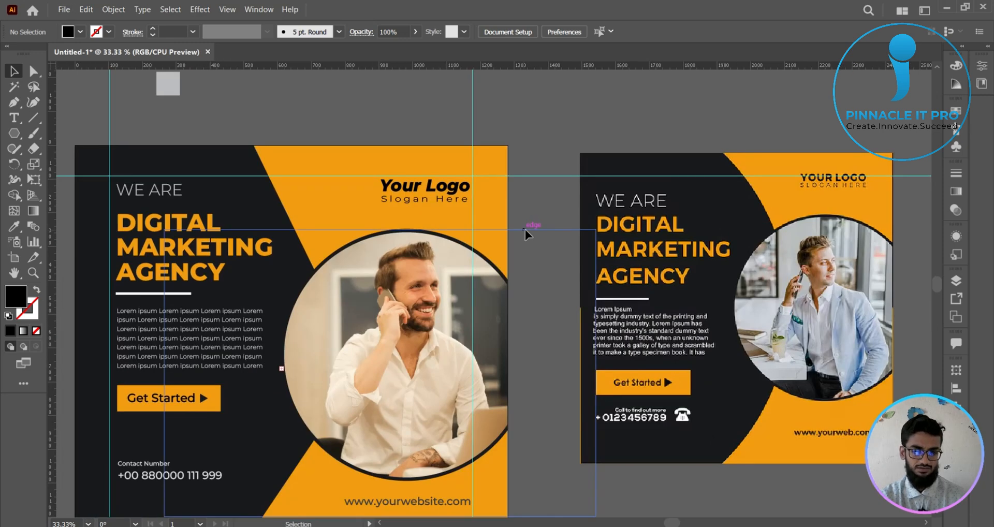
scroll(564, 155, down, 1)
drag(551, 201, 512, 188)
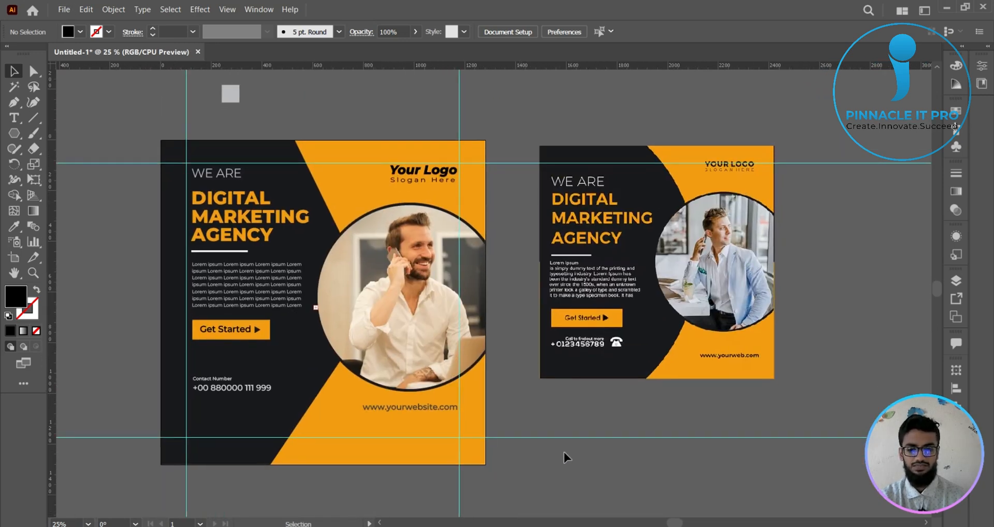
click(234, 92)
key(Delete)
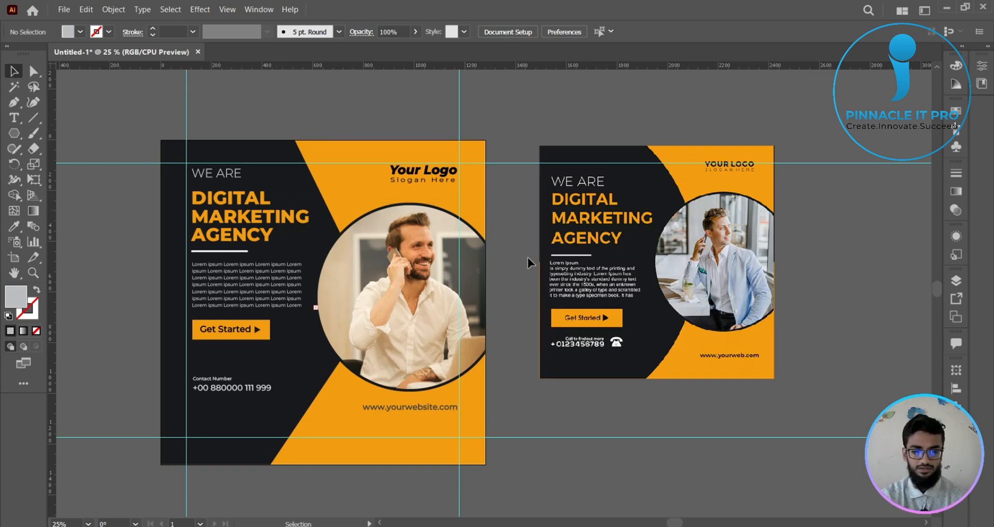
- Frame the poster in a screenshot selection of about 993 × 855 px and choose the rectangle annotation tool
drag(519, 276, 628, 264)
scroll(554, 258, up, 1)
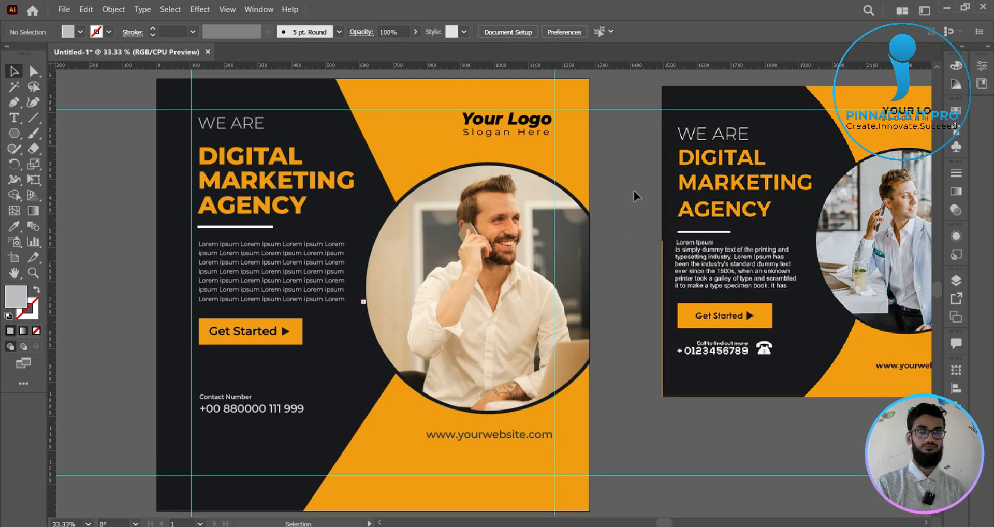
scroll(631, 191, down, 1)
scroll(631, 191, up, 1)
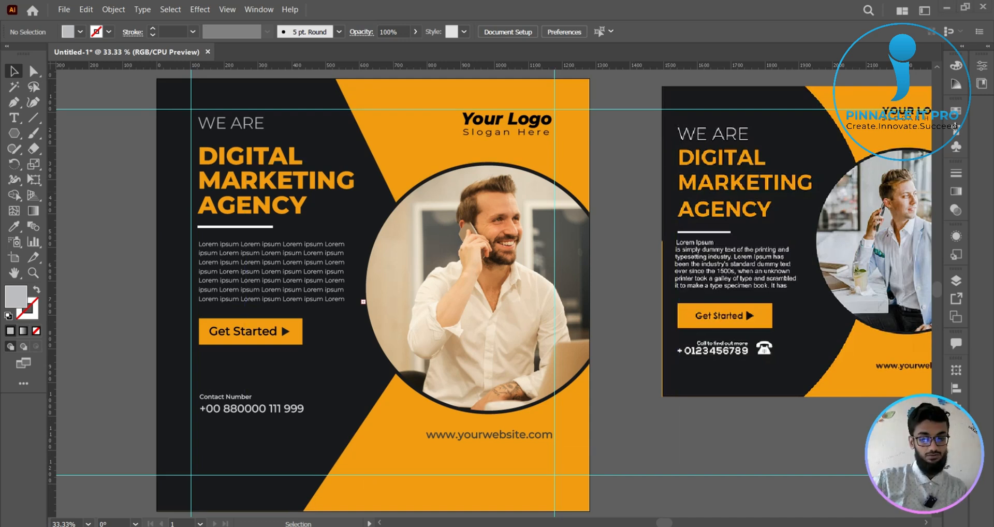
key(Print)
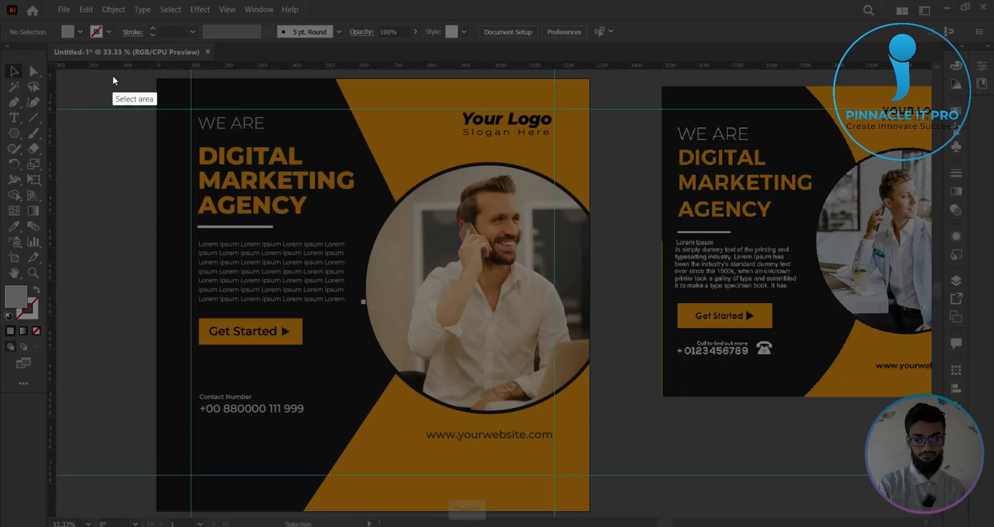
drag(112, 75, 499, 357)
drag(561, 432, 627, 517)
click(637, 460)
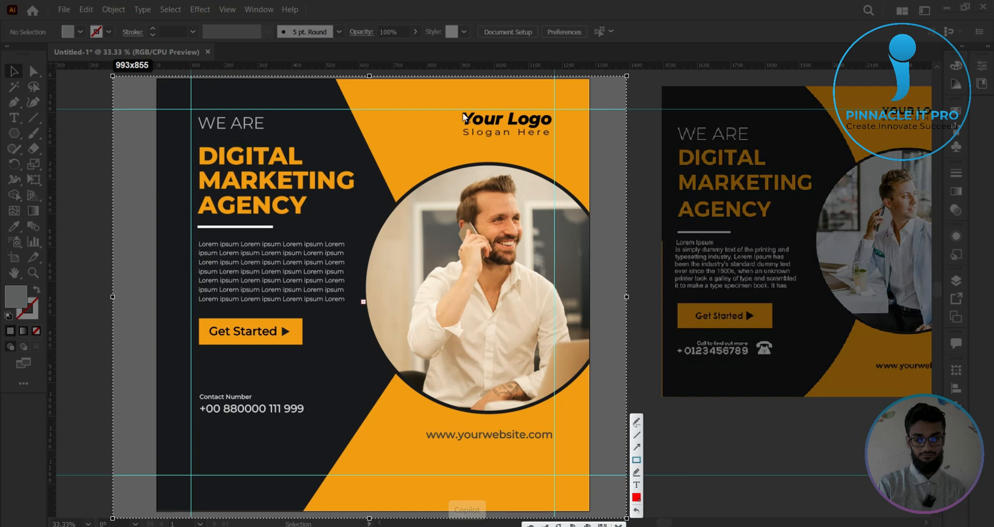
- Outline the paragraph, the "WE ARE" line, the contact number block and the website with red annotation rectangles
drag(184, 237, 352, 307)
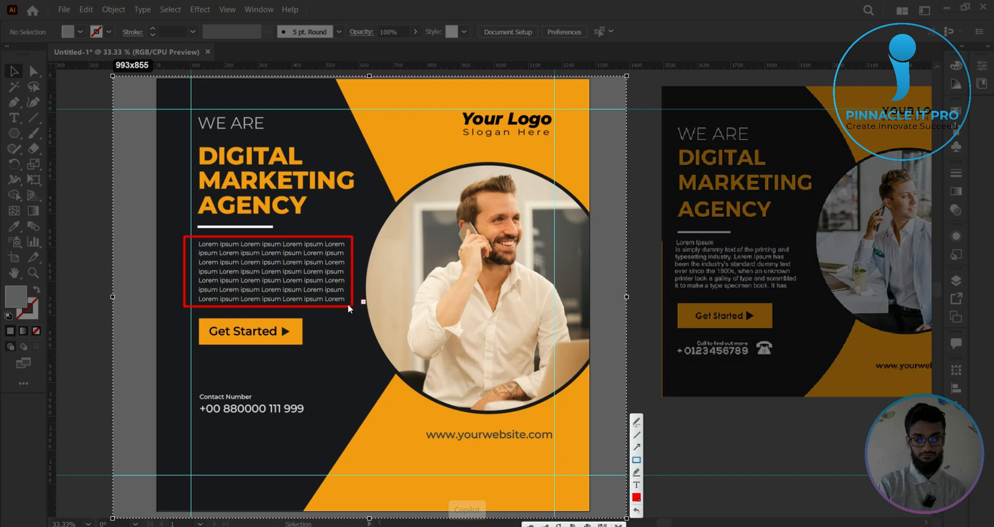
drag(178, 111, 286, 144)
drag(187, 384, 337, 439)
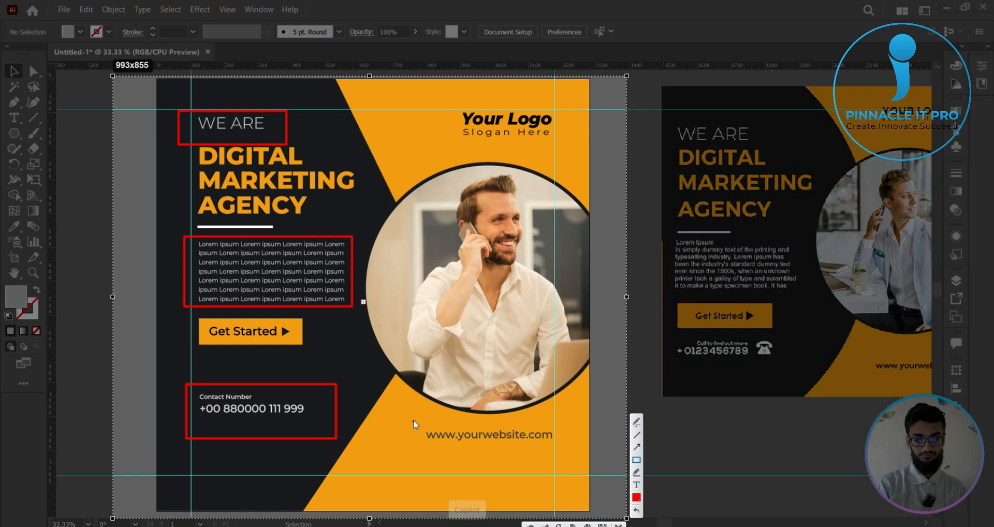
drag(414, 421, 567, 457)
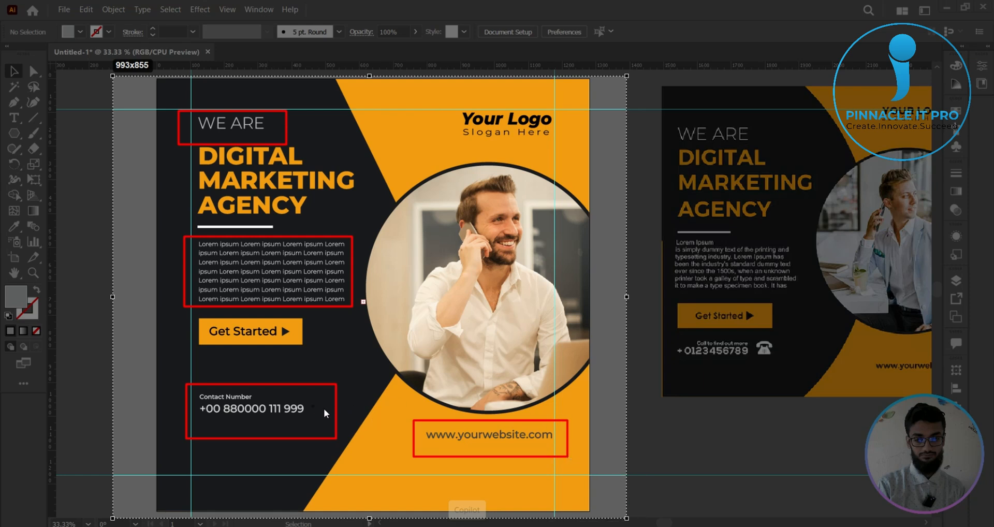
- Annotate an arrow from the contact number to the website and boxes around the headline and its line gaps, and discard the screenshot
drag(313, 407, 418, 436)
drag(153, 142, 376, 230)
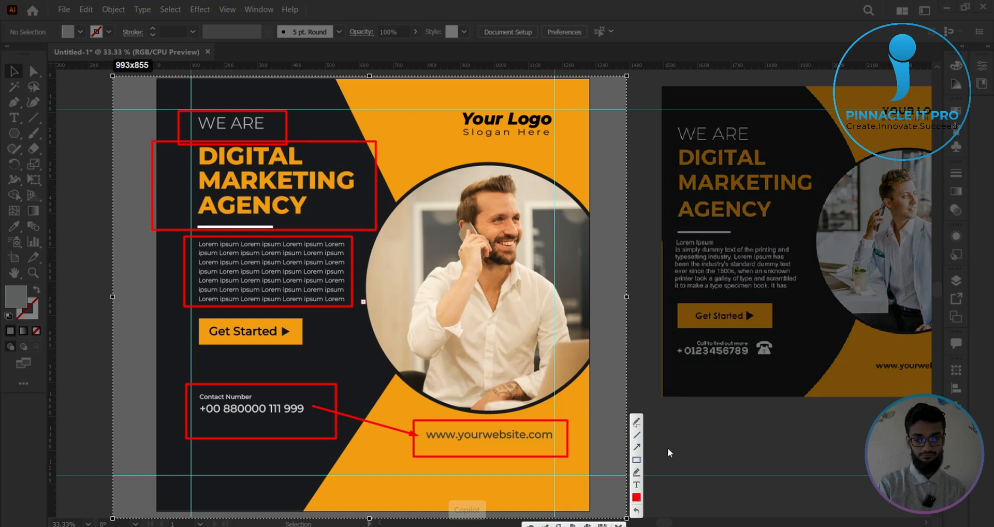
mouse_move(171, 158)
mouse_down()
mouse_move(247, 180)
mouse_move(364, 171)
mouse_up()
mouse_move(172, 182)
mouse_down()
mouse_move(216, 200)
mouse_move(355, 198)
mouse_up()
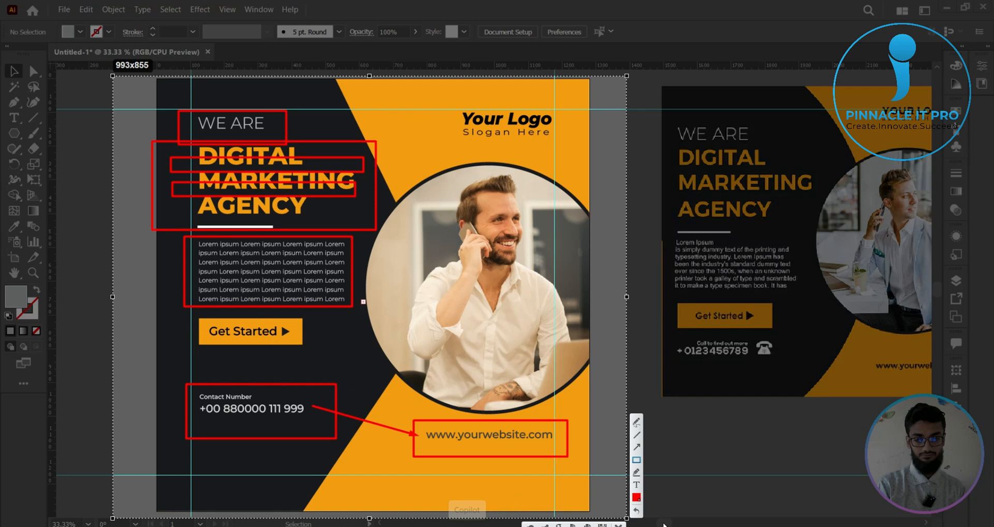
key(Escape)
- Delete the embedded reference screenshot beside the poster artboard
scroll(622, 400, up, 1)
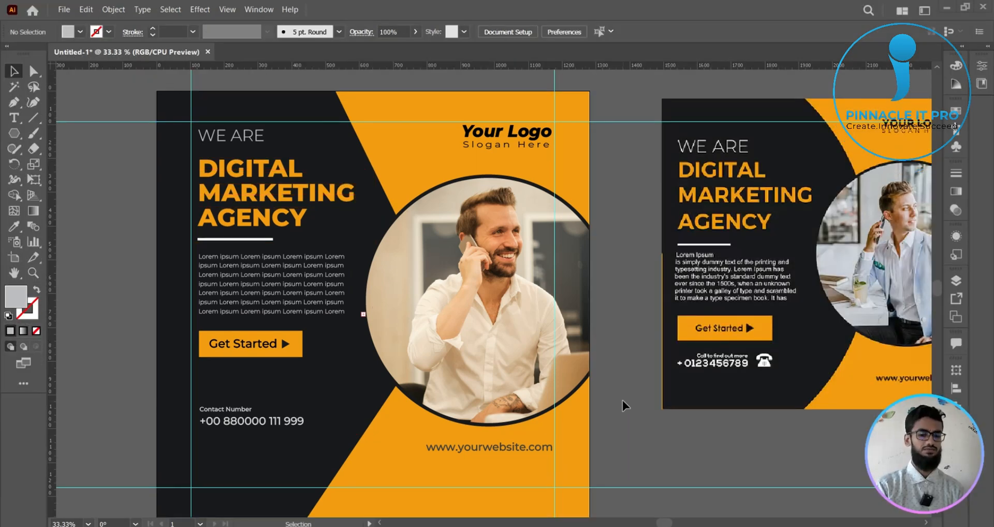
scroll(622, 400, down, 1)
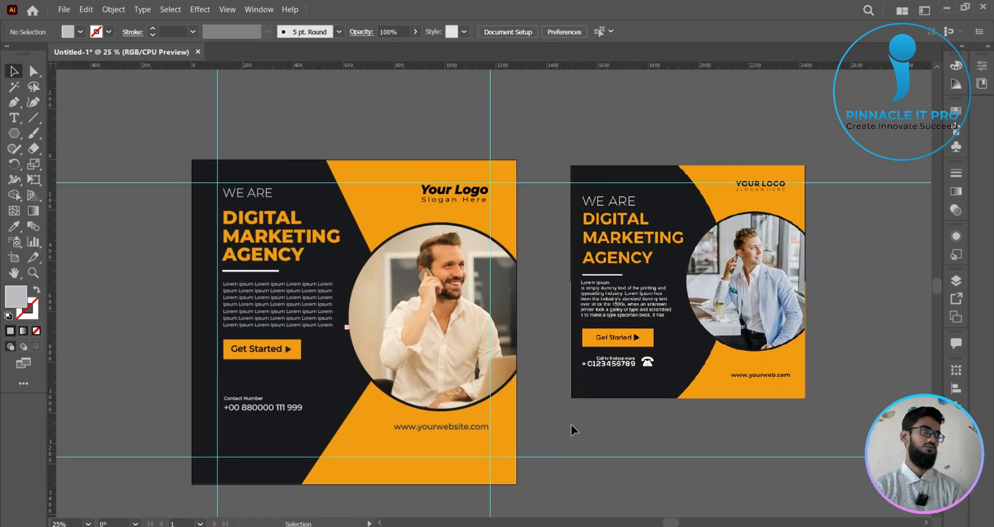
click(643, 352)
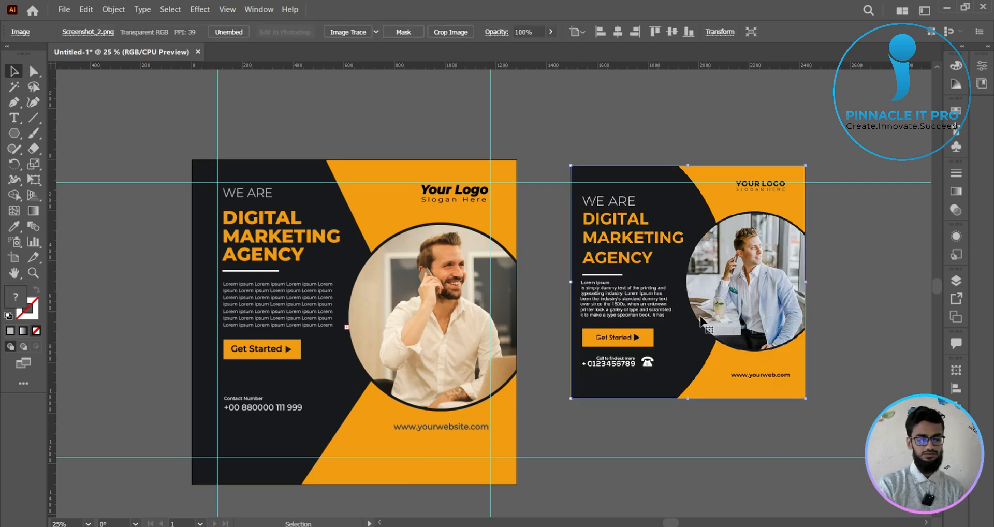
key(Delete)
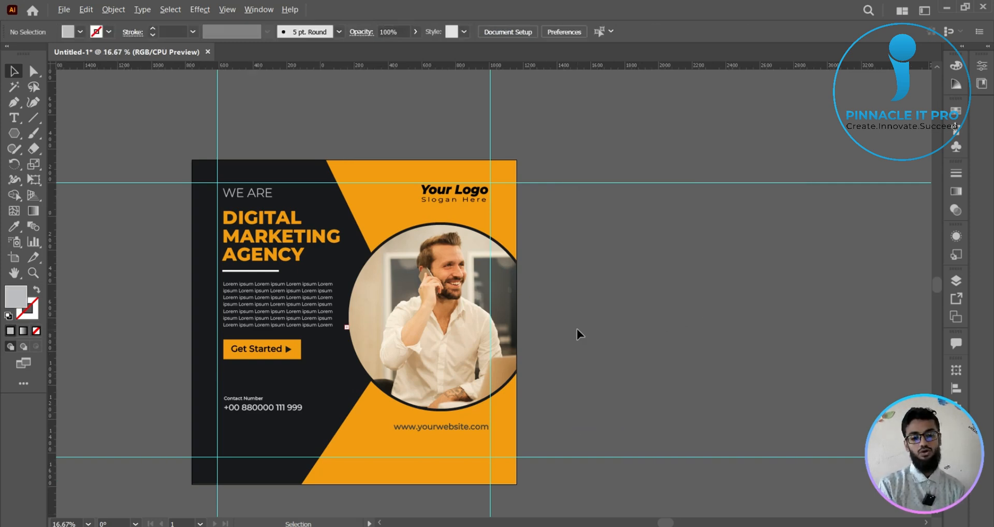
- Center the poster in view and hide the guides
drag(576, 329, 690, 313)
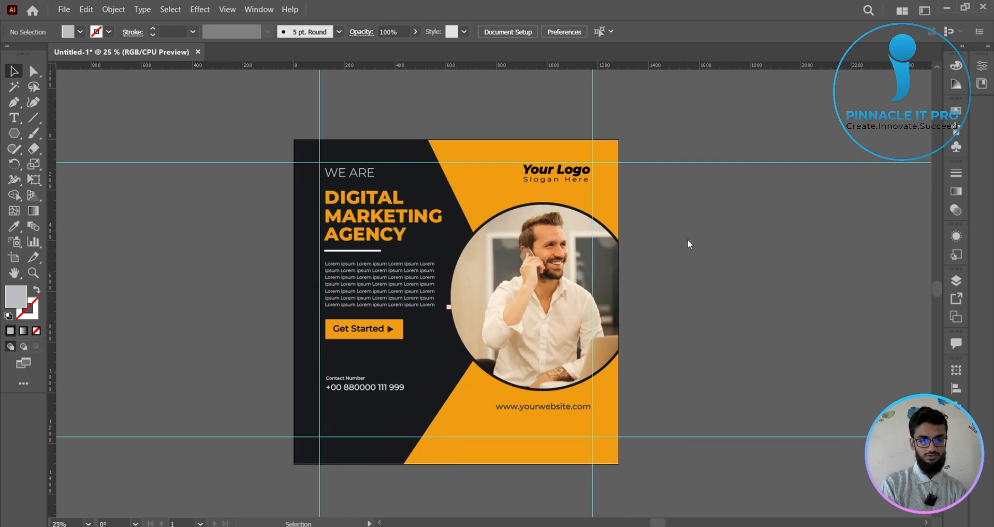
right_click(688, 241)
click(730, 360)
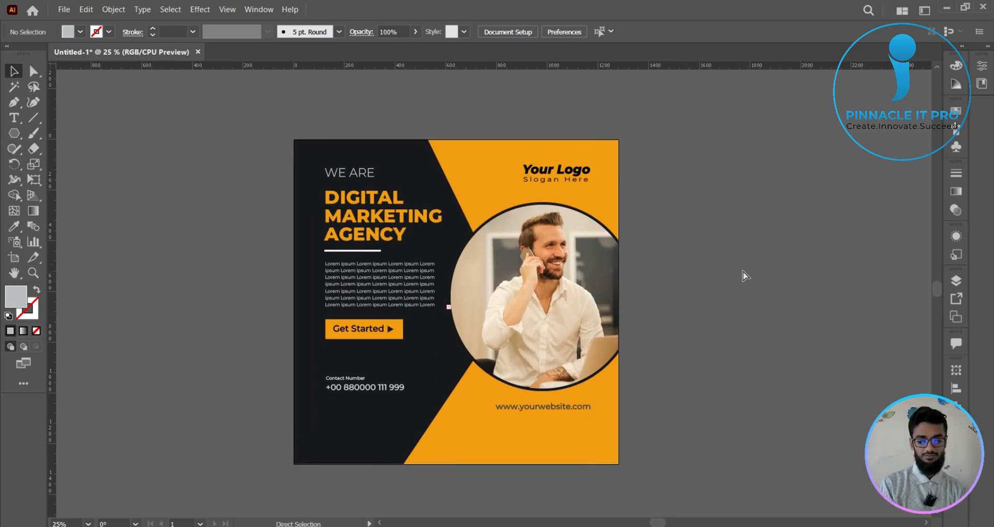
- Select all artwork to check whether any stray objects lie outside the poster, and deselect it
key(ctrl+a)
click(739, 277)
key(ctrl+minus)
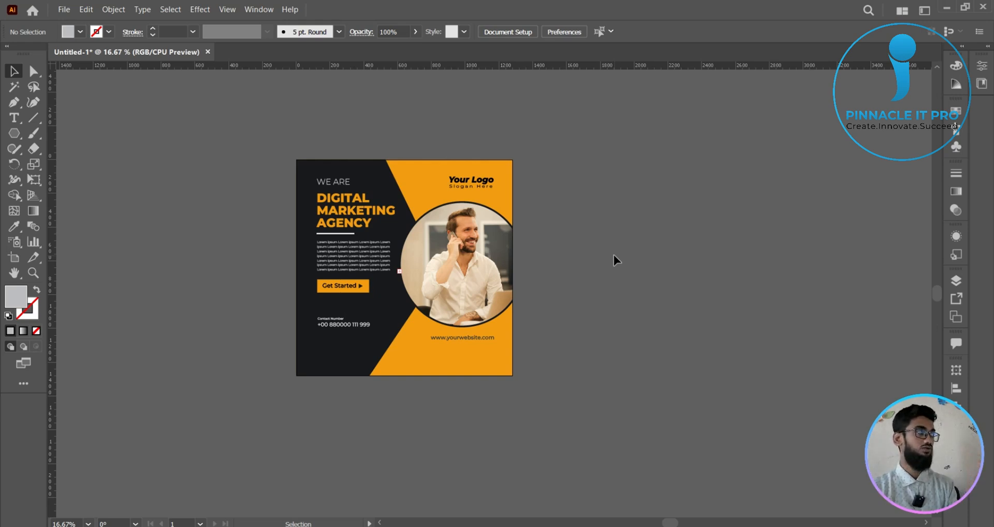
scroll(616, 260, up, 1)
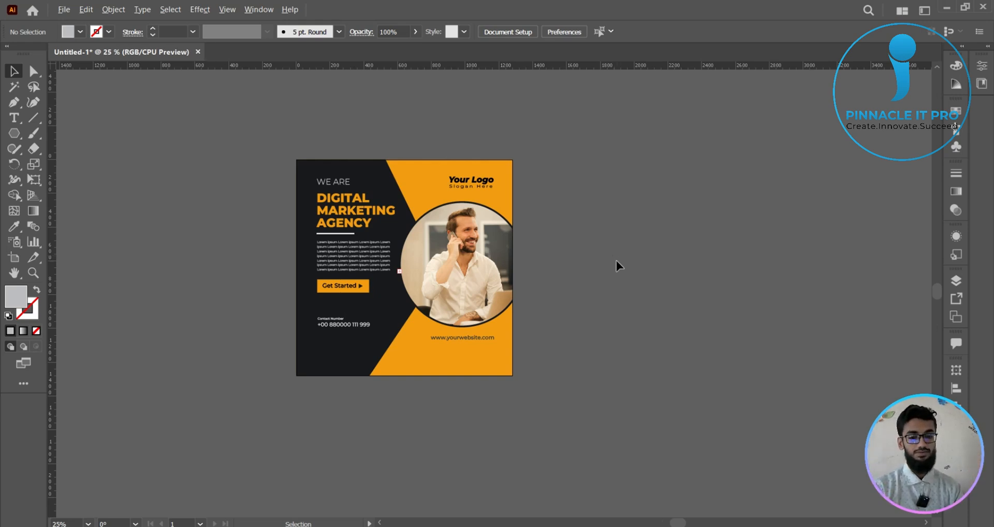
drag(595, 266, 641, 300)
scroll(709, 296, down, 1)
scroll(557, 334, up, 4)
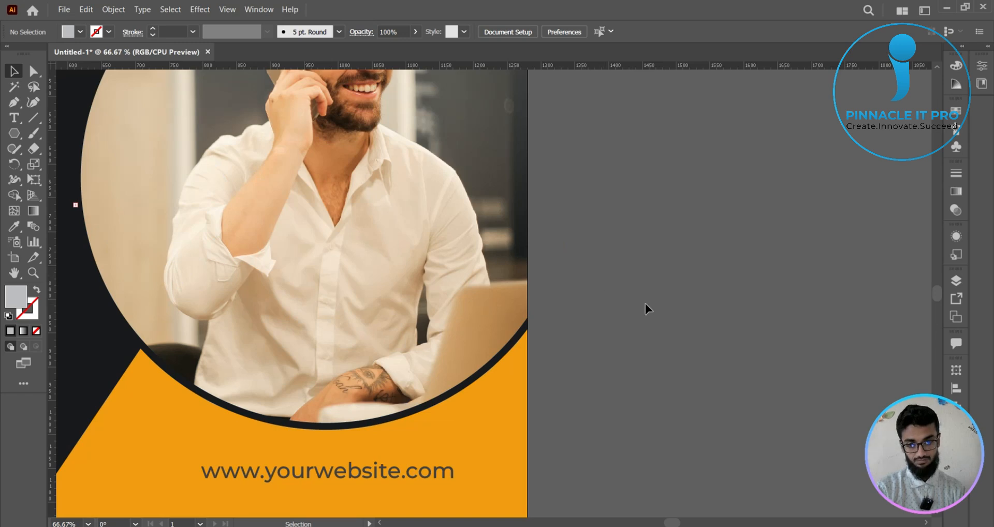
scroll(647, 307, down, 4)
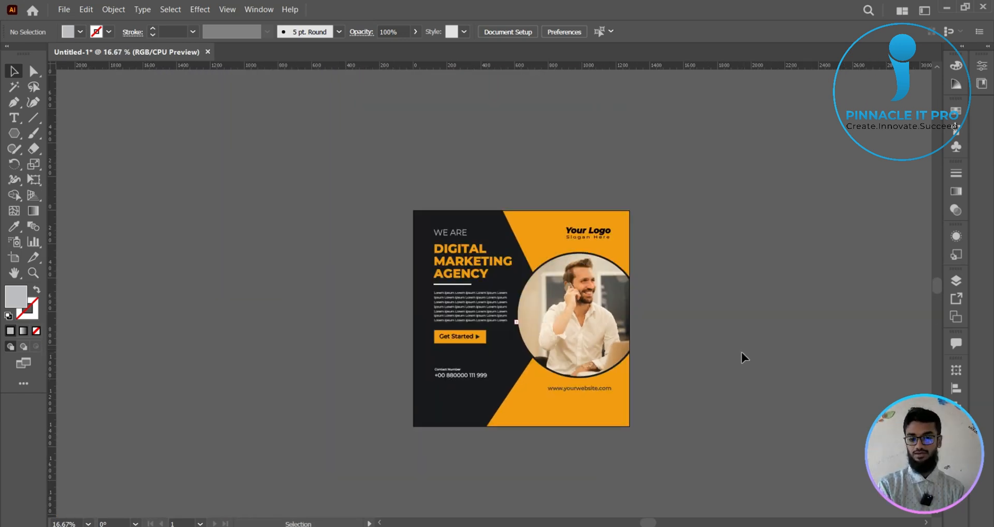
drag(739, 358, 664, 343)
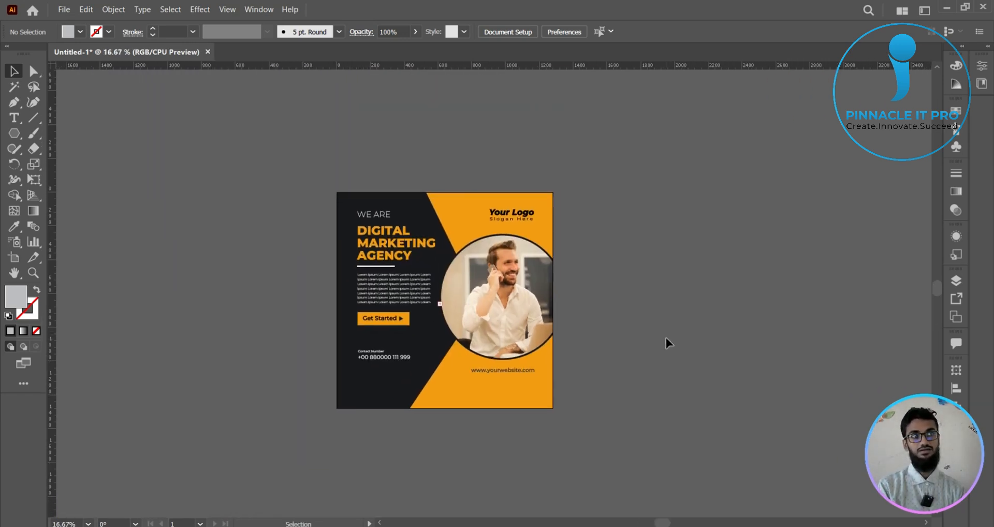
key(ctrl+a)
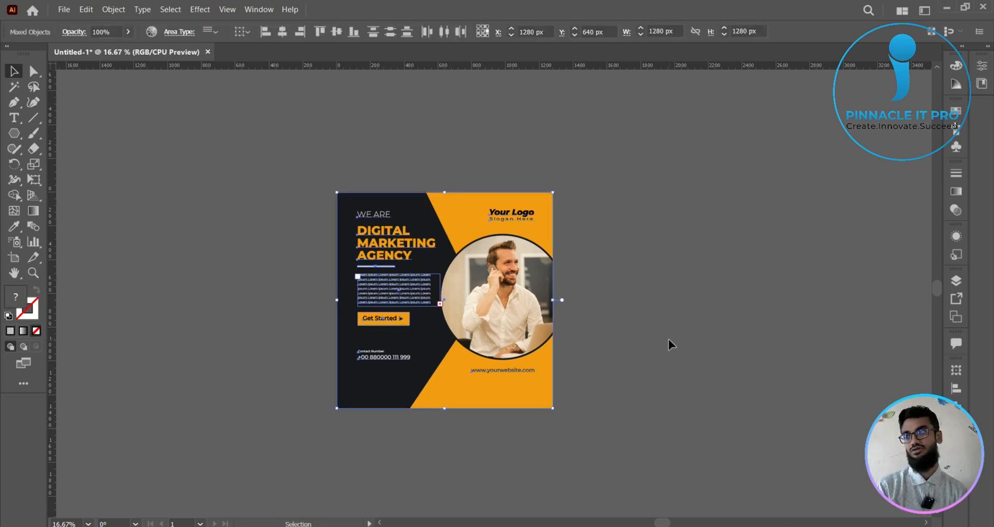
click(168, 225)
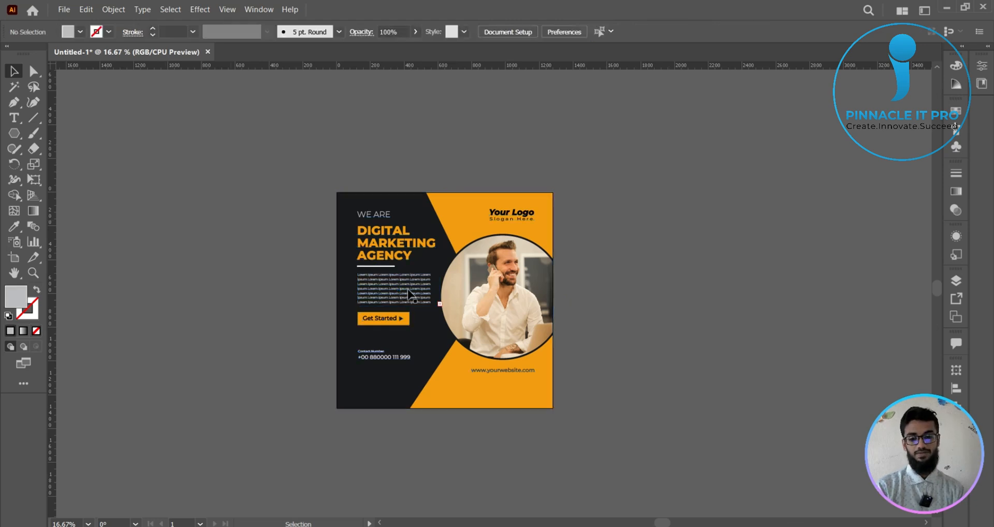
- Place a placeholder point text object on the empty canvas beside the poster
click(14, 118)
click(665, 217)
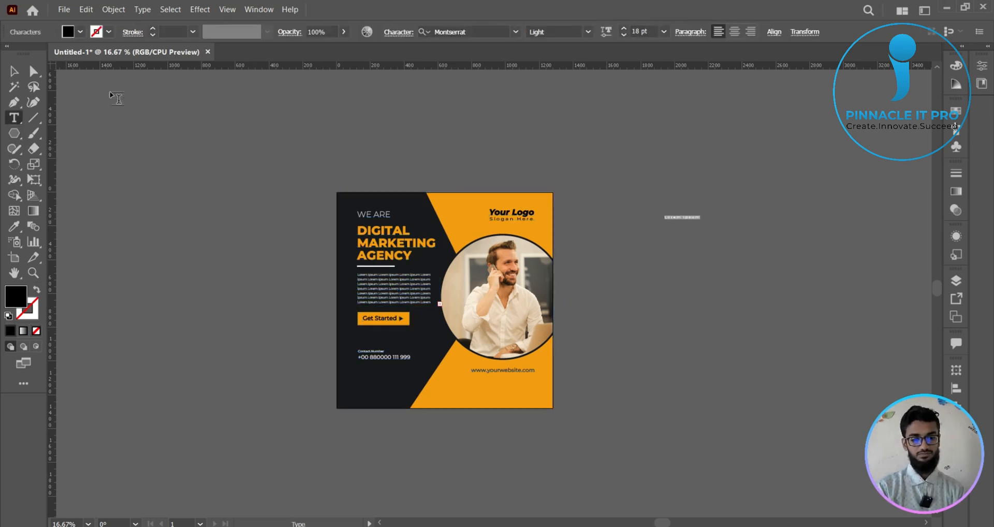
key(Escape)
click(774, 260)
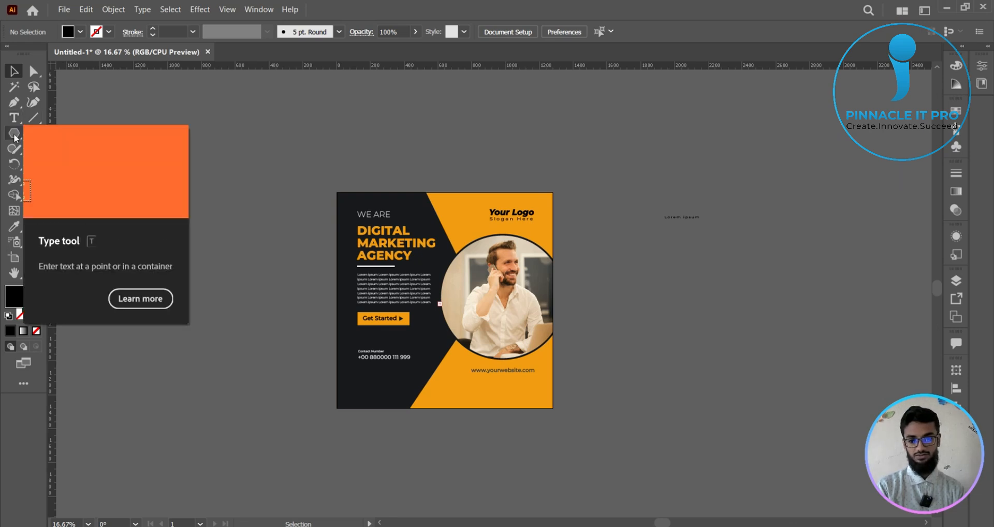
- Erase all characters of the placeholder text beside the poster, leaving an empty text object
key(t)
scroll(688, 246, up, 2)
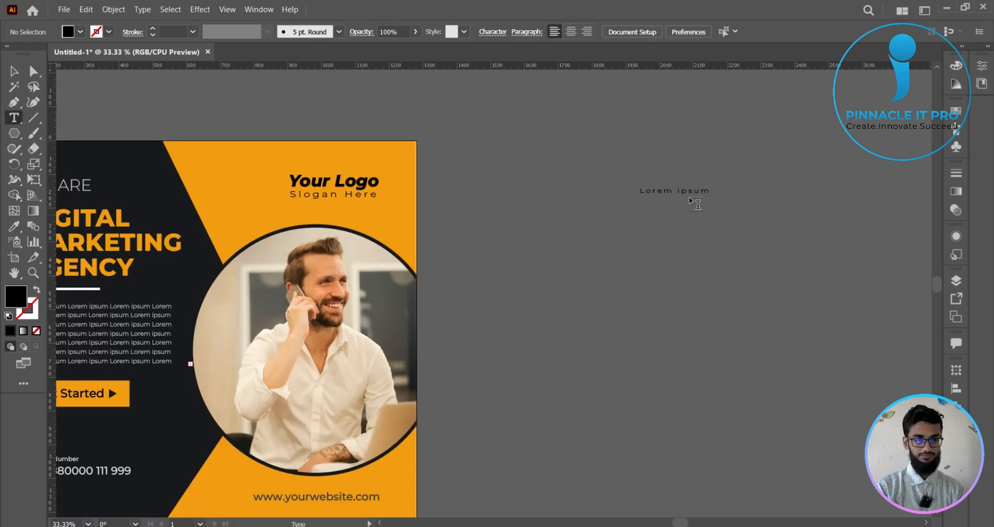
triple_click(689, 192)
key(BackSpace)
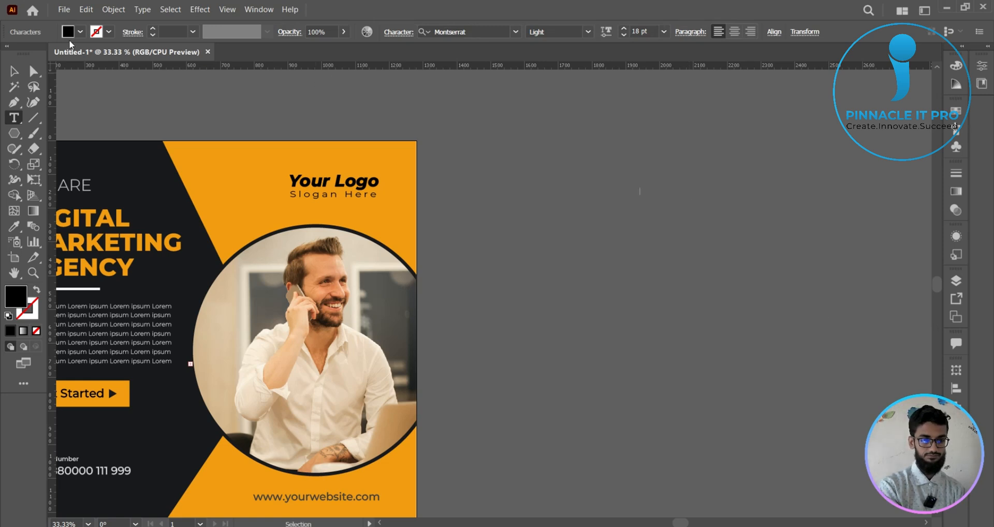
key(Escape)
click(629, 320)
- Select all artwork to locate the stray empty text object beside the poster, and delete that object
scroll(629, 320, down, 2)
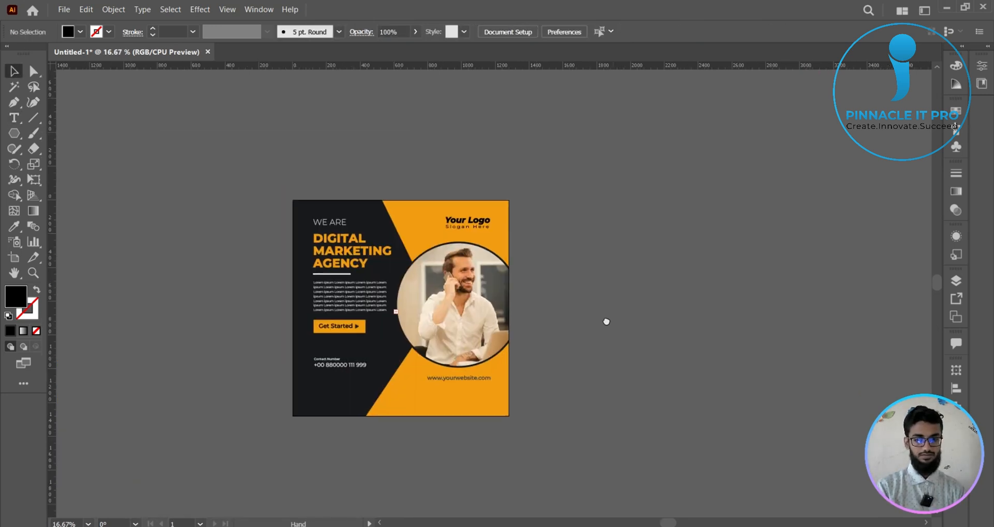
scroll(577, 312, up, 1)
drag(570, 318, 577, 324)
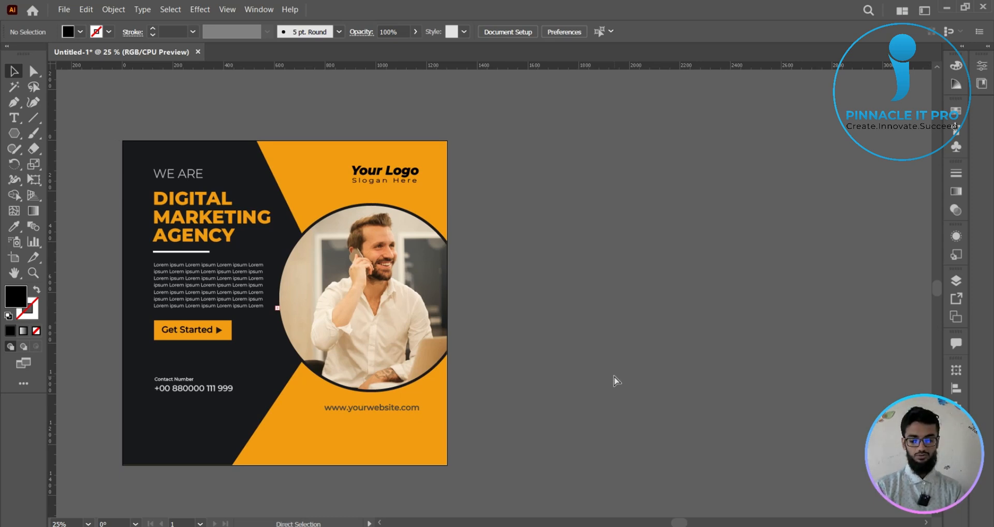
key(ctrl+a)
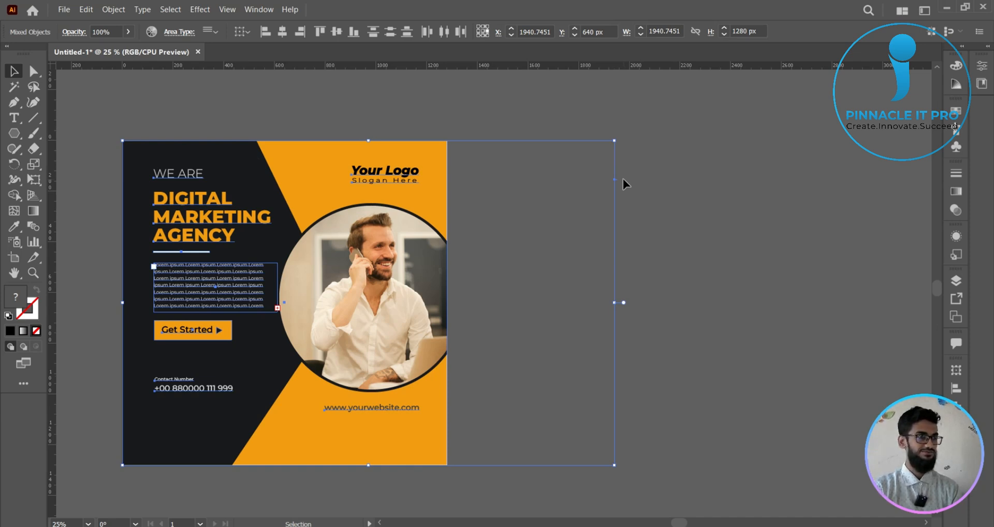
scroll(623, 178, up, 7)
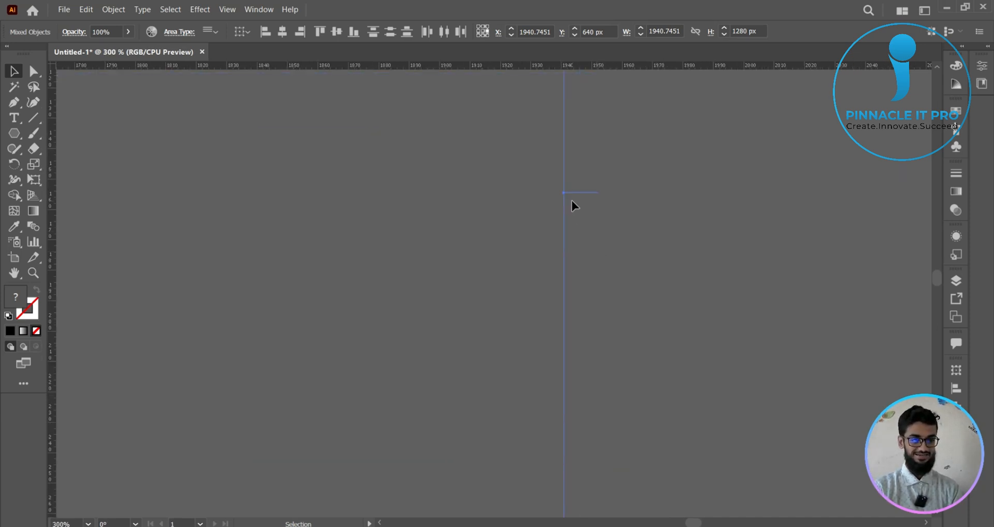
click(624, 287)
drag(710, 366, 713, 369)
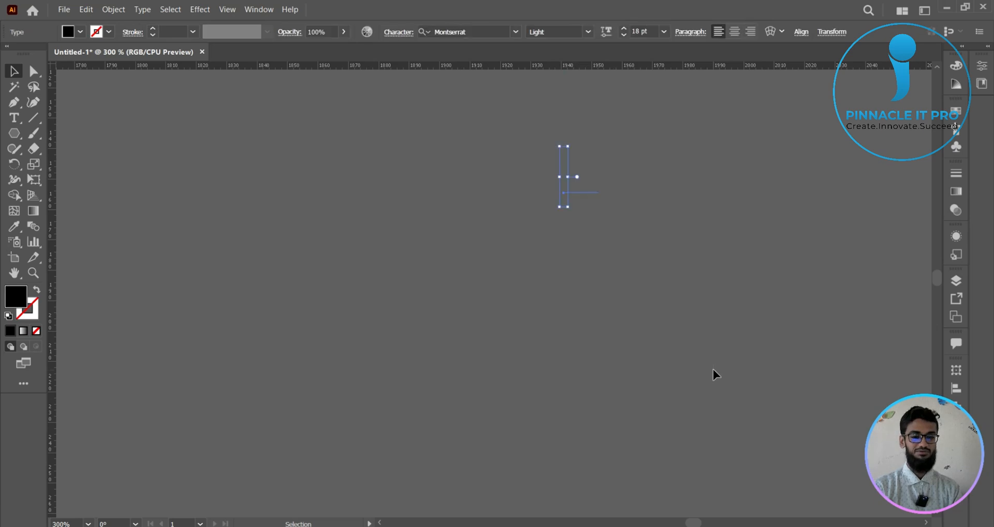
key(Delete)
scroll(471, 304, down, 5)
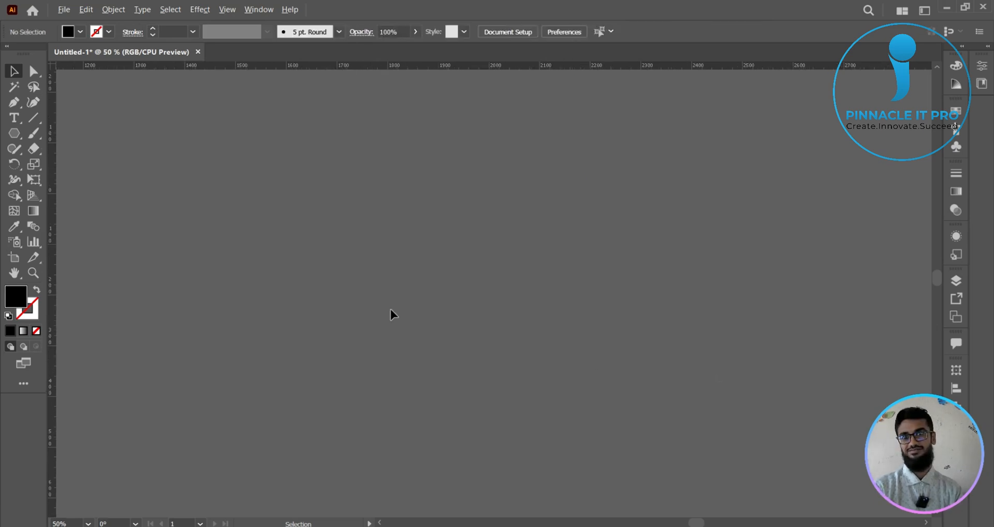
- Check the selection bounds of all artwork against the poster's edges again, and clear the selection
drag(390, 311, 641, 286)
scroll(641, 286, down, 2)
drag(611, 355, 747, 290)
scroll(631, 279, up, 1)
scroll(747, 288, down, 1)
drag(759, 325, 694, 313)
key(ctrl+a)
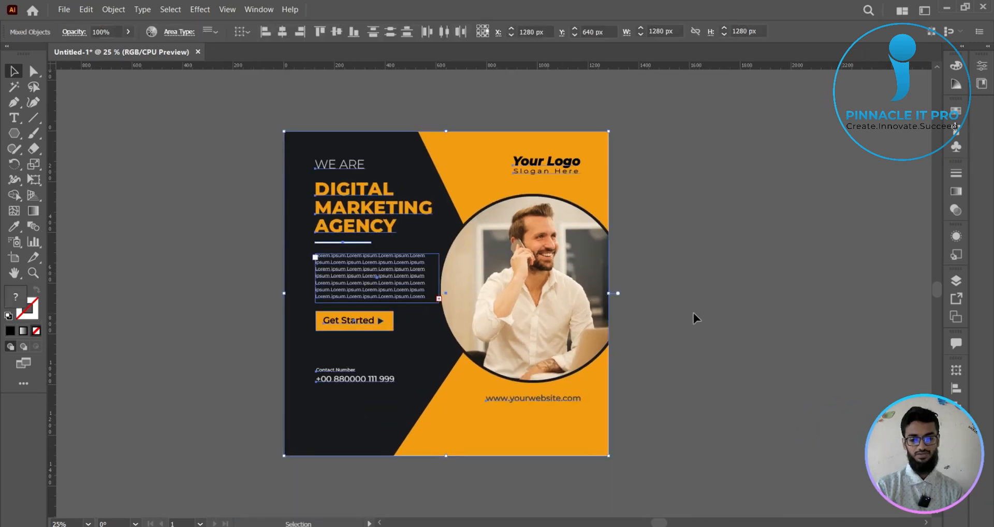
click(133, 141)
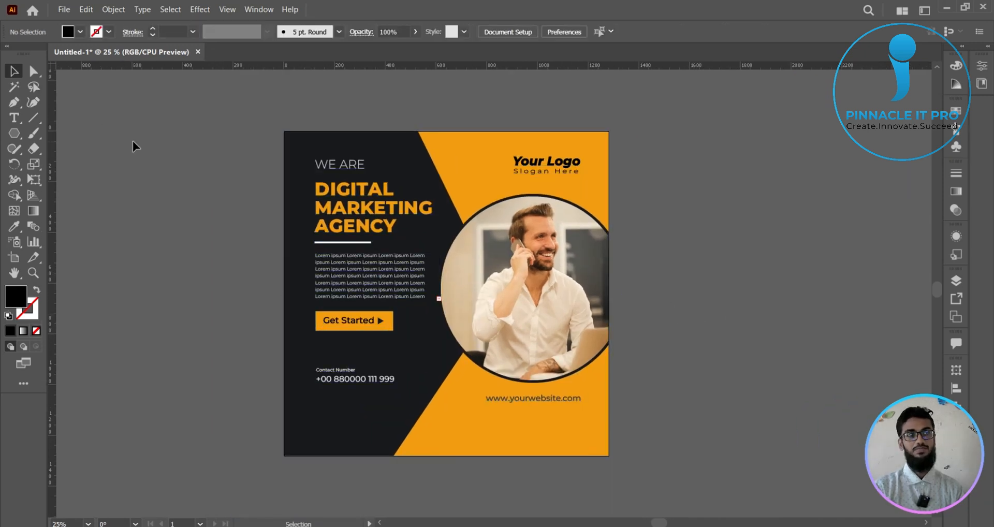
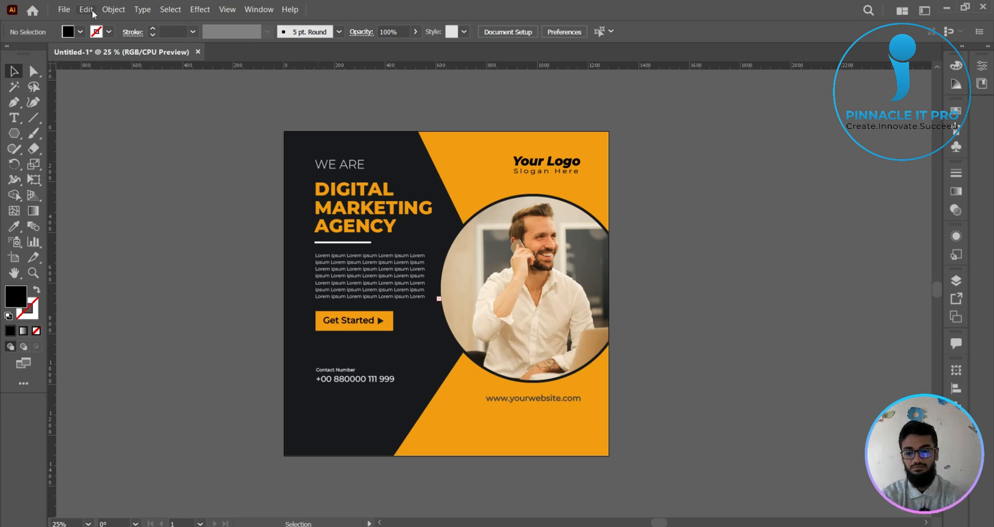
- Review the file formats that Save As offers for the poster, including Adobe Illustrator (*.AI), and leave without saving
click(64, 9)
click(64, 9)
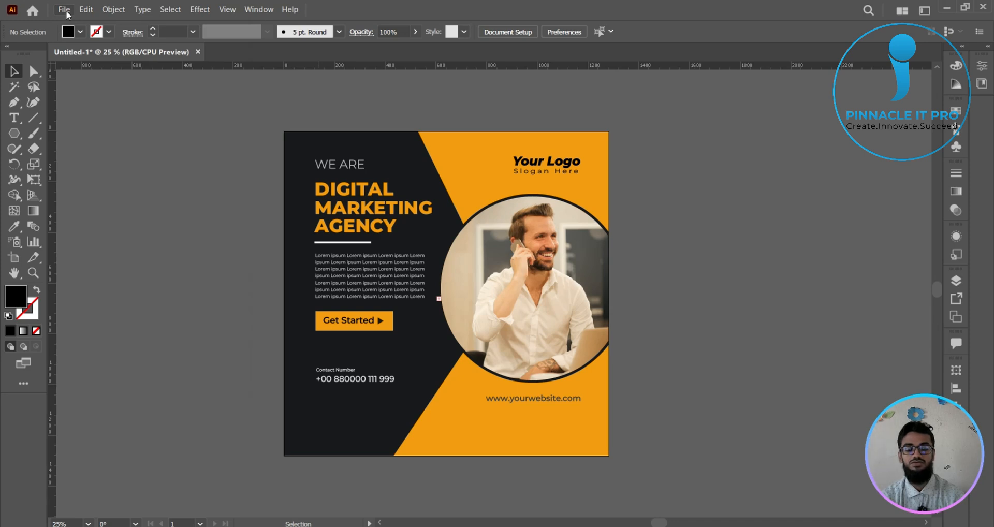
click(65, 11)
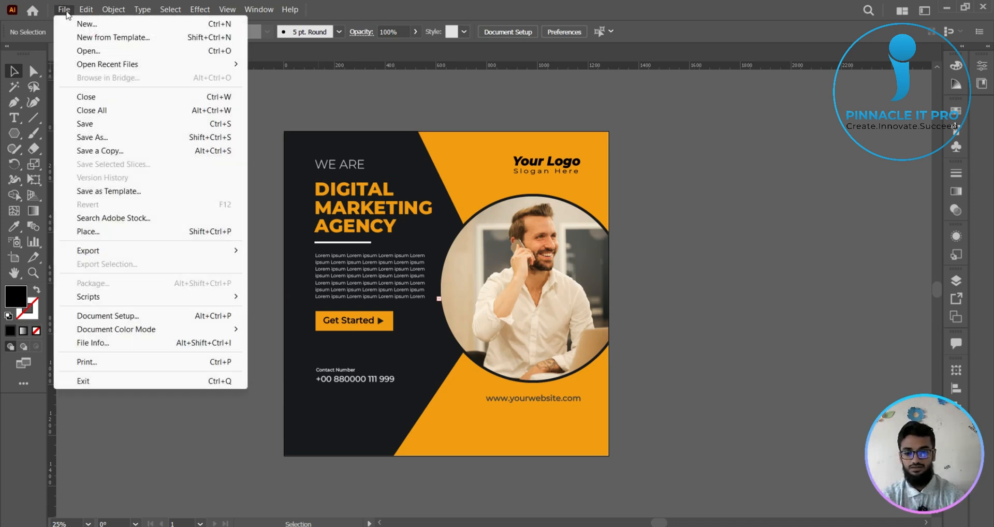
click(93, 137)
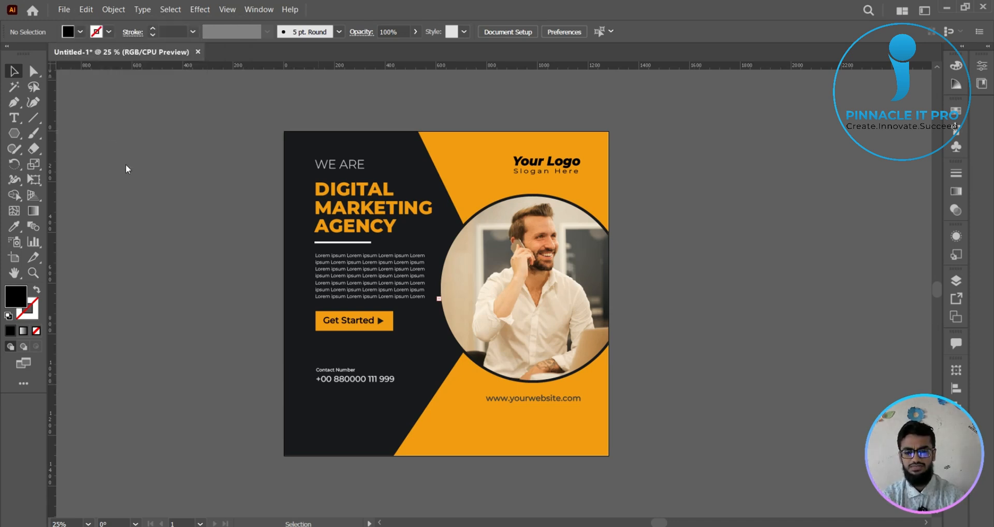
click(153, 236)
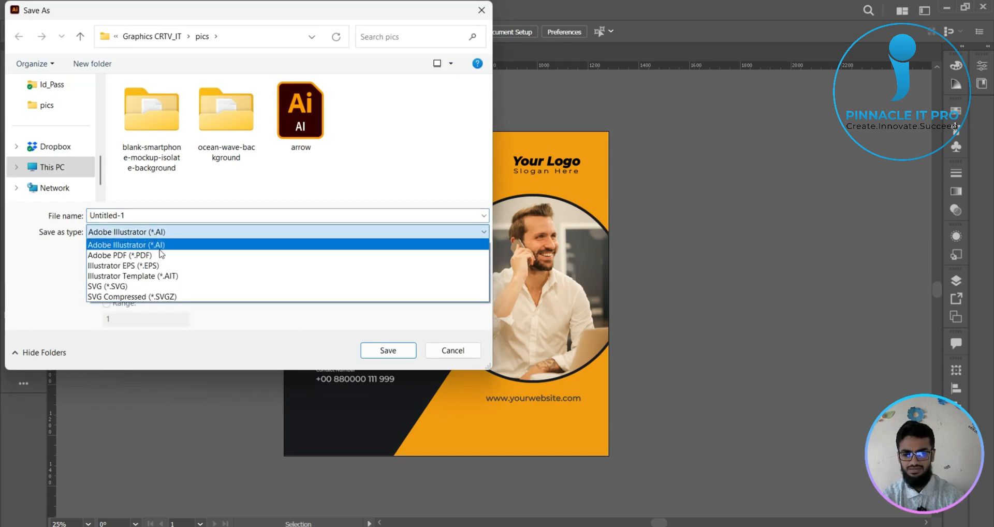
click(155, 242)
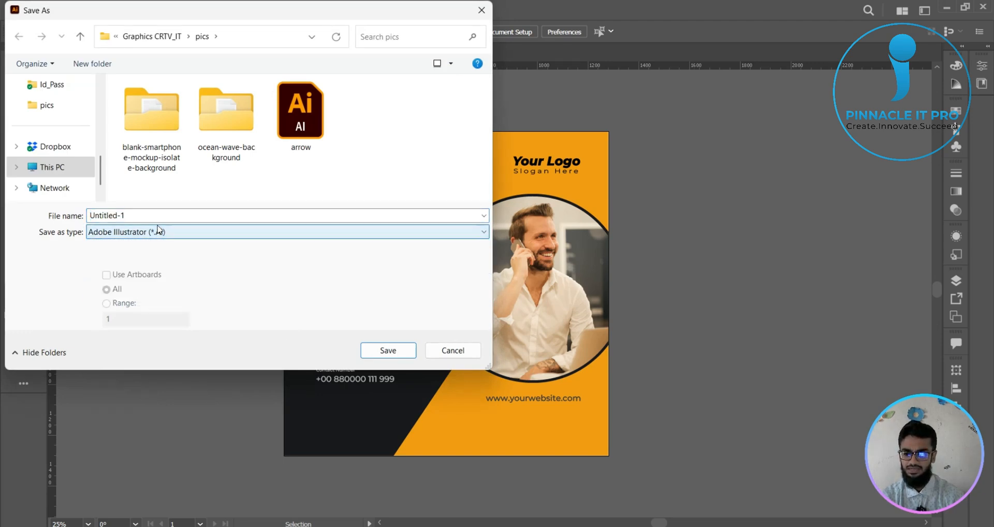
click(288, 232)
click(169, 246)
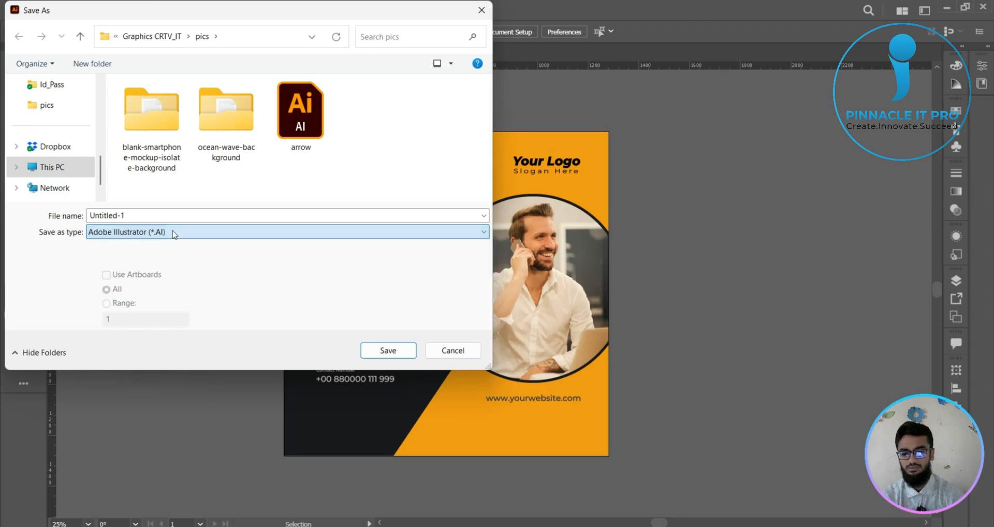
click(454, 351)
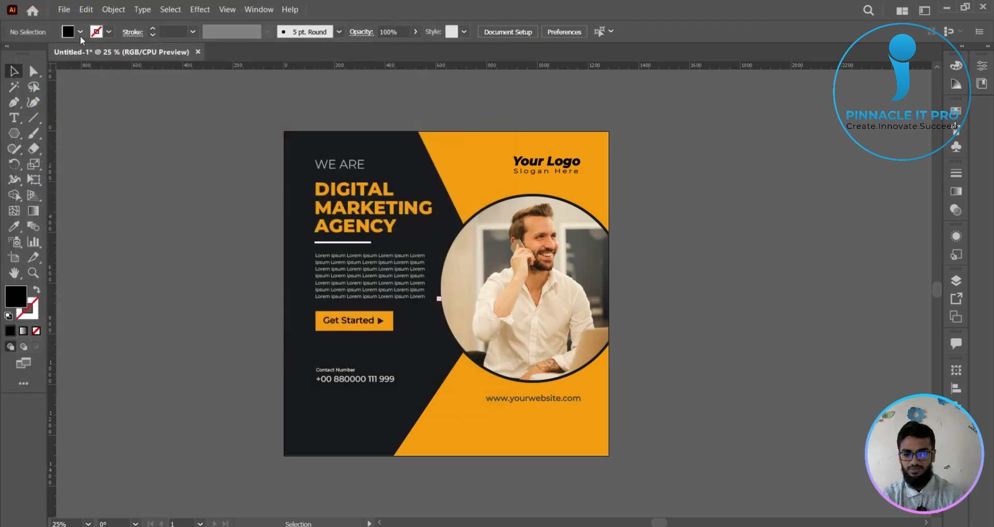
click(80, 32)
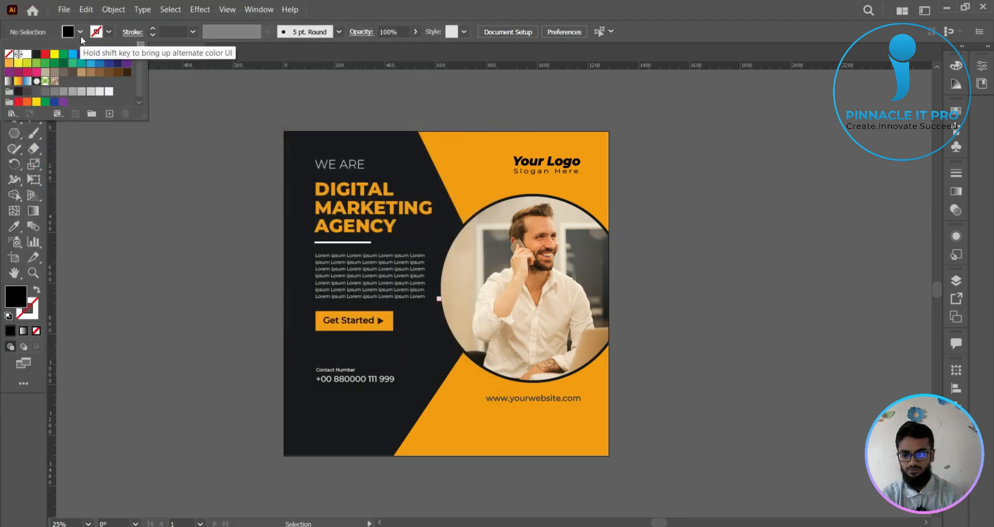
- Try to export the poster as a JPEG with Use Artboards enabled, and cancel at the JPEG options
click(63, 9)
mouse_move(105, 252)
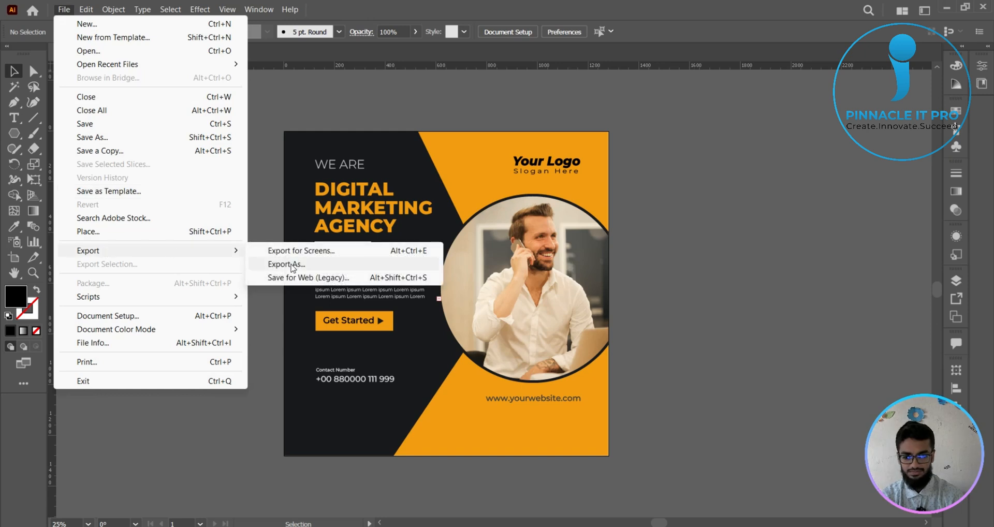
click(291, 264)
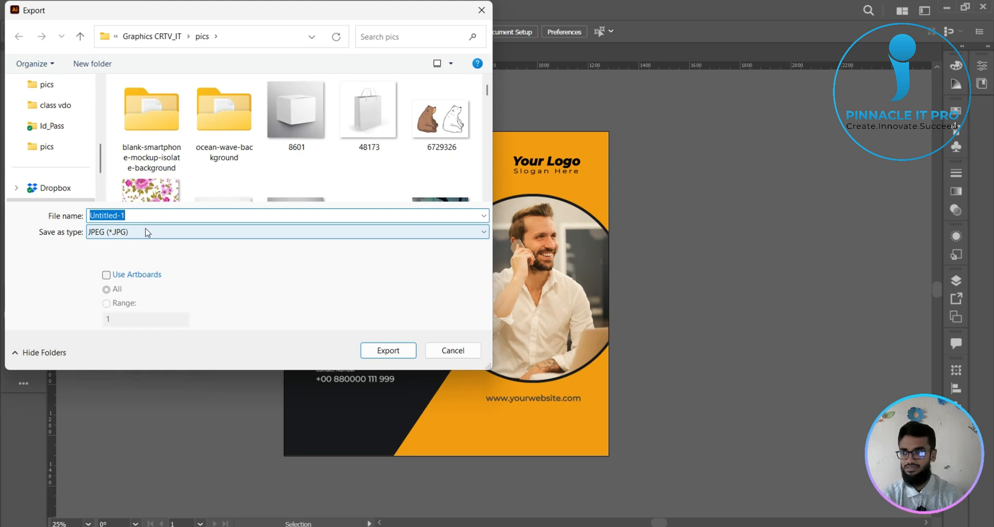
click(119, 280)
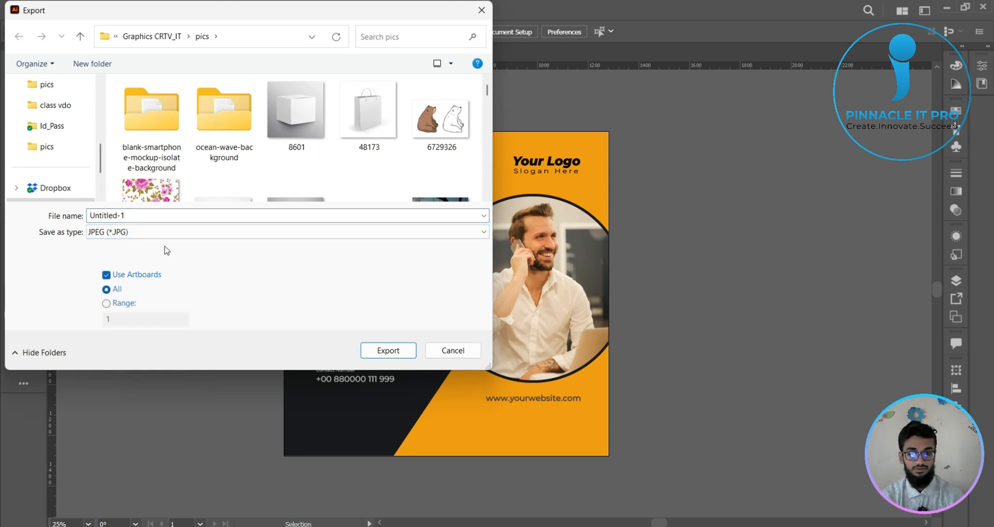
click(396, 352)
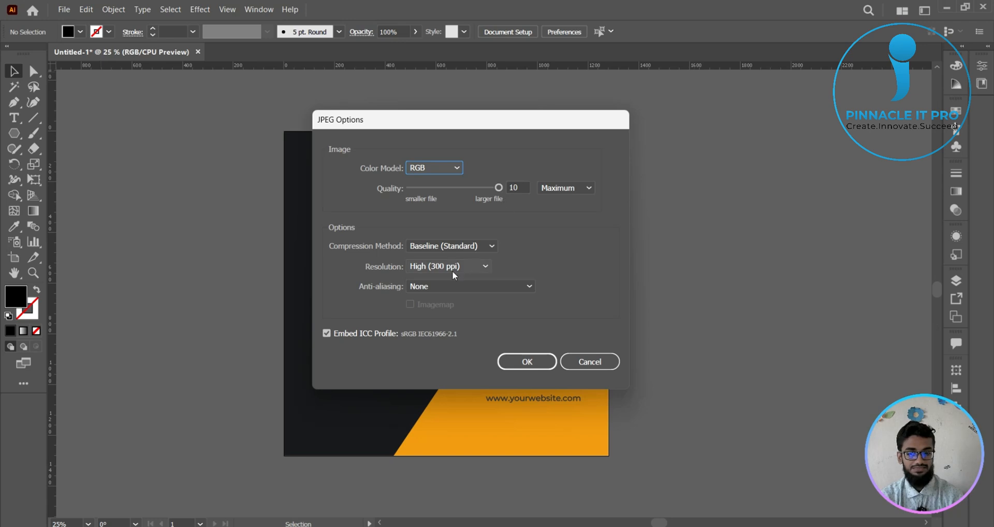
click(586, 366)
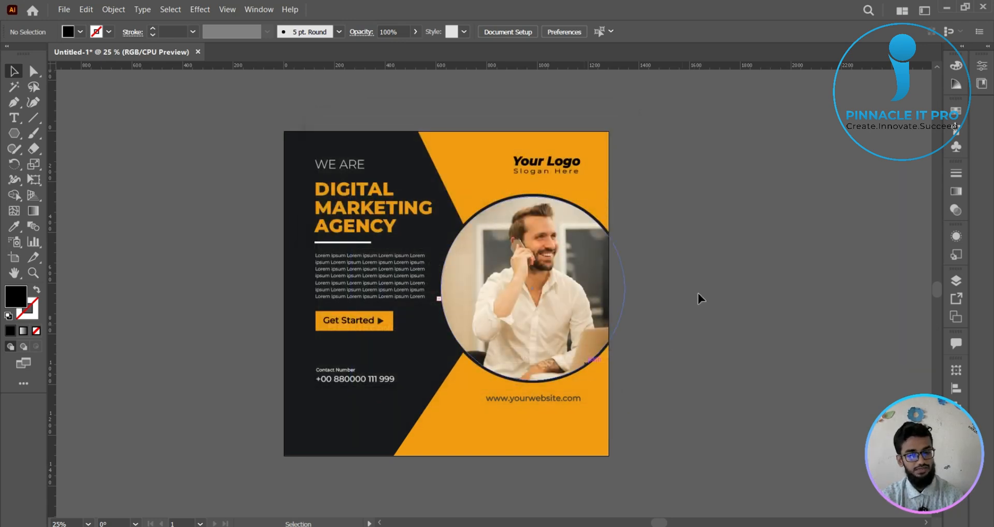
- Start a Save for Web (Legacy) export of the poster with the JPEG High preset and raise its quality to 100%
key(space)
drag(656, 259, 617, 258)
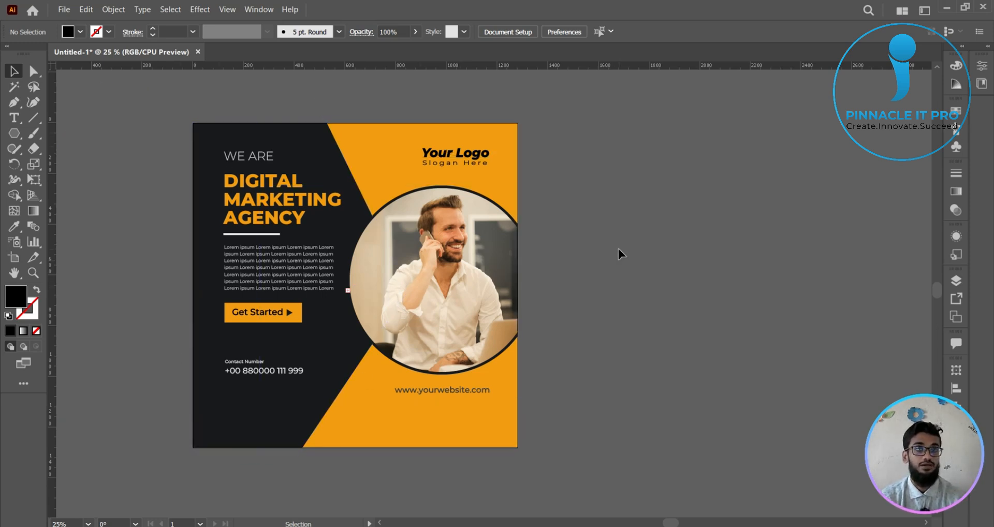
click(65, 11)
mouse_move(126, 253)
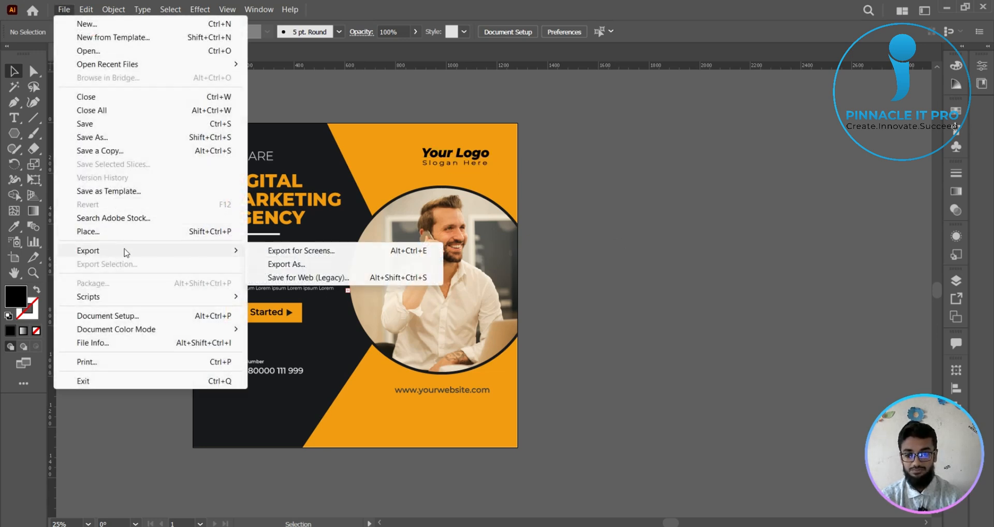
click(332, 279)
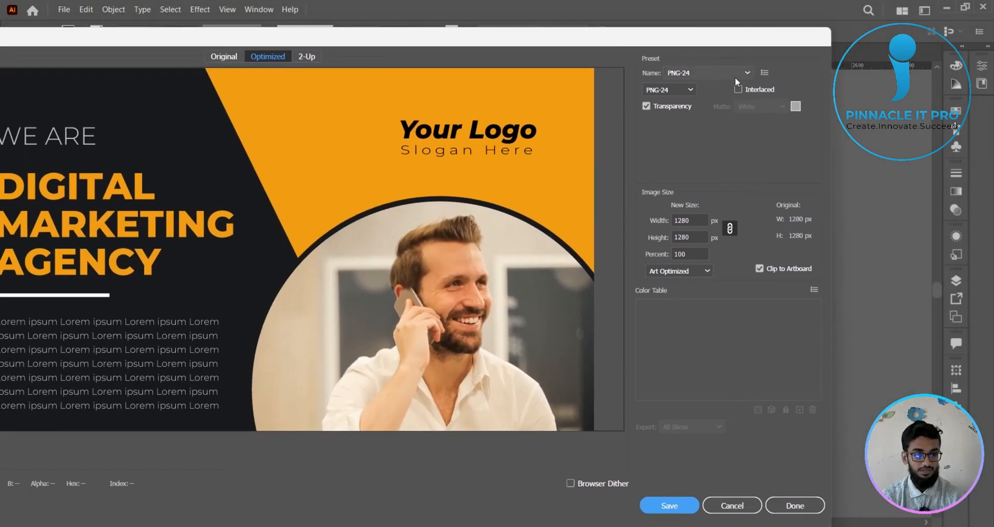
click(738, 74)
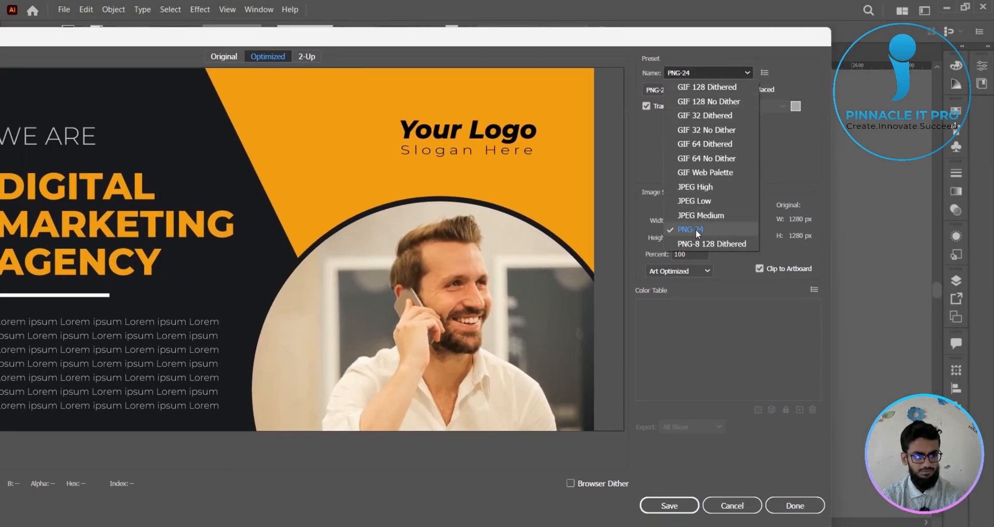
click(695, 188)
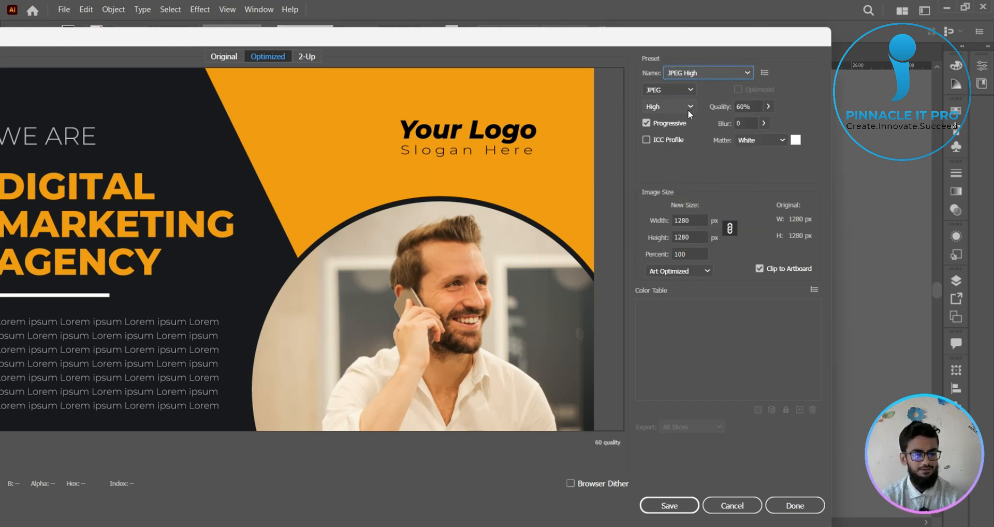
click(769, 106)
drag(747, 124, 766, 123)
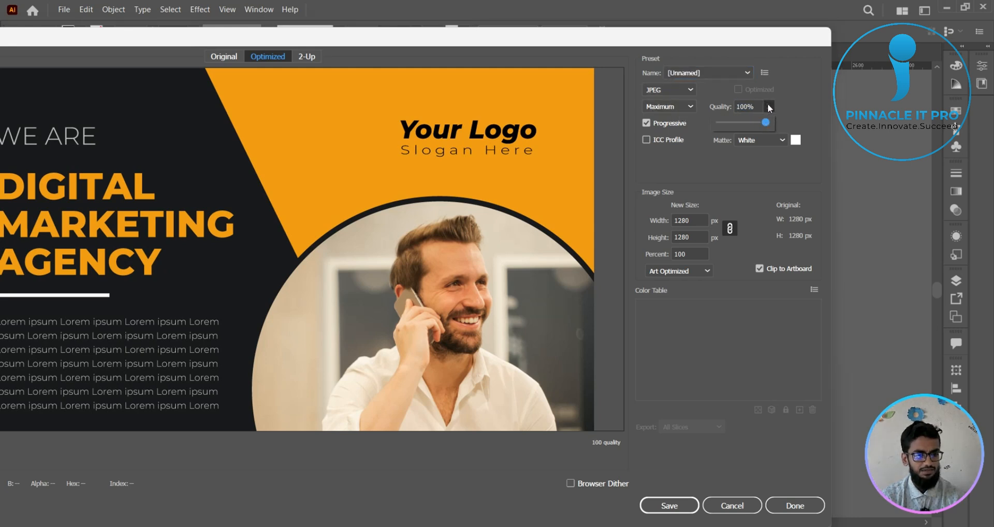
click(769, 108)
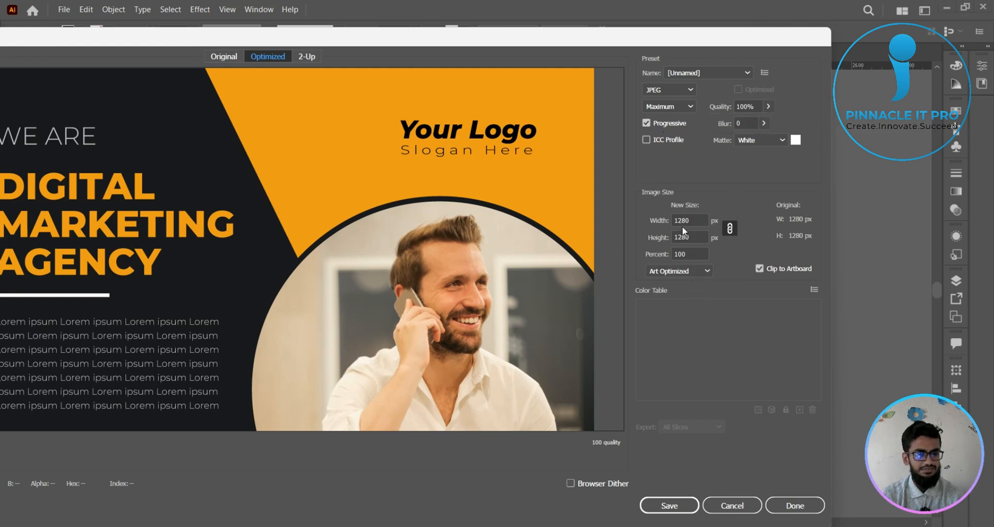
key(Print)
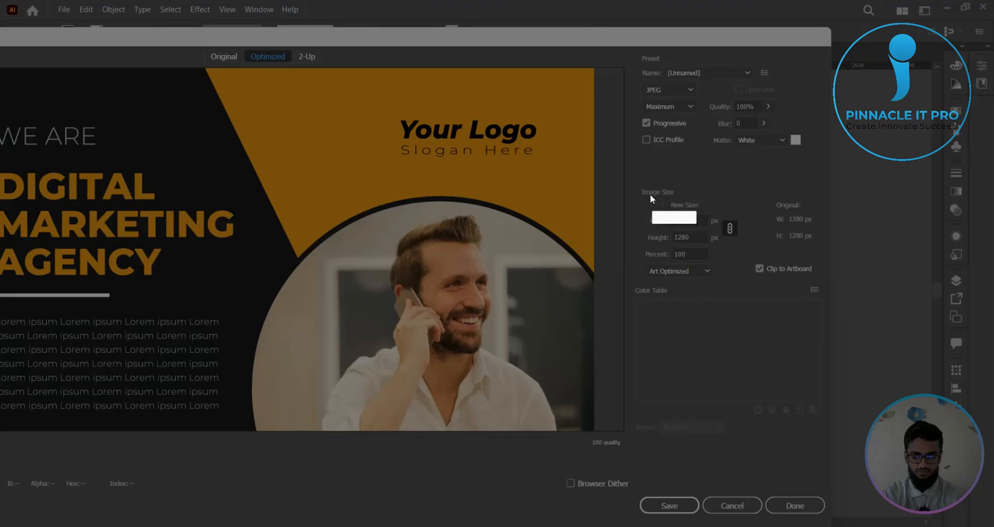
mouse_move(630, 190)
mouse_down()
mouse_move(727, 304)
mouse_move(718, 250)
mouse_up()
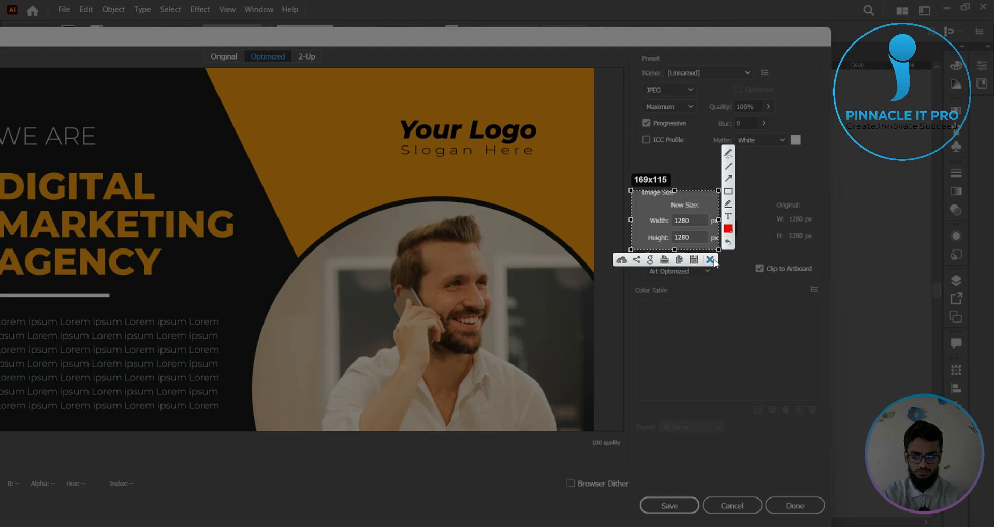
click(710, 259)
- Set the exported image's width to 5000 px with proportions linked
double_click(691, 219)
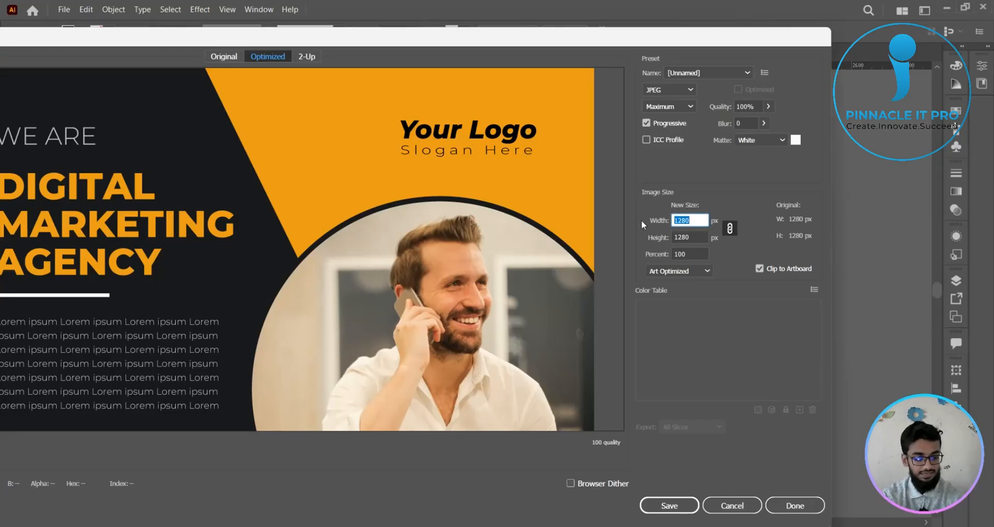
text(5000)
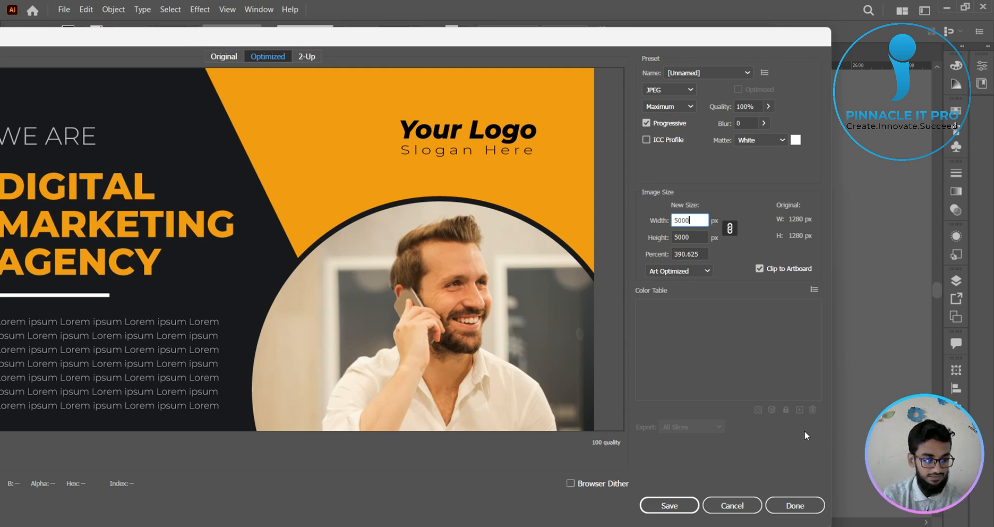
key(Print)
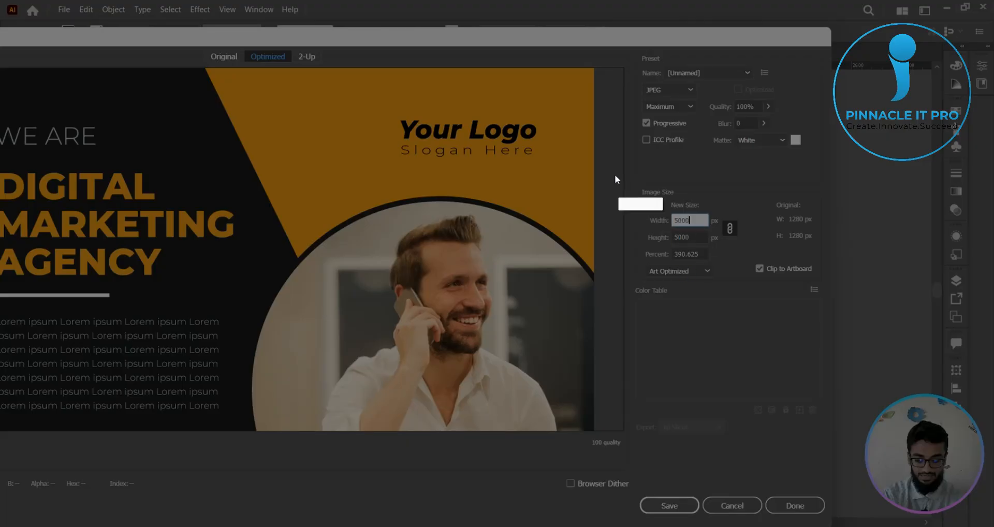
drag(609, 166, 969, 369)
click(978, 311)
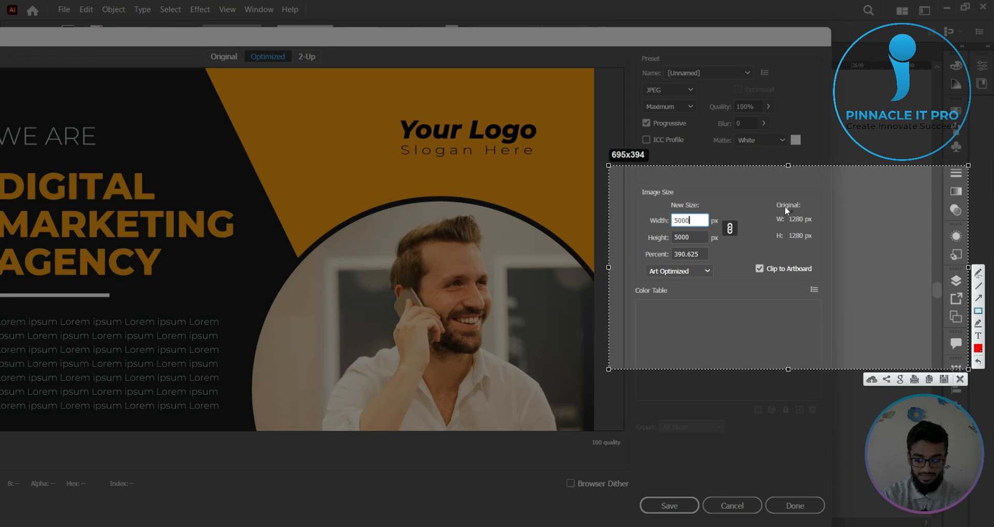
drag(752, 188, 841, 293)
drag(616, 180, 729, 304)
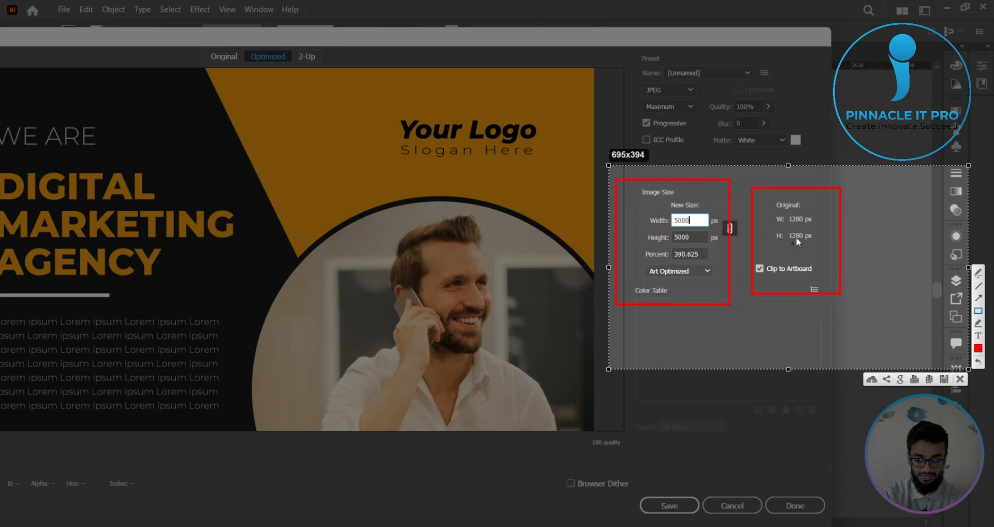
drag(775, 203, 817, 253)
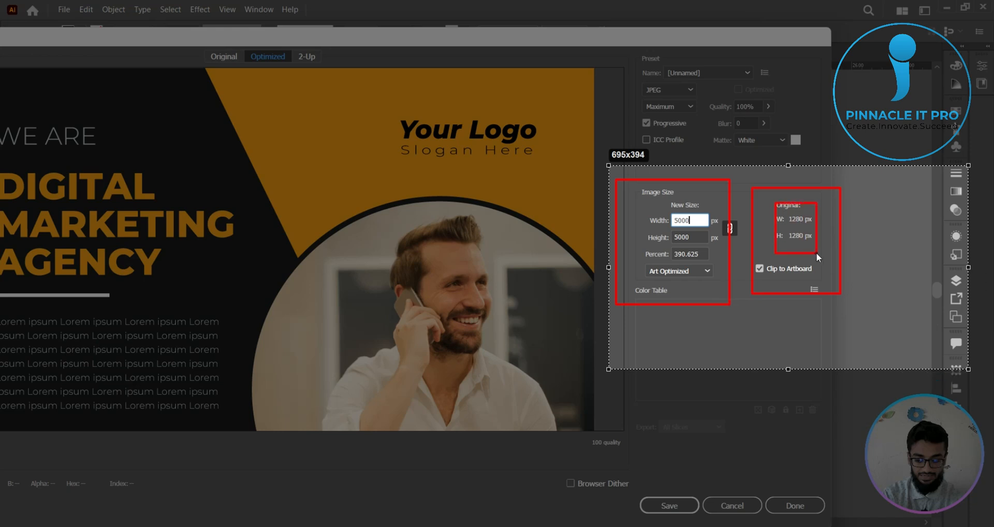
drag(651, 199, 712, 278)
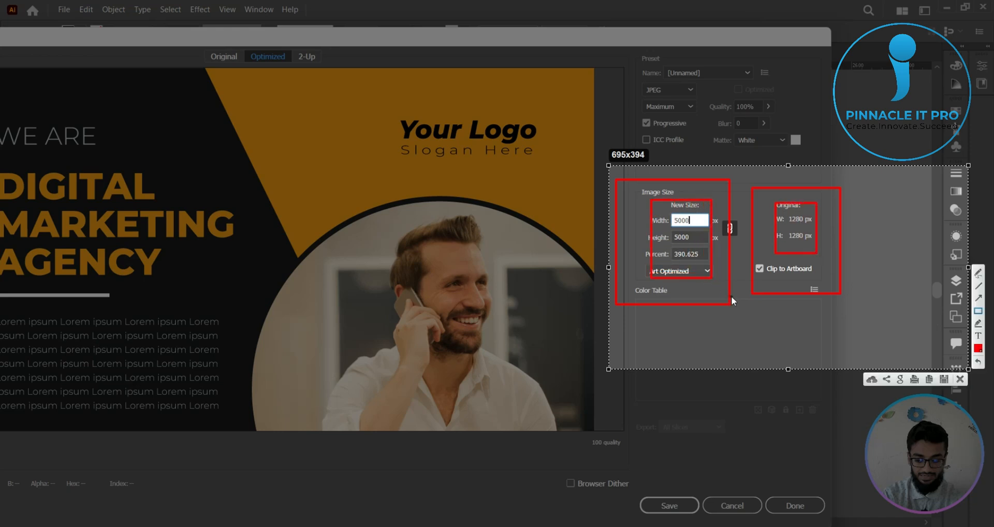
click(961, 380)
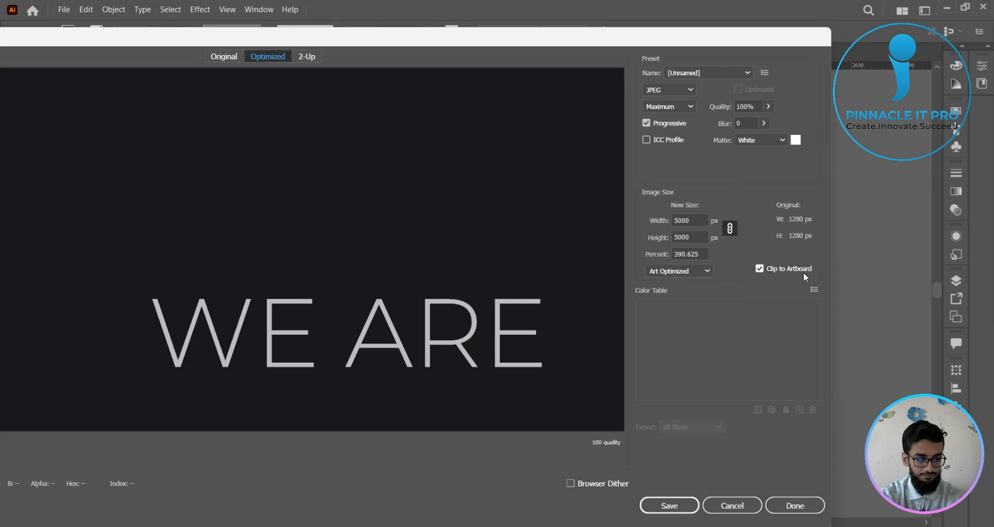
- Save the optimized JPEG to the Desktop under the file name high, as Images Only
click(686, 509)
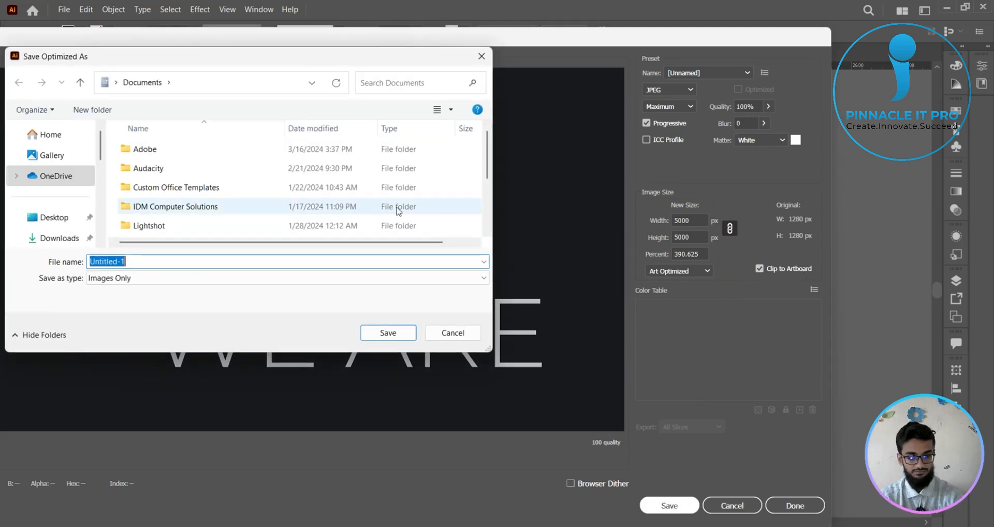
click(50, 221)
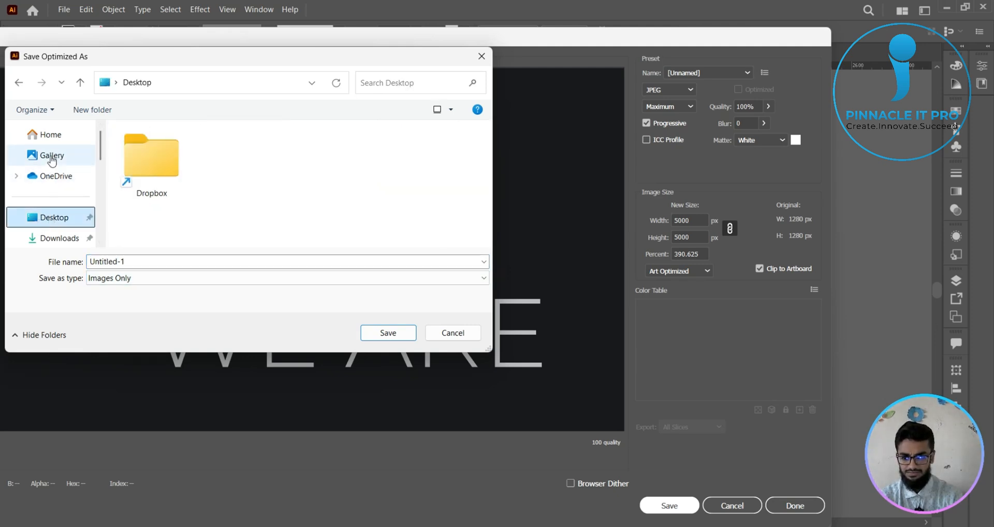
click(135, 261)
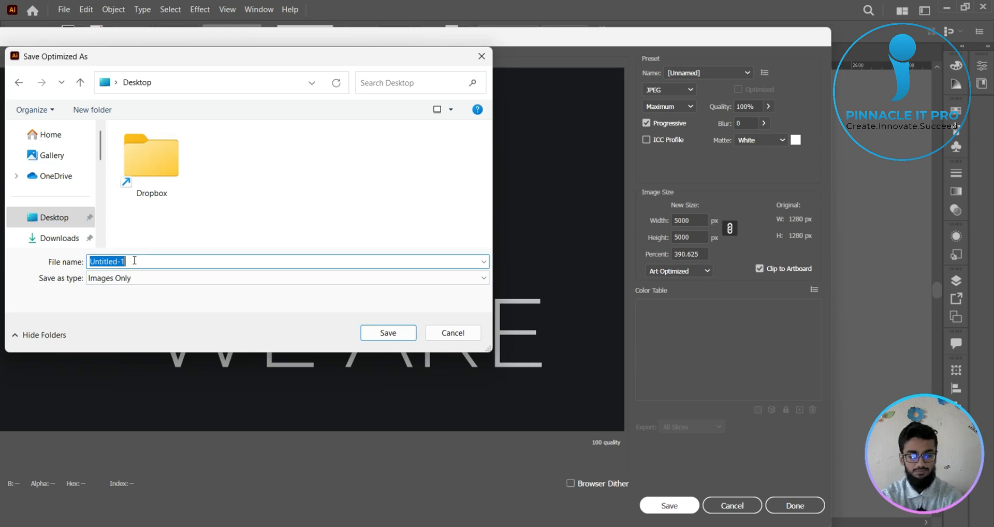
text(high)
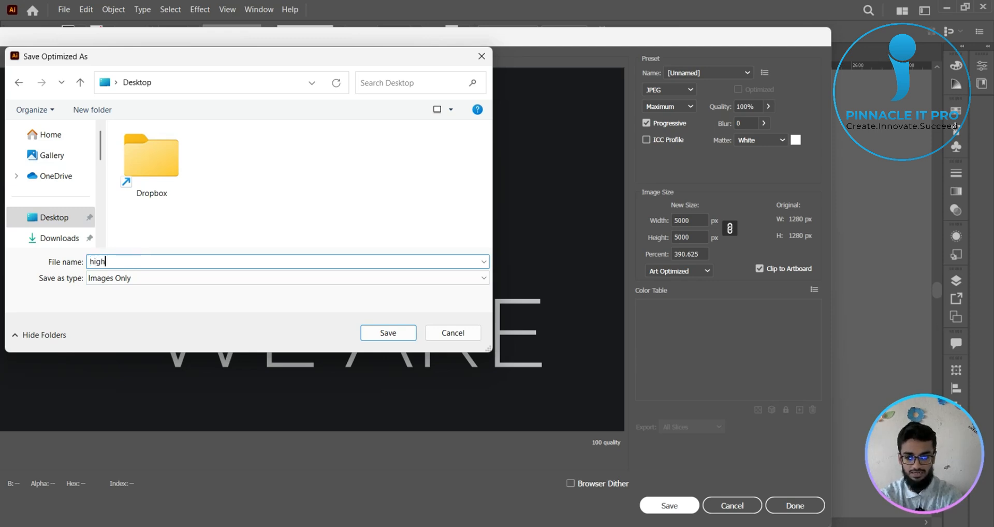
click(403, 279)
click(402, 284)
click(388, 333)
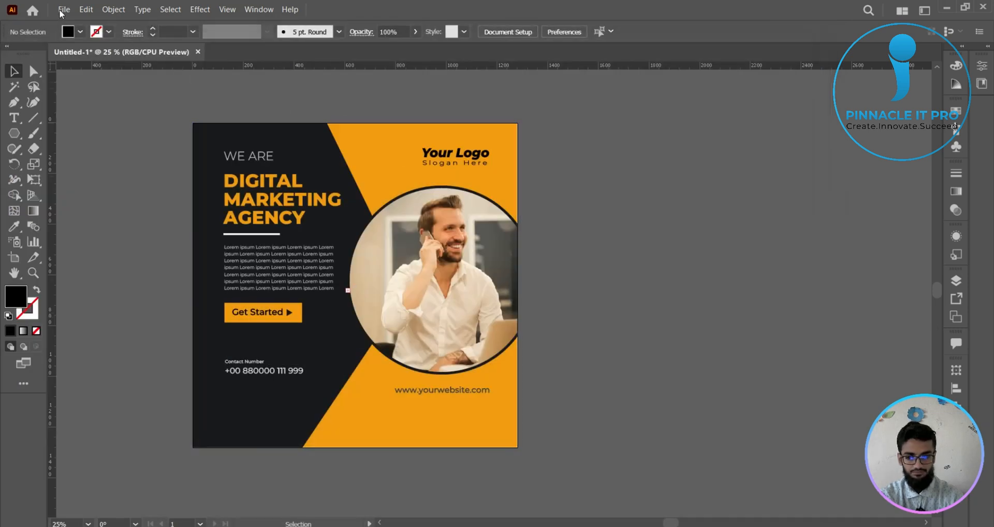
click(61, 10)
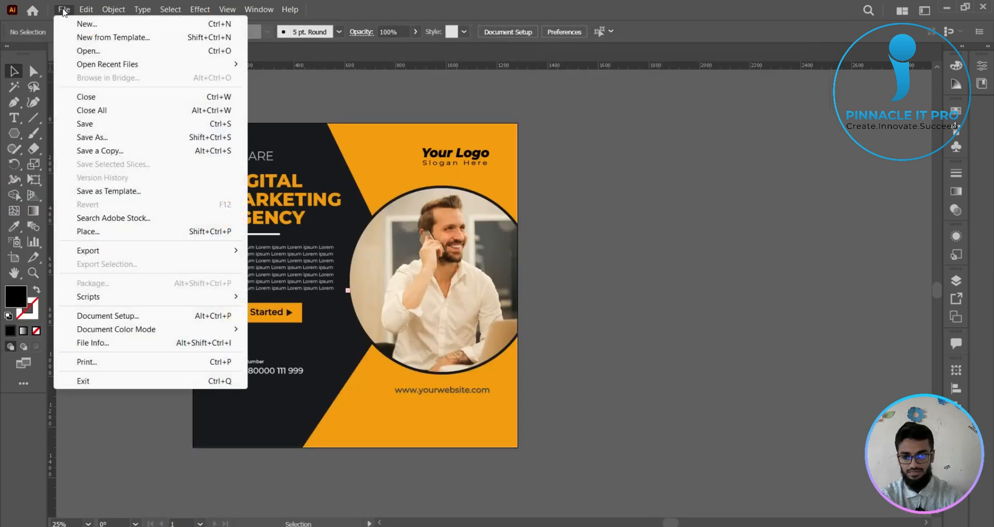
click(93, 136)
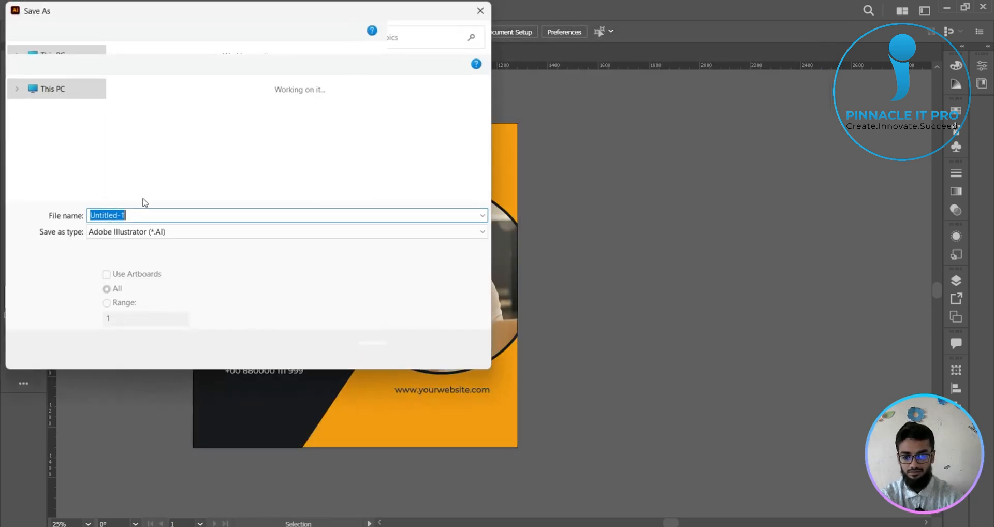
click(453, 351)
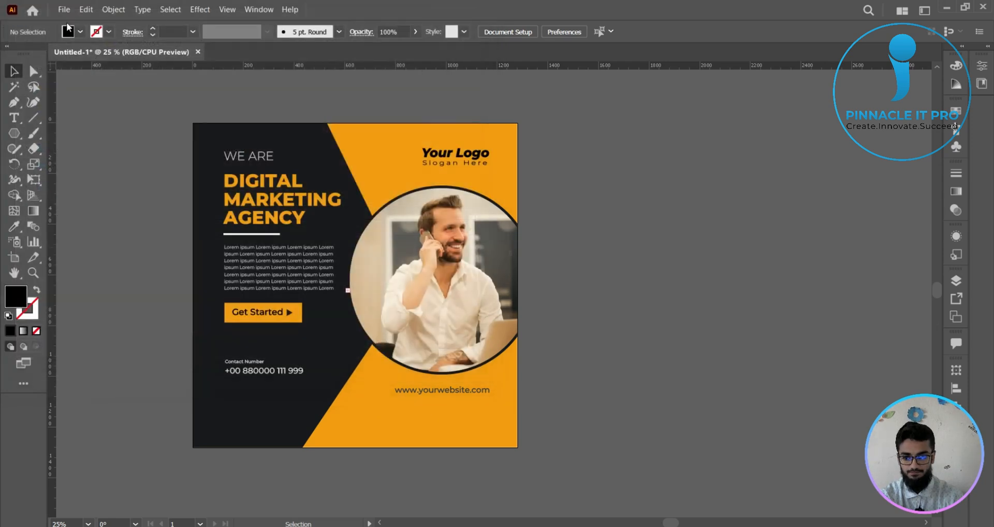
- Check the artboard's width and height with the Artboard tool and frame both values with a screen capture, then discard the capture
click(14, 257)
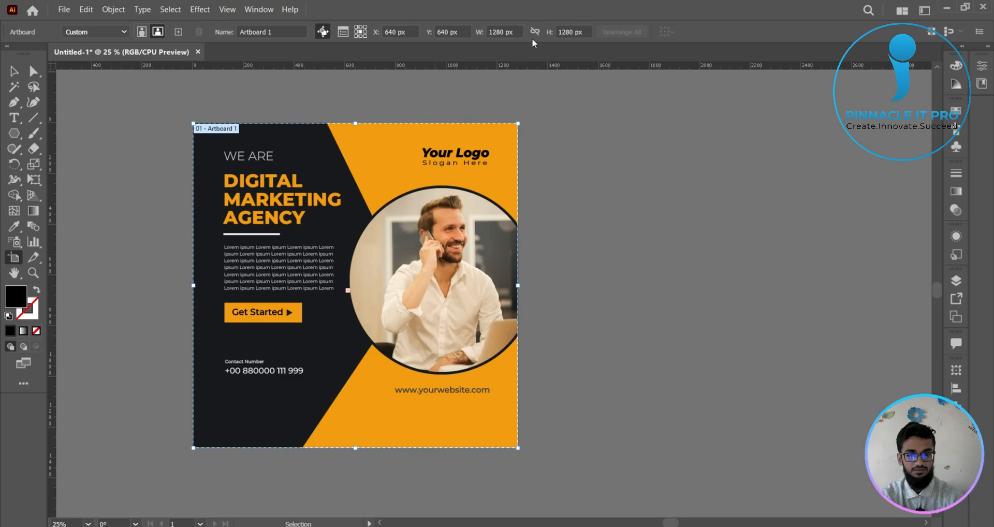
key(Print)
drag(473, 12, 614, 71)
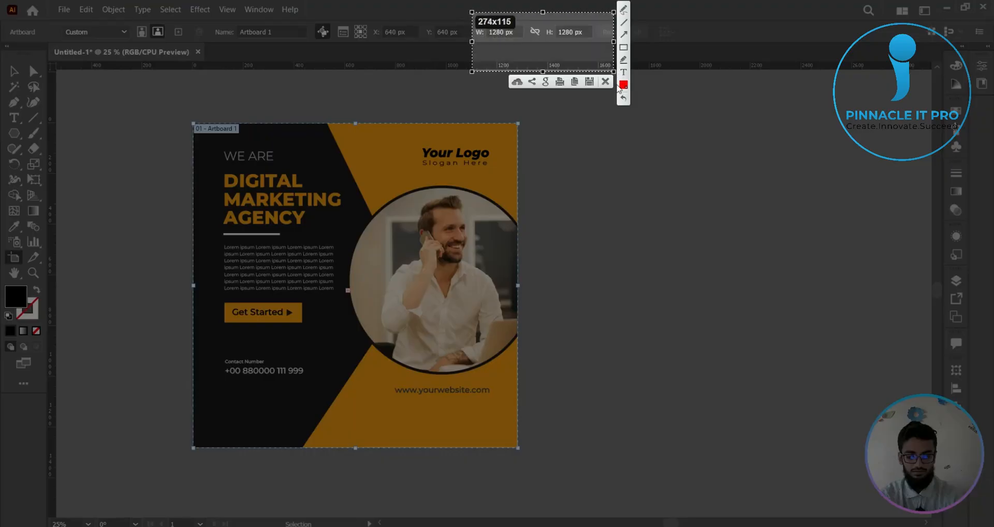
click(605, 82)
key(Escape)
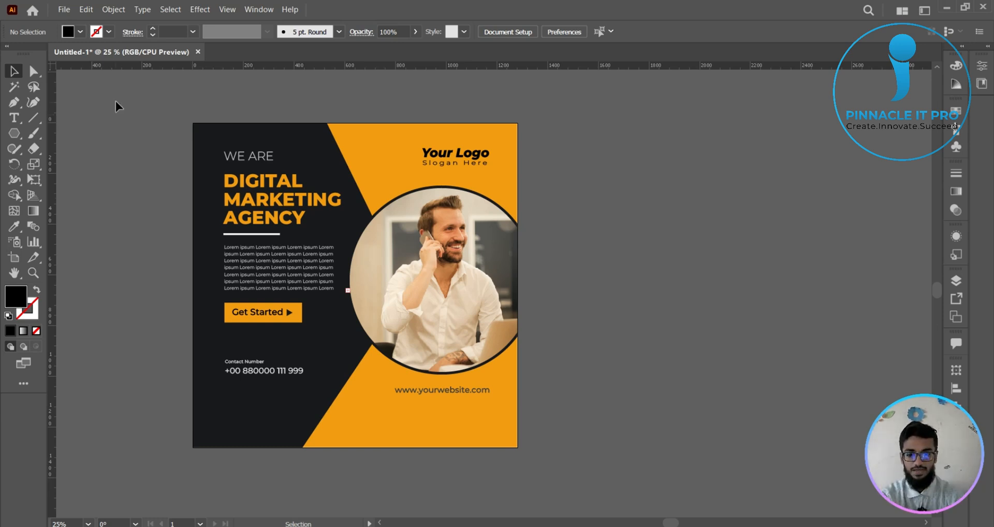
click(72, 11)
mouse_move(200, 250)
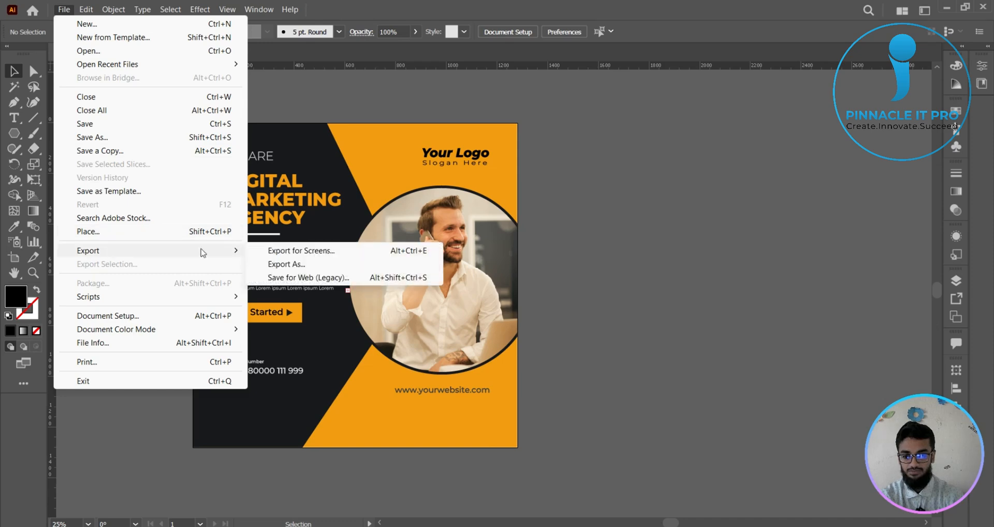
click(301, 263)
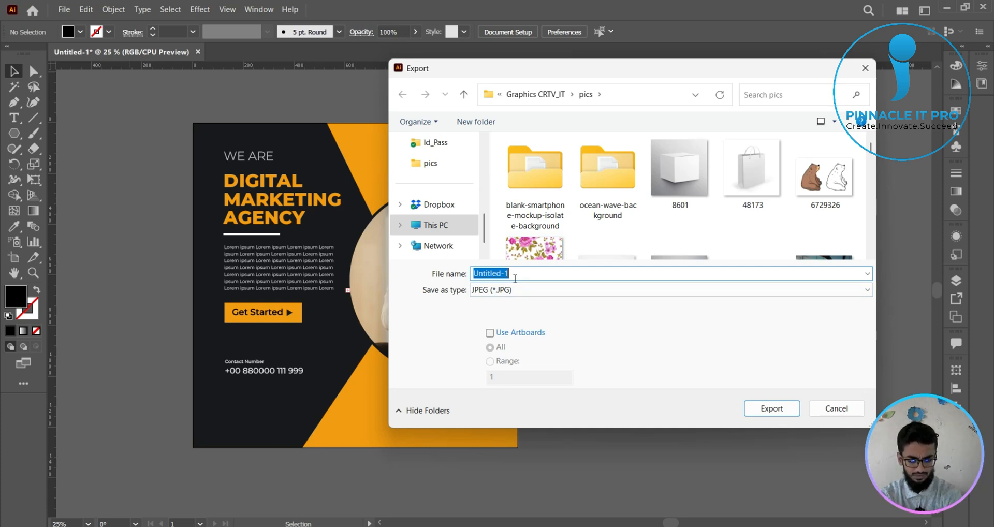
text(jpg only)
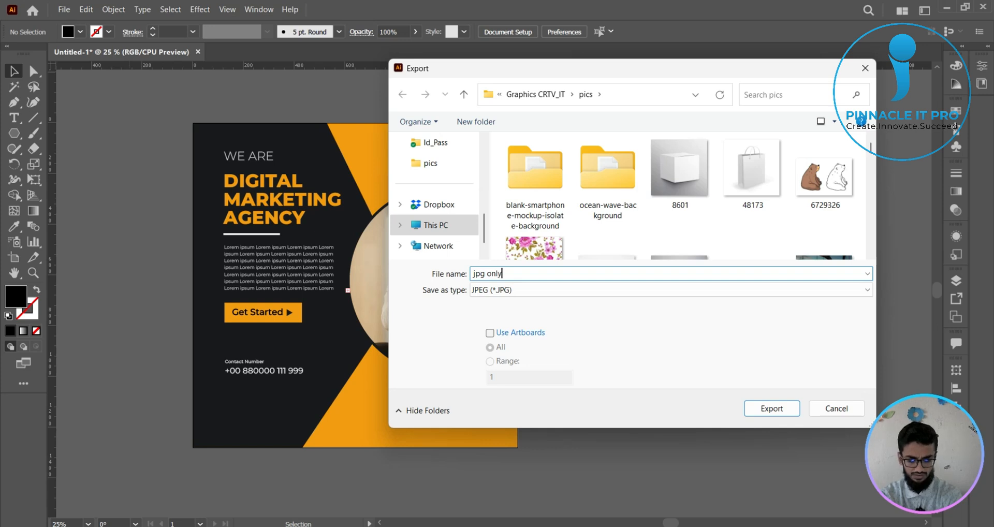
click(489, 333)
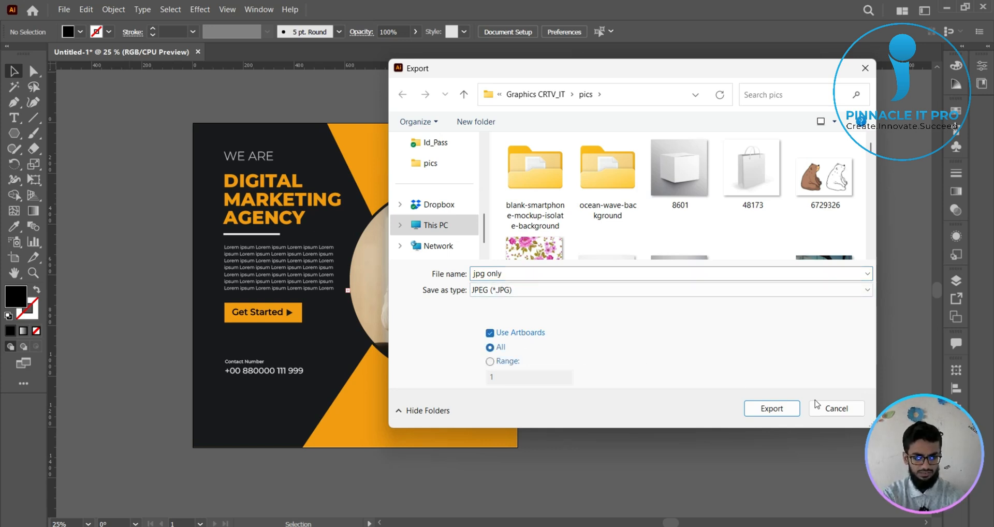
click(791, 411)
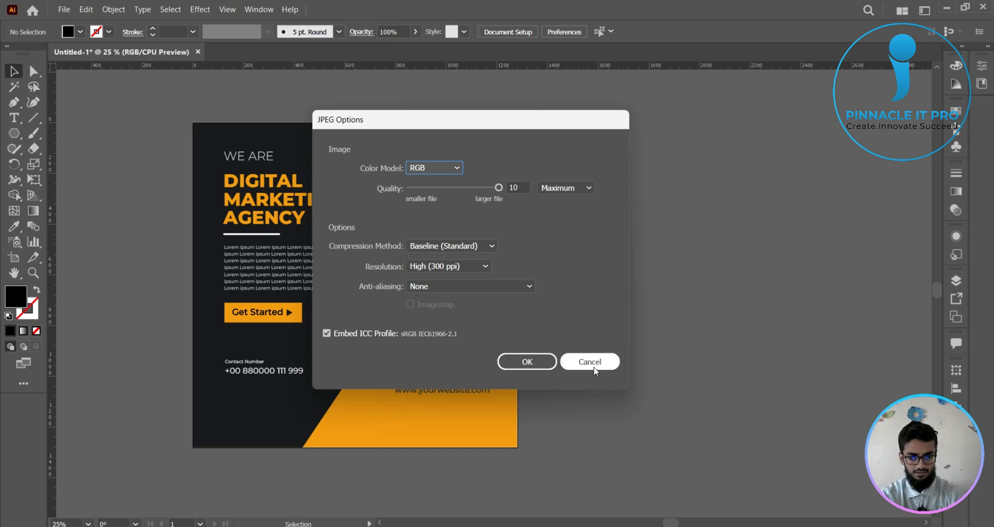
click(591, 361)
- Start an Export As of the poster as a JPEG named jpg only, with Use Artboards enabled for all artboards
click(65, 9)
mouse_move(217, 251)
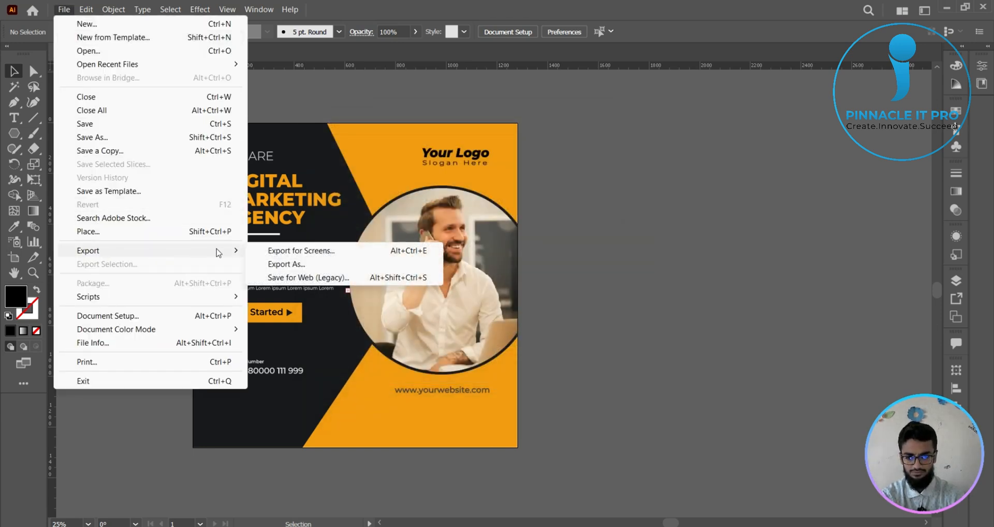
click(280, 261)
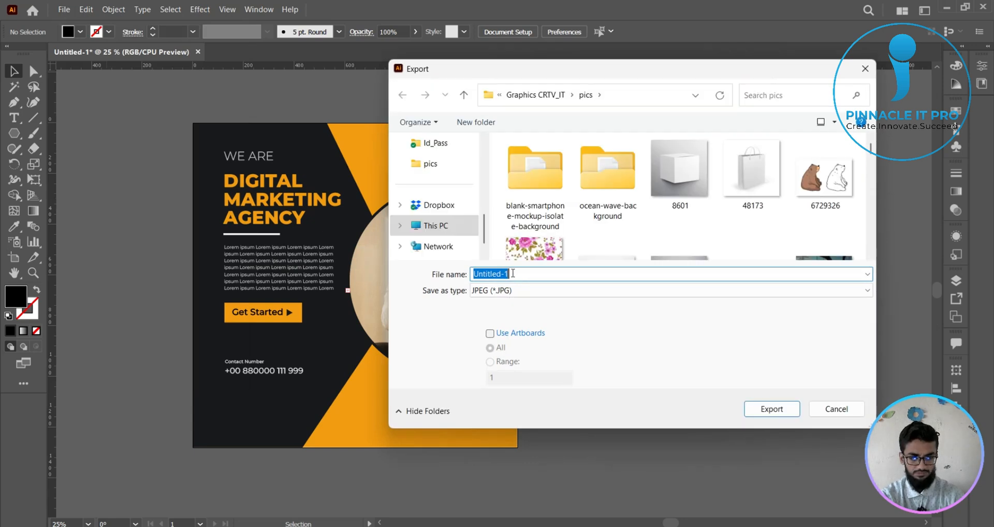
text(jpg )
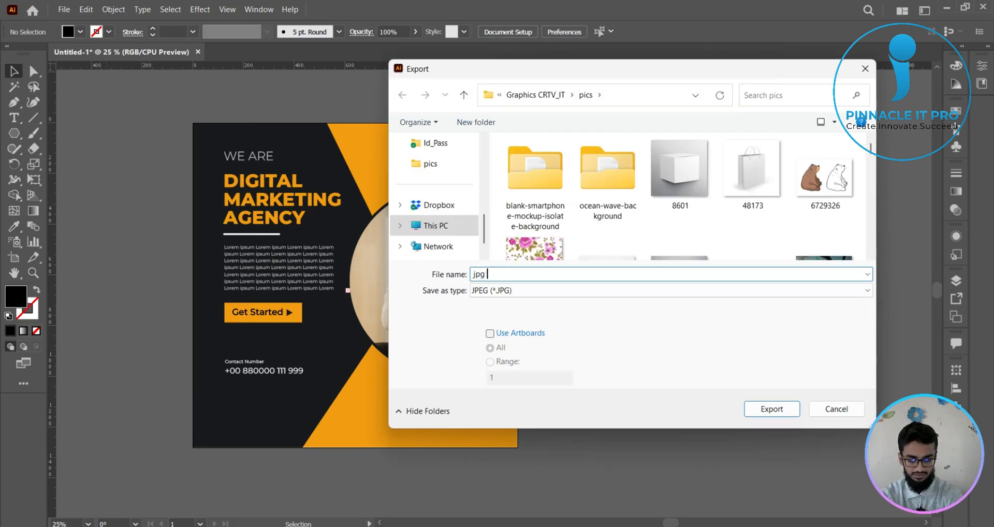
text(only)
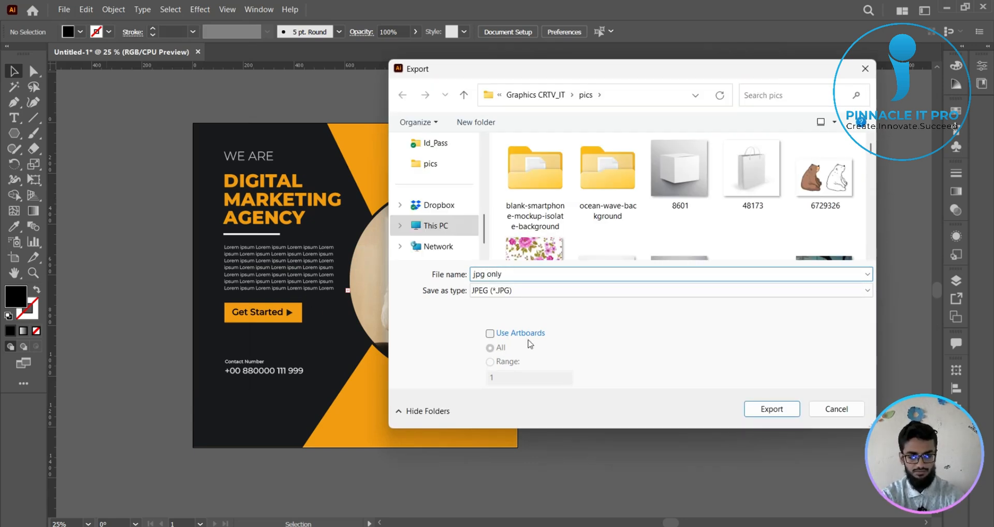
click(490, 334)
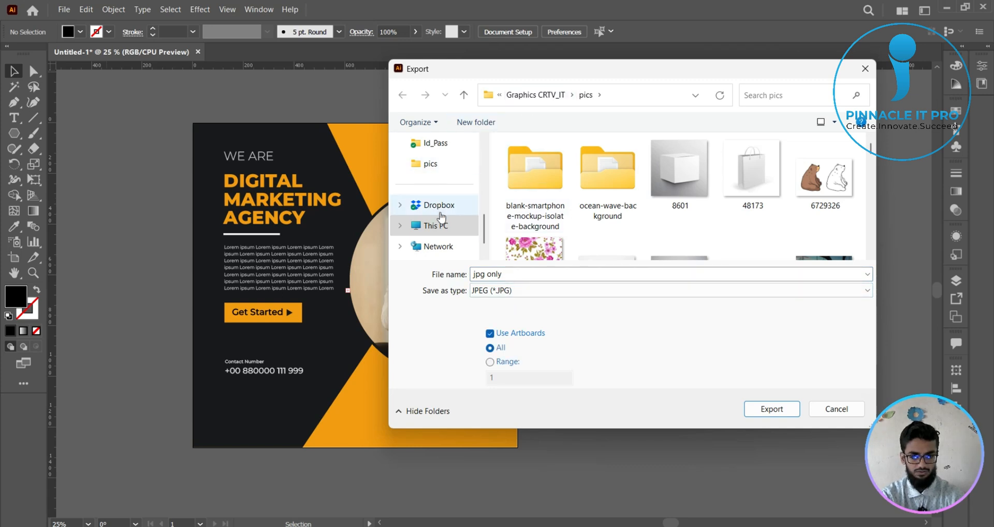
- Export the JPEG to the Desktop in RGB with Maximum quality 10 and High (300 ppi) resolution
scroll(440, 227, up, 5)
click(448, 231)
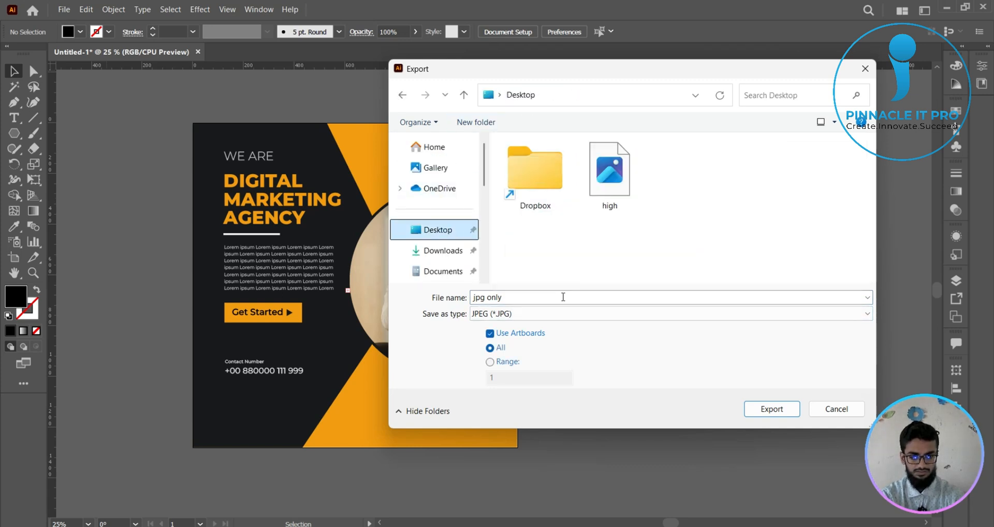
click(784, 410)
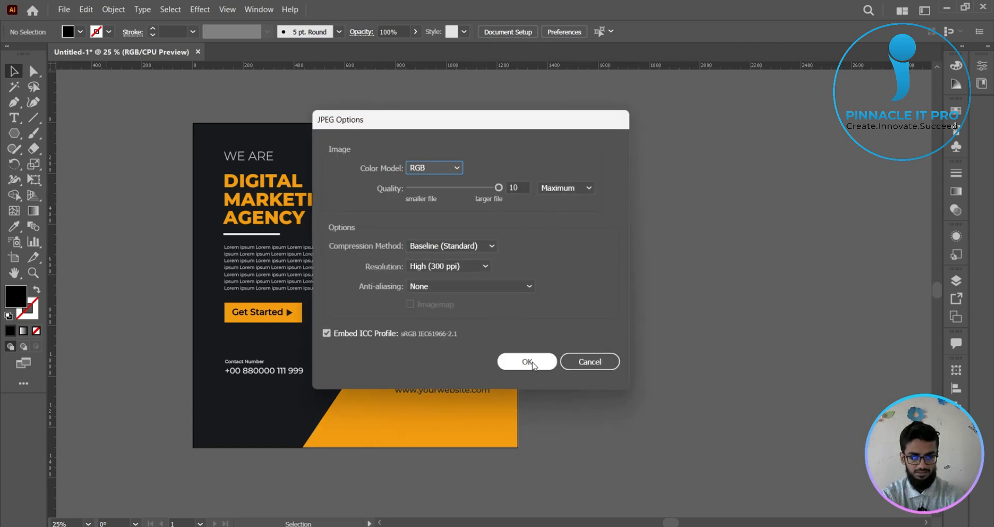
click(534, 364)
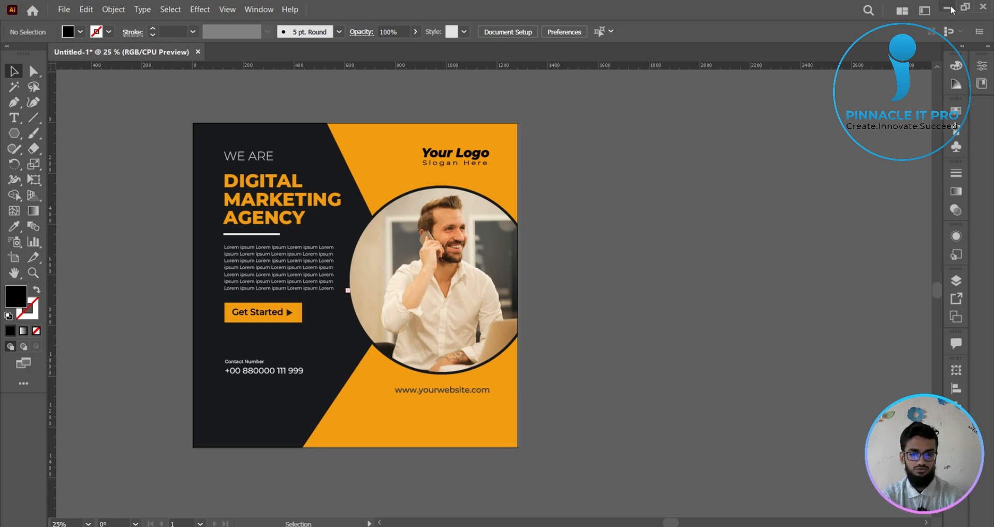
- Switch to the desktop and move the Screenshot_2, high and jpg only-01 images together to an empty area
click(989, 14)
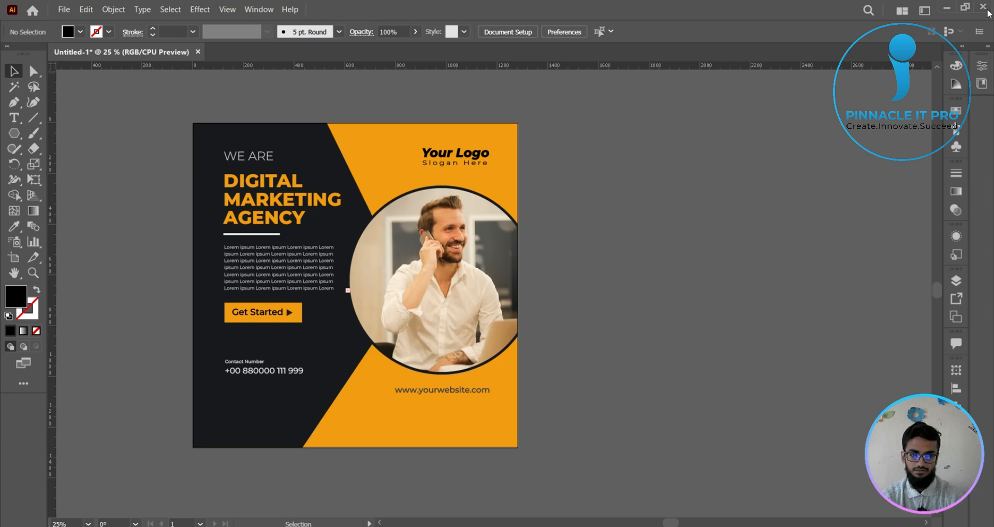
click(570, 288)
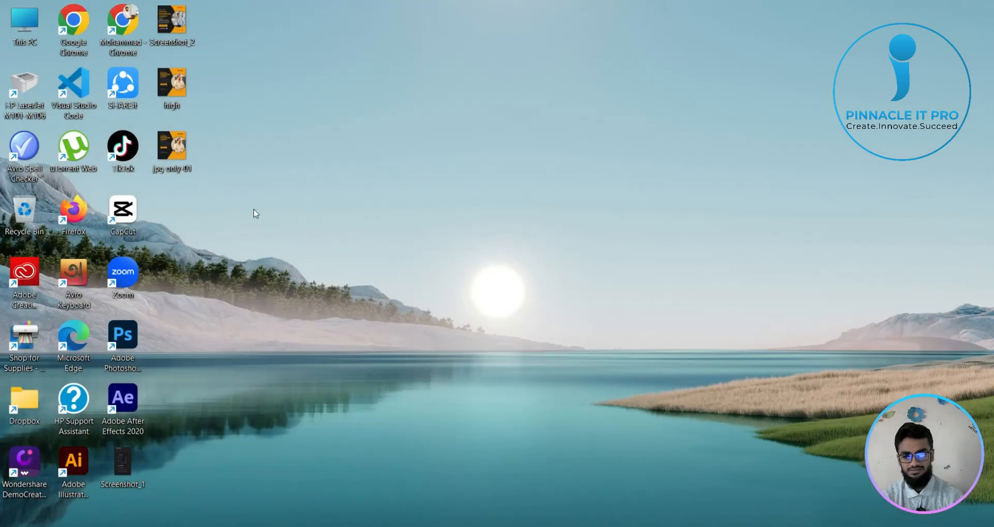
drag(255, 212, 150, 3)
mouse_move(182, 98)
mouse_down()
mouse_move(524, 184)
mouse_move(515, 207)
mouse_up()
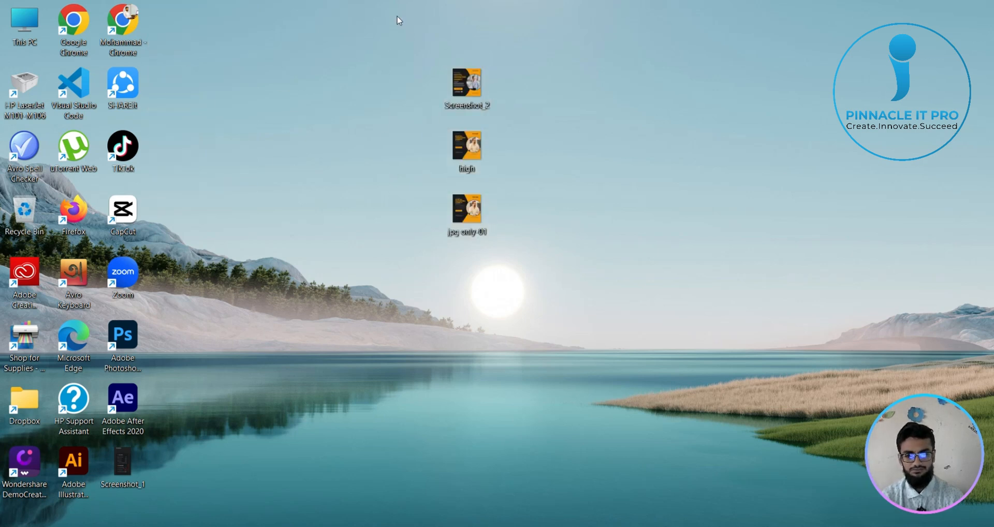
- Delete Screenshot_2 from the desktop and place the high and jpg only-01 images side by side
drag(400, 17, 569, 121)
key(Delete)
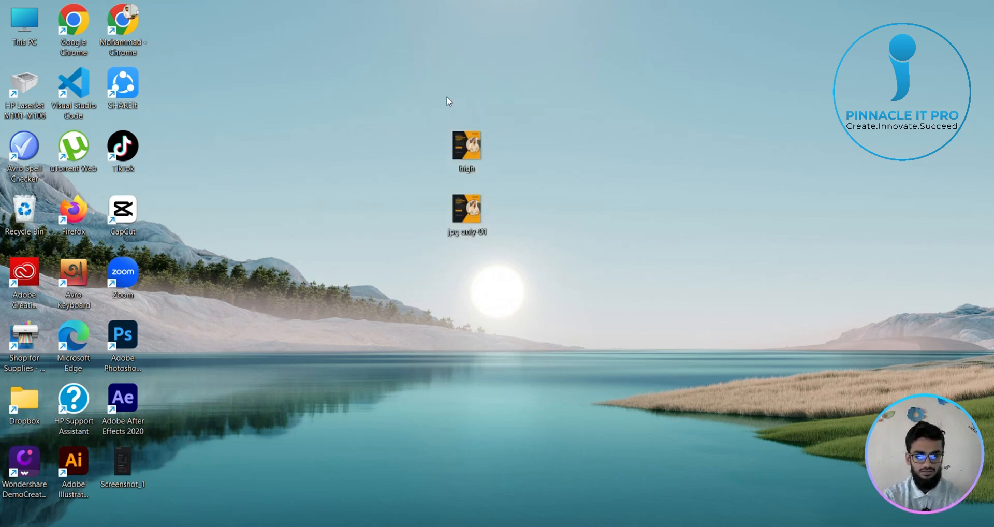
drag(474, 223, 680, 112)
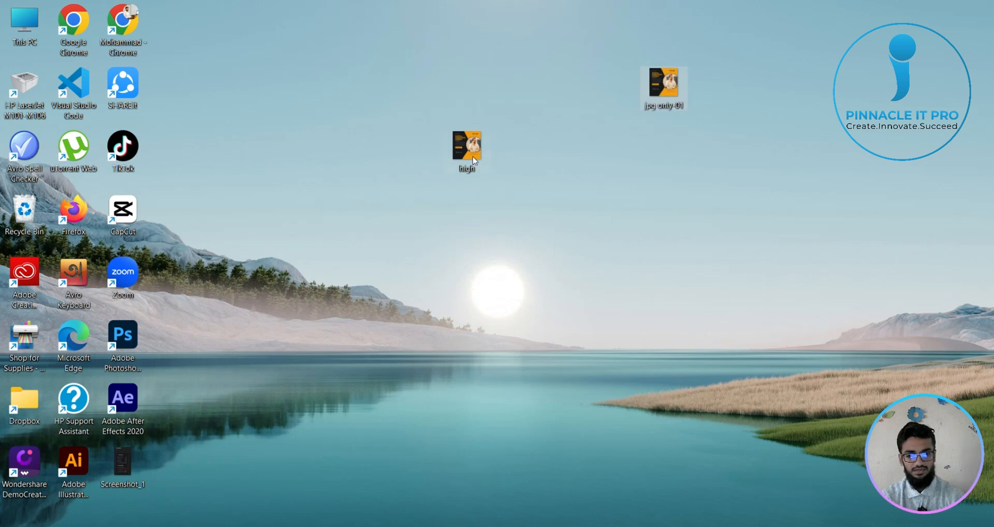
drag(473, 157, 603, 93)
mouse_move(542, 42)
mouse_down()
mouse_move(645, 162)
mouse_move(627, 160)
mouse_up()
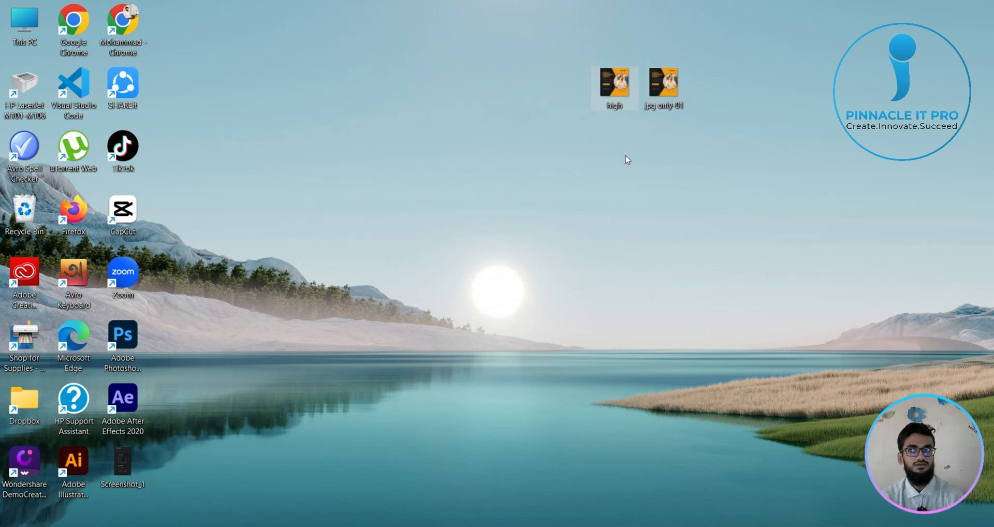
click(627, 160)
drag(669, 26, 770, 244)
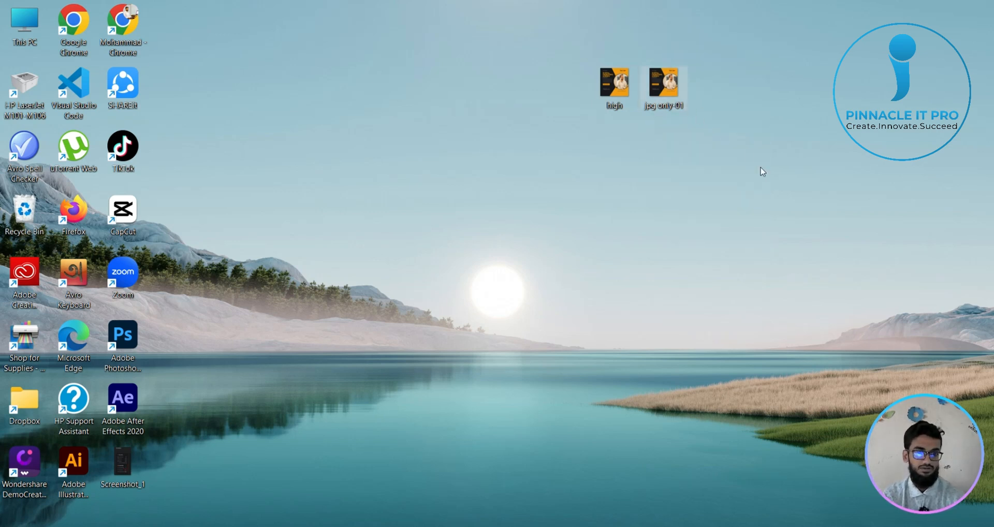
mouse_move(670, 93)
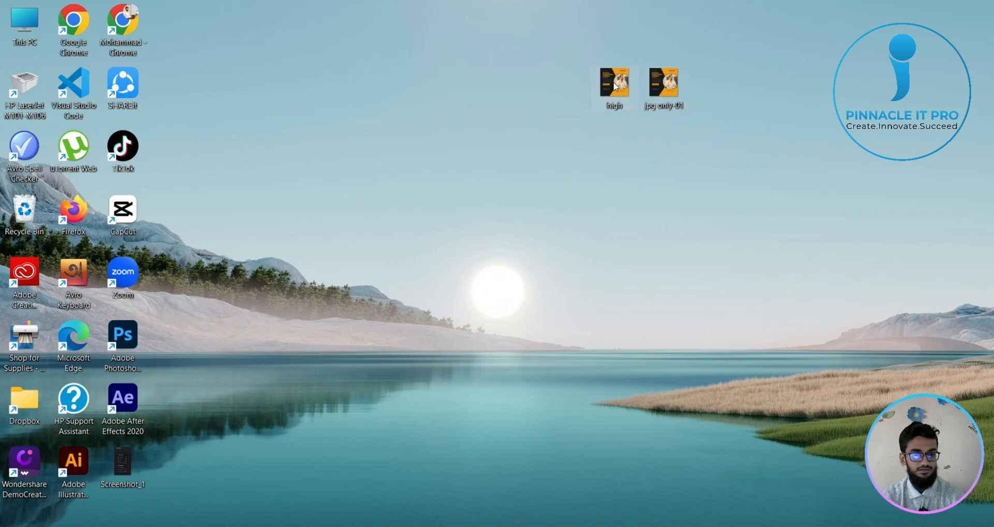
- Open high.jpg in the photo viewer, examine the sharpness of its text and photo up close, and close it
mouse_move(615, 85)
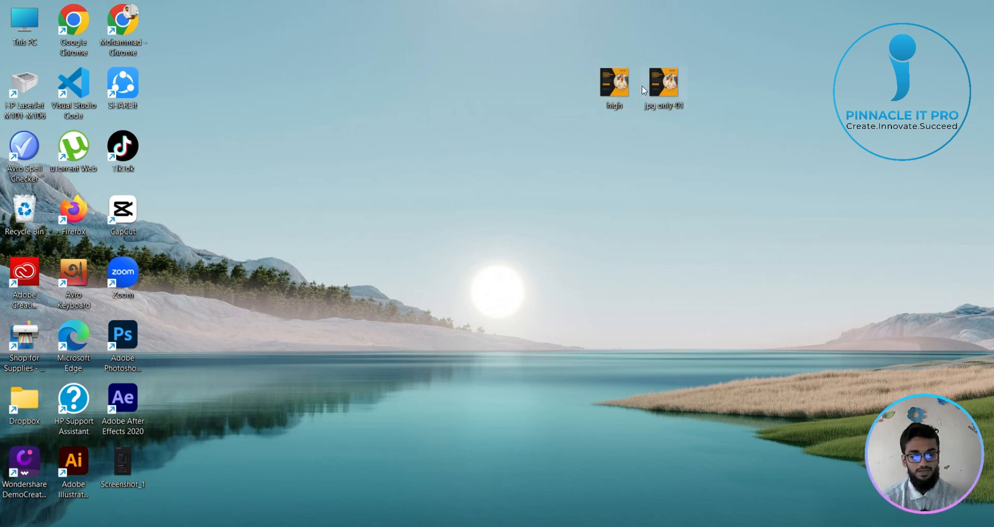
key(Return)
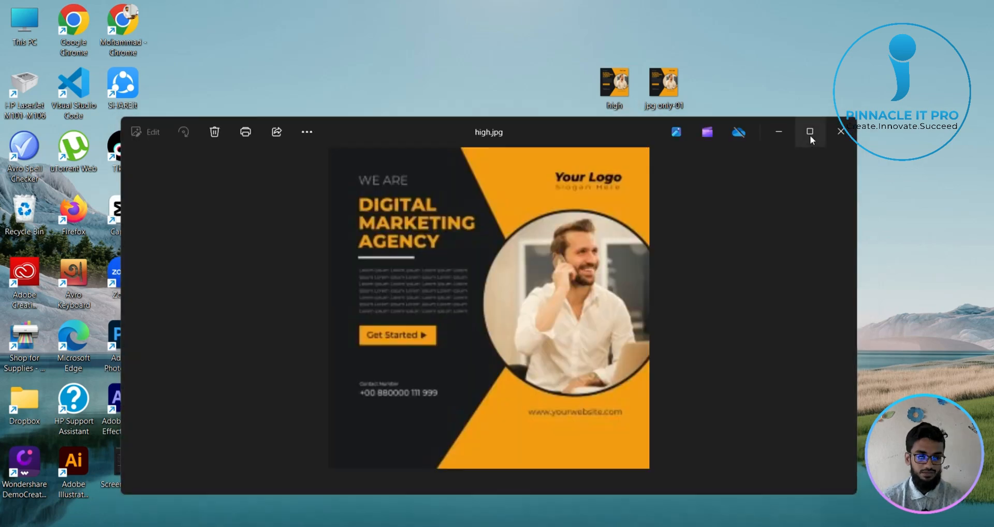
click(810, 132)
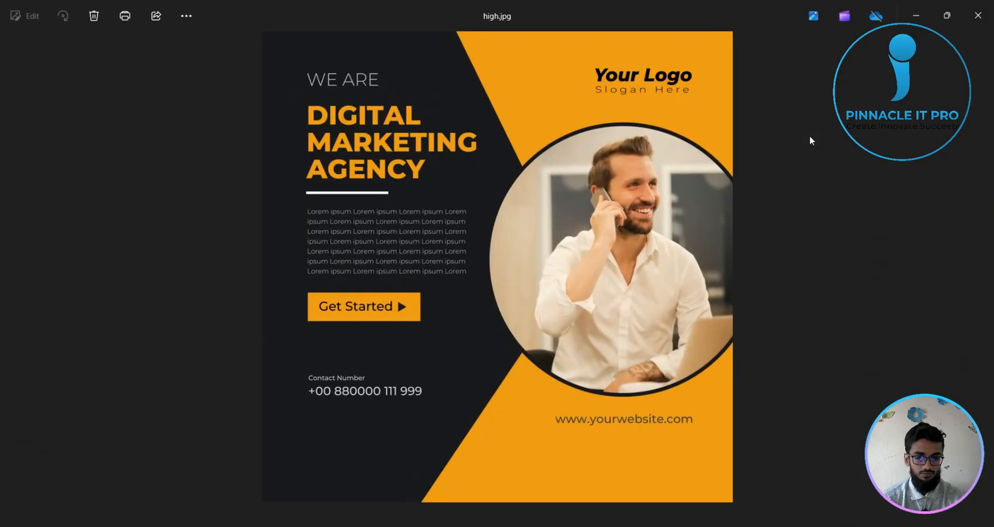
scroll(773, 242, up, 5)
scroll(802, 247, up, 3)
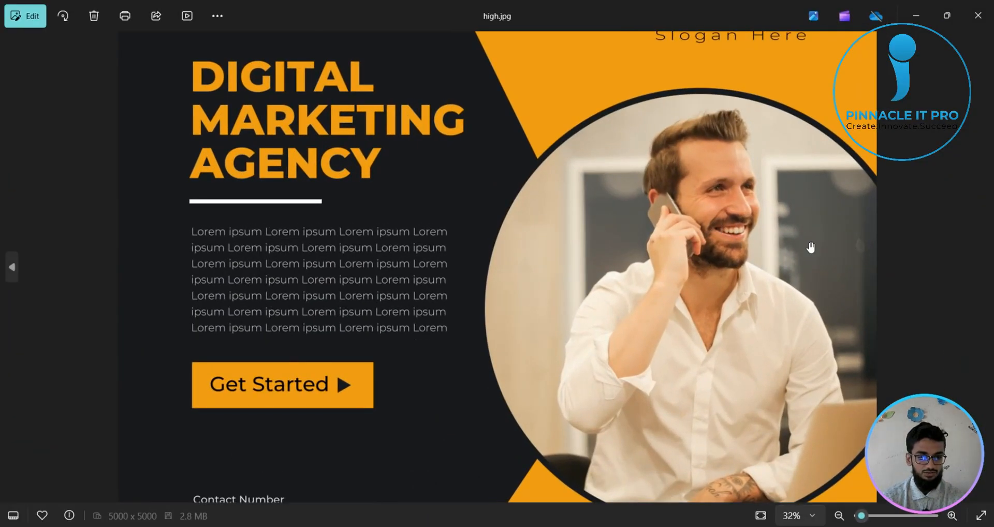
drag(508, 159, 458, 349)
scroll(678, 263, down, 7)
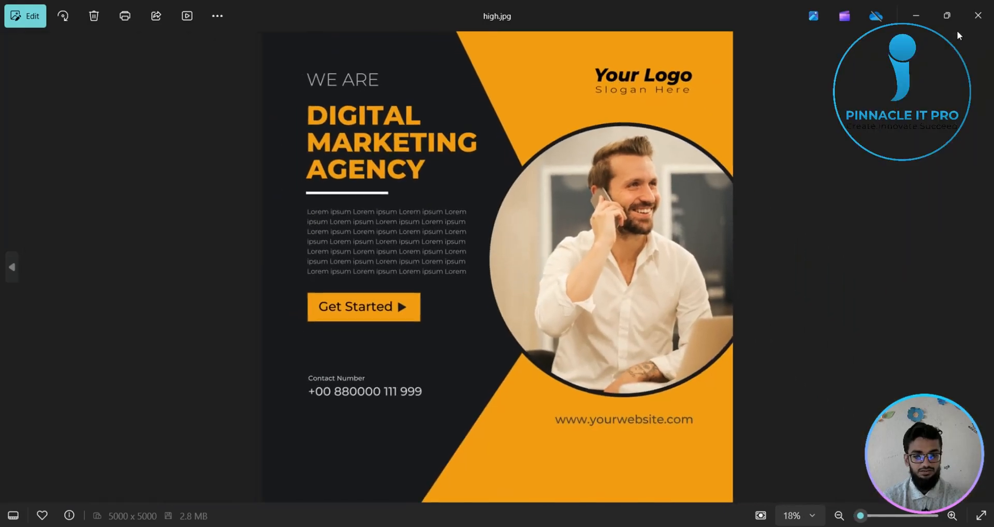
click(980, 14)
- Open jpg only-01.jpg in the photo viewer and examine the sharpness of its text and photo up close
double_click(668, 91)
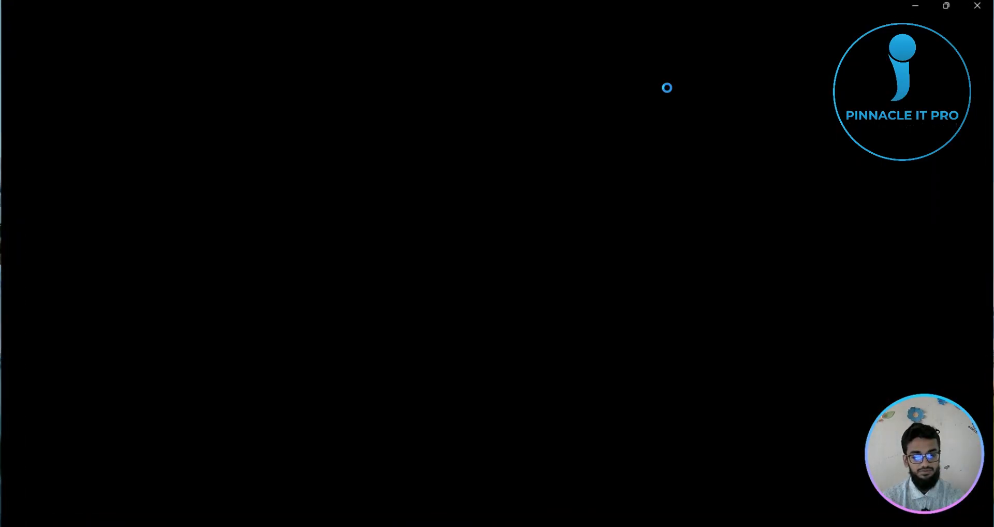
scroll(730, 200, up, 3)
scroll(839, 237, up, 2)
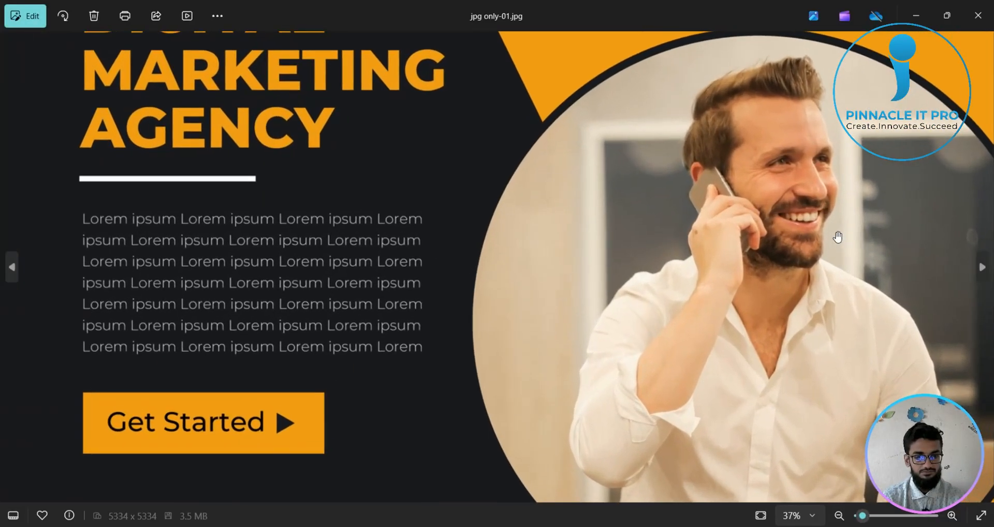
scroll(840, 237, up, 2)
scroll(841, 238, down, 4)
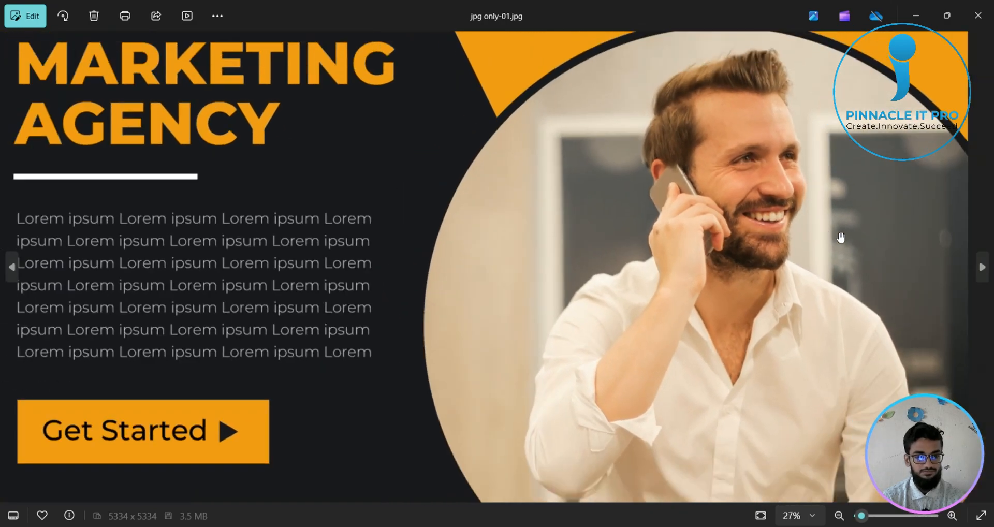
- Close jpg only-01.jpg, reopen high.jpg in the photo viewer for another look, and close it
click(978, 15)
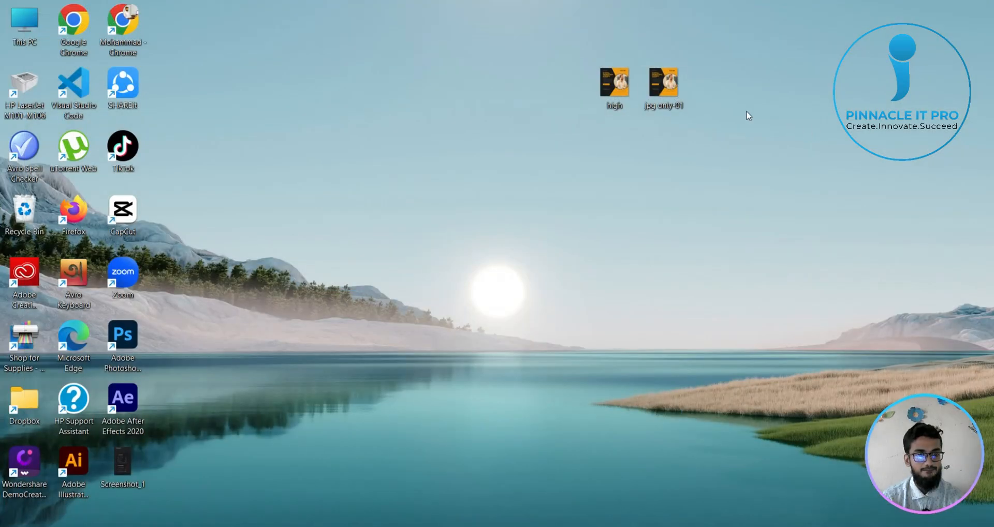
double_click(616, 92)
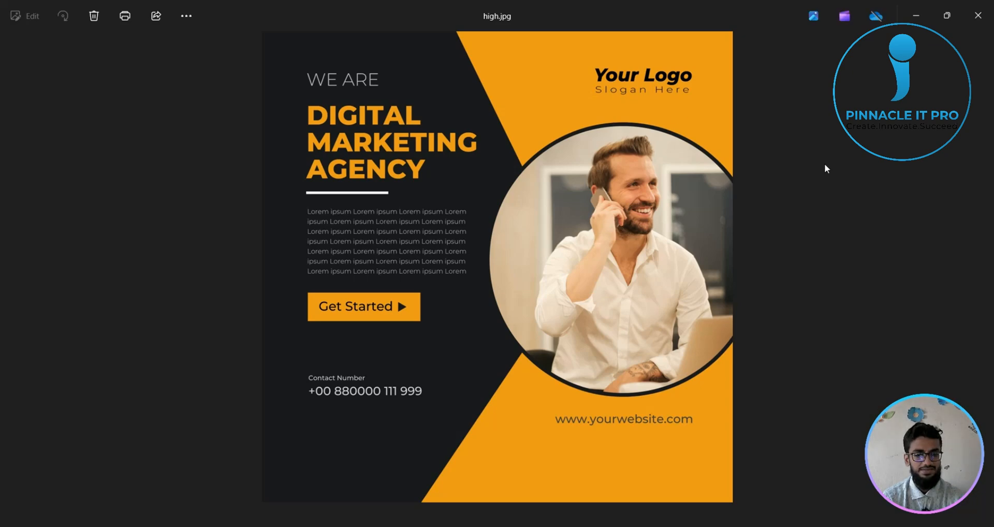
scroll(826, 169, up, 1)
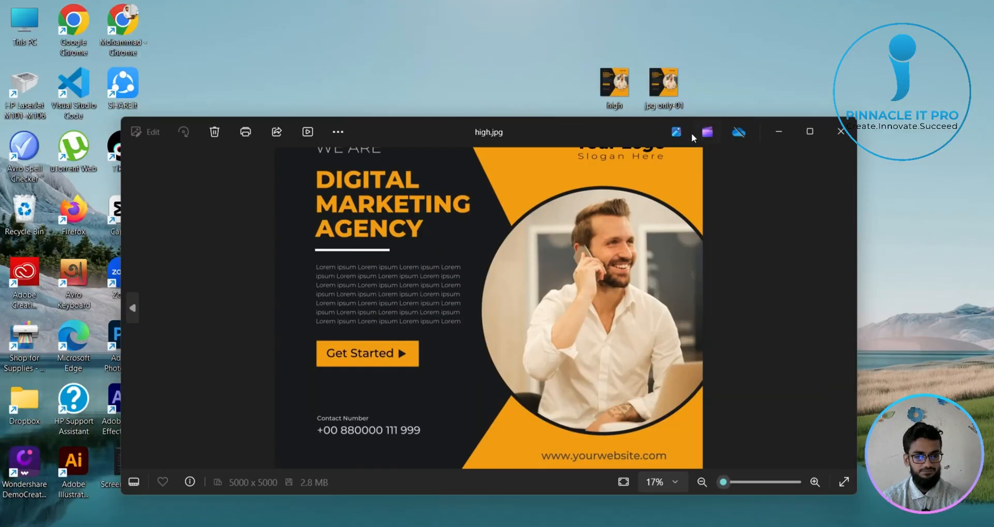
click(842, 132)
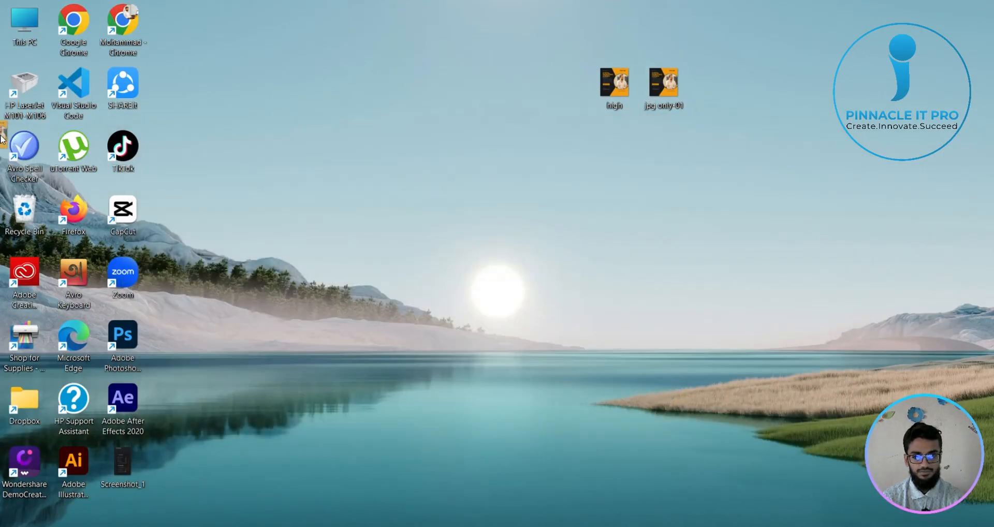
- Move the high image away from jpg only-01 on the desktop and open high.jpg and jpg only-01.jpg in half-screen windows side by side
drag(612, 85, 368, 147)
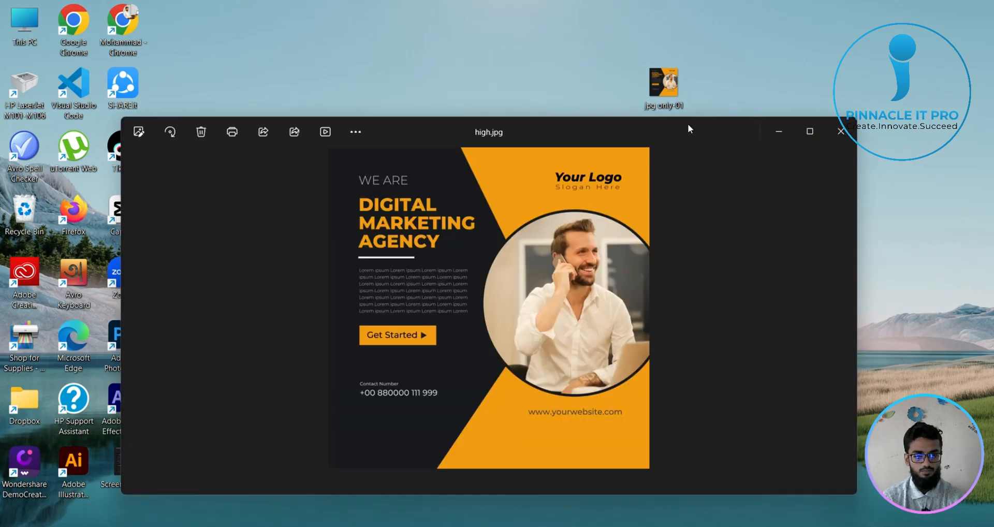
key(super+Left)
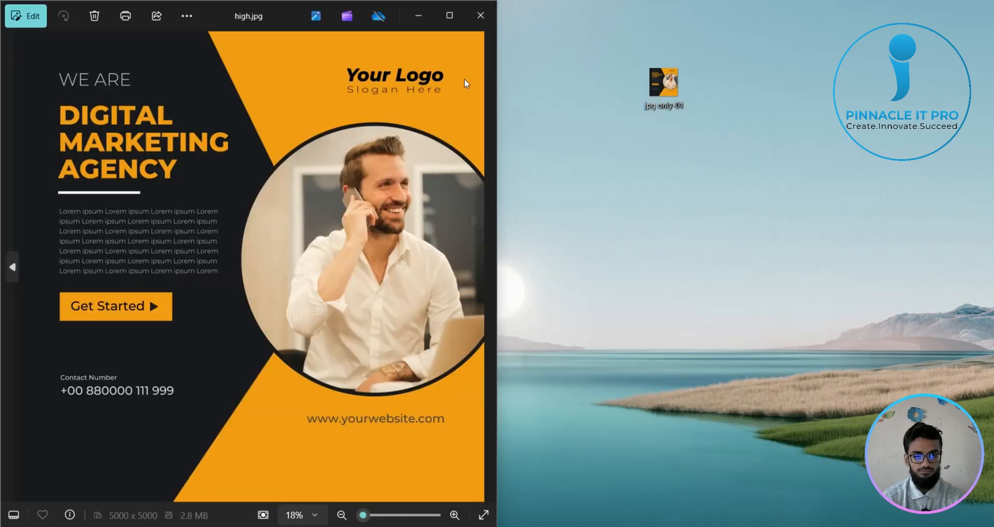
click(584, 95)
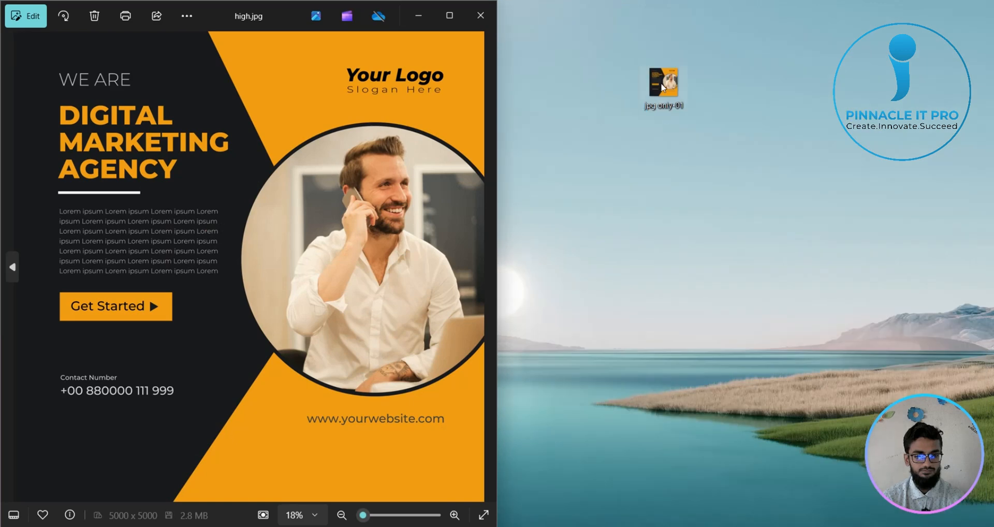
double_click(664, 83)
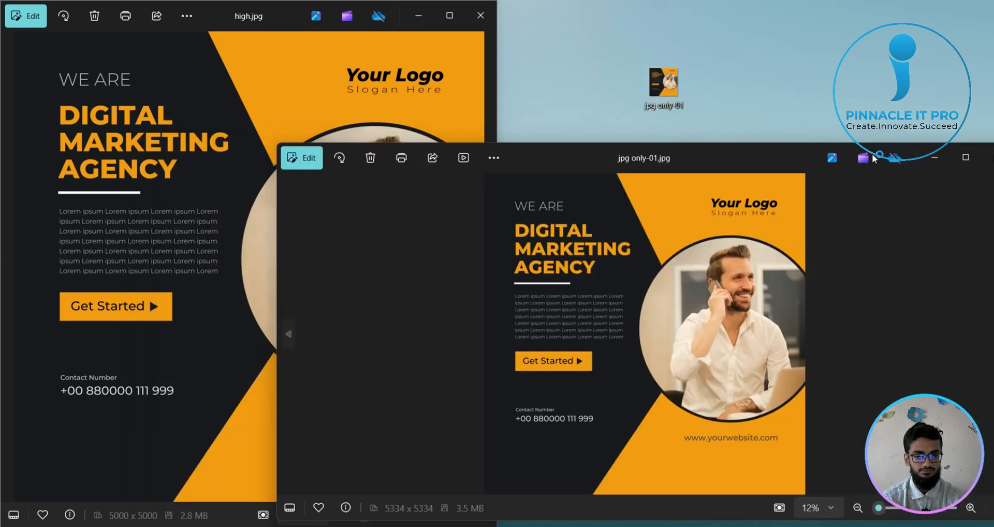
key(super+Right)
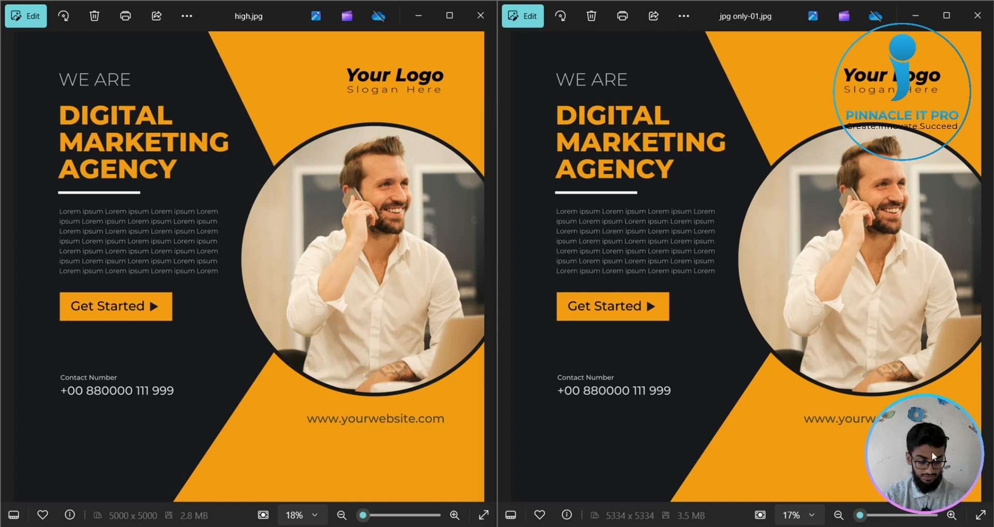
- Outline the website address in both images with red rectangles on a full-screen capture, discard the capture, and close both images
drag(933, 457, 550, 526)
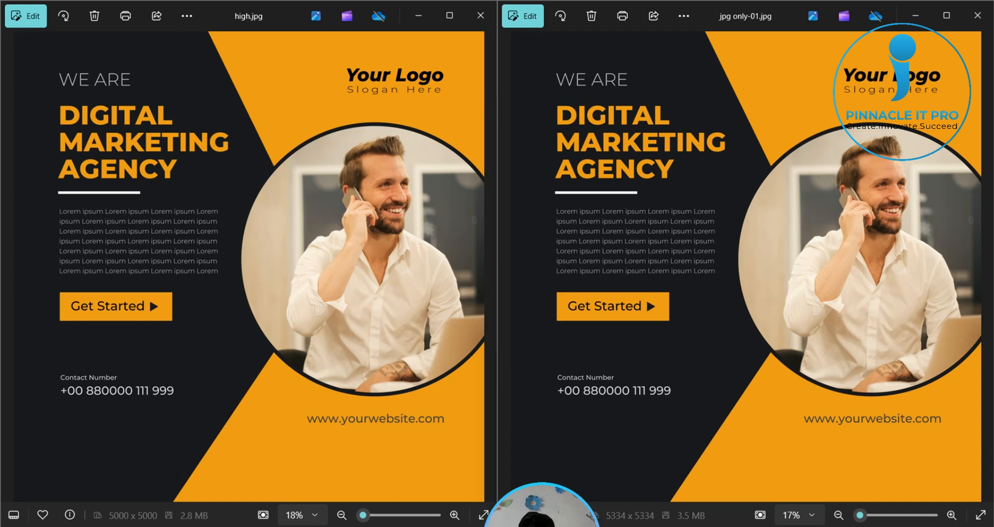
key(ctrl+Print)
mouse_move(2, 4)
mouse_down()
mouse_move(920, 473)
mouse_move(993, 526)
mouse_up()
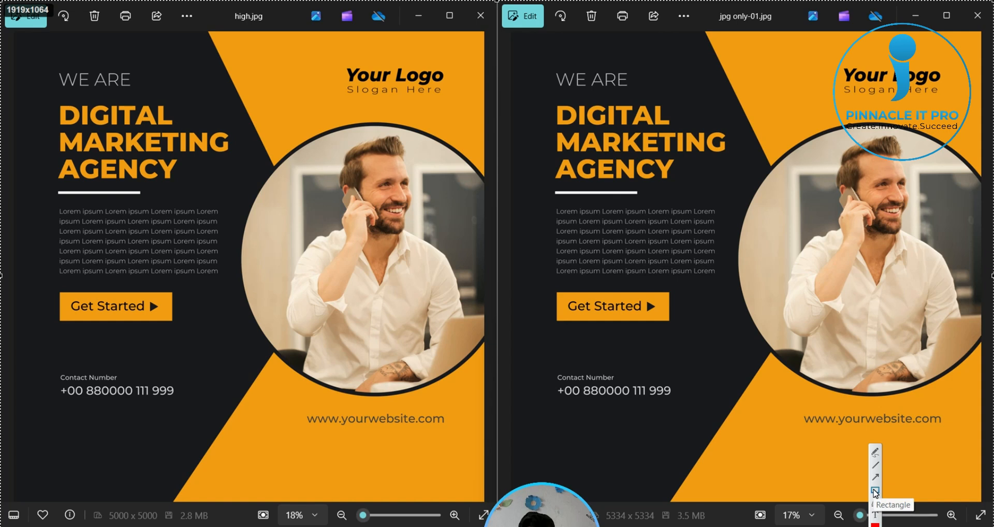
click(875, 492)
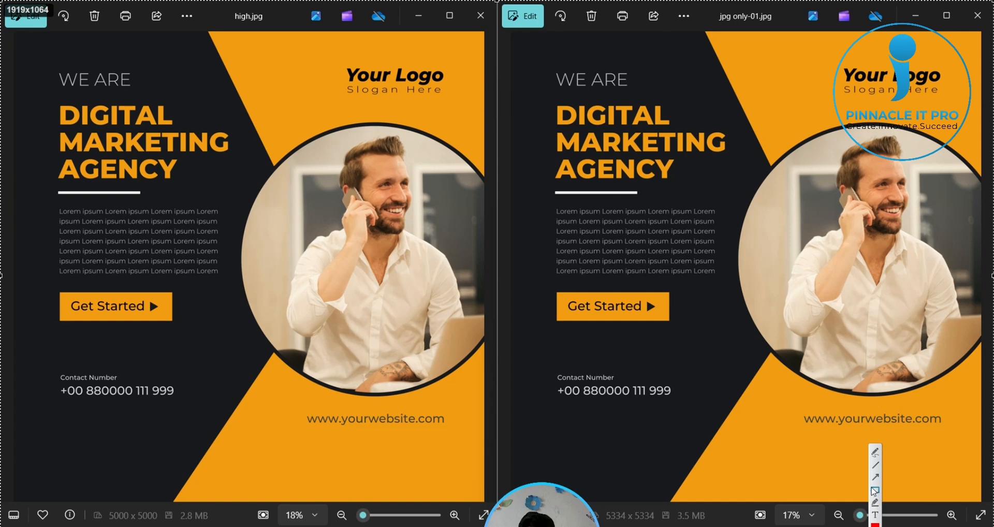
drag(795, 400, 952, 448)
drag(283, 403, 454, 452)
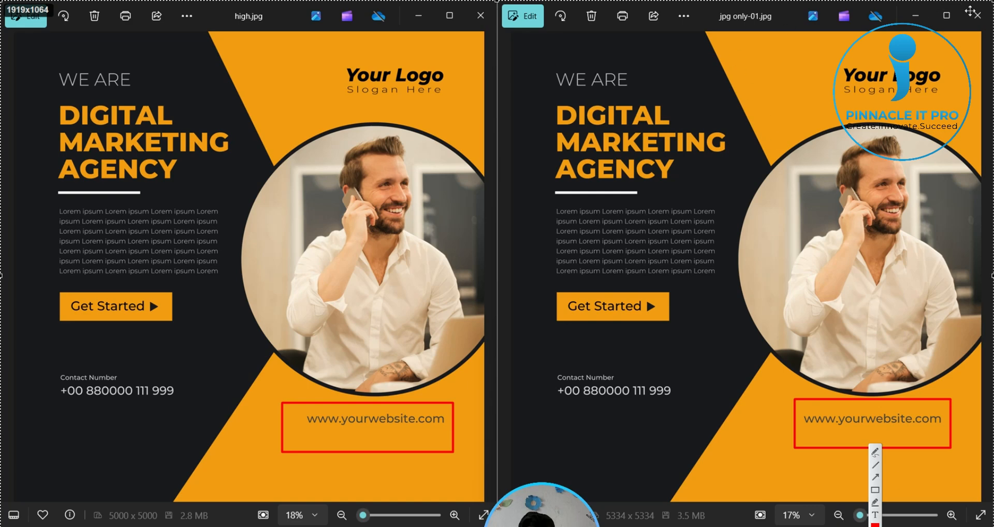
key(Escape)
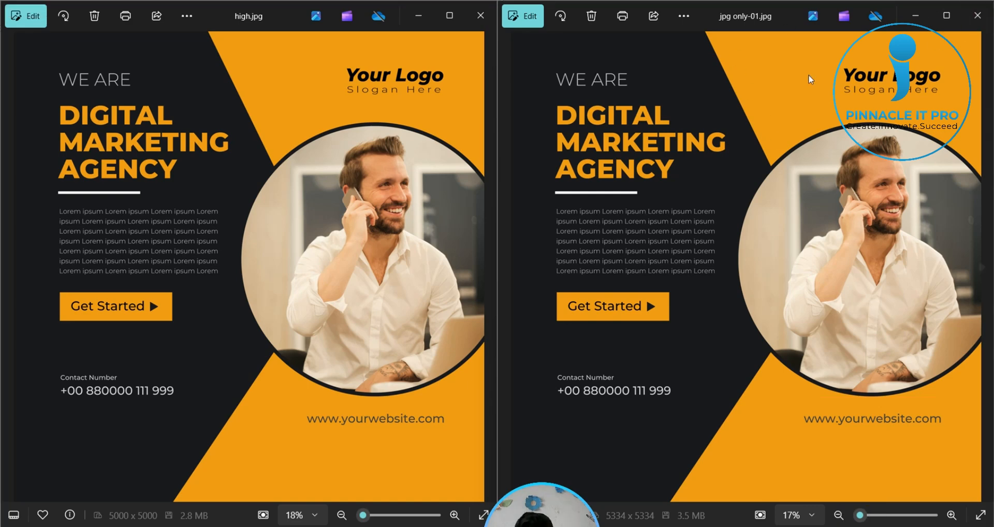
click(478, 16)
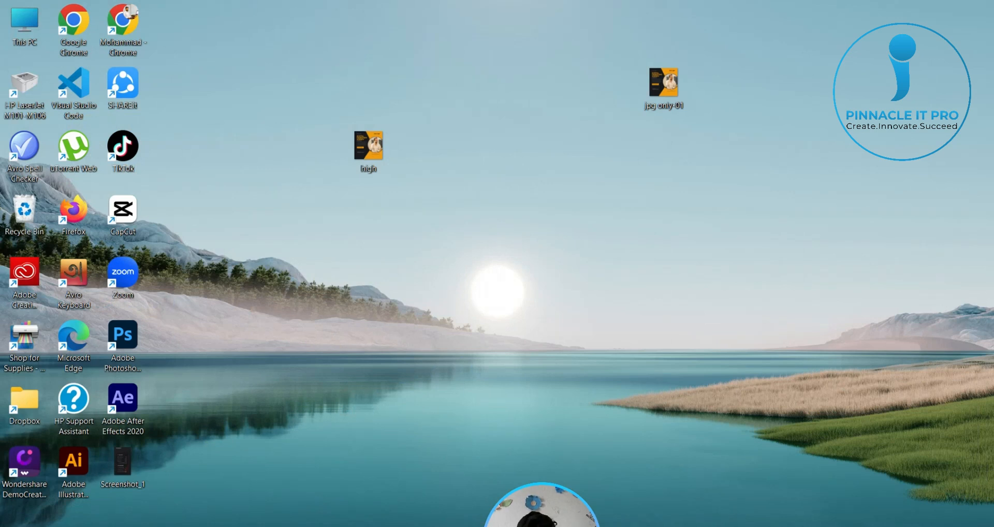
drag(583, 526, 971, 457)
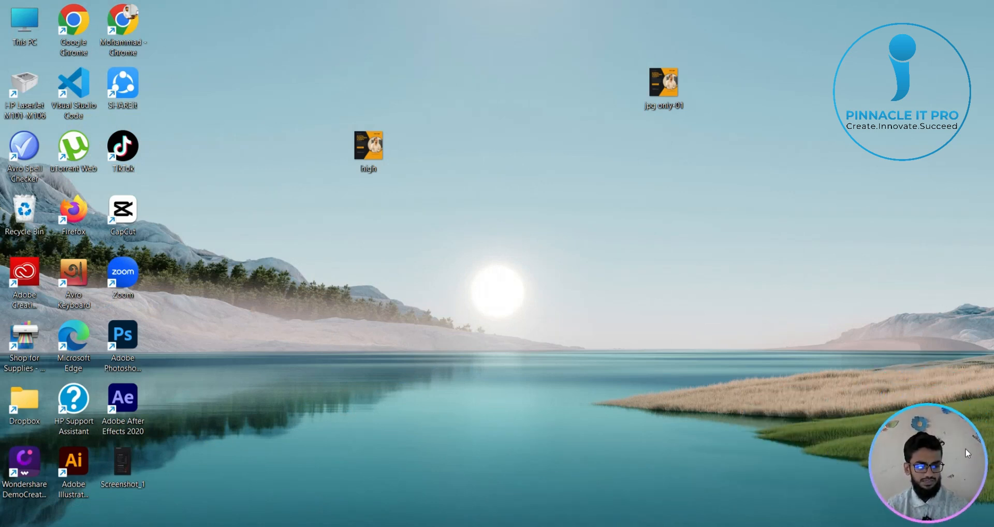